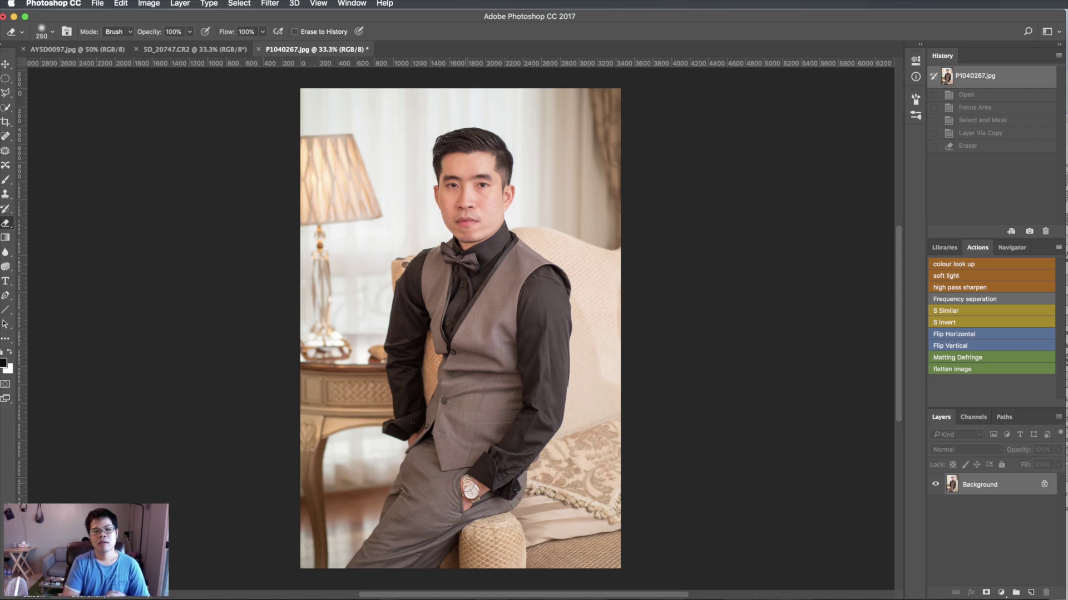
Zoom to full size to inspect the man's face and hair, then fit the whole photo
{"action": "key", "text": "super+1"}
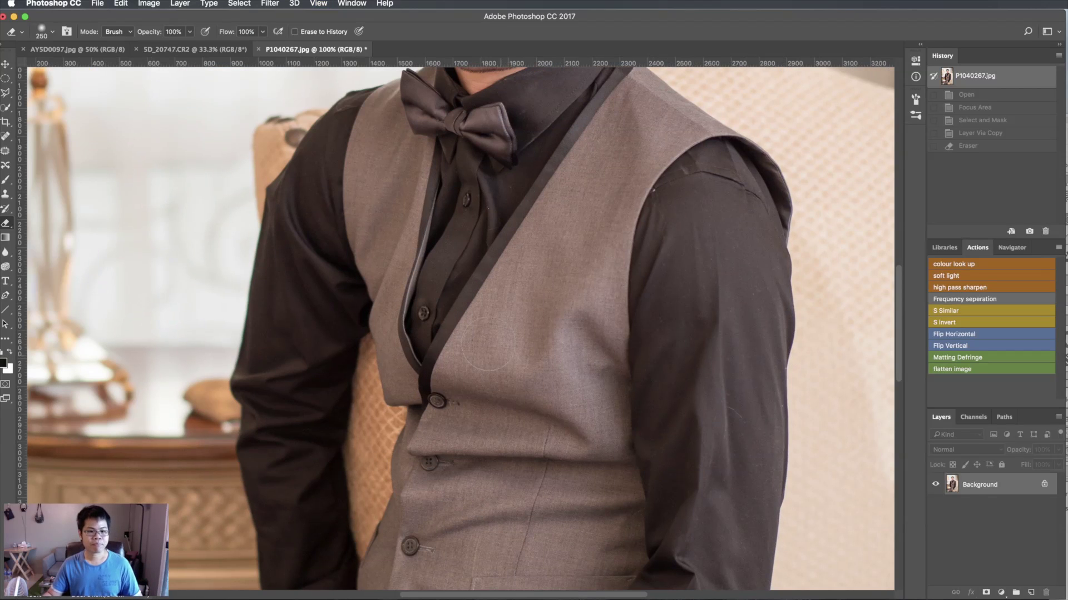
{"action": "scroll", "coordinate": [538, 369], "scroll_direction": "up", "scroll_amount": 10}
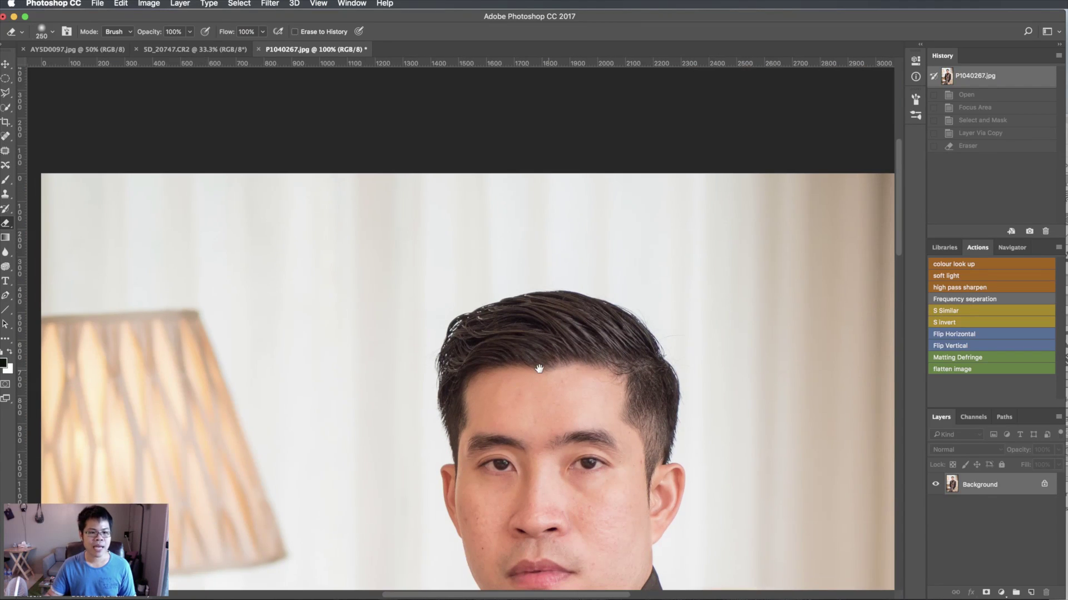
{"action": "left_click_drag", "start_coordinate": [549, 413], "coordinate": [543, 348]}
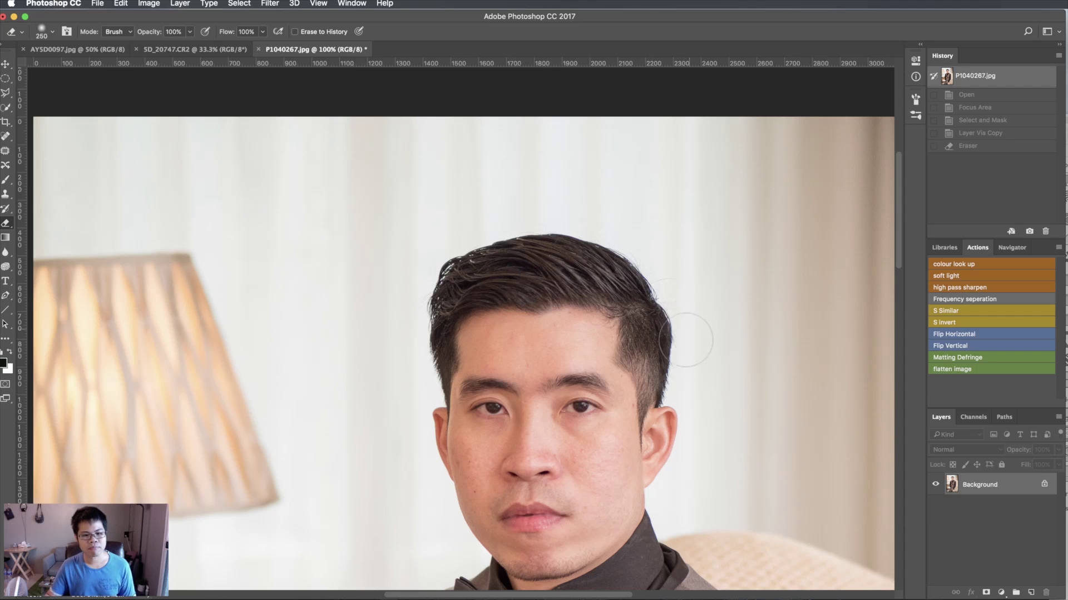
{"action": "scroll", "coordinate": [568, 298], "scroll_direction": "down", "scroll_amount": 8}
{"action": "scroll", "coordinate": [582, 339], "scroll_direction": "down", "scroll_amount": 1}
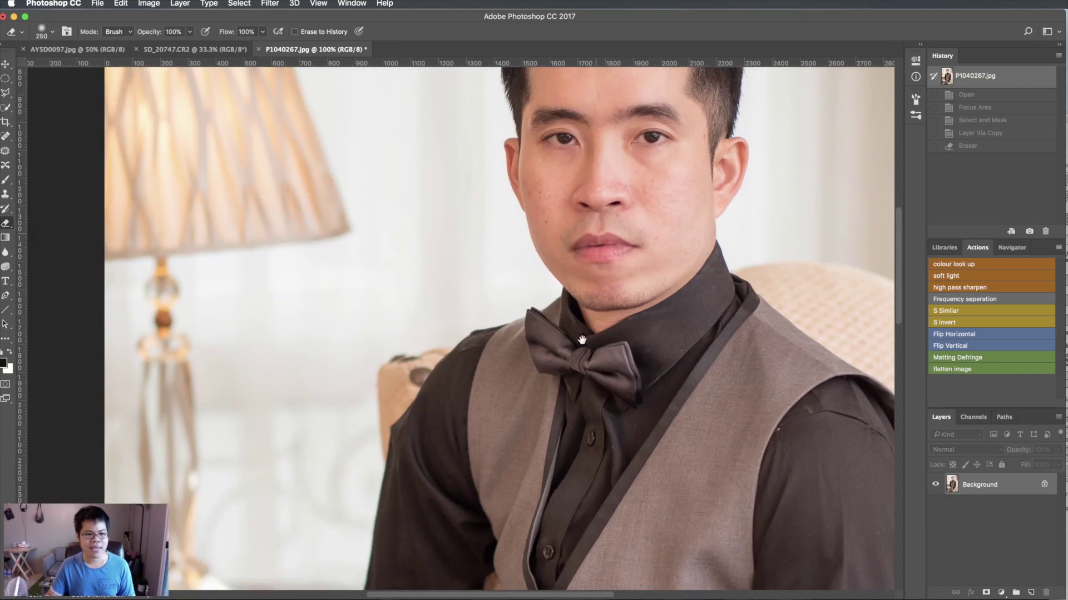
{"action": "scroll", "coordinate": [589, 344], "scroll_direction": "up", "scroll_amount": 4}
{"action": "scroll", "coordinate": [636, 356], "scroll_direction": "up", "scroll_amount": 2}
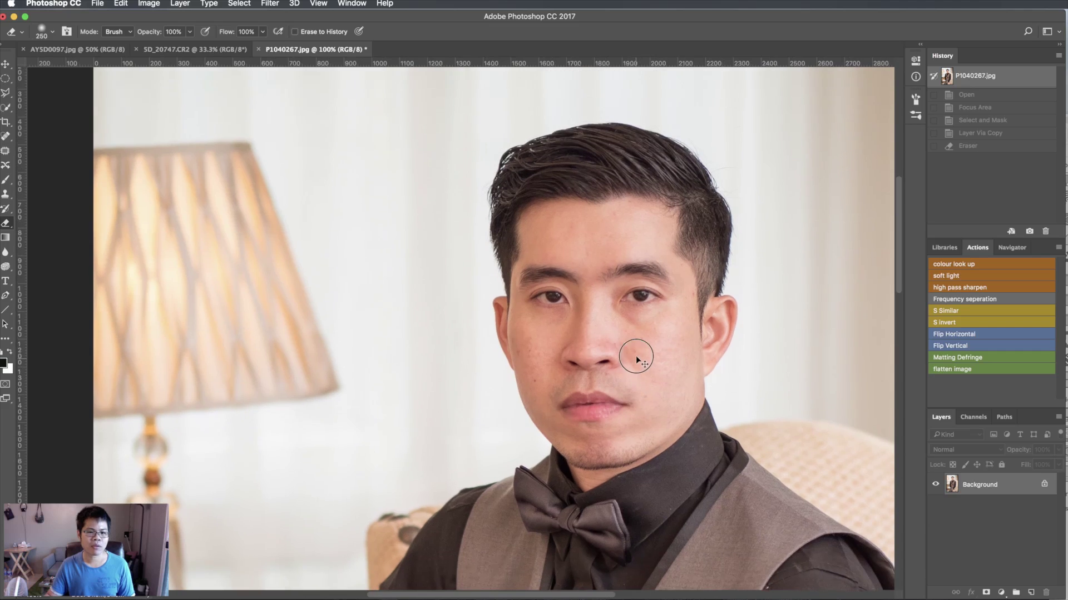
{"action": "scroll", "coordinate": [635, 356], "scroll_direction": "up", "scroll_amount": 1}
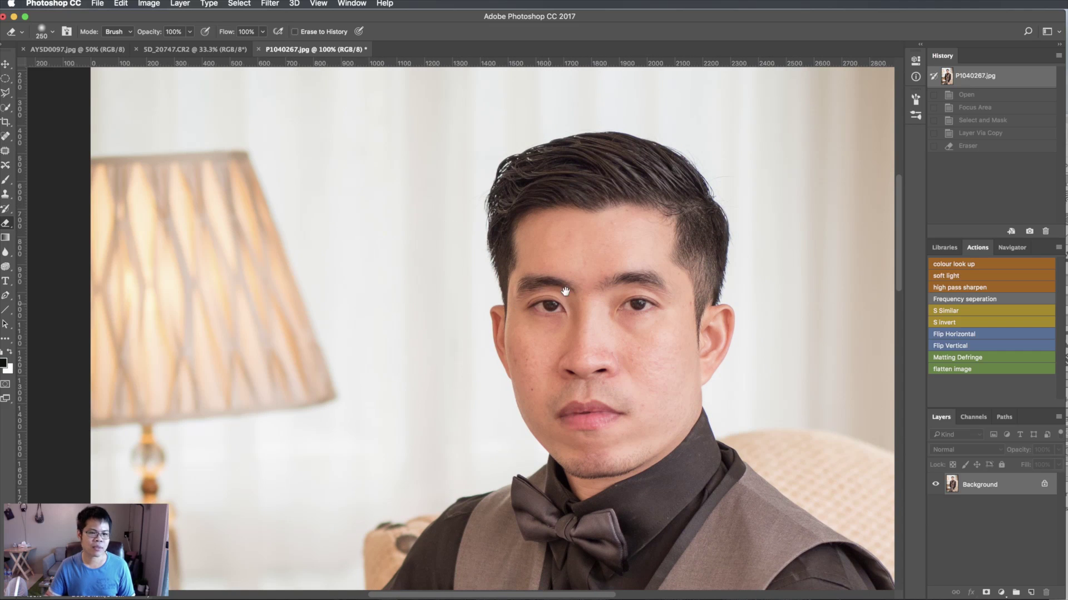
{"action": "mouse_move", "coordinate": [565, 291]}
{"action": "left_mouse_down"}
{"action": "mouse_move", "coordinate": [650, 286]}
{"action": "mouse_move", "coordinate": [563, 313]}
{"action": "left_mouse_up"}
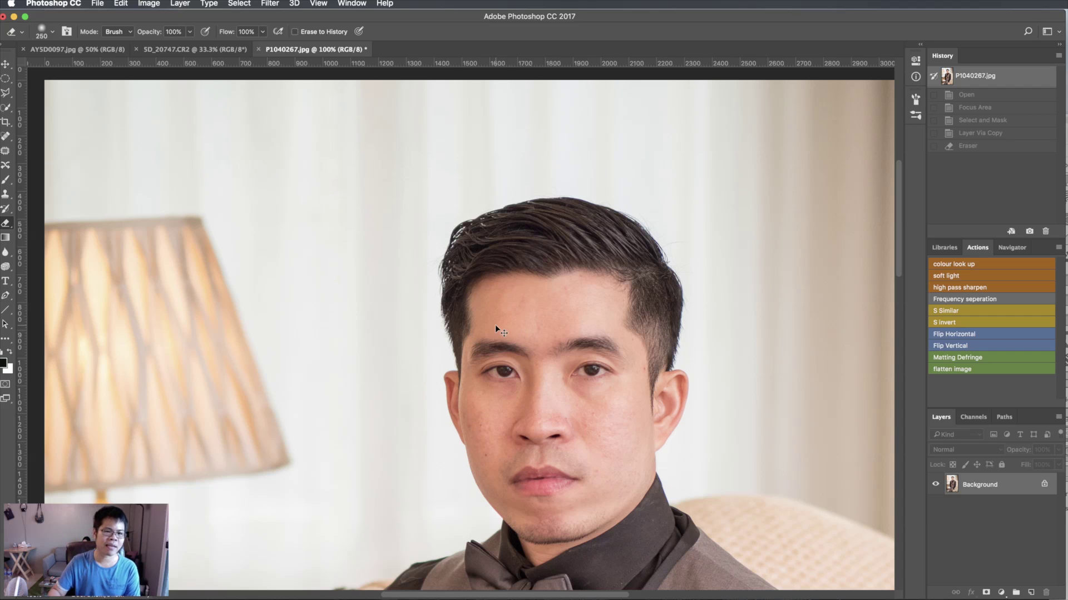
{"action": "scroll", "coordinate": [496, 325], "scroll_direction": "down", "scroll_amount": 1}
{"action": "scroll", "coordinate": [496, 326], "scroll_direction": "down", "scroll_amount": 1}
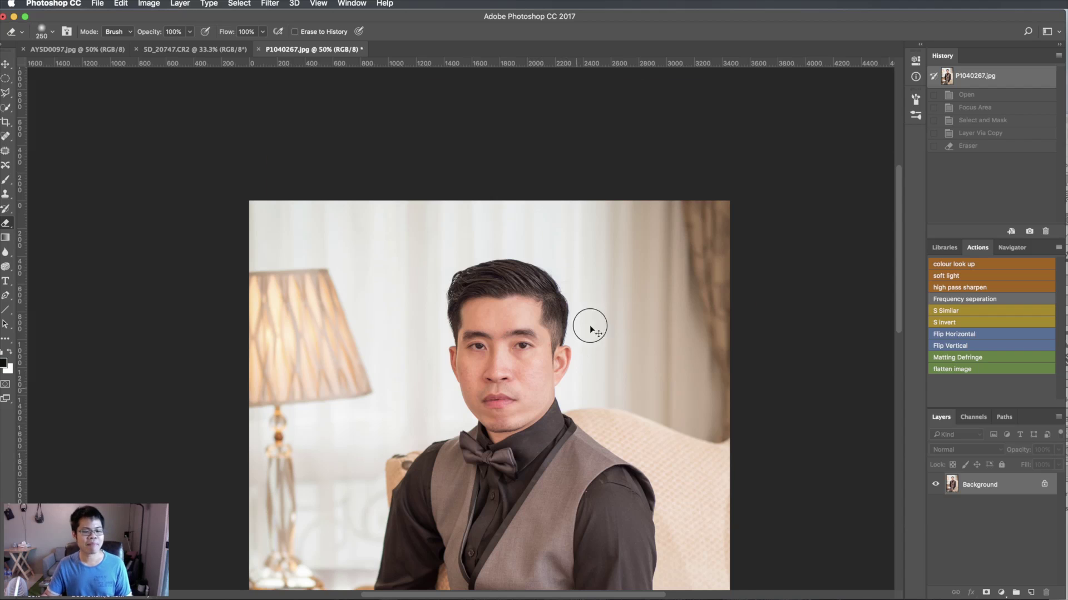
{"action": "scroll", "coordinate": [591, 322], "scroll_direction": "down", "scroll_amount": 5}
{"action": "key", "text": "ctrl+minus"}
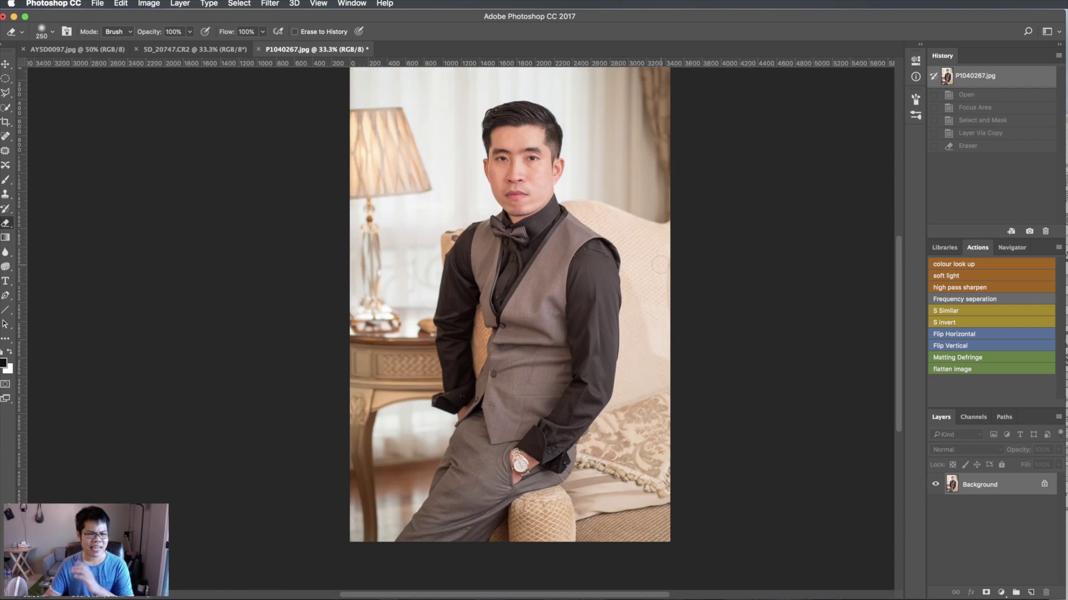
{"action": "scroll", "coordinate": [434, 293], "scroll_direction": "up", "scroll_amount": 2}
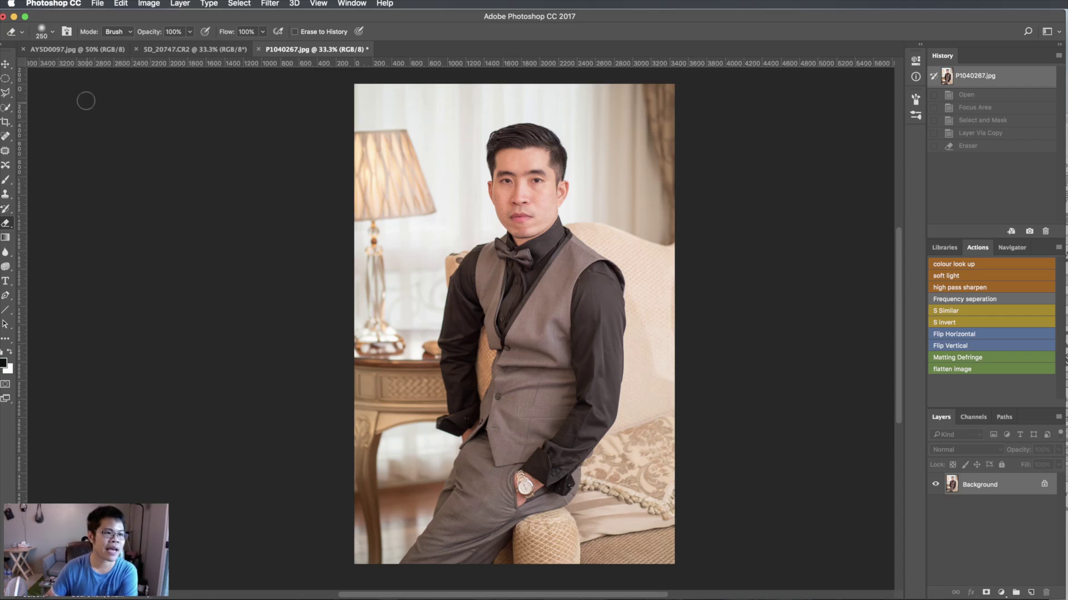
Start a Select > Focus Area selection on the photo
{"action": "left_click", "coordinate": [6, 79]}
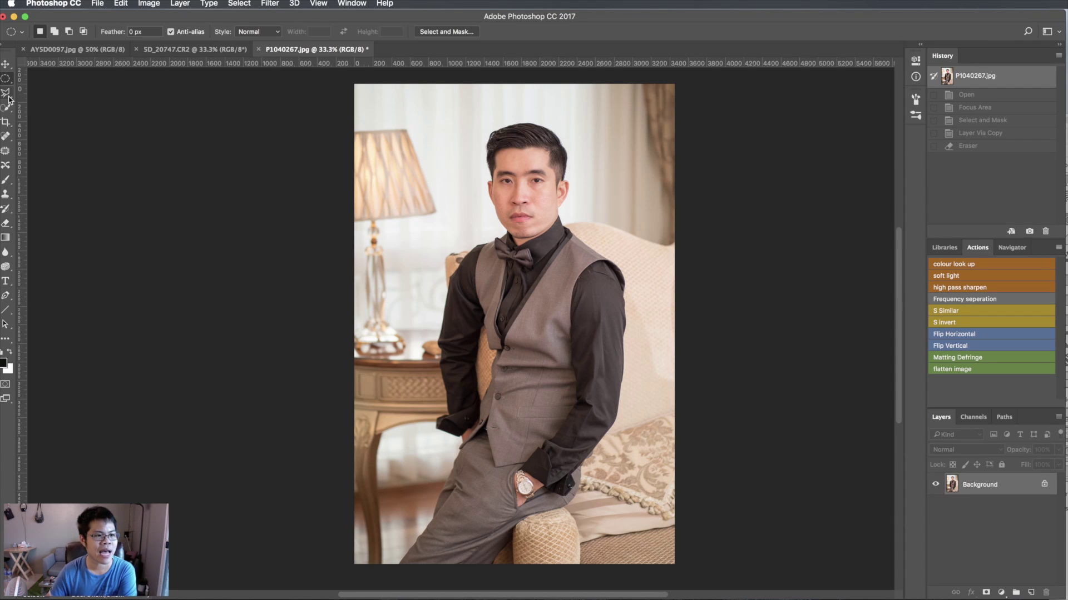
{"action": "left_click", "coordinate": [7, 94]}
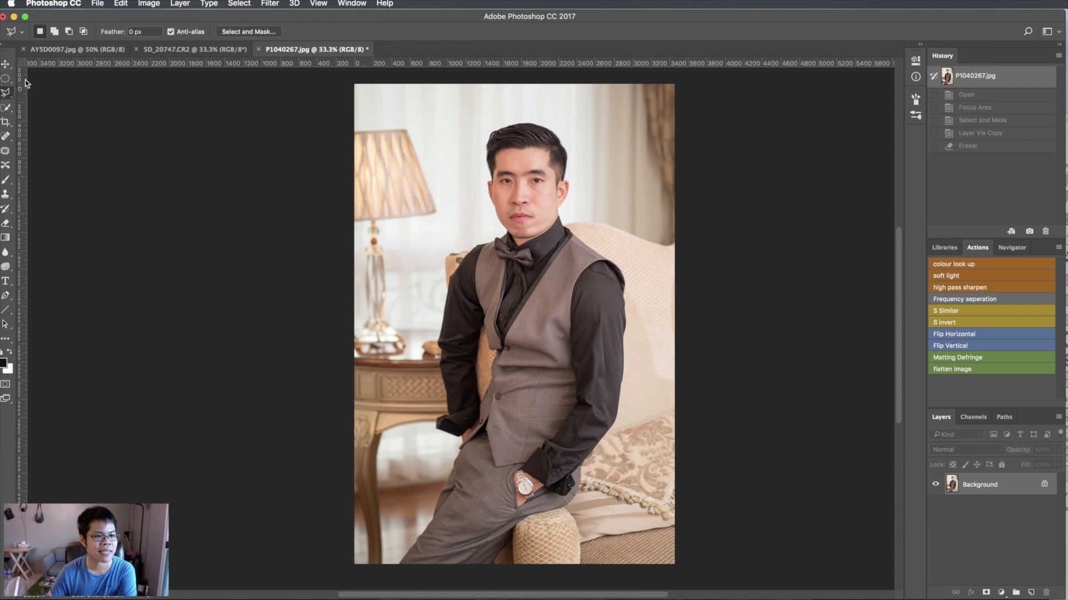
{"action": "left_click", "coordinate": [247, 7]}
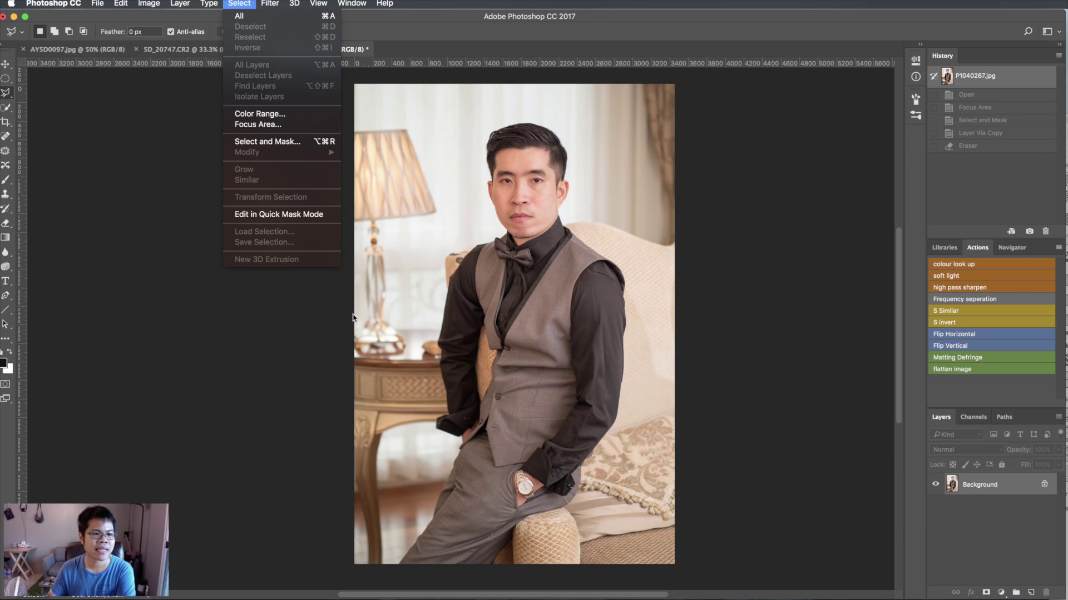
{"action": "left_click", "coordinate": [262, 128]}
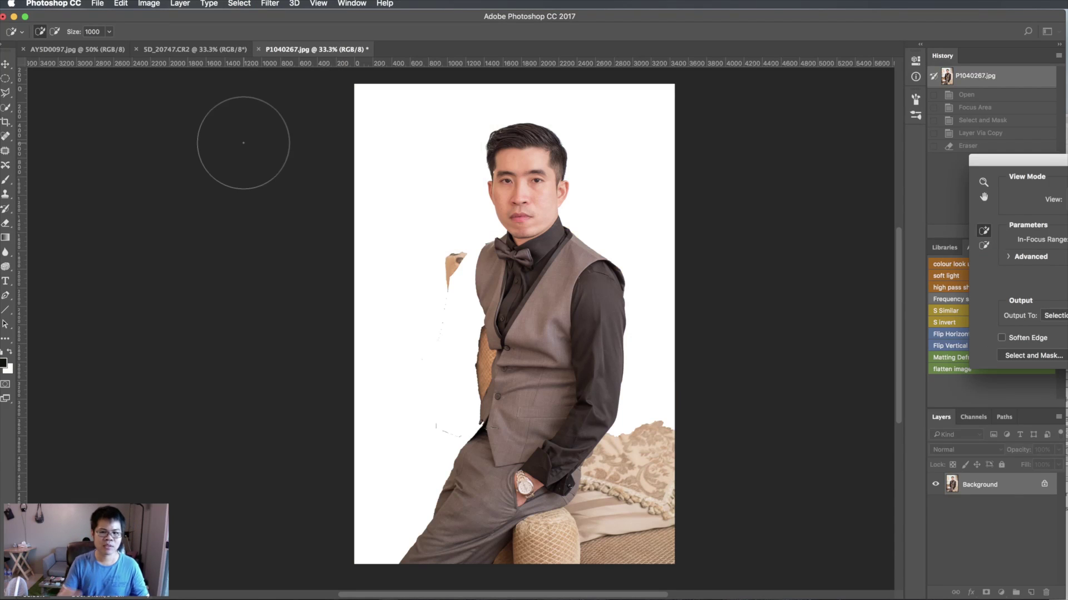
Untick Auto and widen the In-Focus Range to about 5.86 so the man and couch stay
{"action": "mouse_move", "coordinate": [1034, 160]}
{"action": "left_mouse_down"}
{"action": "mouse_move", "coordinate": [886, 171]}
{"action": "mouse_move", "coordinate": [882, 157]}
{"action": "left_mouse_up"}
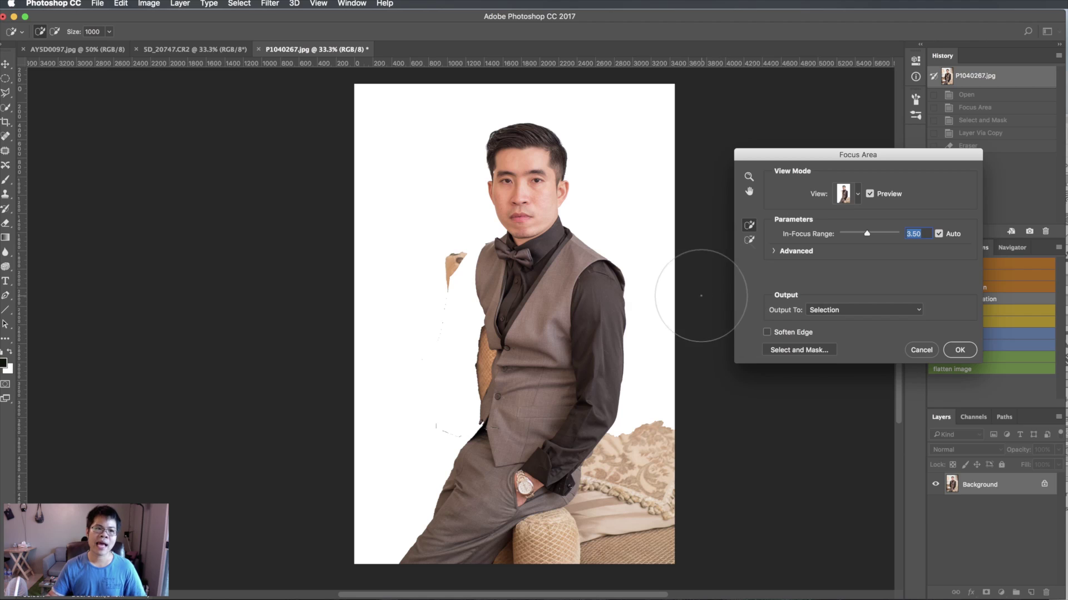
{"action": "left_click_drag", "start_coordinate": [873, 238], "coordinate": [877, 234]}
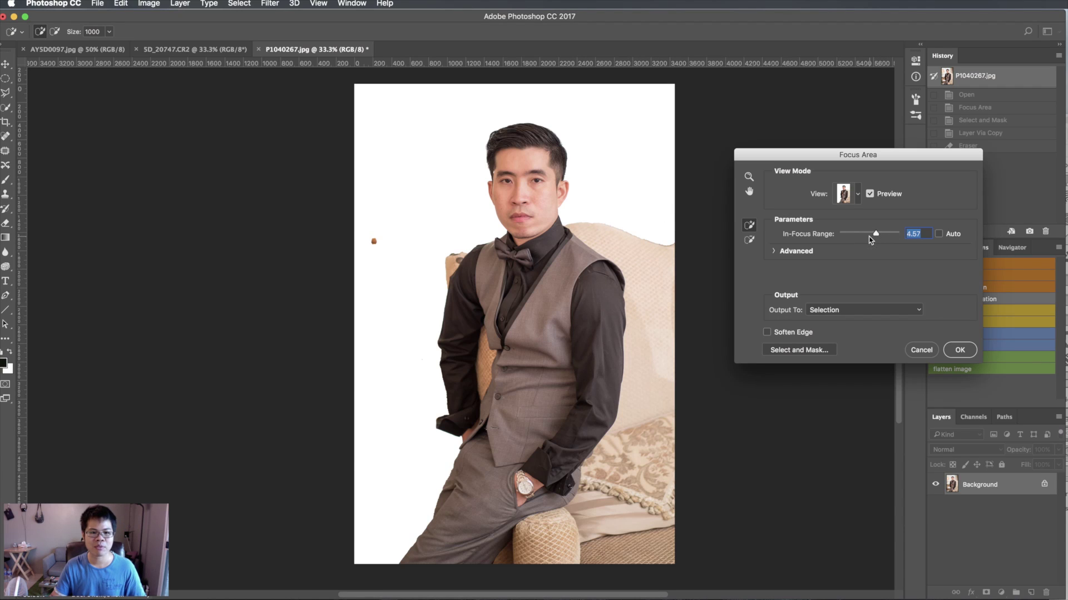
{"action": "left_click_drag", "start_coordinate": [877, 234], "coordinate": [886, 234]}
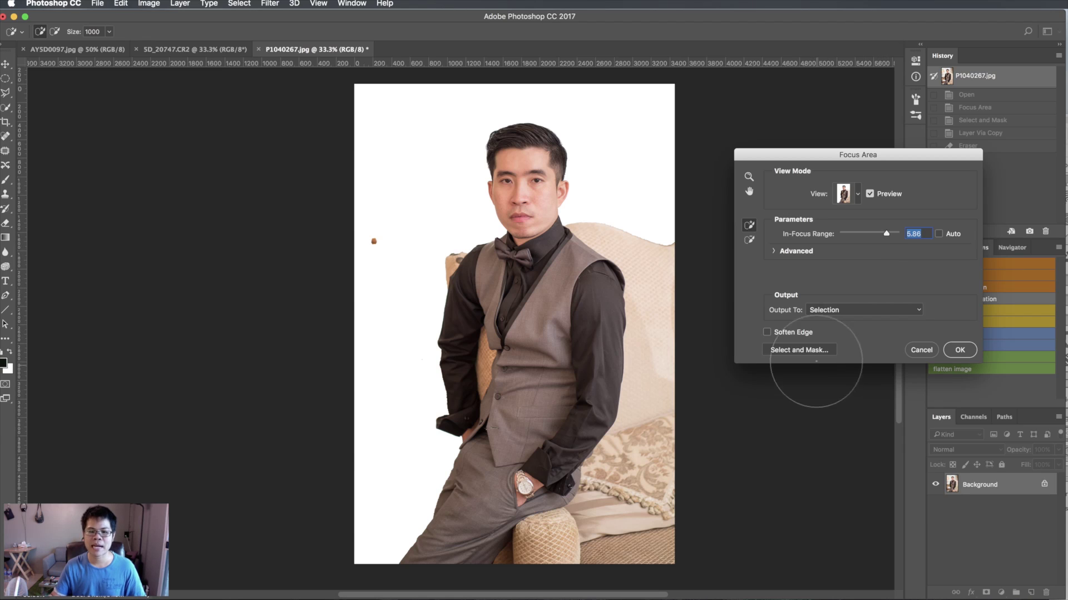
{"action": "left_click", "coordinate": [776, 251]}
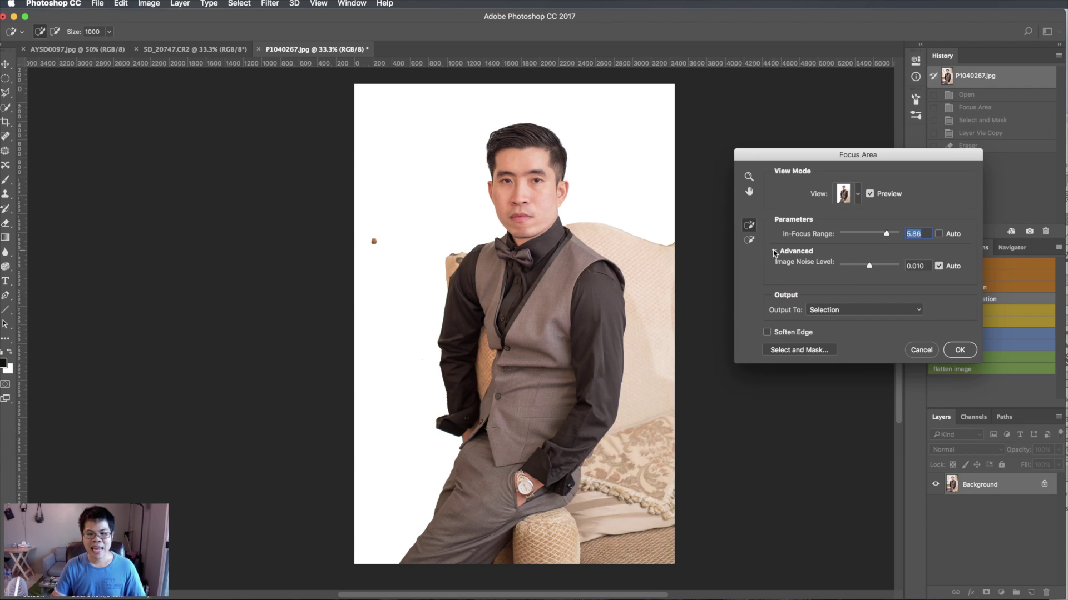
{"action": "left_click", "coordinate": [775, 252]}
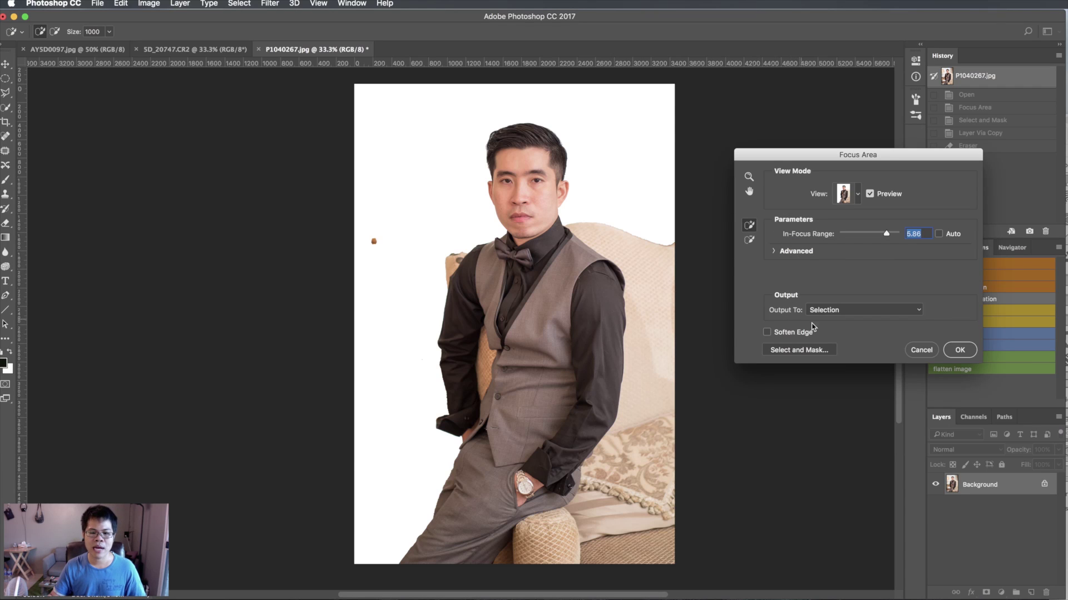
{"action": "left_click", "coordinate": [844, 311]}
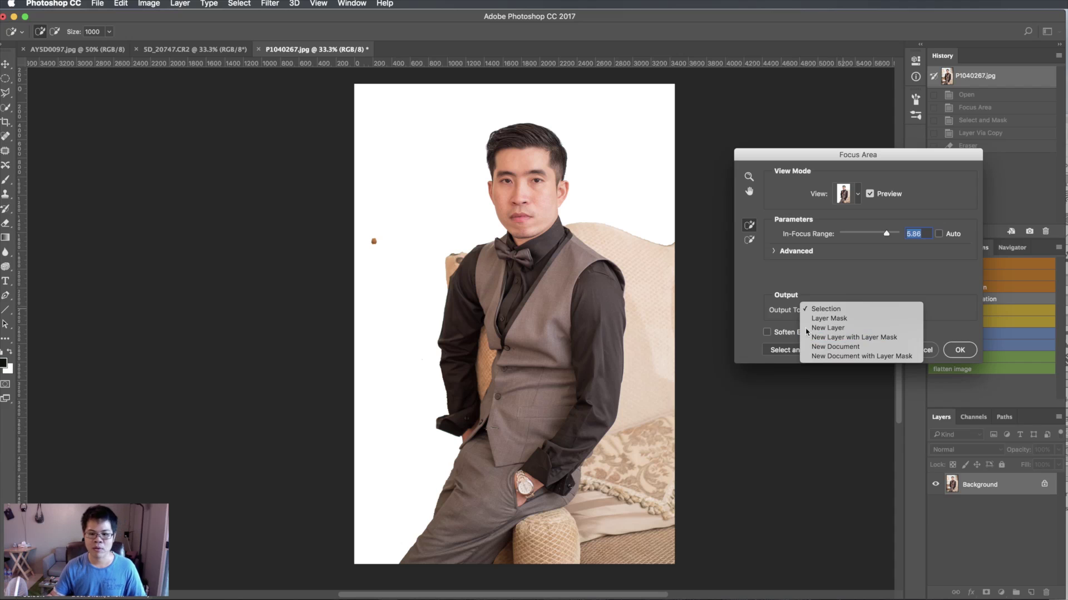
Output the focus selection as a New Layer with Layer Mask and send it to Select and Mask
{"action": "left_click", "coordinate": [859, 338]}
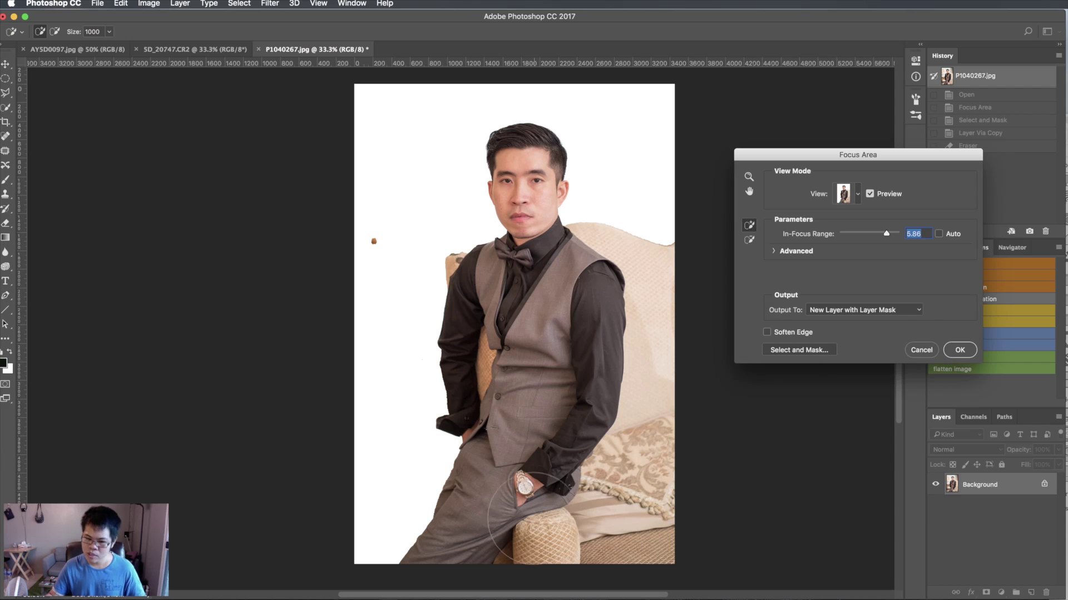
{"action": "left_click", "coordinate": [800, 351]}
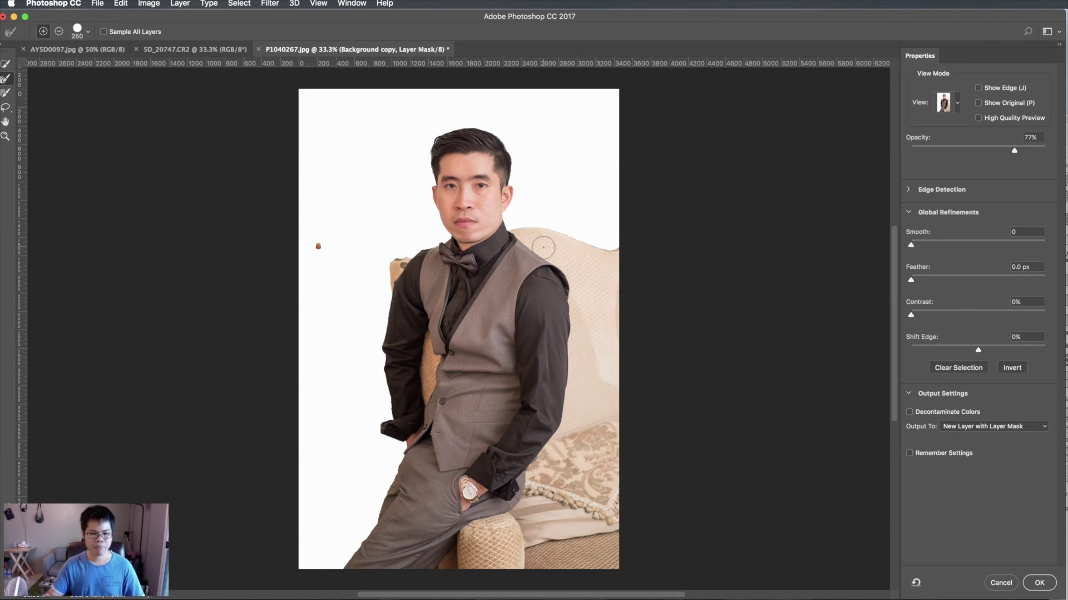
{"action": "key", "text": "ctrl+1"}
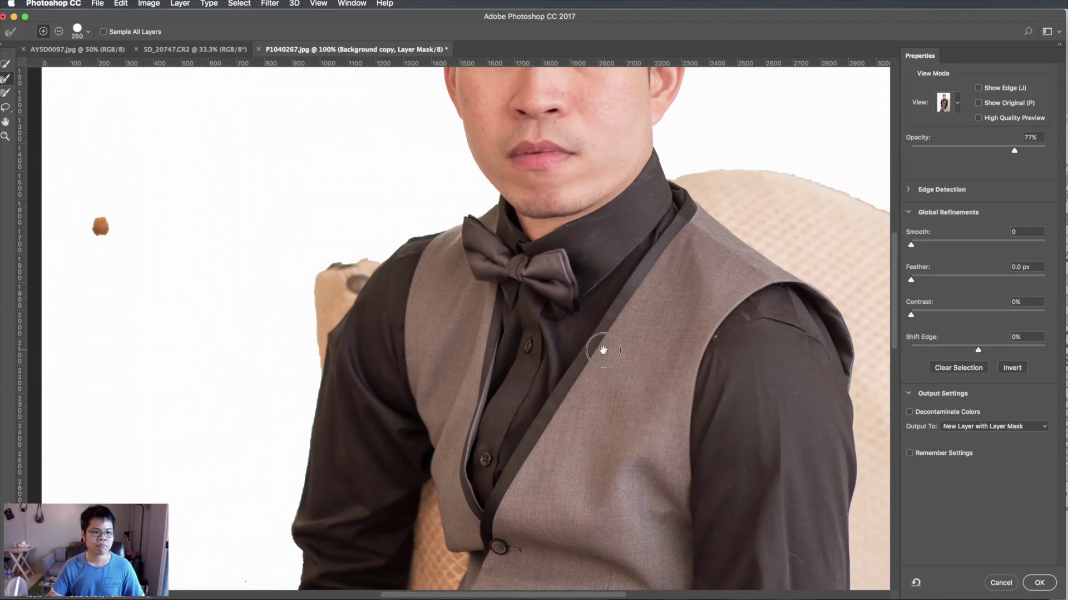
{"action": "left_click_drag", "start_coordinate": [539, 206], "coordinate": [609, 341]}
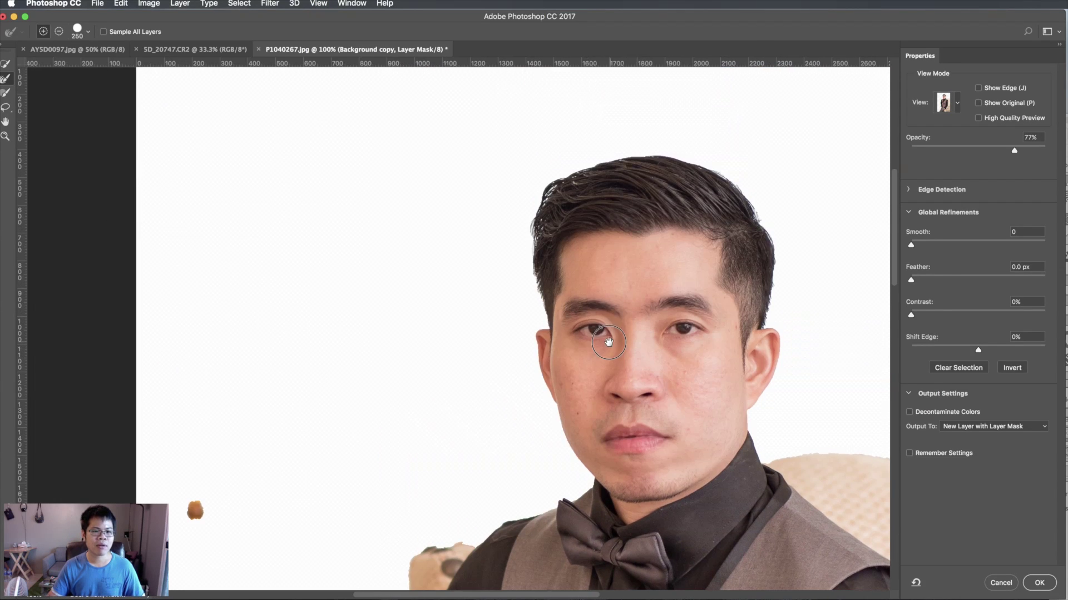
{"action": "scroll", "coordinate": [608, 341], "scroll_direction": "up", "scroll_amount": 4}
{"action": "scroll", "coordinate": [551, 319], "scroll_direction": "down", "scroll_amount": 8}
{"action": "scroll", "coordinate": [550, 319], "scroll_direction": "left", "scroll_amount": 5}
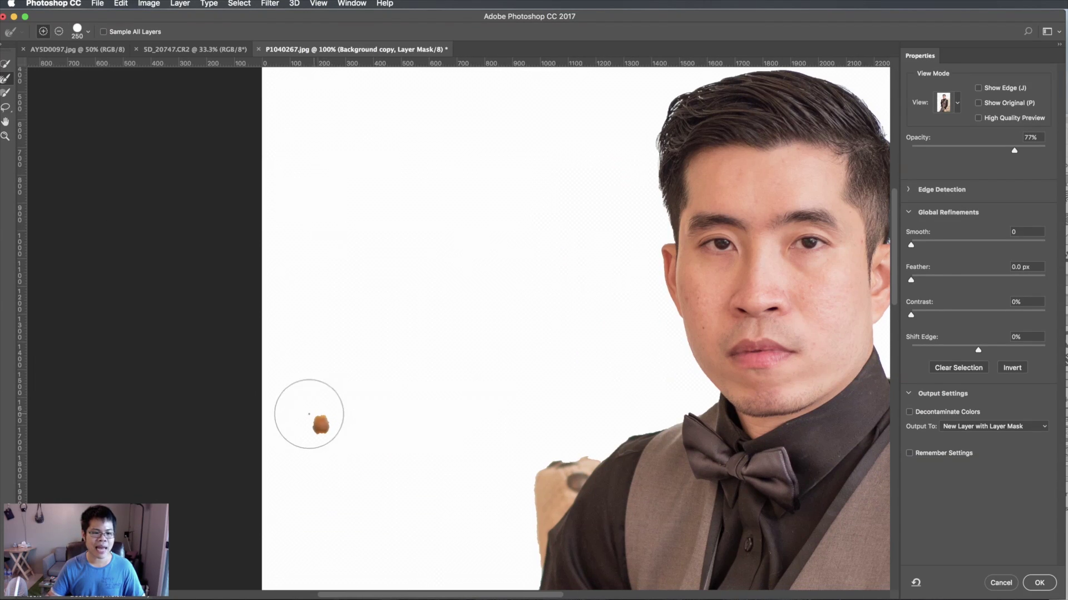
{"action": "scroll", "coordinate": [686, 288], "scroll_direction": "down", "scroll_amount": 10}
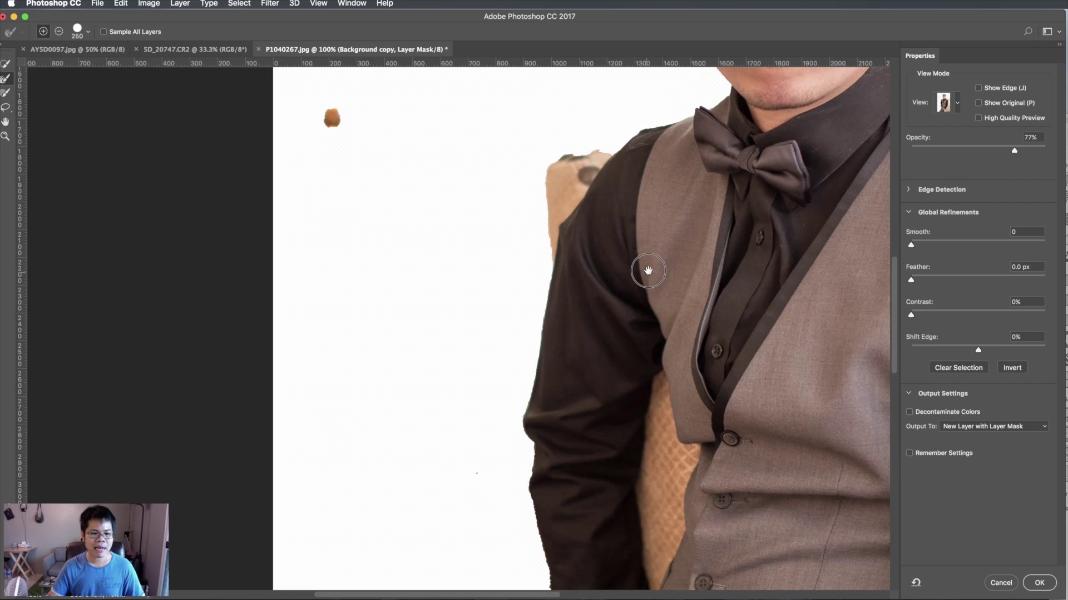
{"action": "scroll", "coordinate": [648, 271], "scroll_direction": "down", "scroll_amount": 15}
{"action": "scroll", "coordinate": [625, 217], "scroll_direction": "up", "scroll_amount": 5}
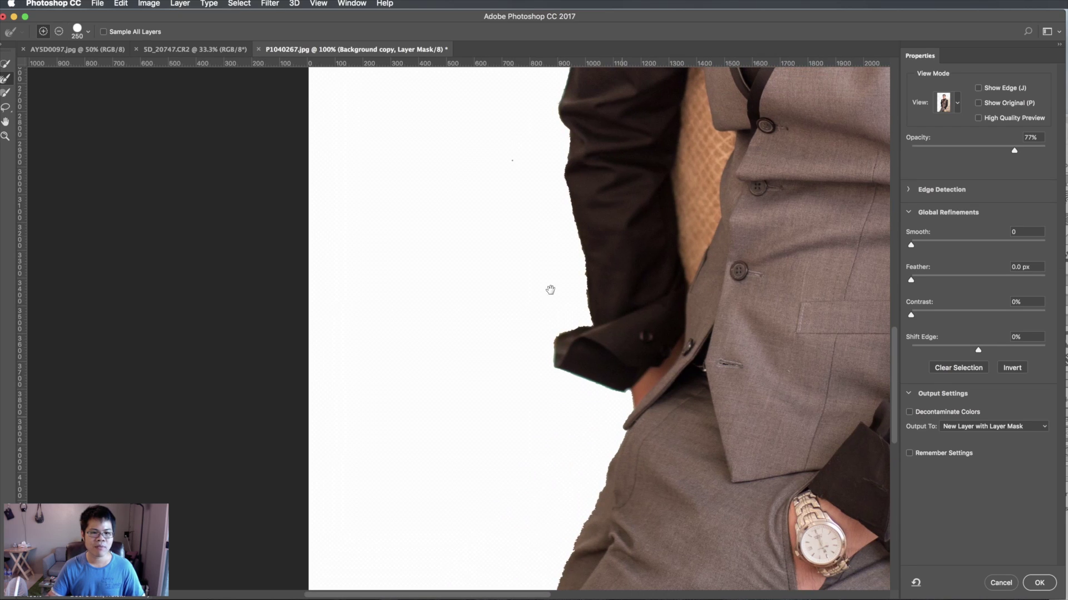
{"action": "left_click_drag", "start_coordinate": [685, 174], "coordinate": [458, 455]}
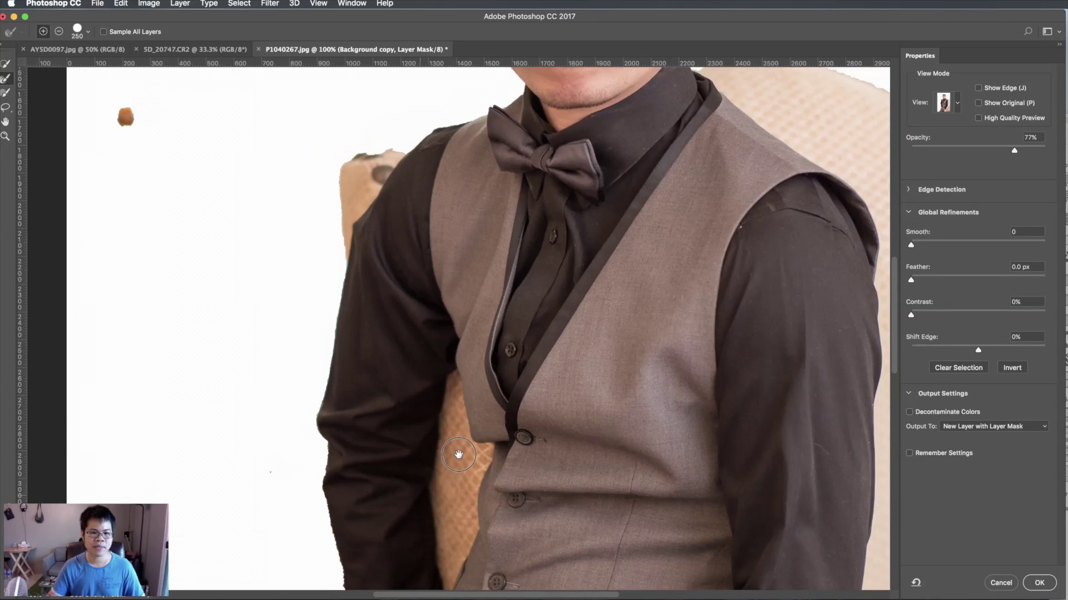
{"action": "scroll", "coordinate": [684, 125], "scroll_direction": "up", "scroll_amount": 8}
{"action": "scroll", "coordinate": [684, 125], "scroll_direction": "right", "scroll_amount": 7}
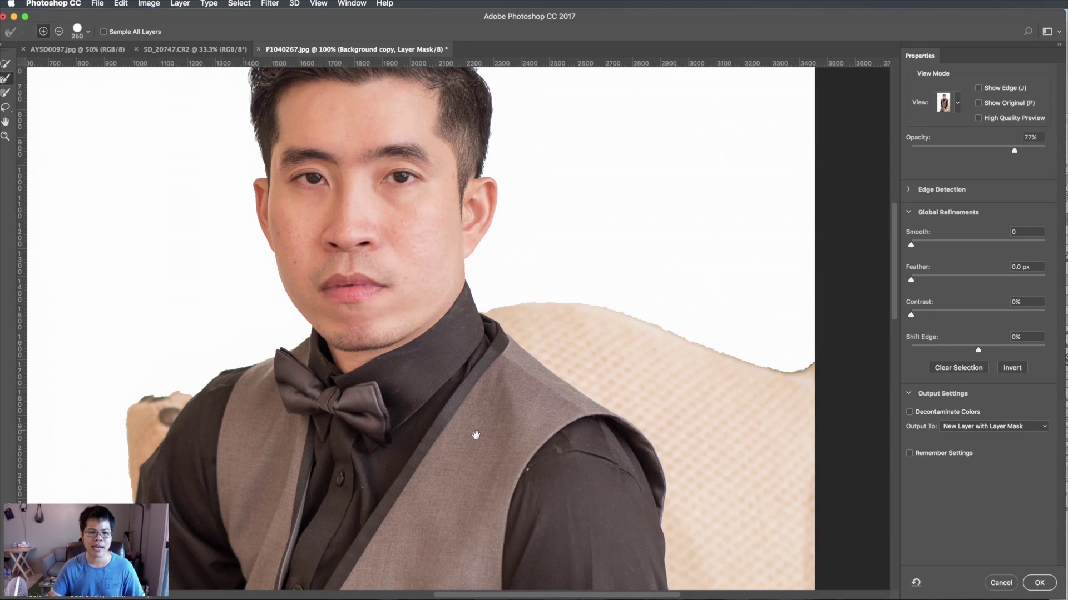
{"action": "scroll", "coordinate": [533, 370], "scroll_direction": "down", "scroll_amount": 2}
{"action": "scroll", "coordinate": [533, 370], "scroll_direction": "left", "scroll_amount": 2}
{"action": "scroll", "coordinate": [533, 370], "scroll_direction": "down", "scroll_amount": 4}
{"action": "scroll", "coordinate": [533, 370], "scroll_direction": "left", "scroll_amount": 2}
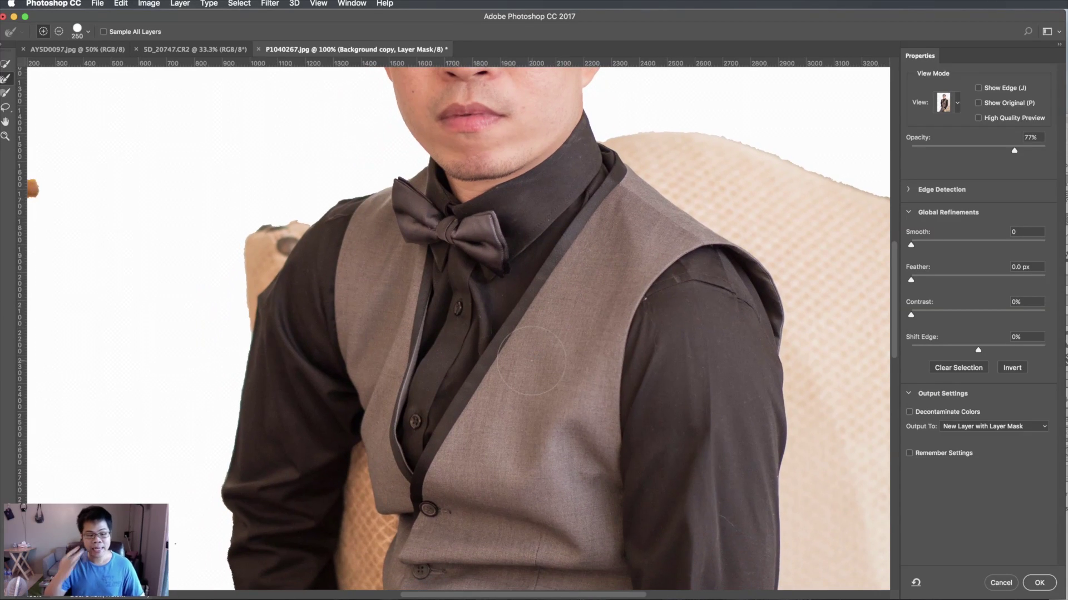
{"action": "scroll", "coordinate": [381, 286], "scroll_direction": "right", "scroll_amount": 4}
{"action": "scroll", "coordinate": [382, 286], "scroll_direction": "up", "scroll_amount": 2}
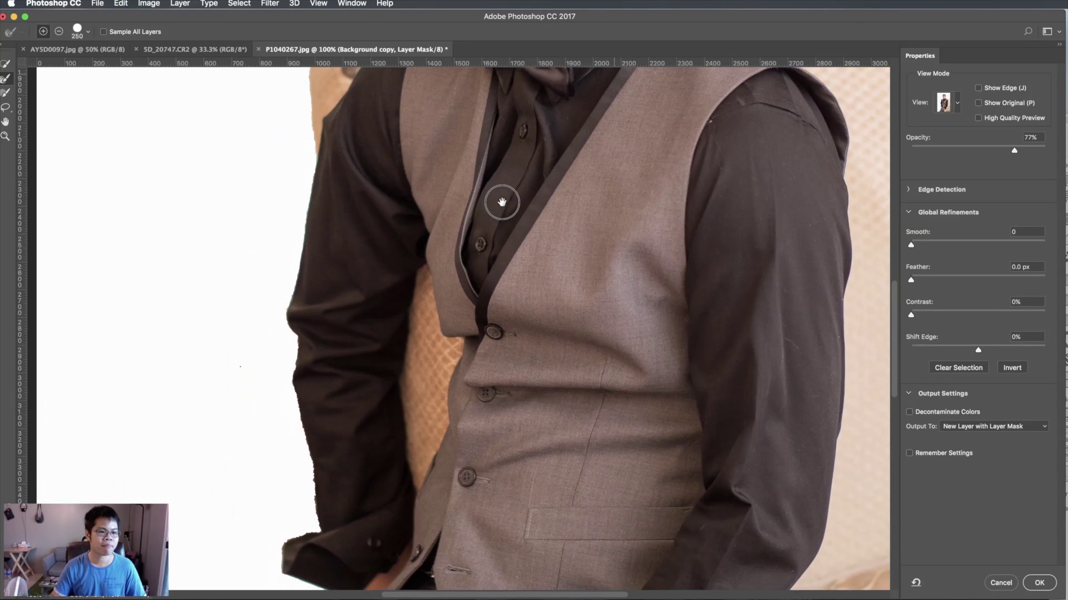
{"action": "scroll", "coordinate": [500, 198], "scroll_direction": "down", "scroll_amount": 5}
{"action": "scroll", "coordinate": [501, 198], "scroll_direction": "left", "scroll_amount": 4}
{"action": "left_click_drag", "start_coordinate": [394, 517], "coordinate": [408, 277]}
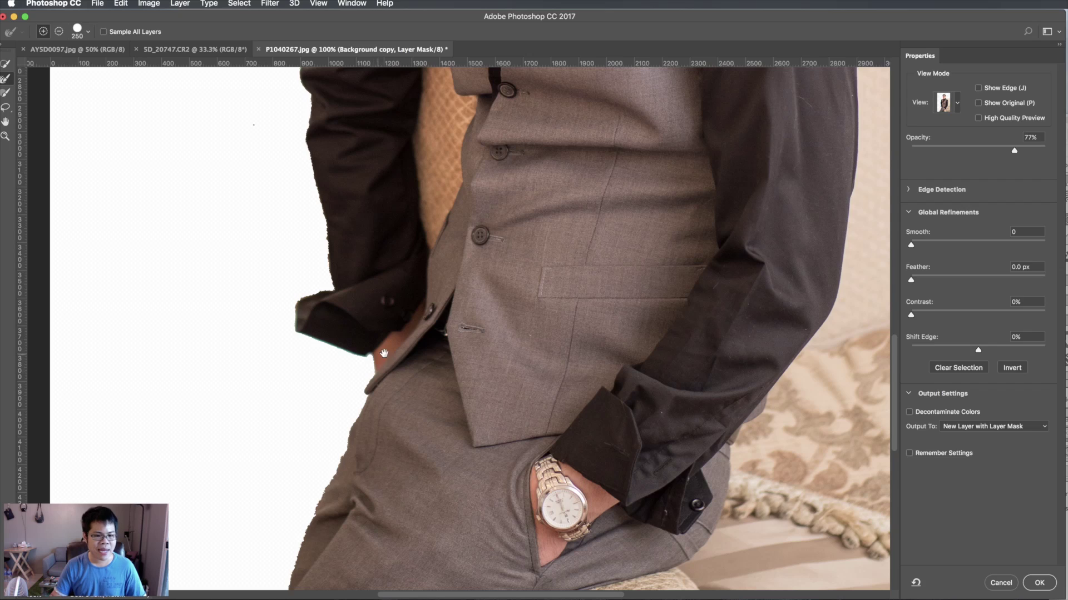
{"action": "left_click_drag", "start_coordinate": [384, 354], "coordinate": [450, 250]}
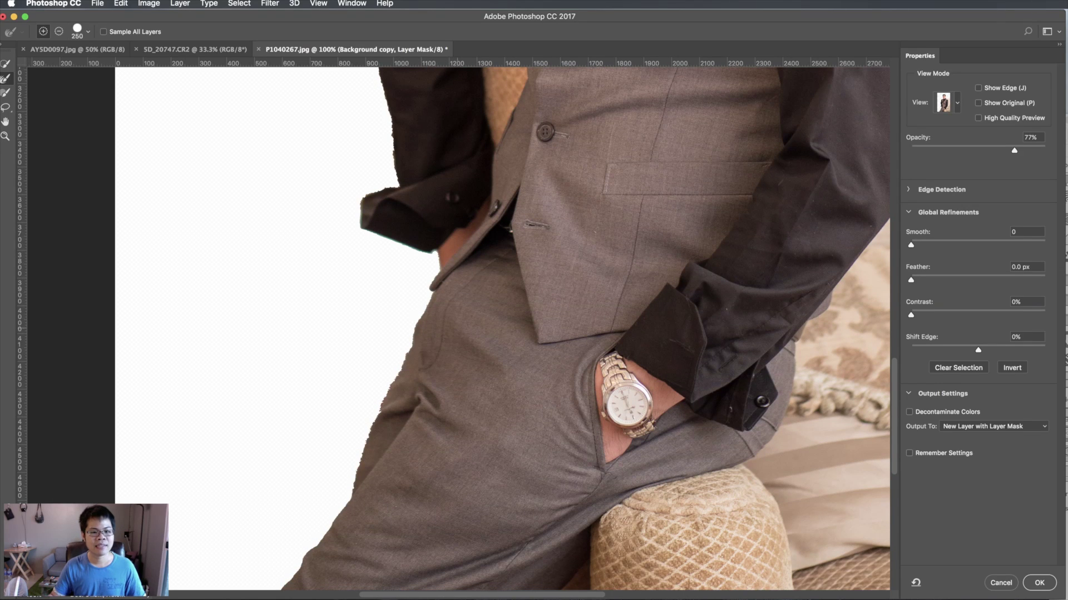
{"action": "left_click_drag", "start_coordinate": [588, 248], "coordinate": [553, 441]}
{"action": "mouse_move", "coordinate": [579, 241]}
{"action": "left_mouse_down"}
{"action": "mouse_move", "coordinate": [581, 440]}
{"action": "mouse_move", "coordinate": [554, 427]}
{"action": "left_mouse_up"}
{"action": "left_click_drag", "start_coordinate": [526, 226], "coordinate": [529, 322]}
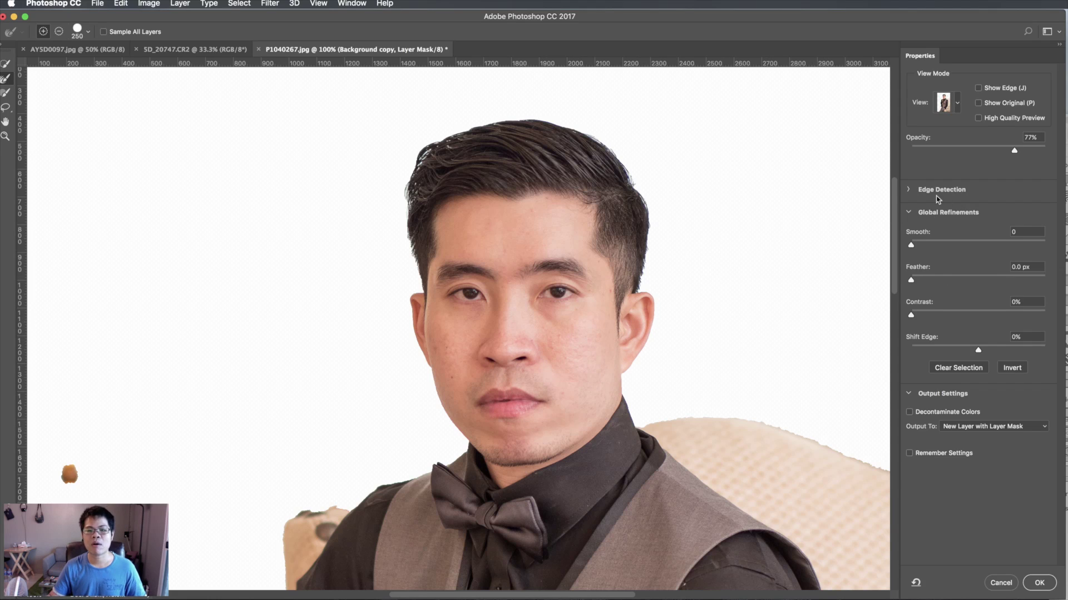
Set Shift Edge to -39%, returning Radius (tried at 3 px) and Smooth to 0
{"action": "left_click", "coordinate": [910, 191]}
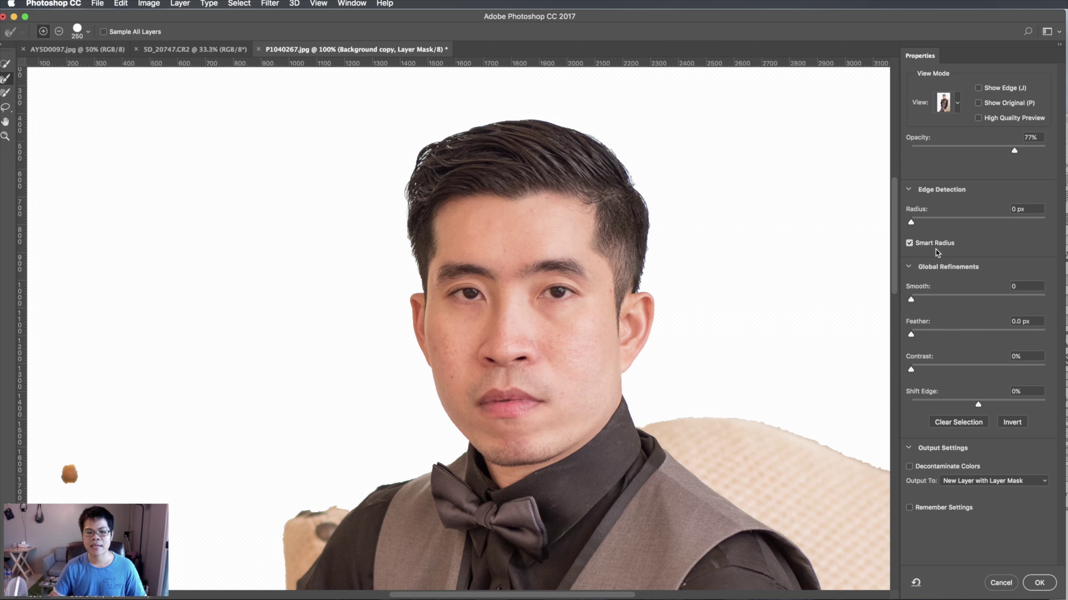
{"action": "left_click", "coordinate": [931, 222]}
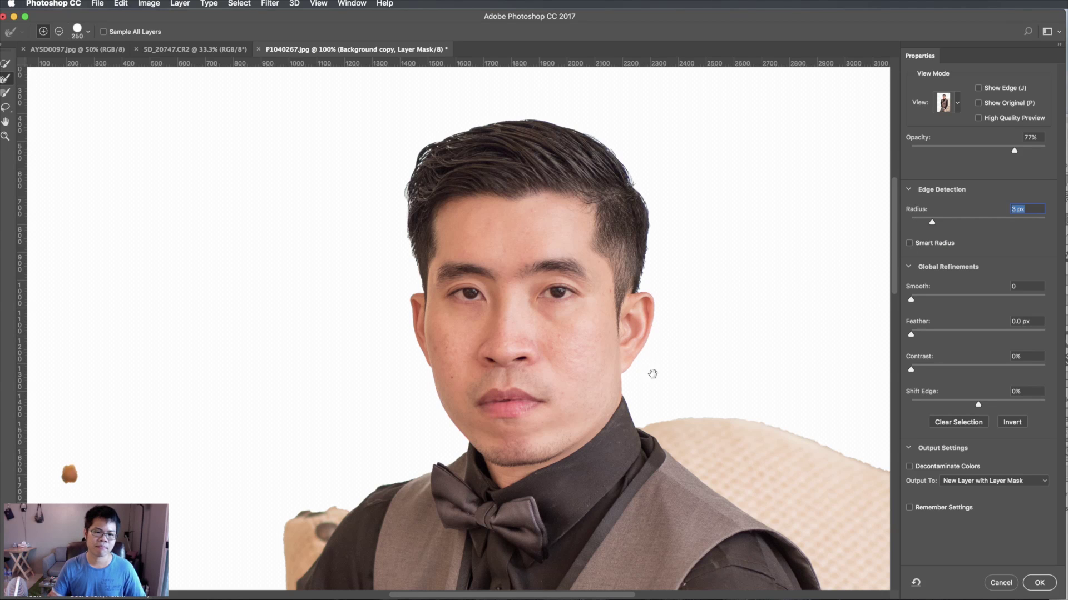
{"action": "left_click_drag", "start_coordinate": [675, 380], "coordinate": [538, 291]}
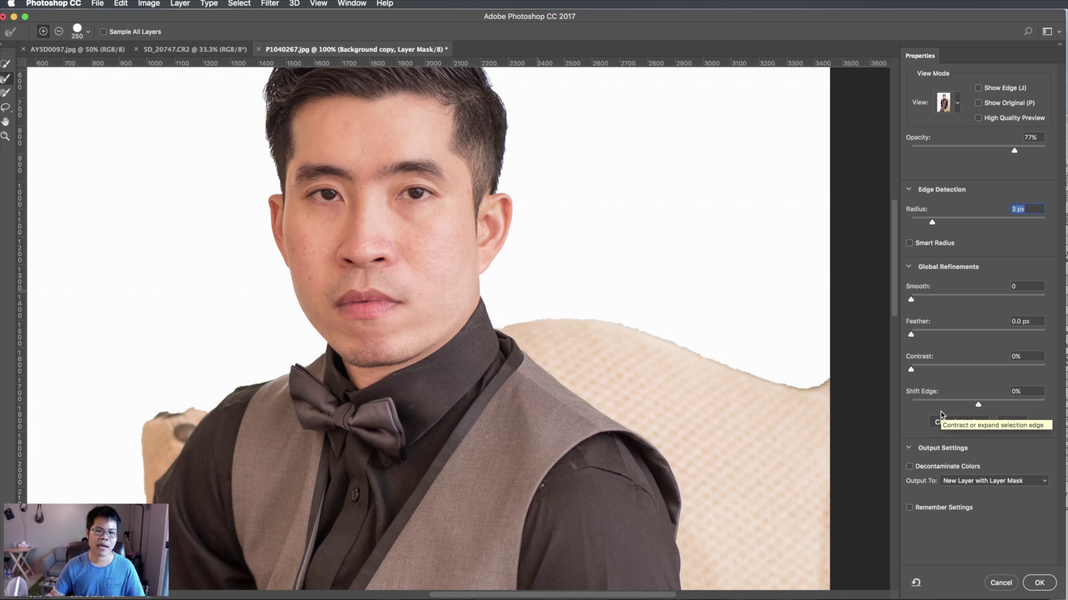
{"action": "left_click_drag", "start_coordinate": [931, 223], "coordinate": [910, 223]}
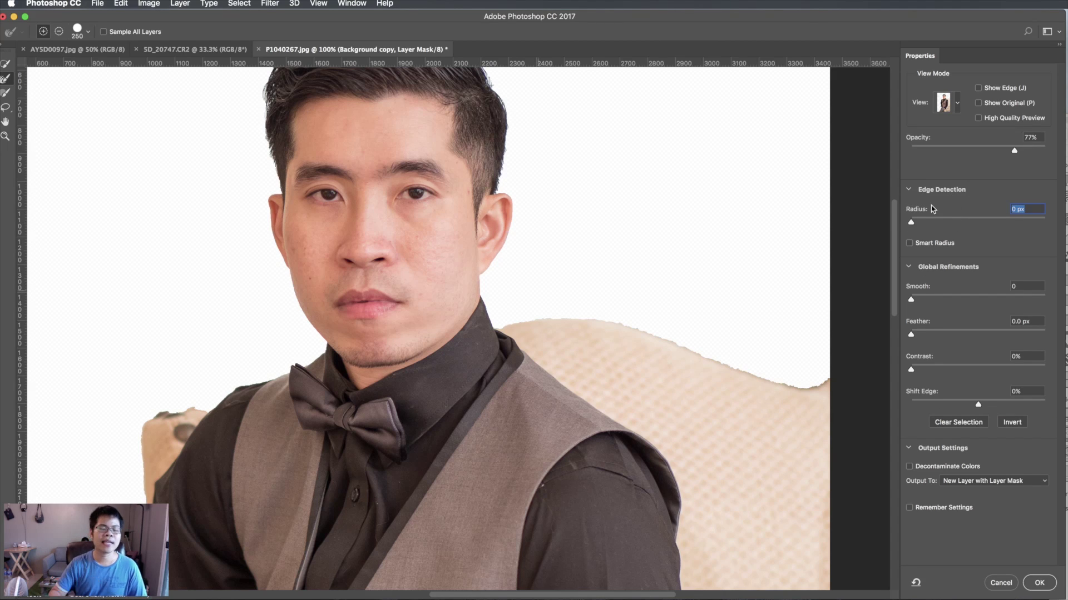
{"action": "left_click", "coordinate": [970, 404]}
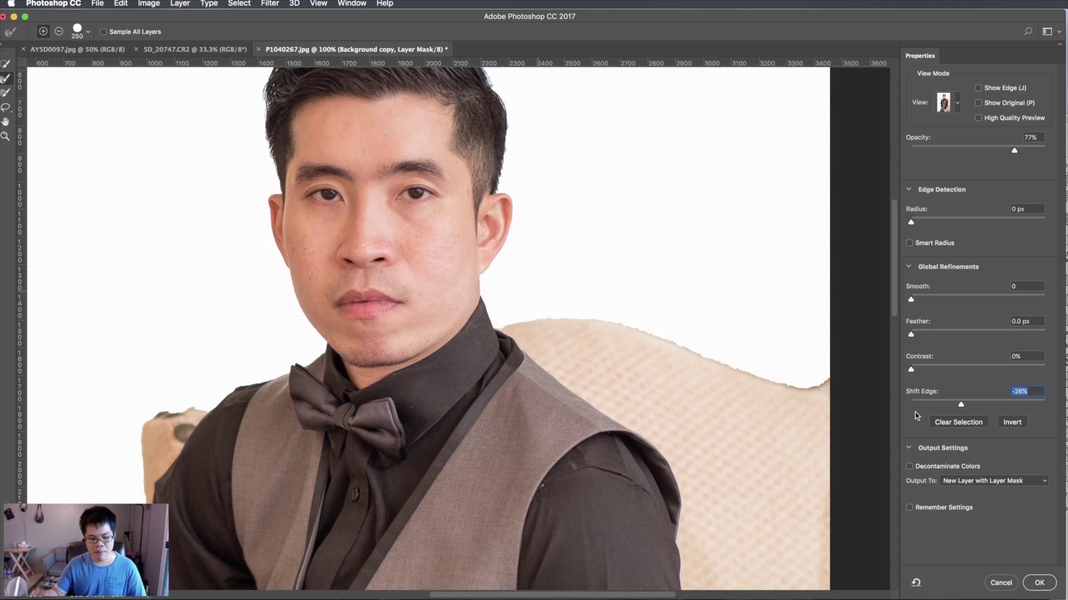
{"action": "left_click_drag", "start_coordinate": [962, 404], "coordinate": [945, 405]}
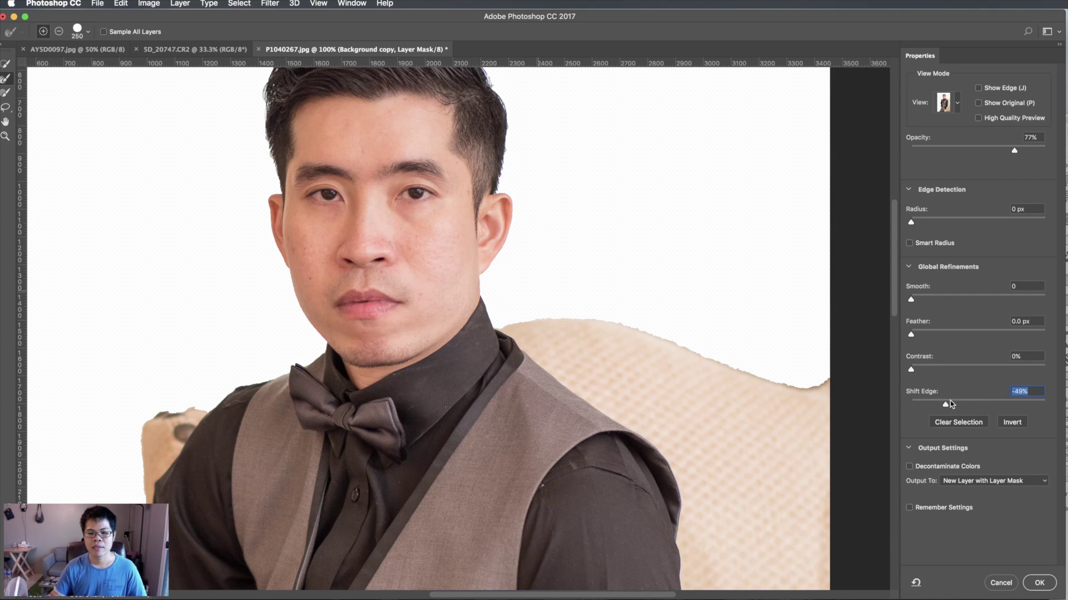
{"action": "left_click", "coordinate": [932, 299]}
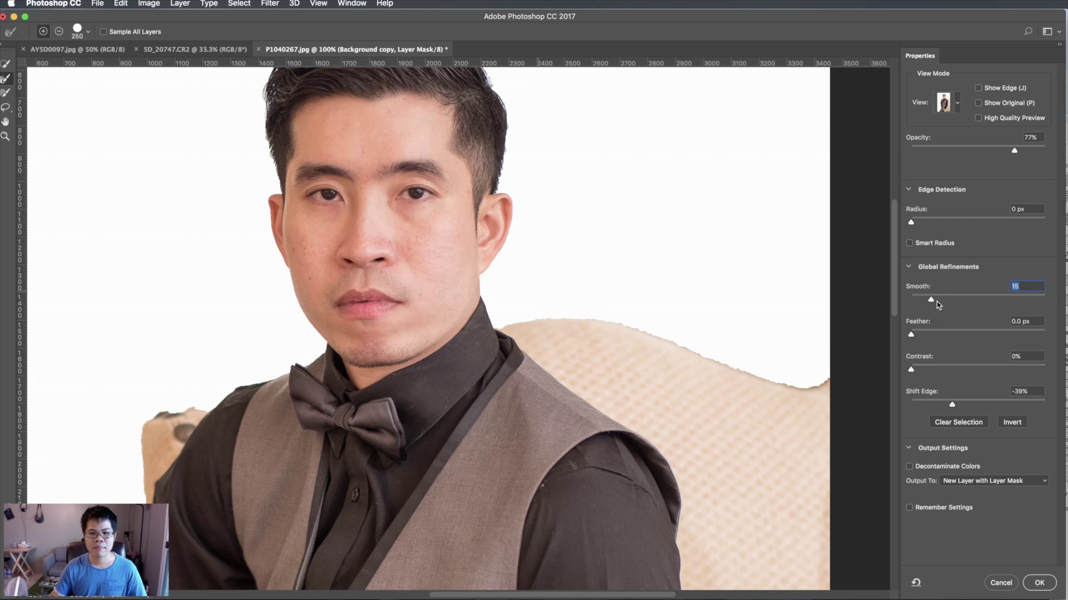
{"action": "left_click_drag", "start_coordinate": [935, 305], "coordinate": [907, 305]}
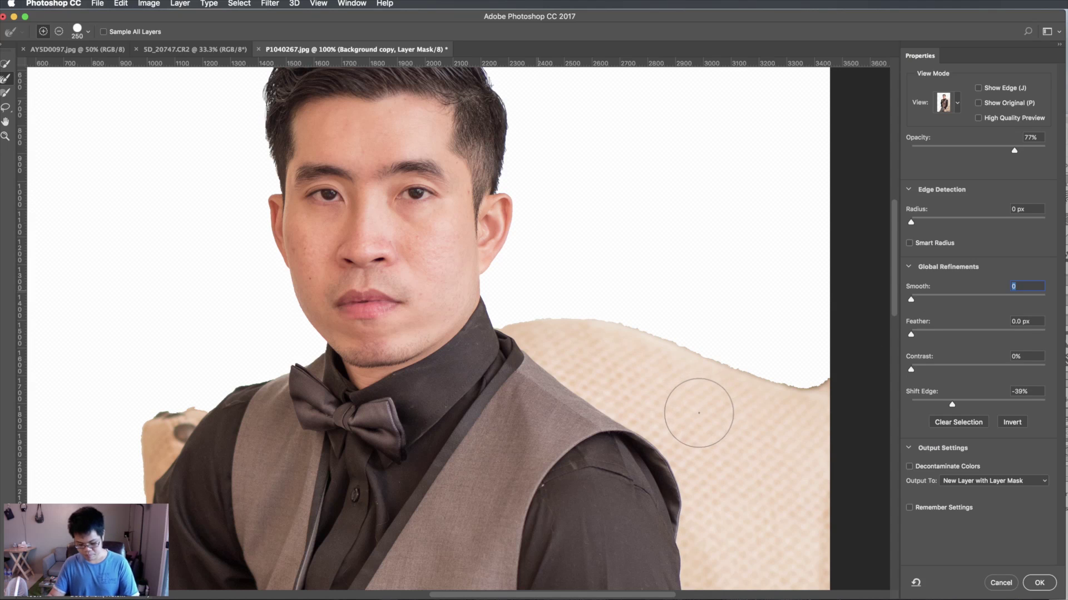
Inspect the ear, hair and chin edges at 200% and set Smooth to 35
{"action": "key", "text": "super+equal"}
{"action": "left_click_drag", "start_coordinate": [688, 408], "coordinate": [352, 399]}
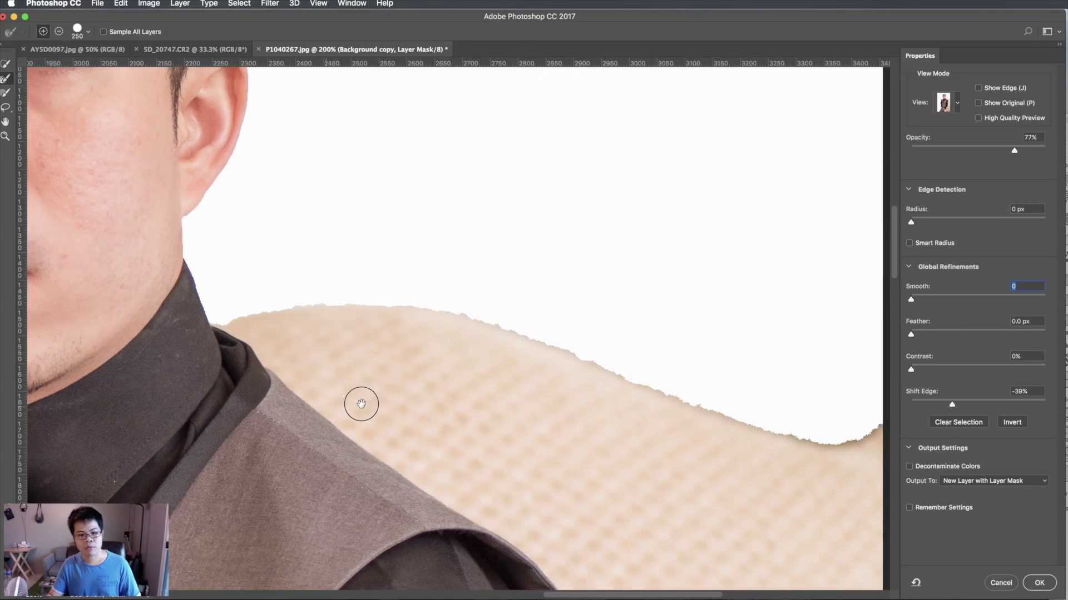
{"action": "left_click_drag", "start_coordinate": [432, 214], "coordinate": [617, 422]}
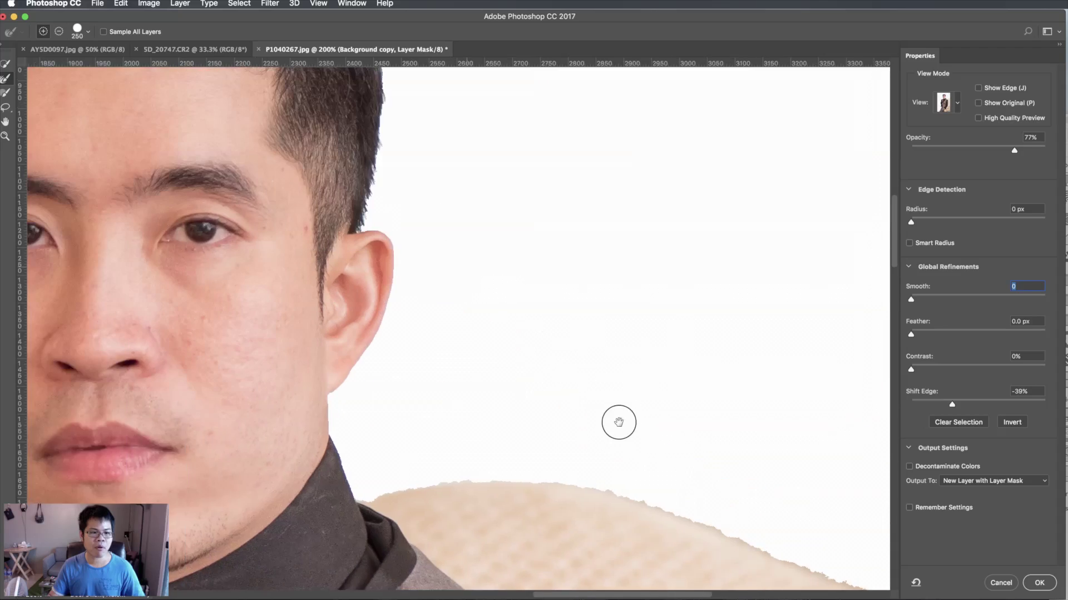
{"action": "left_click_drag", "start_coordinate": [435, 213], "coordinate": [579, 386]}
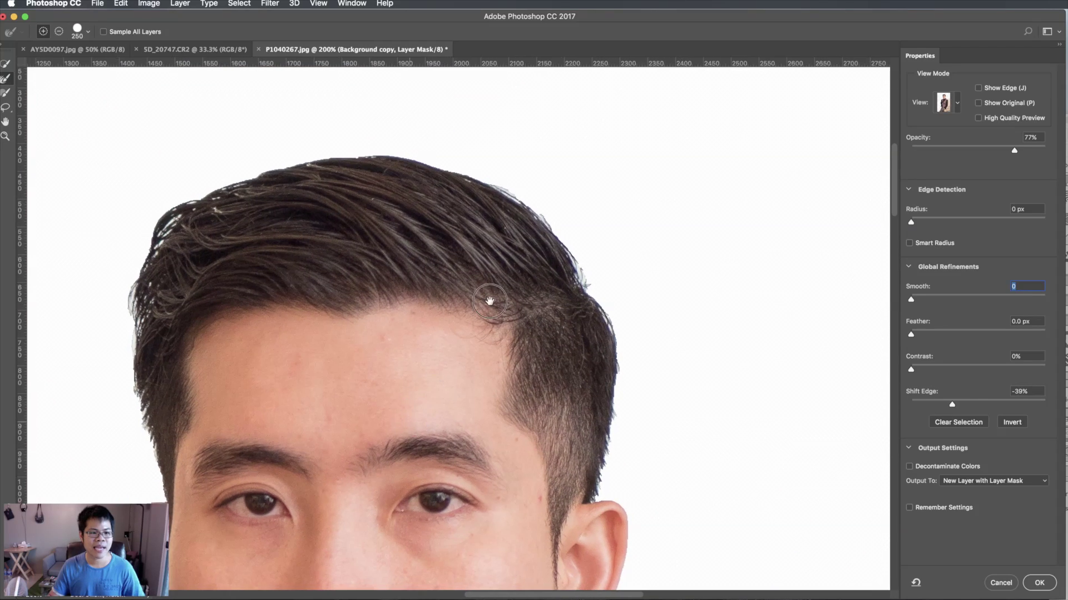
{"action": "left_click_drag", "start_coordinate": [415, 374], "coordinate": [518, 247]}
{"action": "left_click_drag", "start_coordinate": [725, 405], "coordinate": [469, 156]}
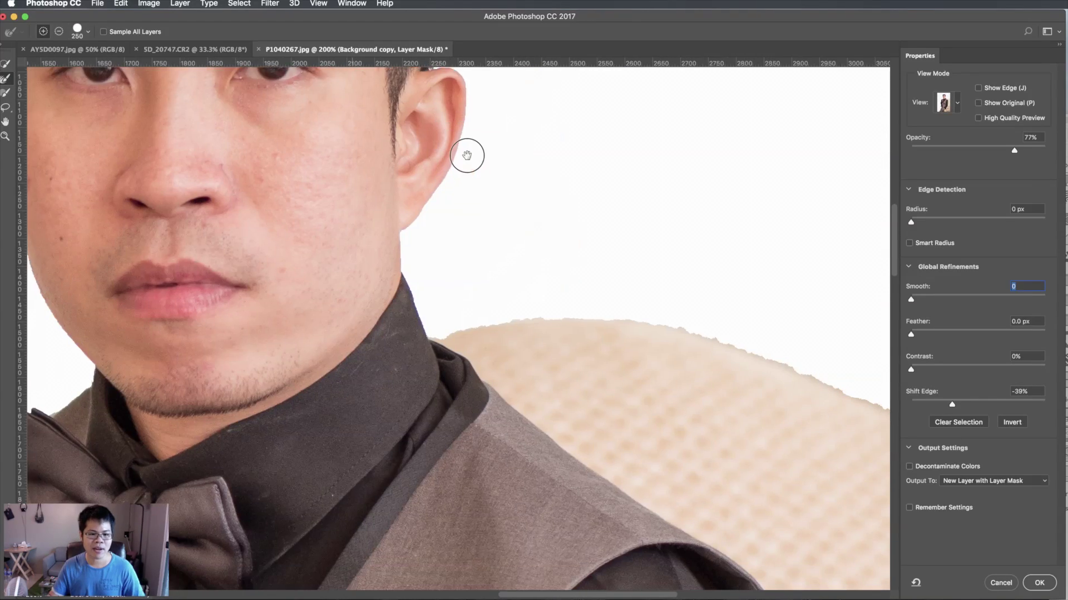
{"action": "left_click", "coordinate": [958, 299]}
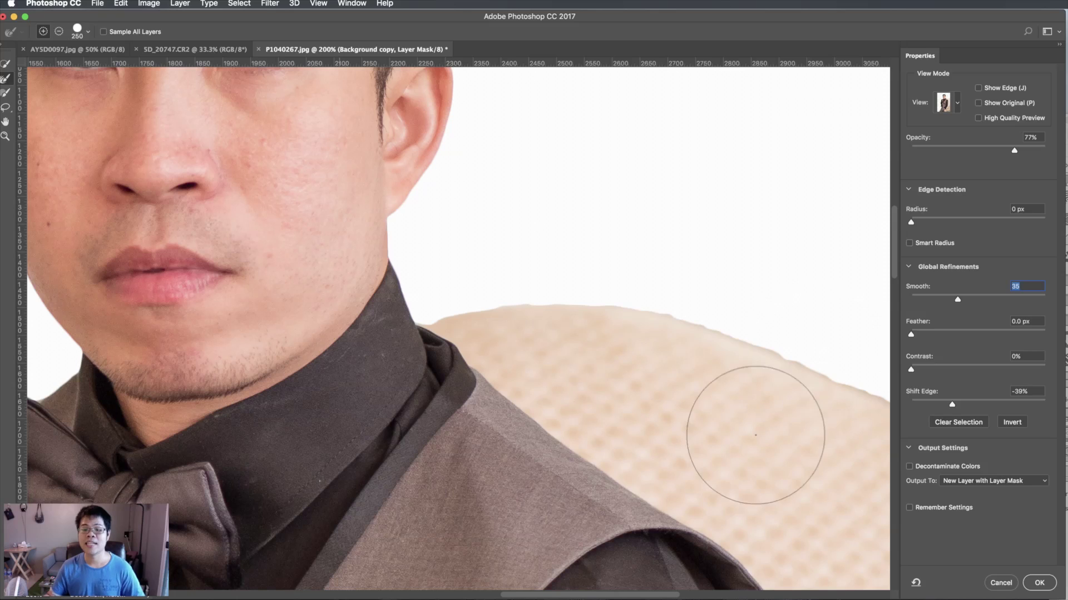
Feather the selection edge by 1.0 px, checking shoulders, collar and hair up close
{"action": "left_click_drag", "start_coordinate": [726, 420], "coordinate": [607, 346]}
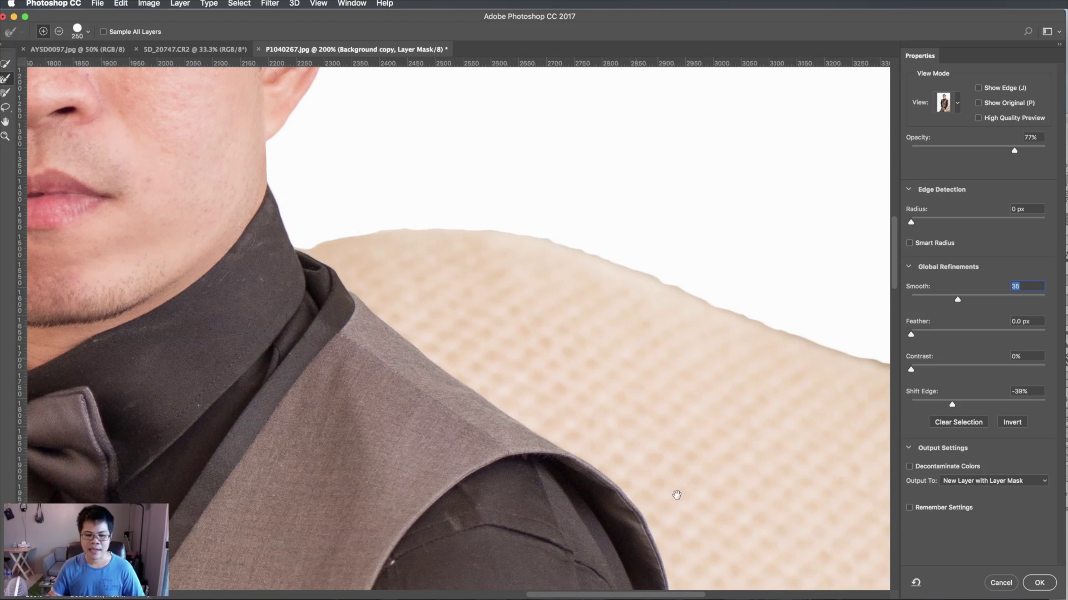
{"action": "left_click_drag", "start_coordinate": [677, 495], "coordinate": [496, 389]}
{"action": "mouse_move", "coordinate": [572, 429]}
{"action": "left_mouse_down"}
{"action": "mouse_move", "coordinate": [388, 421]}
{"action": "mouse_move", "coordinate": [726, 317]}
{"action": "left_mouse_up"}
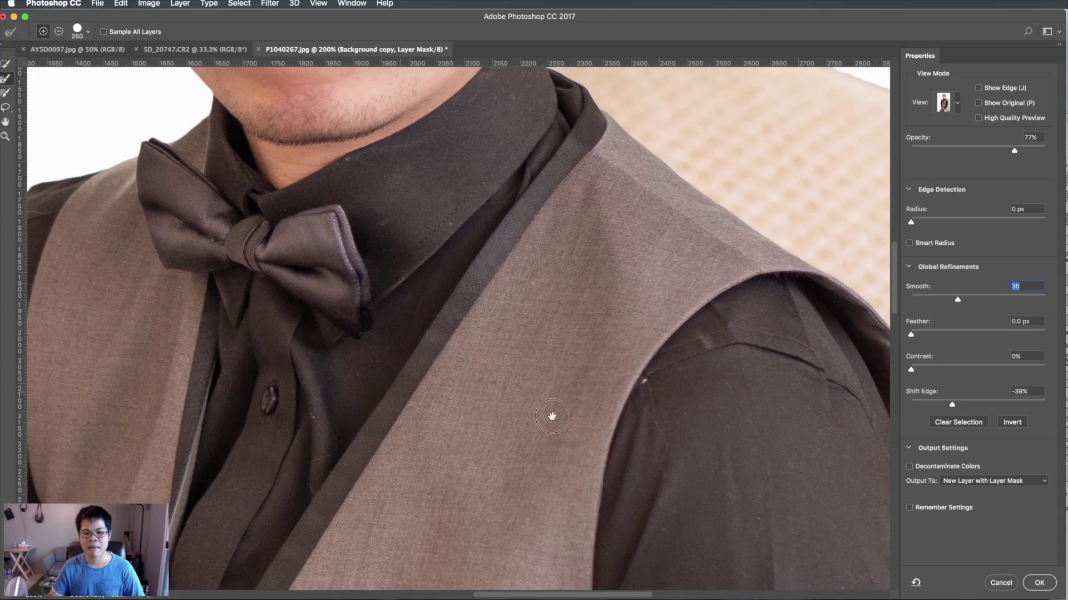
{"action": "left_click_drag", "start_coordinate": [552, 416], "coordinate": [649, 390]}
{"action": "left_click_drag", "start_coordinate": [581, 399], "coordinate": [645, 399]}
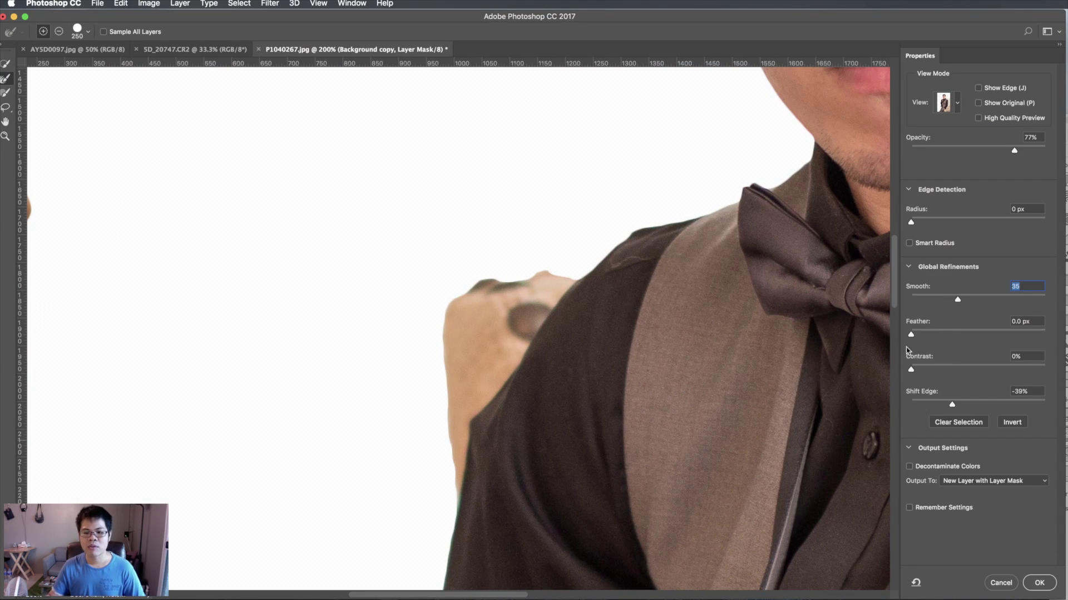
{"action": "left_click_drag", "start_coordinate": [911, 335], "coordinate": [919, 335]}
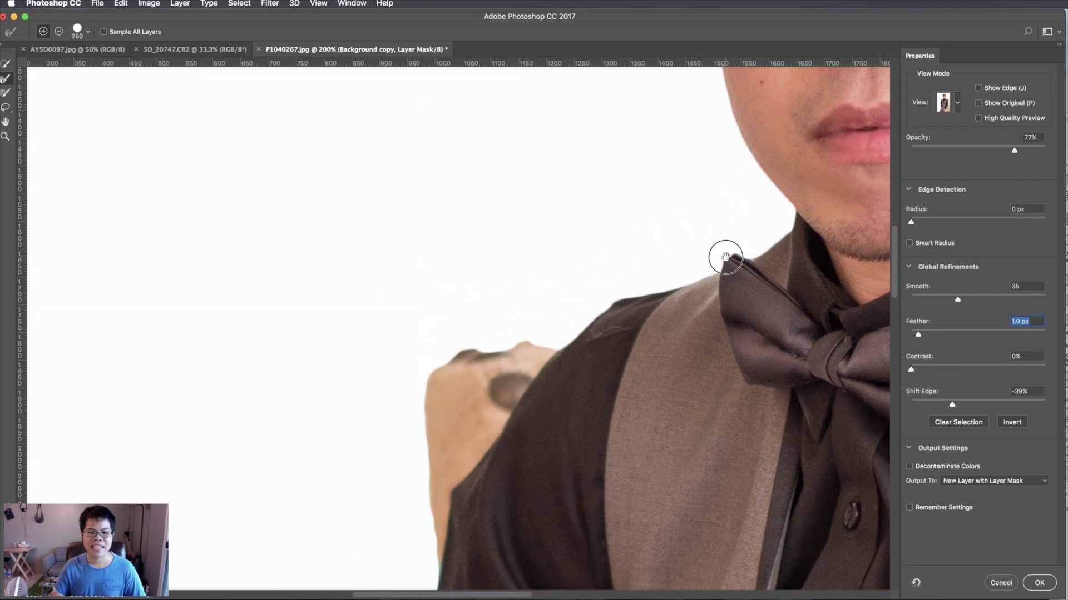
{"action": "left_click_drag", "start_coordinate": [718, 240], "coordinate": [451, 290]}
{"action": "left_click_drag", "start_coordinate": [786, 329], "coordinate": [451, 394]}
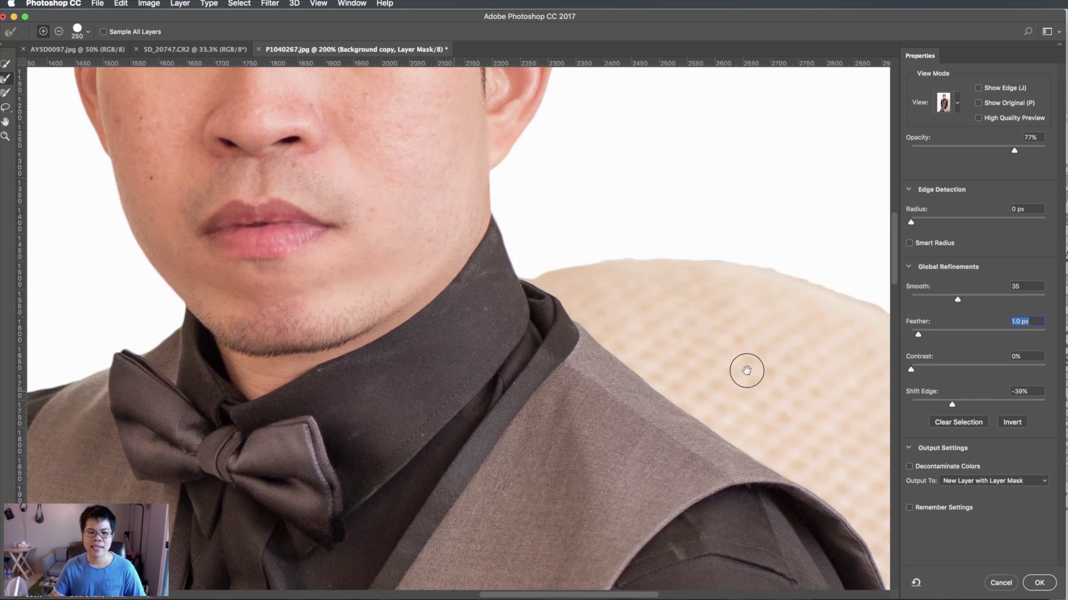
{"action": "left_click_drag", "start_coordinate": [745, 369], "coordinate": [469, 393]}
{"action": "left_click_drag", "start_coordinate": [671, 501], "coordinate": [477, 459]}
{"action": "left_click_drag", "start_coordinate": [222, 167], "coordinate": [708, 238]}
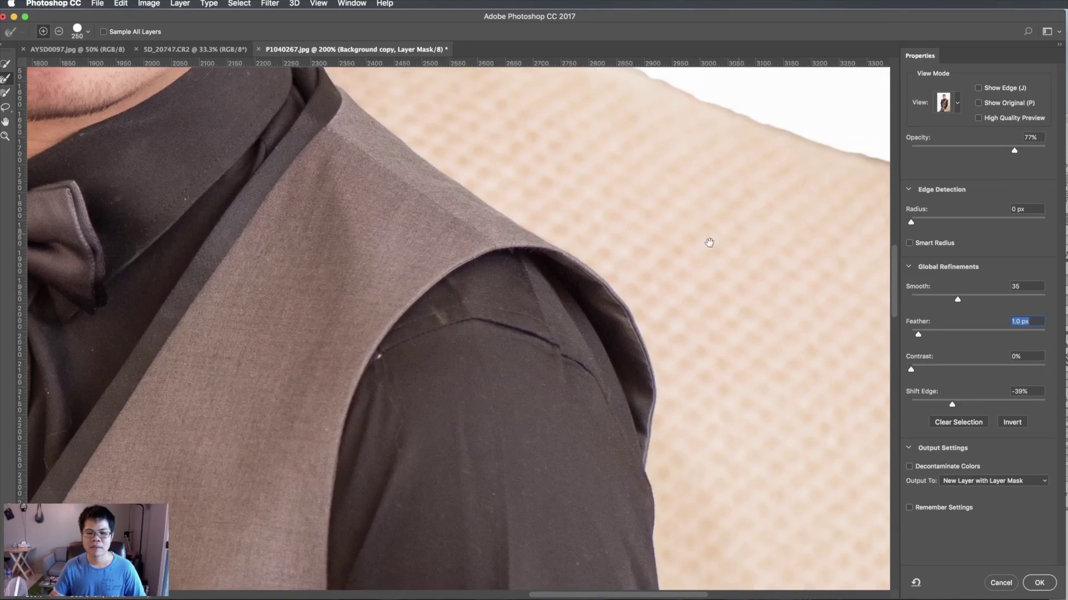
{"action": "left_click_drag", "start_coordinate": [389, 139], "coordinate": [719, 278]}
{"action": "left_click_drag", "start_coordinate": [548, 410], "coordinate": [592, 399]}
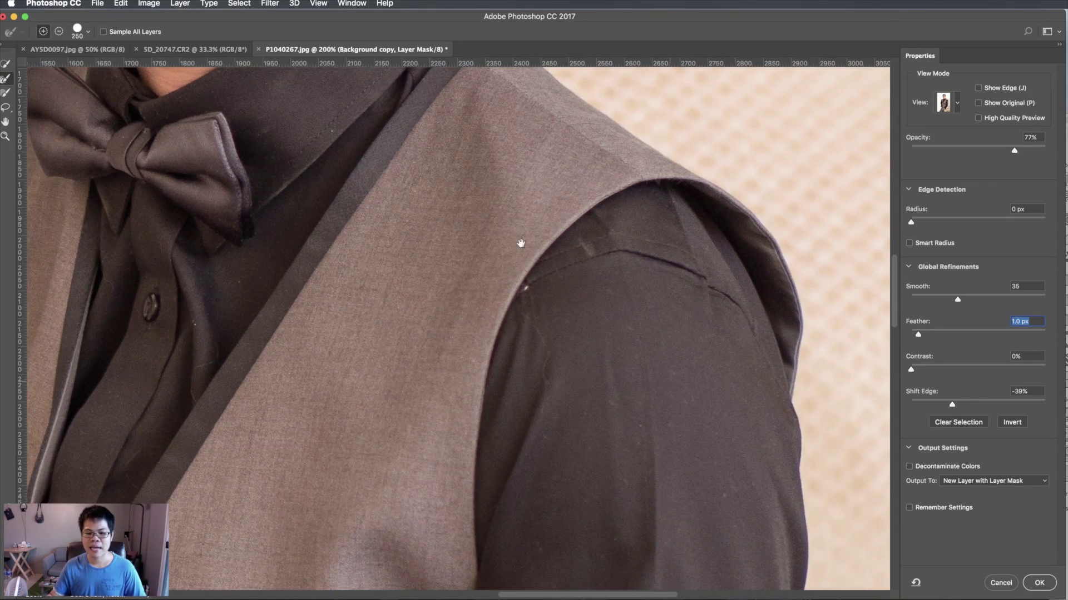
{"action": "mouse_move", "coordinate": [519, 243]}
{"action": "left_mouse_down"}
{"action": "mouse_move", "coordinate": [493, 422]}
{"action": "mouse_move", "coordinate": [510, 507]}
{"action": "left_mouse_up"}
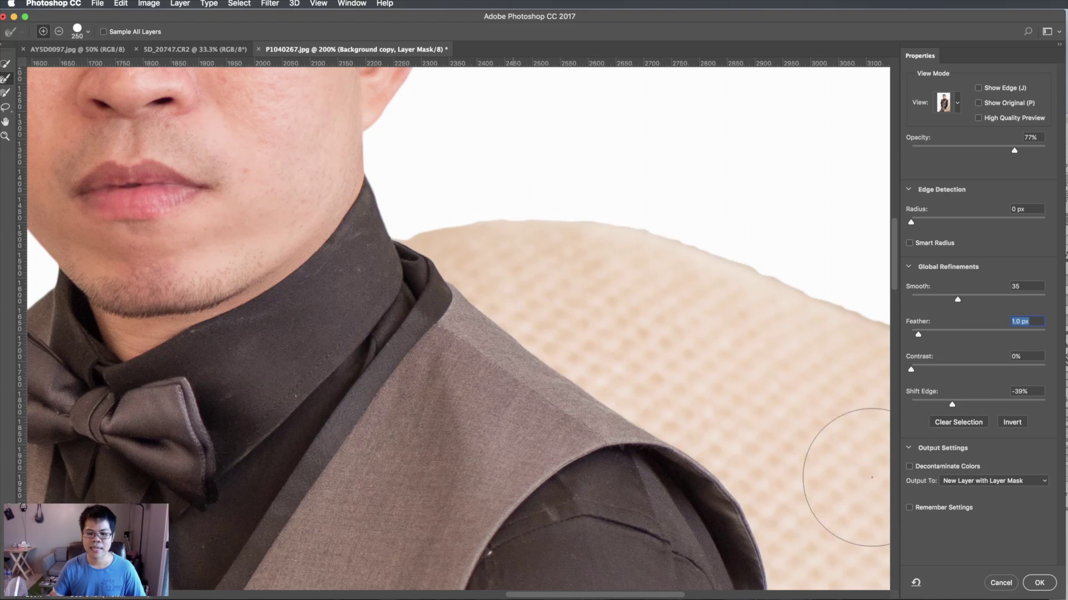
{"action": "left_click_drag", "start_coordinate": [700, 287], "coordinate": [736, 479]}
{"action": "left_click_drag", "start_coordinate": [503, 267], "coordinate": [725, 481]}
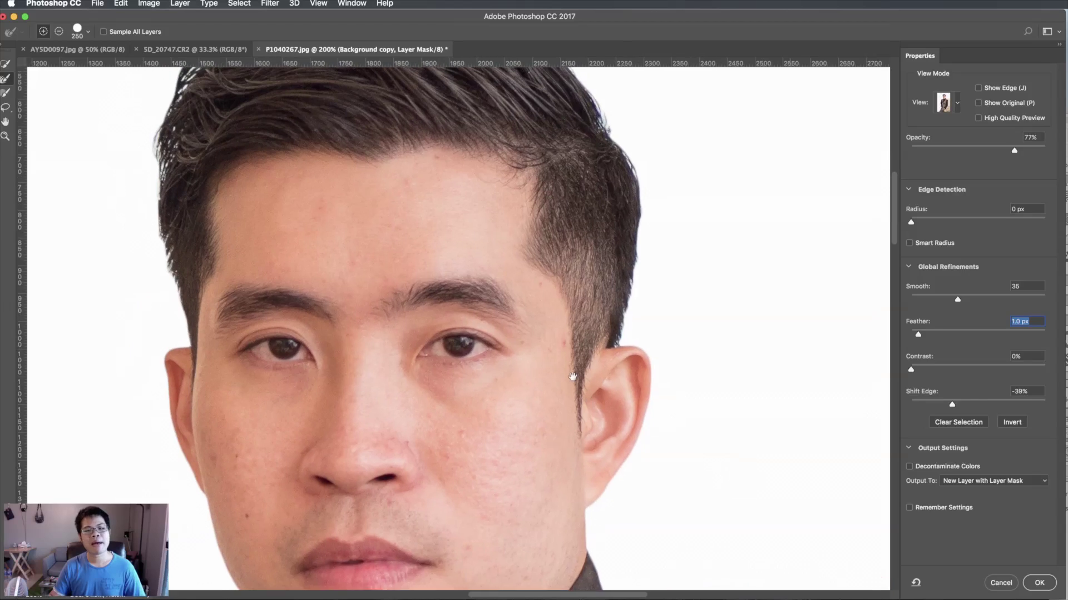
{"action": "mouse_move", "coordinate": [503, 284]}
{"action": "left_mouse_down"}
{"action": "mouse_move", "coordinate": [545, 372]}
{"action": "mouse_move", "coordinate": [597, 393]}
{"action": "left_mouse_up"}
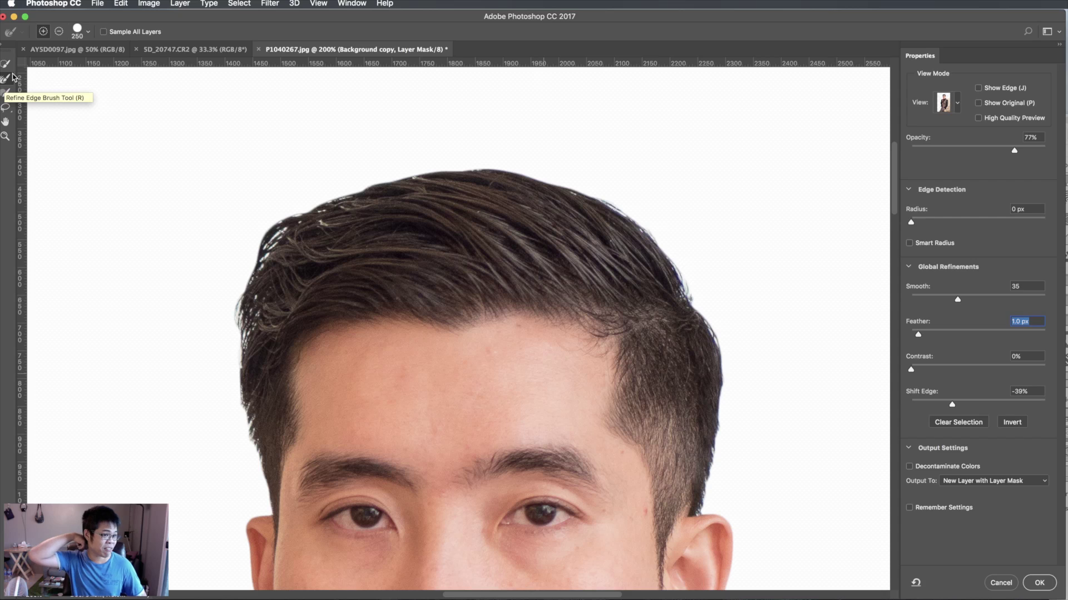
Paint along the hairline and ears with a progressively smaller Refine Edge Brush
{"action": "left_click", "coordinate": [13, 77]}
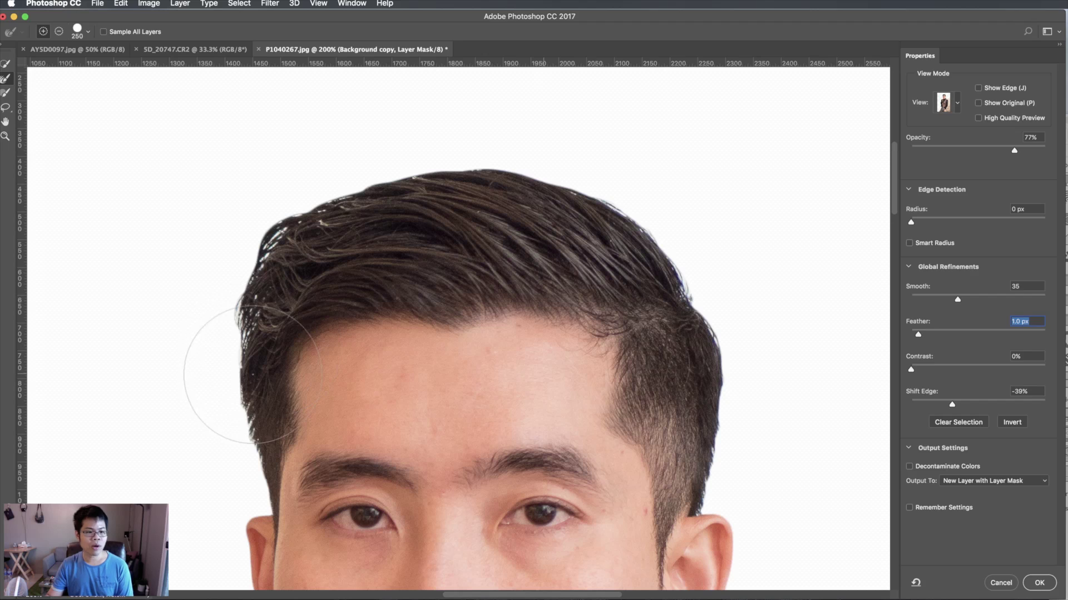
{"action": "key", "text": "bracketleft"}
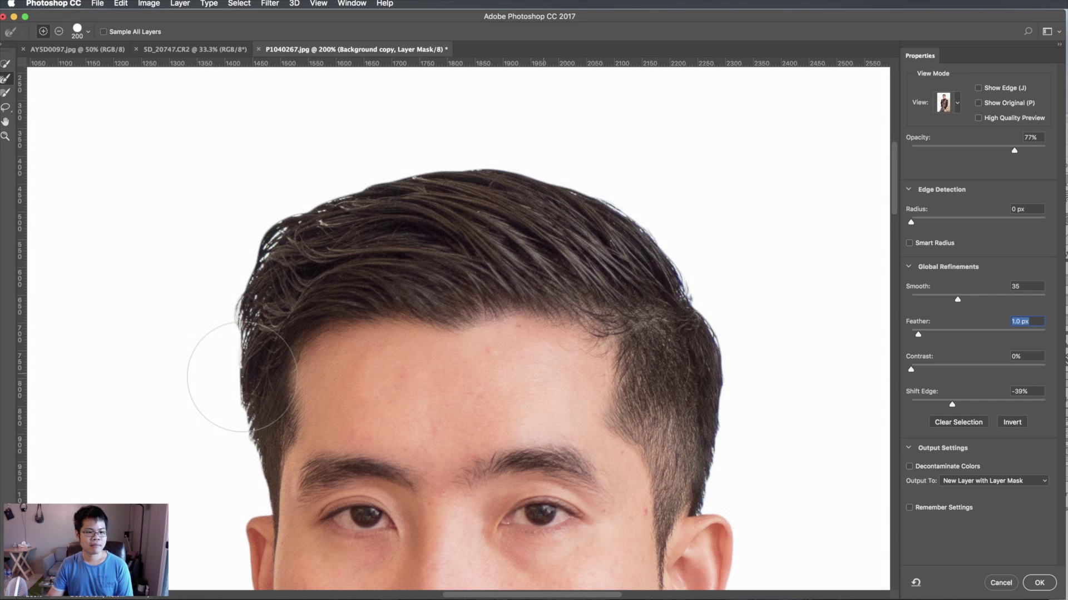
{"action": "key", "text": "bracketleft"}
{"action": "key", "text": "bracketleft"}
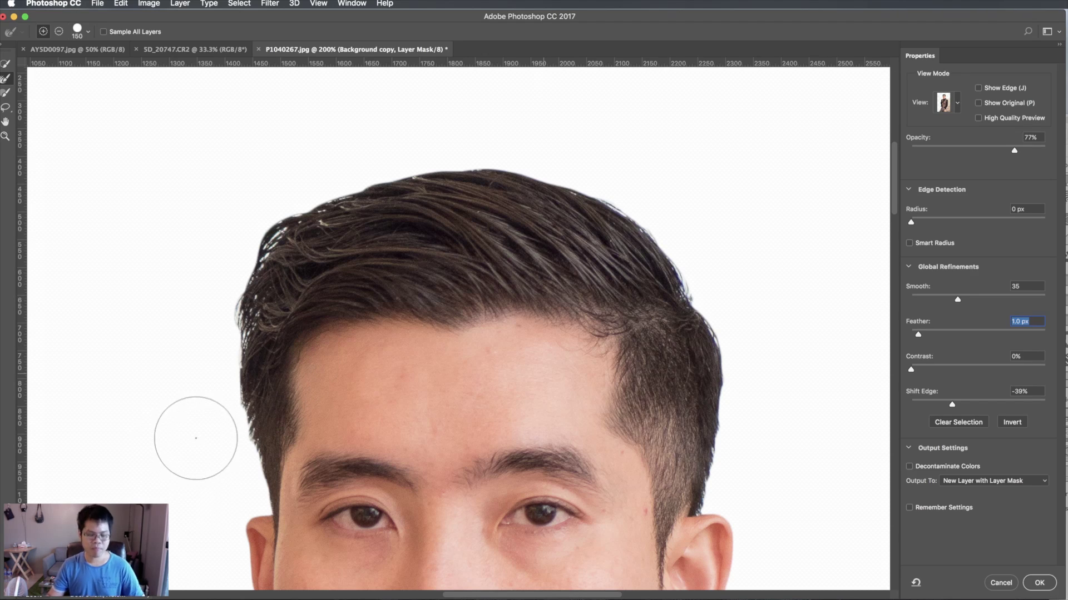
{"action": "key", "text": "bracketleft"}
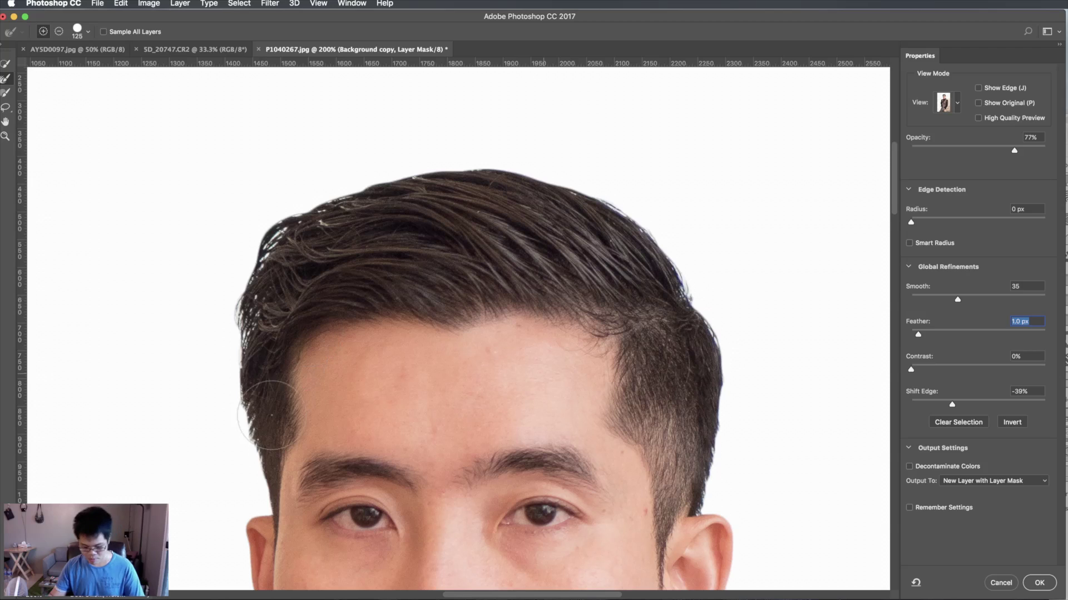
{"action": "key", "text": "bracketleft"}
{"action": "key", "text": "bracketleft"}
{"action": "key", "text": "bracketleft"}
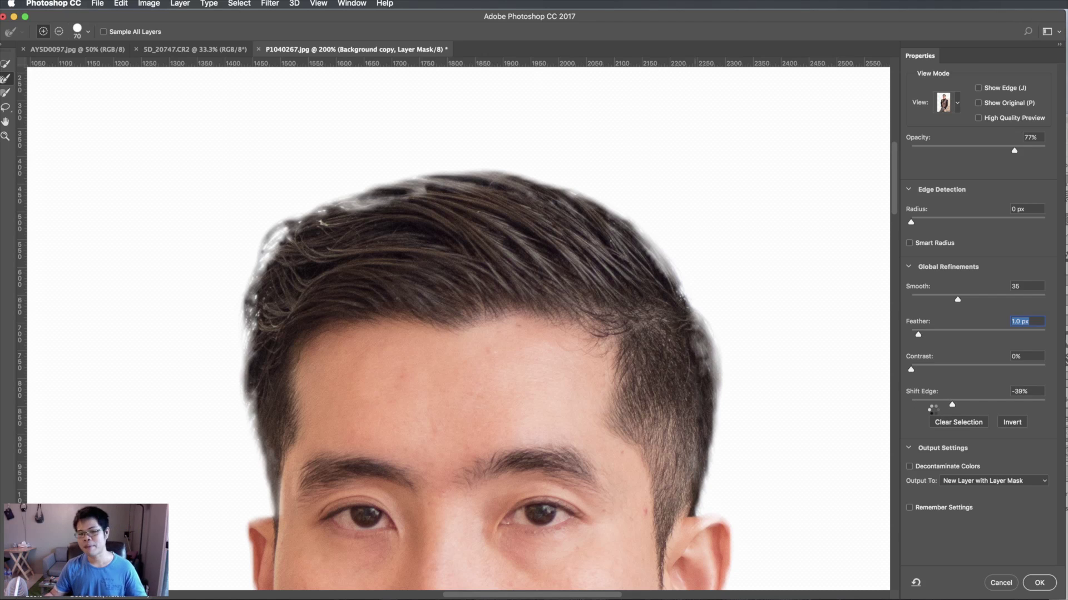
Apply the refined cutout as a new masked layer, Background copy 2
{"action": "left_click", "coordinate": [1043, 587]}
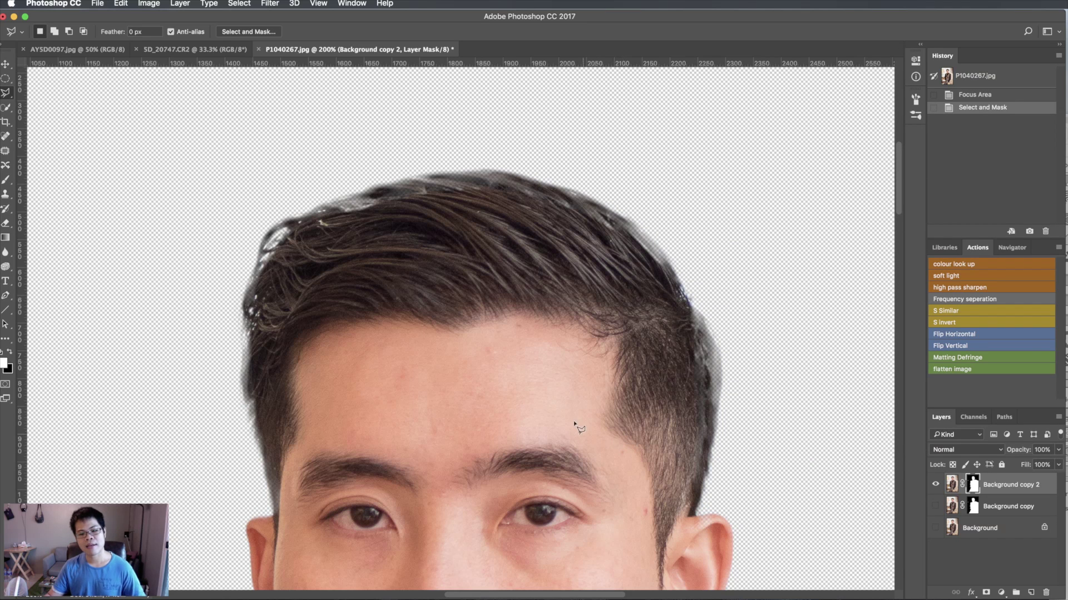
{"action": "key", "text": "ctrl+minus"}
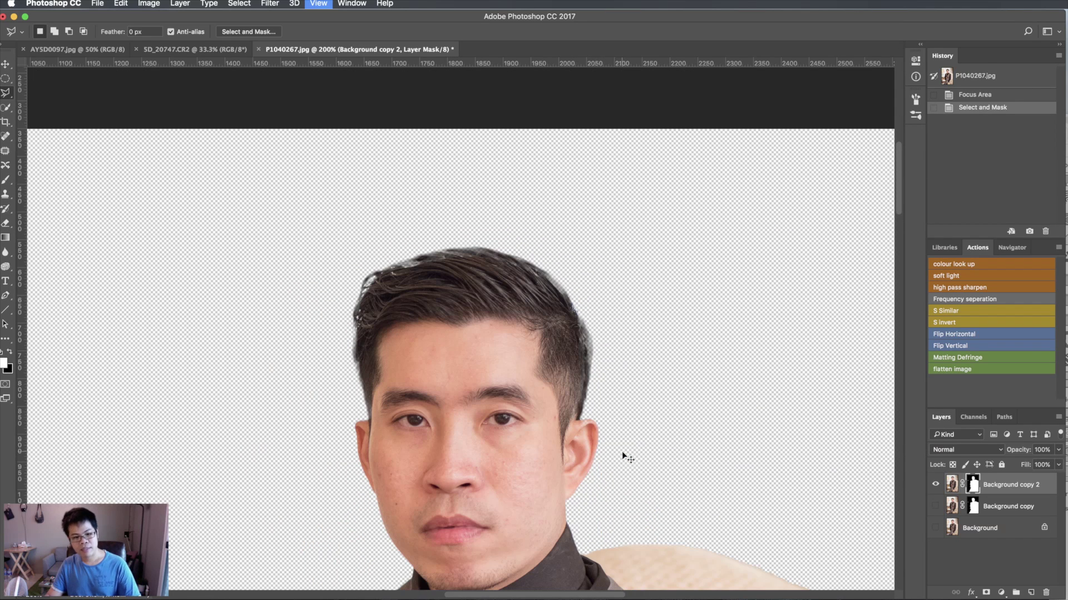
{"action": "key", "text": "ctrl+plus"}
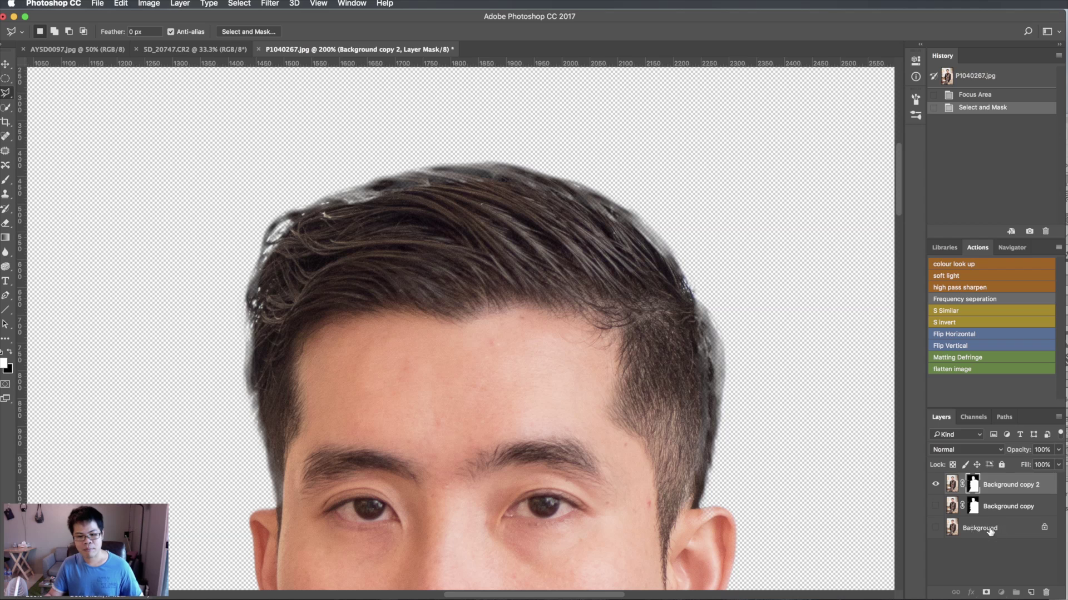
Fill the Background layer with solid white and make it visible
{"action": "left_click", "coordinate": [993, 529]}
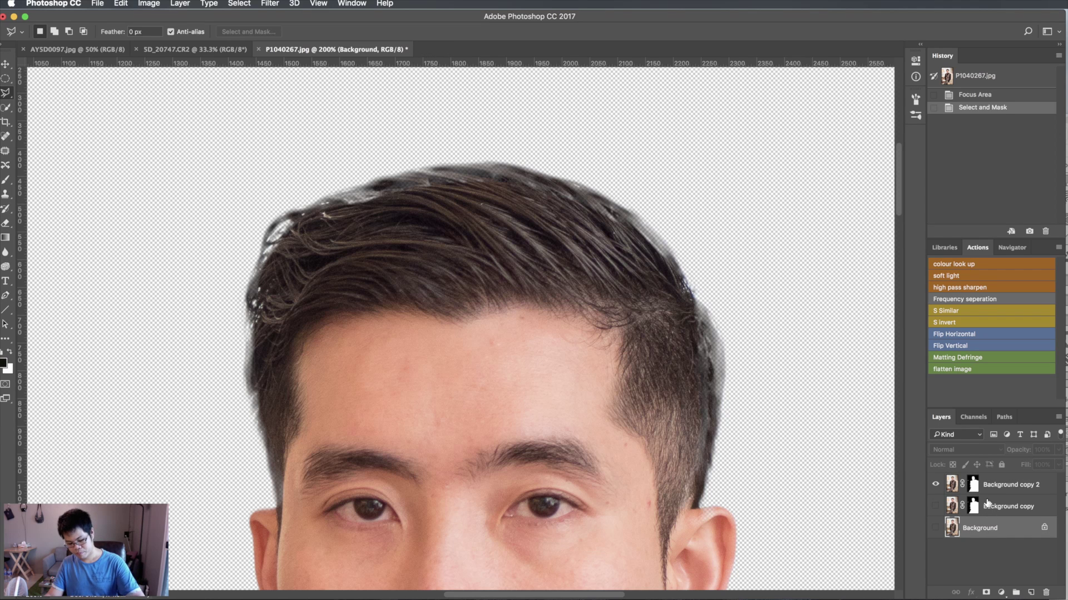
{"action": "key", "text": "alt+BackSpace"}
{"action": "left_click", "coordinate": [935, 528]}
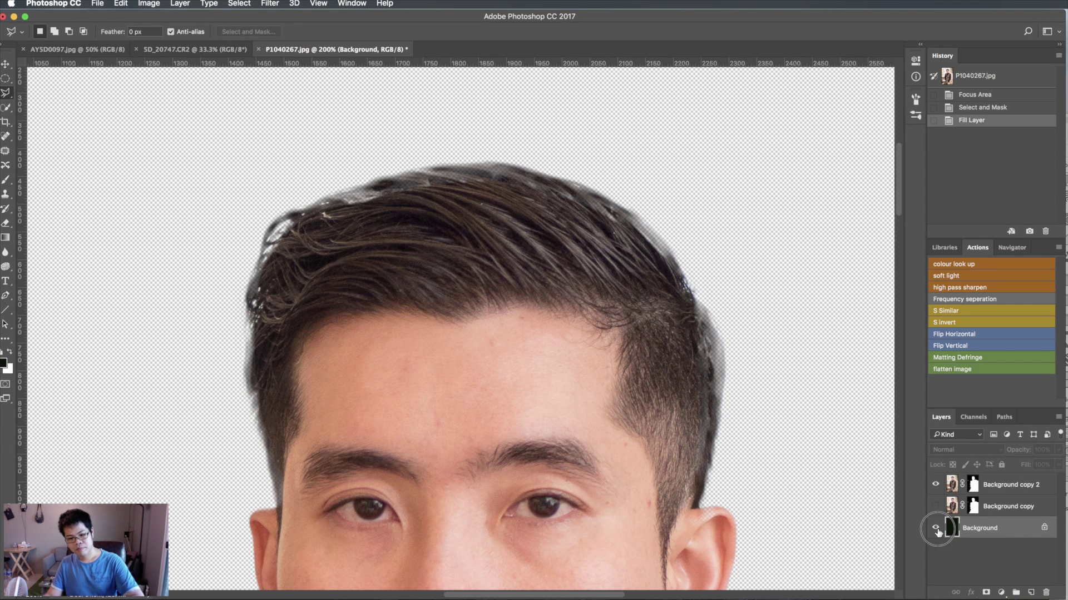
{"action": "key", "text": "ctrl+BackSpace"}
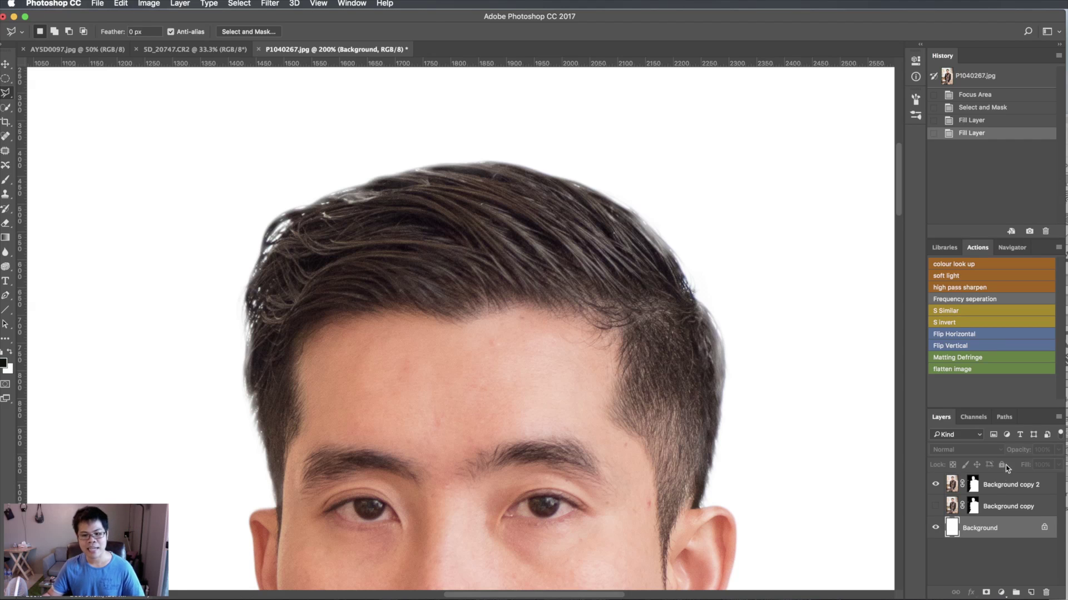
{"action": "left_click", "coordinate": [1000, 488]}
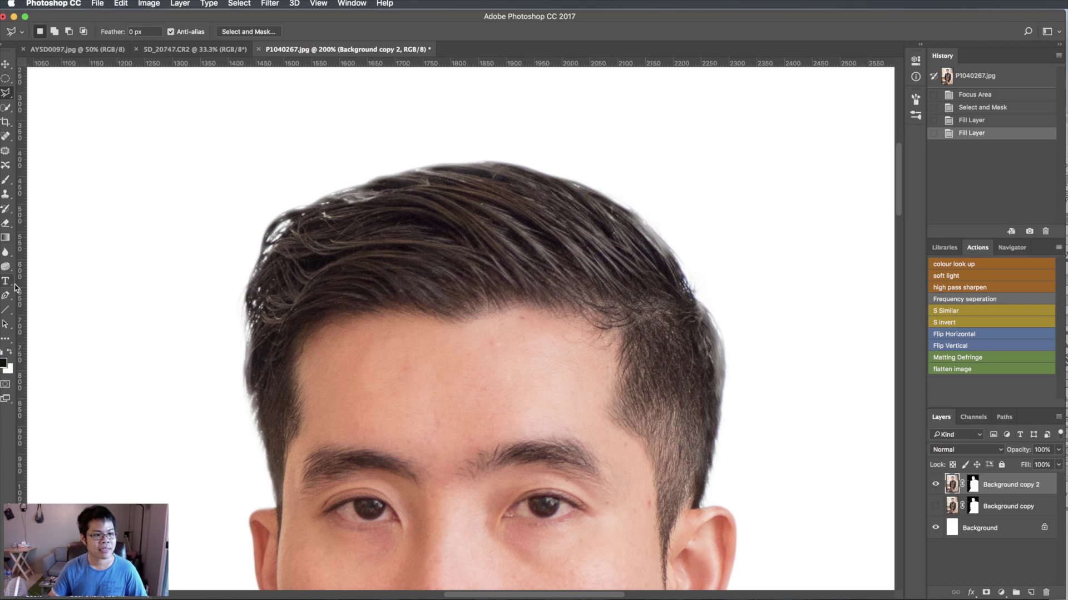
{"action": "left_click", "coordinate": [6, 63]}
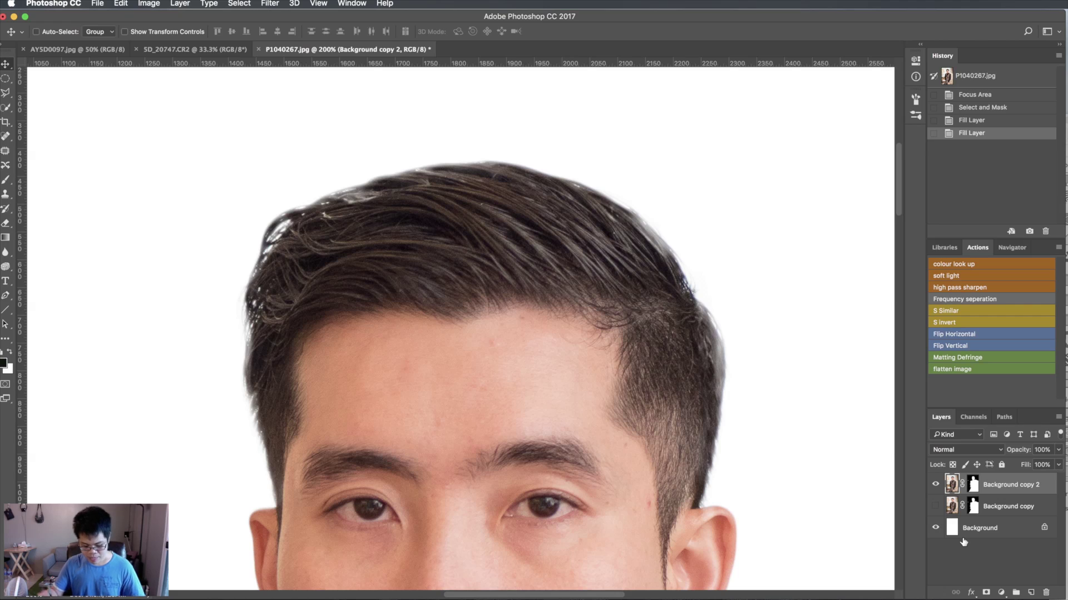
{"action": "key", "text": "super+j"}
{"action": "key", "text": "super+j"}
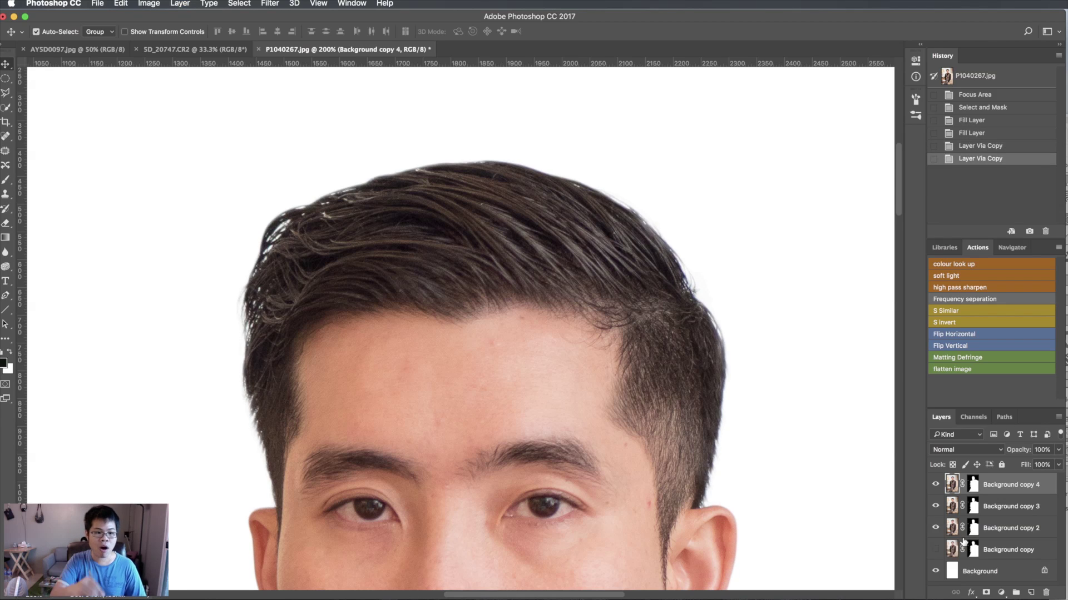
{"action": "key", "text": "super+j"}
{"action": "key", "text": "BackSpace"}
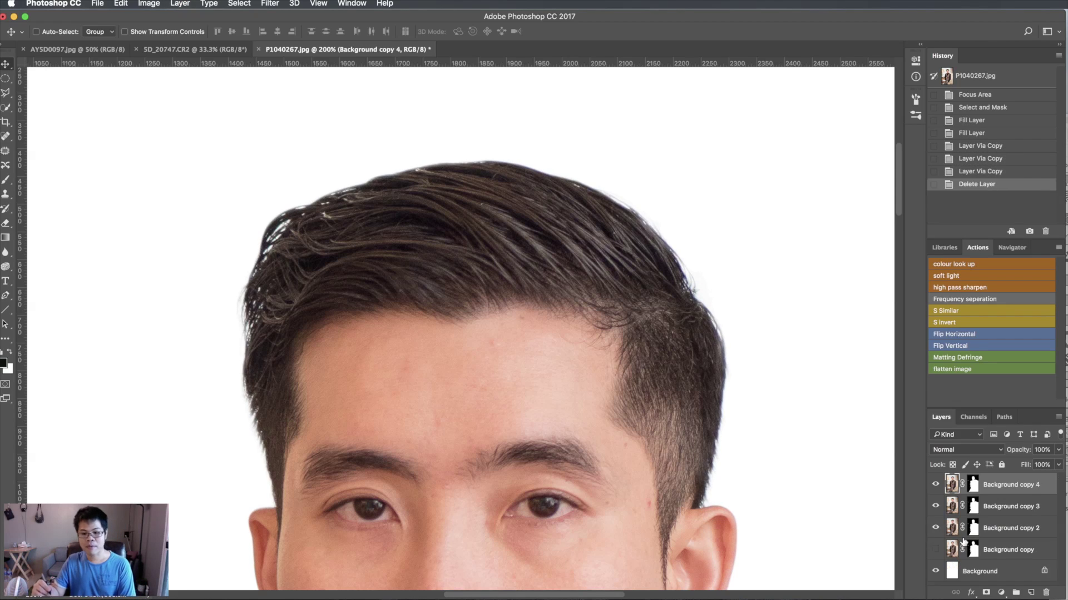
{"action": "key", "text": "BackSpace"}
{"action": "key", "text": "BackSpace"}
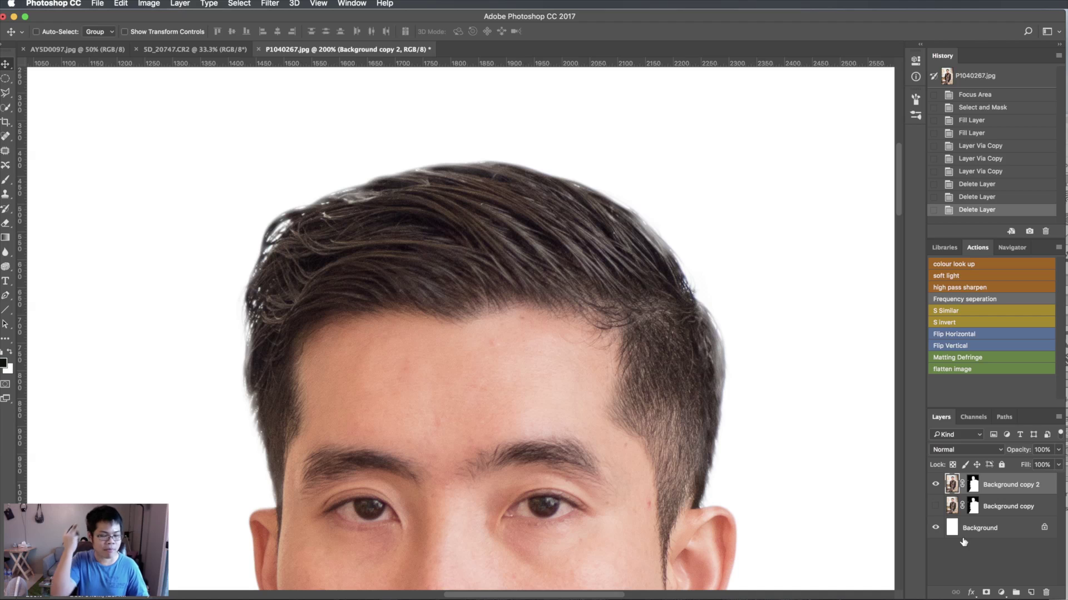
{"action": "key", "text": "super+minus"}
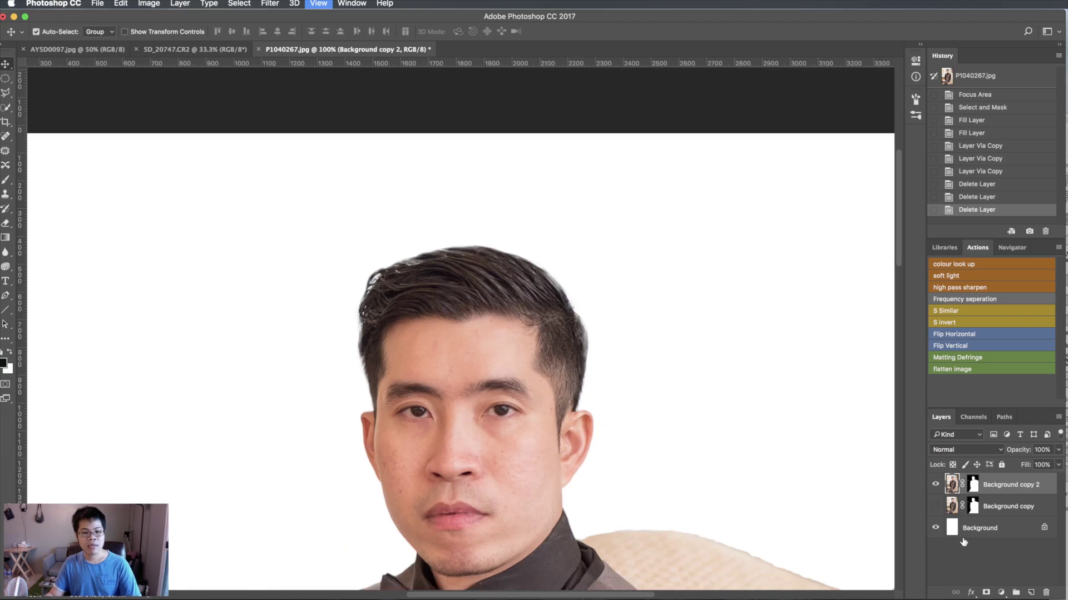
{"action": "key", "text": "super+minus"}
{"action": "key", "text": "super+minus"}
{"action": "key", "text": "super+minus"}
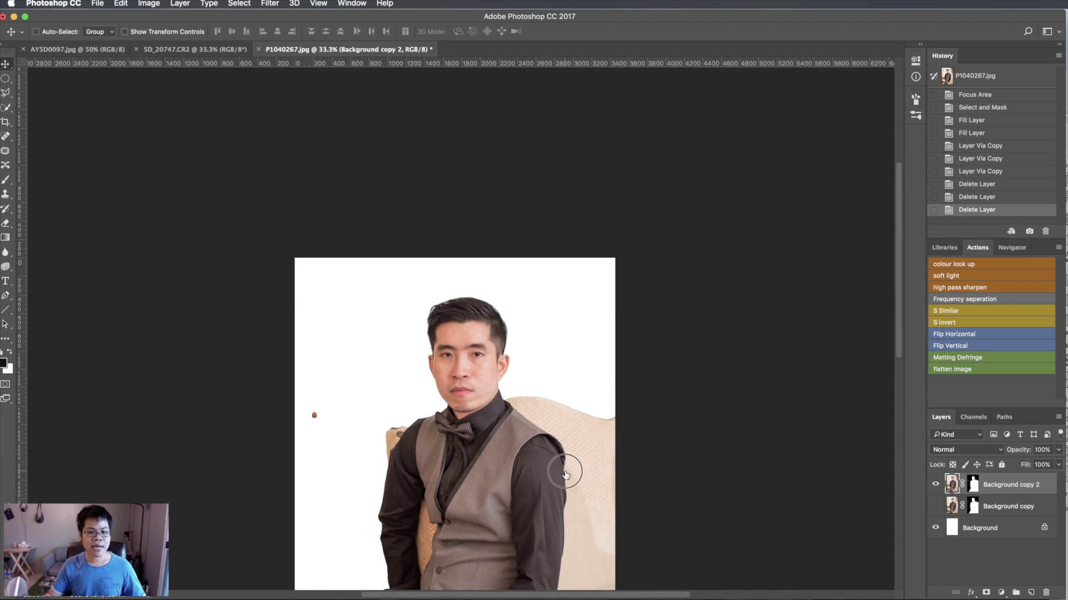
{"action": "left_click_drag", "start_coordinate": [564, 469], "coordinate": [611, 348]}
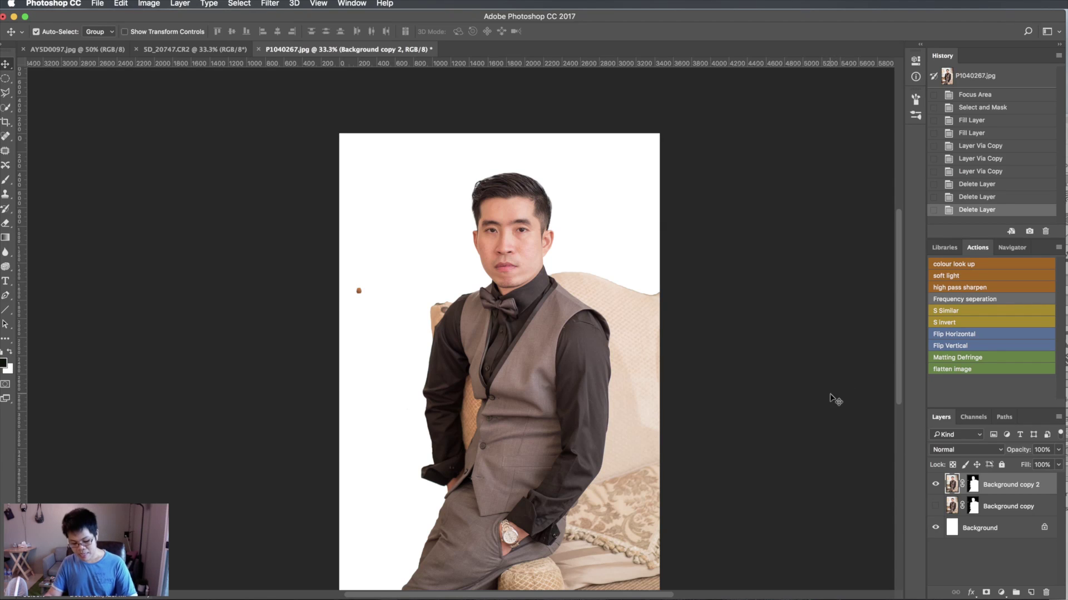
{"action": "key", "text": "super+minus"}
{"action": "key", "text": "super+equal"}
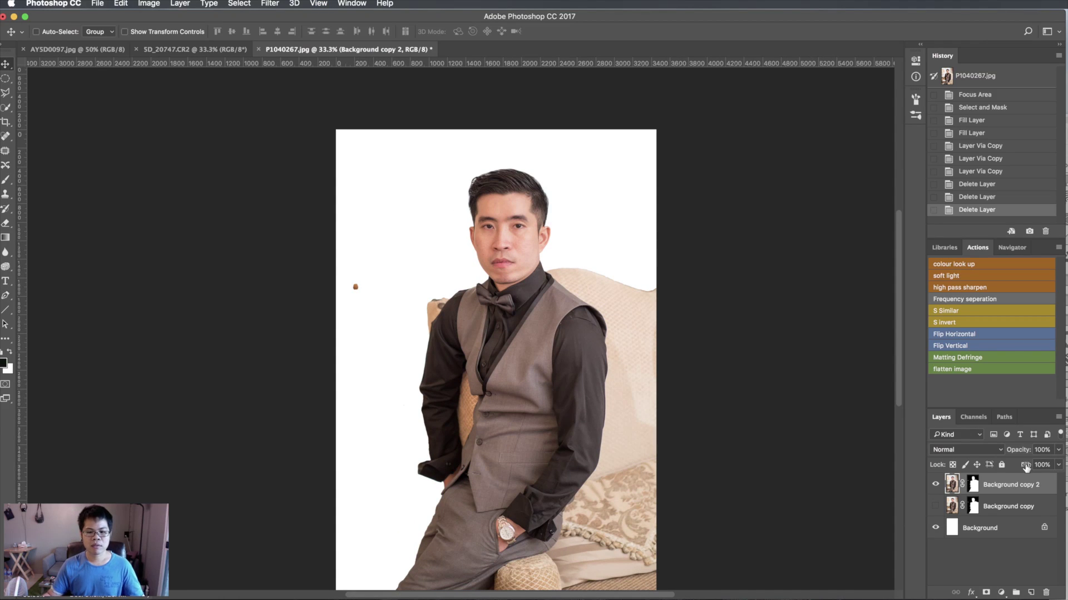
Lasso the stray speck beside the man's trousers and fill it black in Background copy 2's mask
{"action": "left_click", "coordinate": [973, 486]}
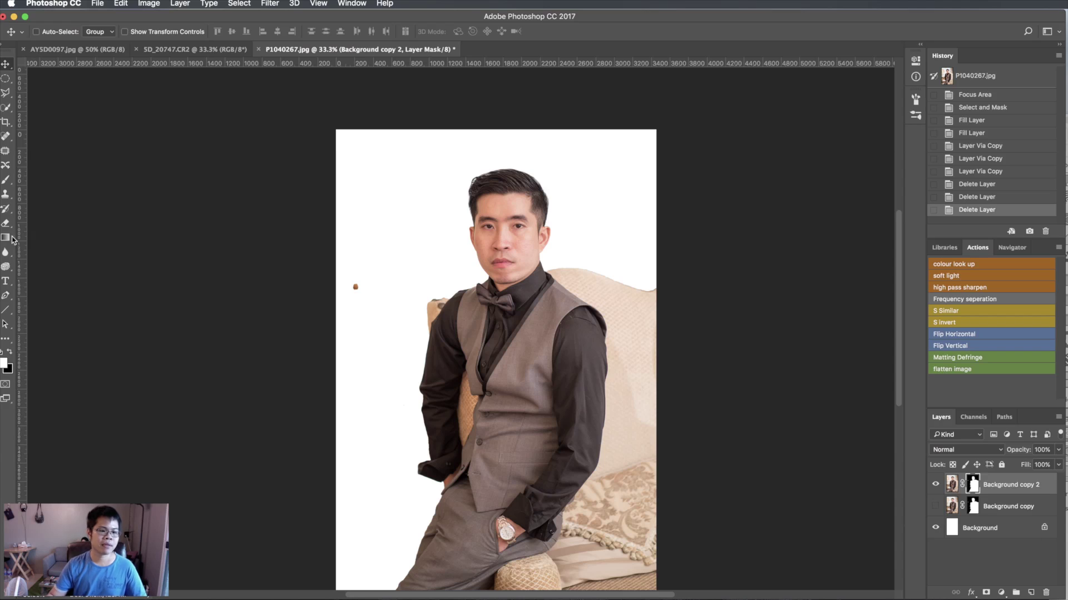
{"action": "left_click", "coordinate": [7, 96]}
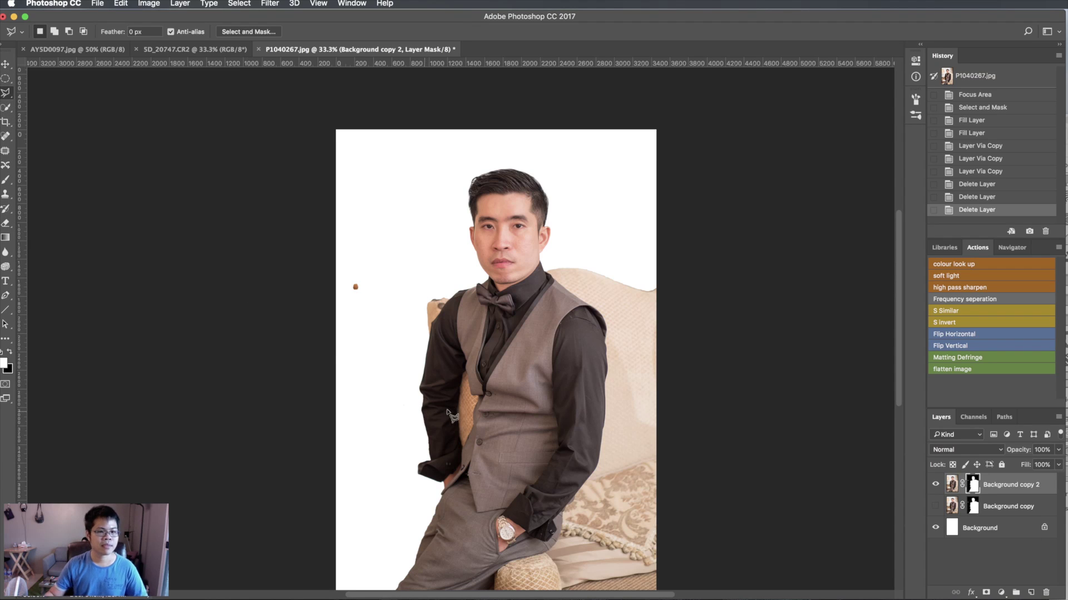
{"action": "scroll", "coordinate": [443, 393], "scroll_direction": "down", "scroll_amount": 2}
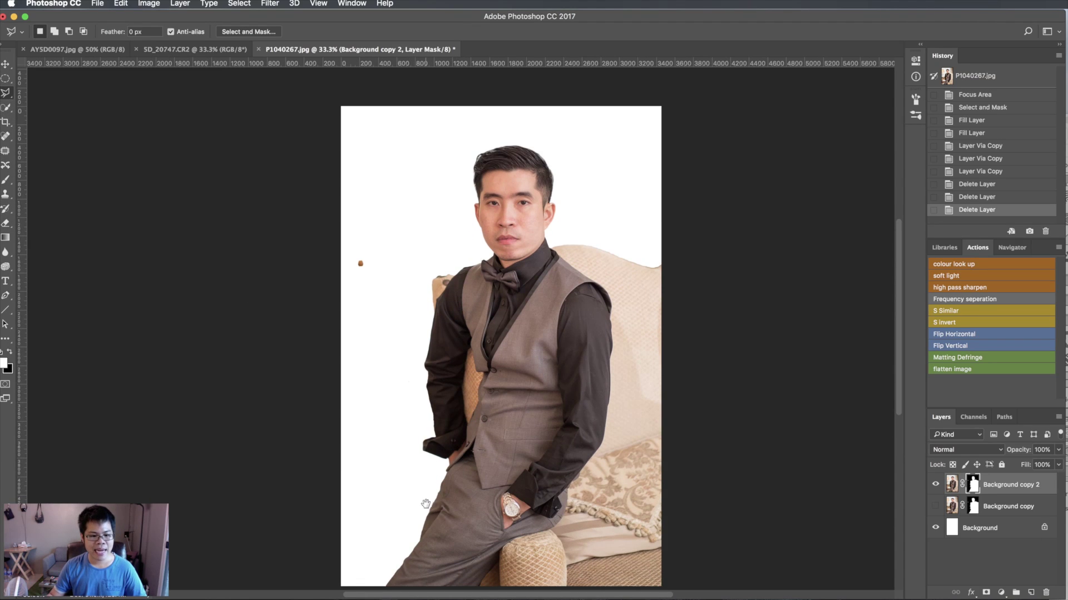
{"action": "scroll", "coordinate": [424, 492], "scroll_direction": "down", "scroll_amount": 1}
{"action": "mouse_move", "coordinate": [376, 583]}
{"action": "left_mouse_down"}
{"action": "mouse_move", "coordinate": [435, 476]}
{"action": "mouse_move", "coordinate": [430, 264]}
{"action": "mouse_move", "coordinate": [472, 237]}
{"action": "mouse_move", "coordinate": [474, 146]}
{"action": "mouse_move", "coordinate": [548, 136]}
{"action": "mouse_move", "coordinate": [567, 184]}
{"action": "mouse_move", "coordinate": [561, 229]}
{"action": "mouse_move", "coordinate": [675, 248]}
{"action": "mouse_move", "coordinate": [715, 184]}
{"action": "mouse_move", "coordinate": [687, 91]}
{"action": "mouse_move", "coordinate": [300, 79]}
{"action": "mouse_move", "coordinate": [261, 492]}
{"action": "mouse_move", "coordinate": [320, 576]}
{"action": "mouse_move", "coordinate": [349, 585]}
{"action": "left_mouse_up"}
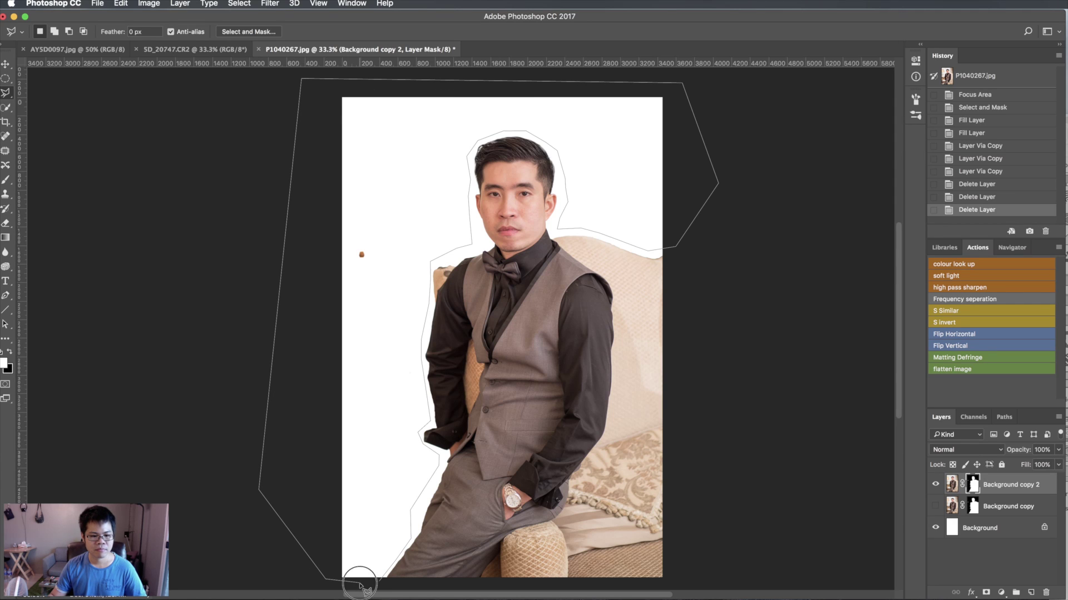
{"action": "left_click", "coordinate": [367, 579]}
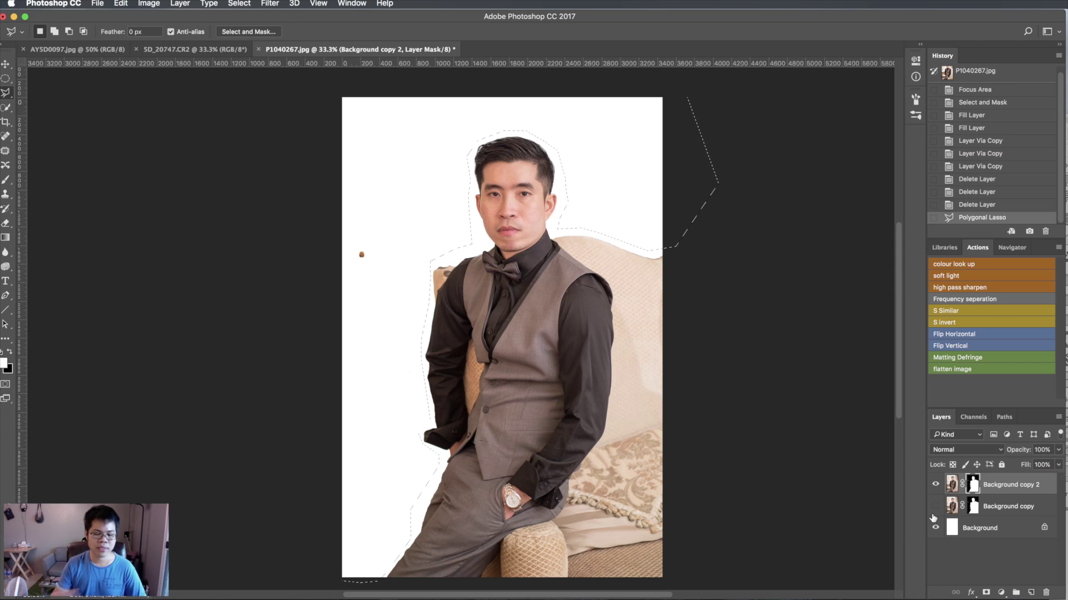
{"action": "key", "text": "ctrl+BackSpace"}
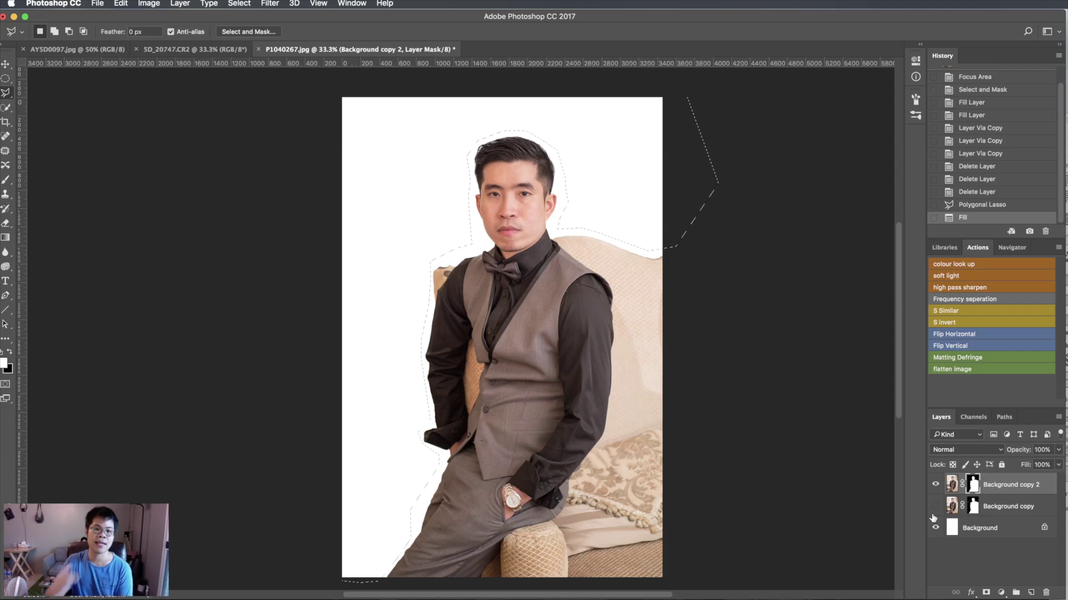
{"action": "key", "text": "ctrl+d"}
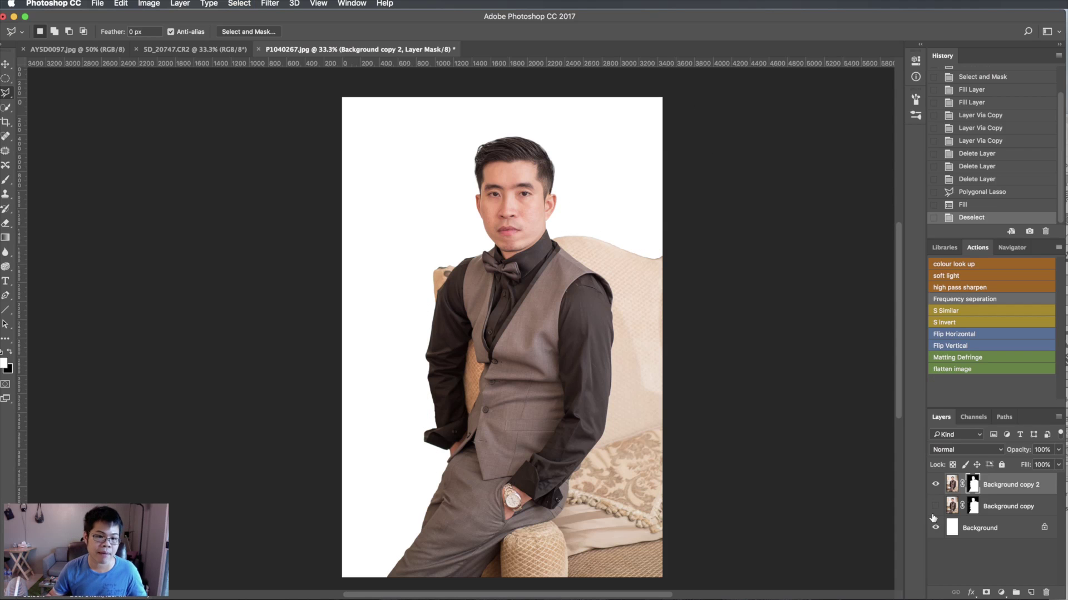
{"action": "key", "text": "ctrl+1"}
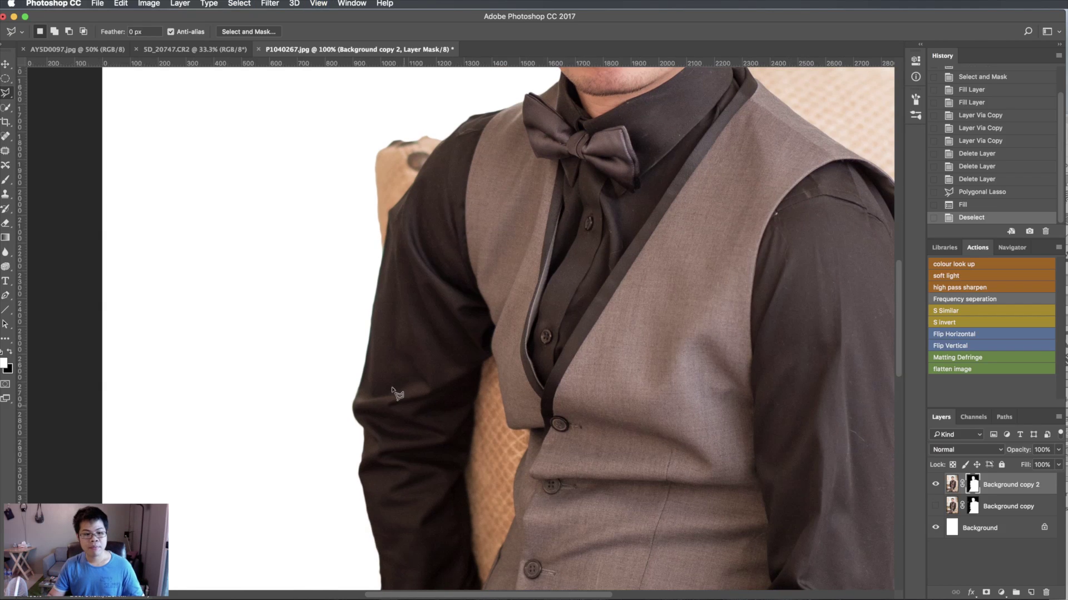
Zoom out to view the whole image, then switch to Finder for the bakery photo
{"action": "scroll", "coordinate": [353, 270], "scroll_direction": "up", "scroll_amount": 5}
{"action": "scroll", "coordinate": [448, 412], "scroll_direction": "up", "scroll_amount": 4}
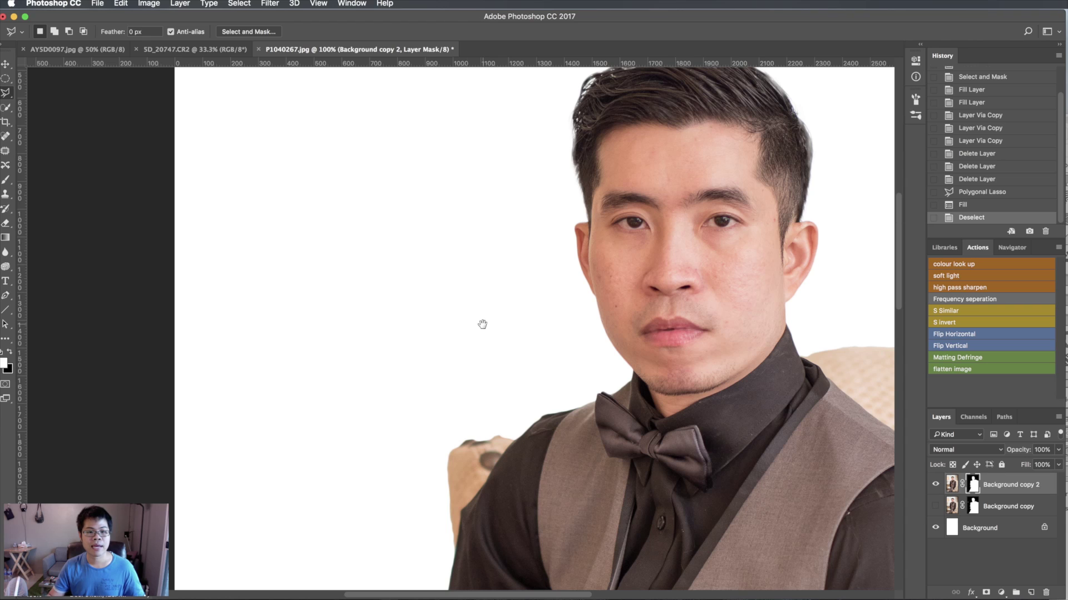
{"action": "scroll", "coordinate": [481, 322], "scroll_direction": "right", "scroll_amount": 4}
{"action": "scroll", "coordinate": [607, 405], "scroll_direction": "up", "scroll_amount": 2}
{"action": "scroll", "coordinate": [608, 405], "scroll_direction": "right", "scroll_amount": 2}
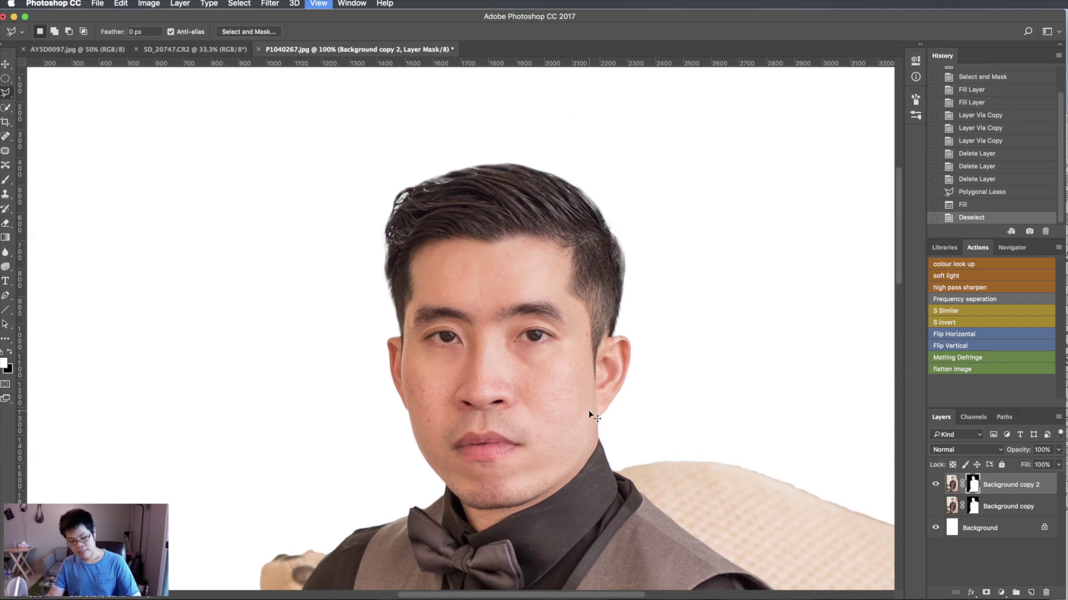
{"action": "key", "text": "ctrl+minus"}
{"action": "key", "text": "ctrl+minus"}
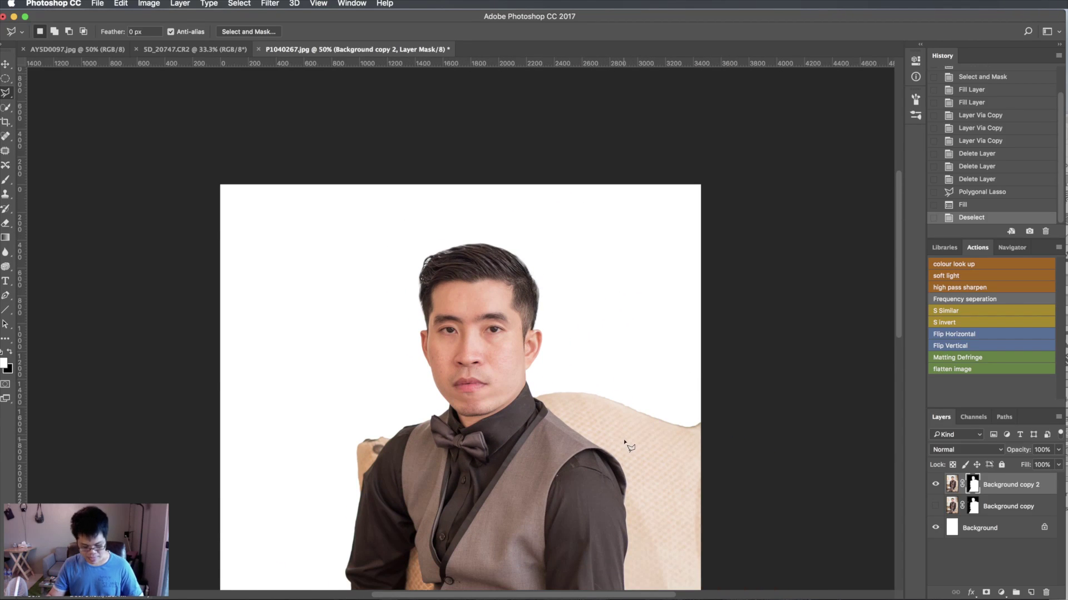
{"action": "key", "text": "ctrl+minus"}
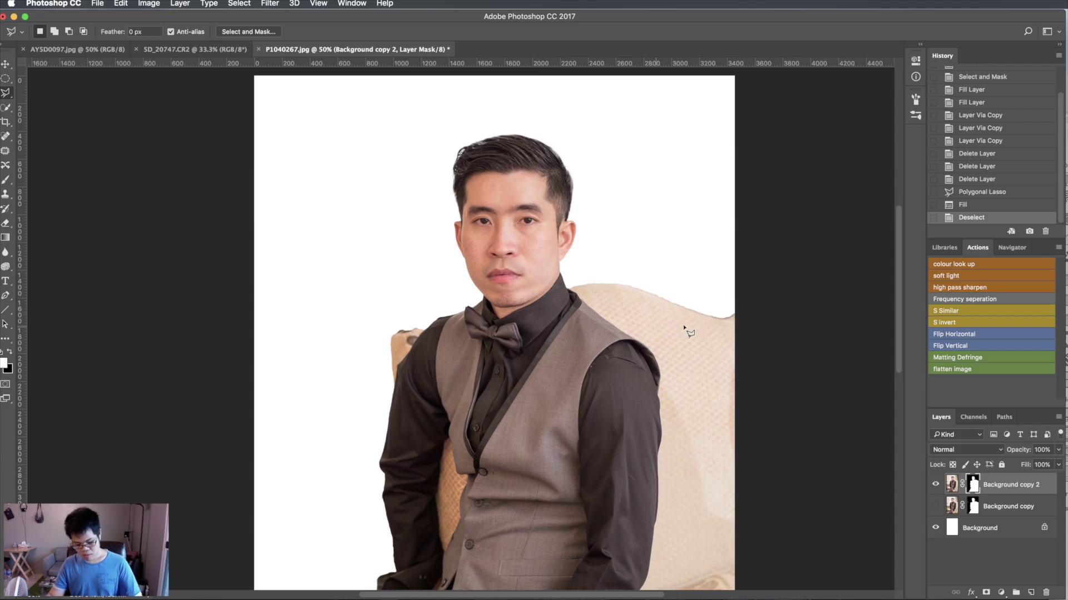
{"action": "key", "text": "ctrl+minus"}
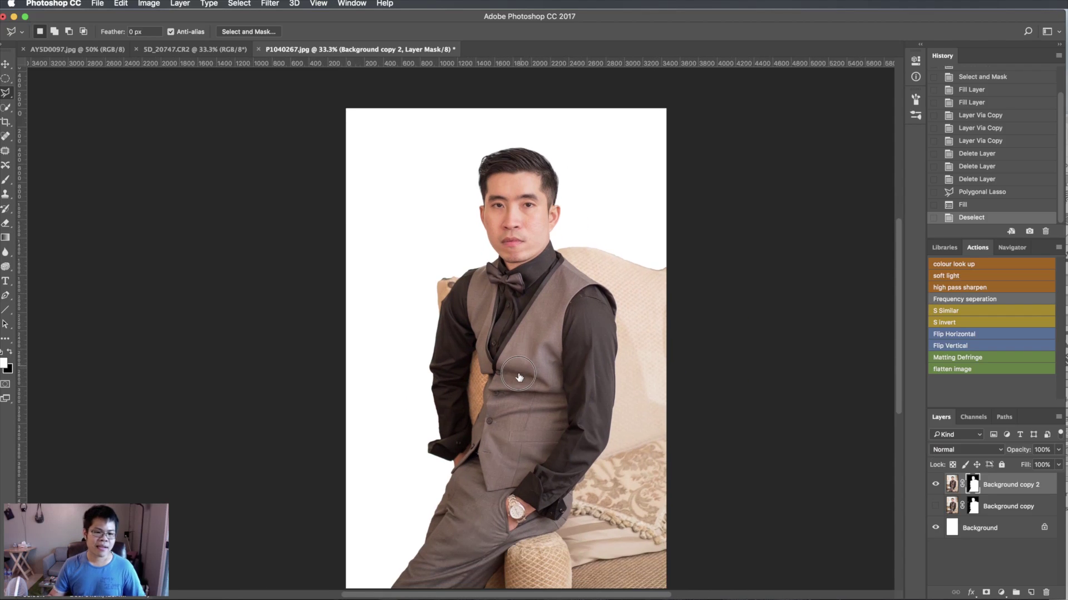
{"action": "key", "text": "super+Tab"}
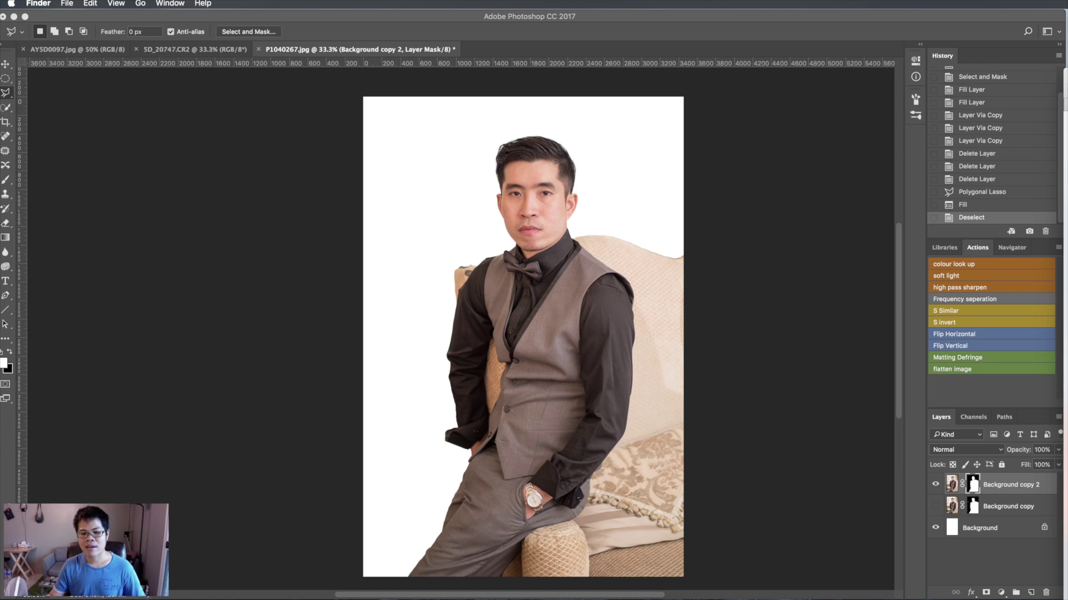
Place the bakery photo, scale it to cover the canvas, and move layer 03 below the man
{"action": "left_click_drag", "start_coordinate": [1023, 454], "coordinate": [966, 453]}
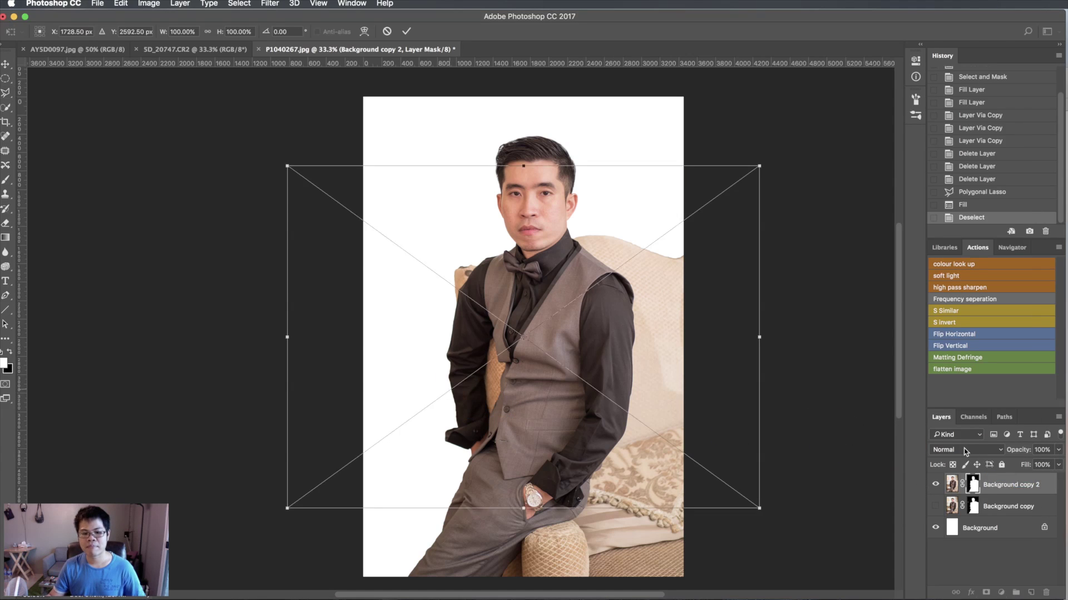
{"action": "key", "text": "super+minus"}
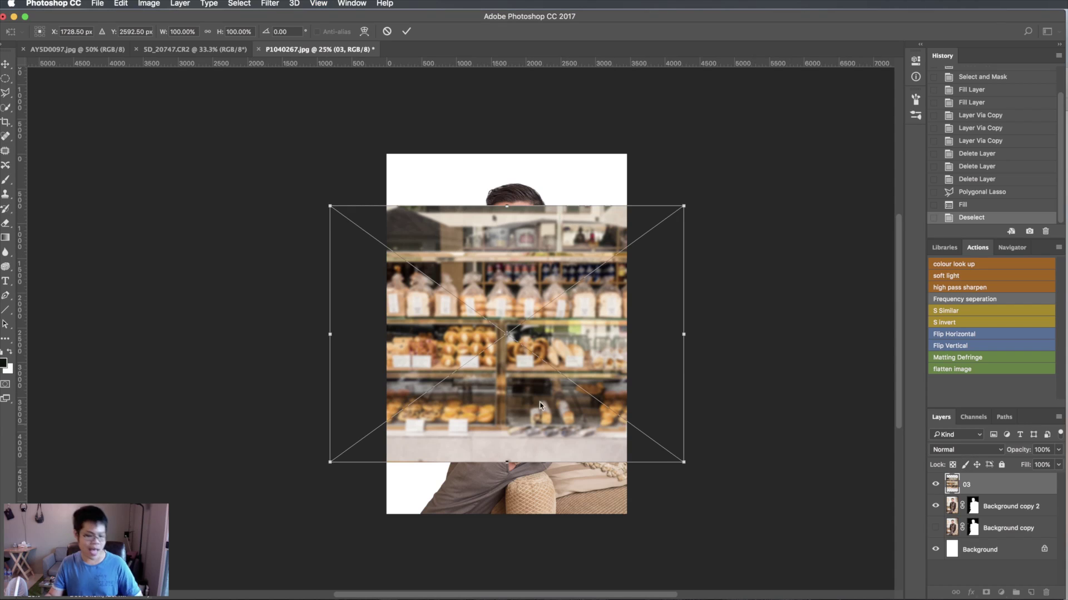
{"action": "left_click_drag", "start_coordinate": [682, 206], "coordinate": [755, 153]}
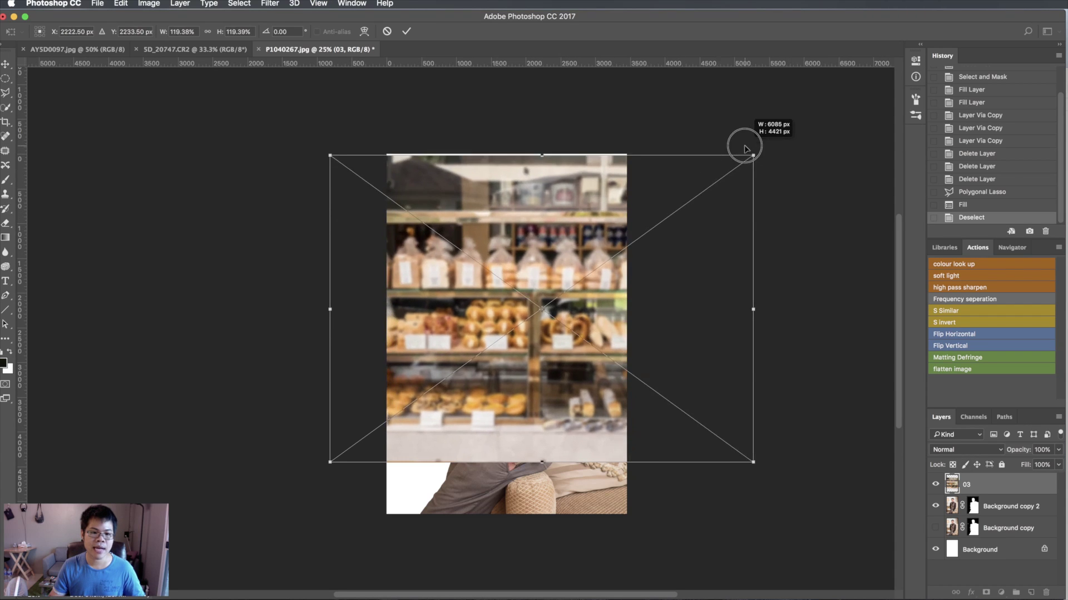
{"action": "left_click_drag", "start_coordinate": [325, 461], "coordinate": [250, 520]}
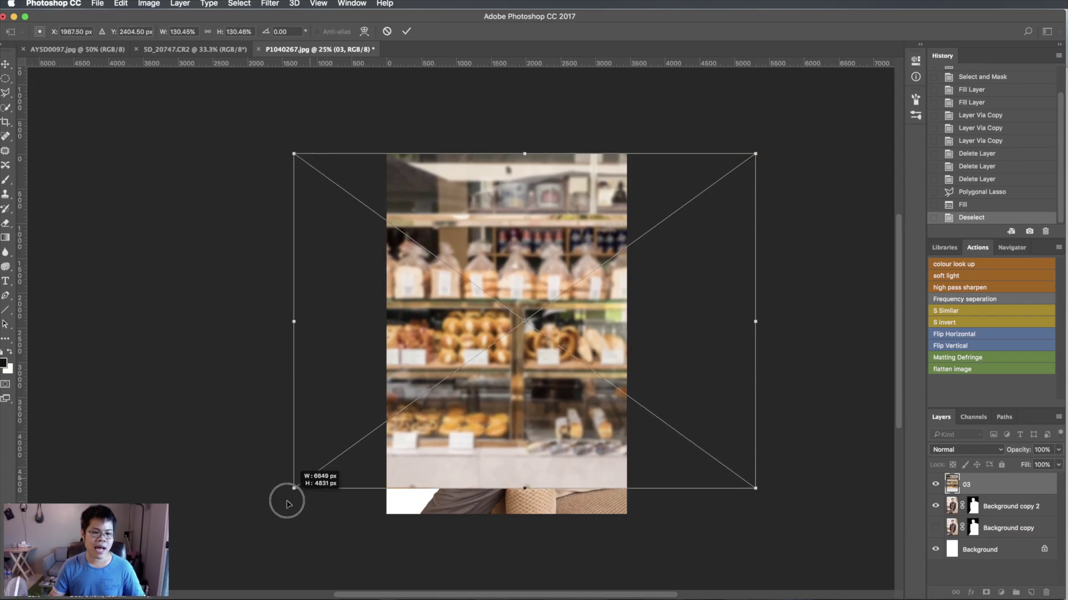
{"action": "left_click_drag", "start_coordinate": [757, 153], "coordinate": [767, 144]}
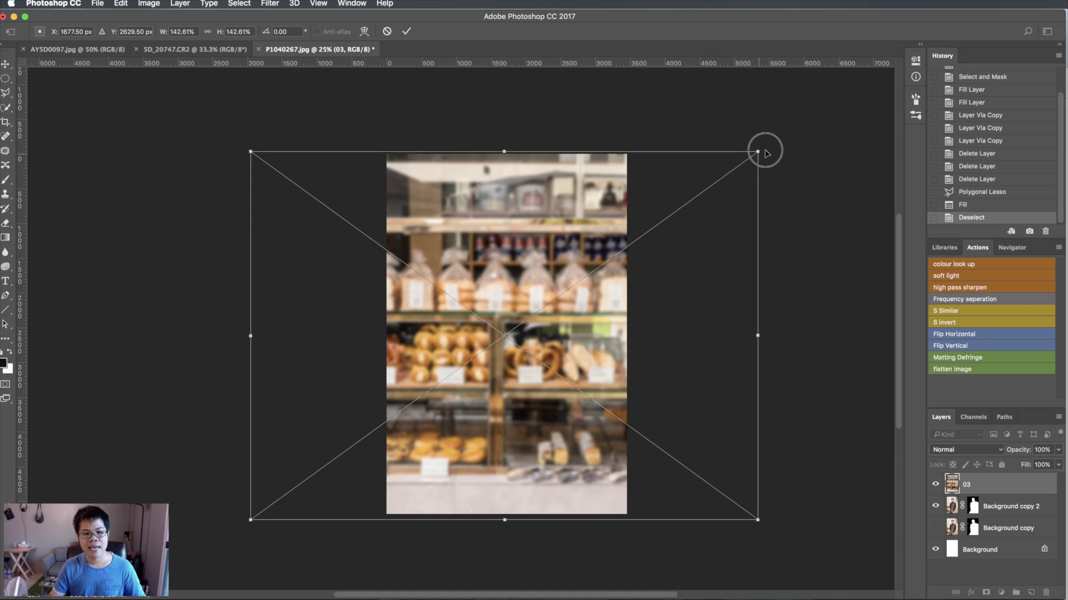
{"action": "key", "text": "Return"}
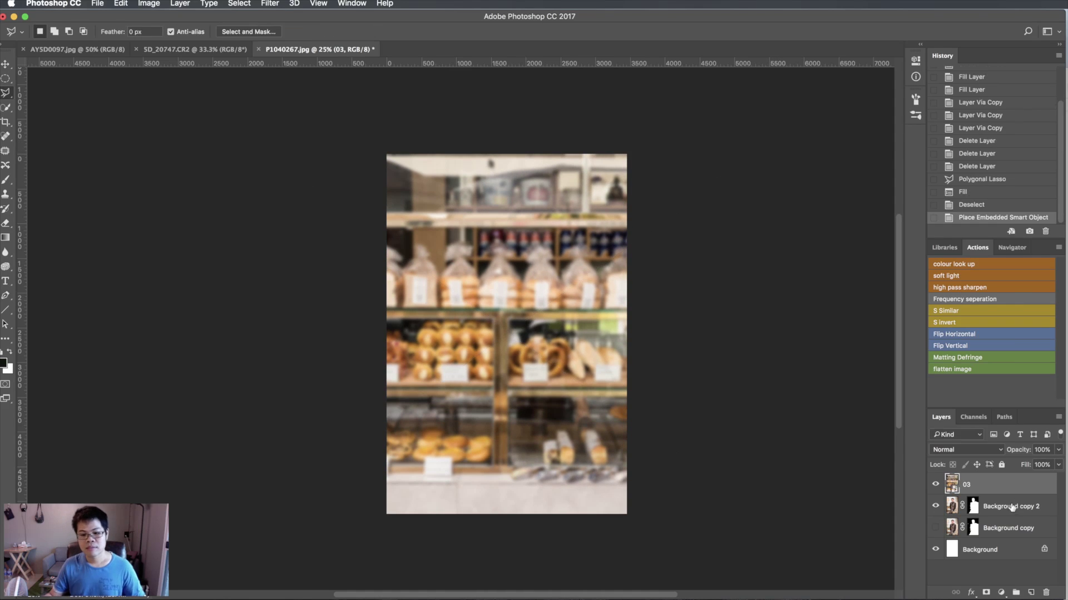
{"action": "left_click_drag", "start_coordinate": [1023, 487], "coordinate": [1015, 534]}
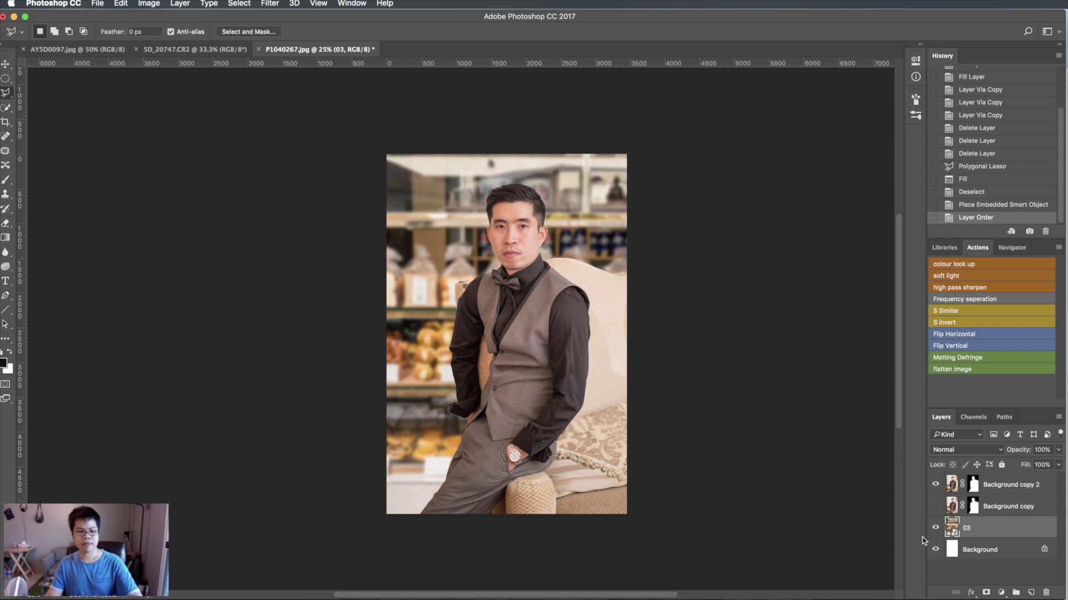
Compare the close-up composite with layer 03 toggled, then unlink Background copy 2's mask
{"action": "key", "text": "ctrl+plus"}
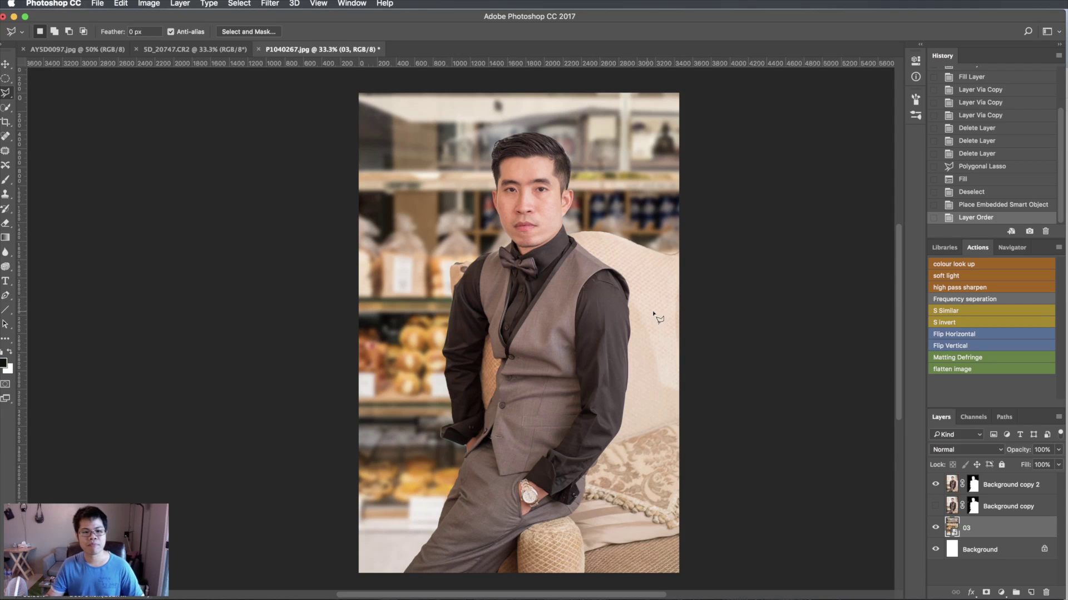
{"action": "scroll", "coordinate": [655, 315], "scroll_direction": "left", "scroll_amount": 2}
{"action": "scroll", "coordinate": [667, 294], "scroll_direction": "left", "scroll_amount": 2}
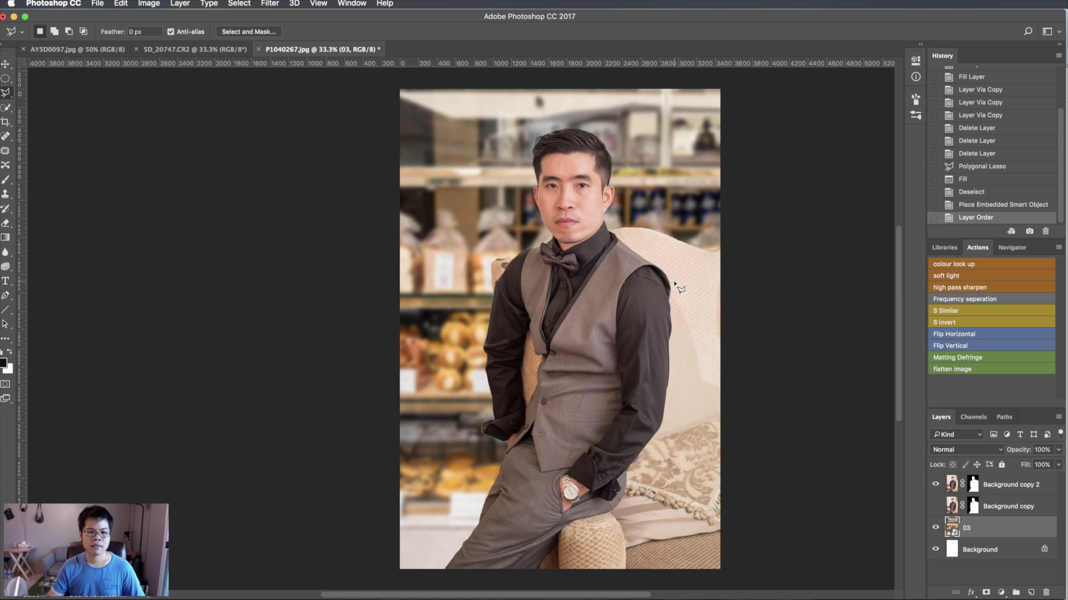
{"action": "key", "text": "ctrl+plus"}
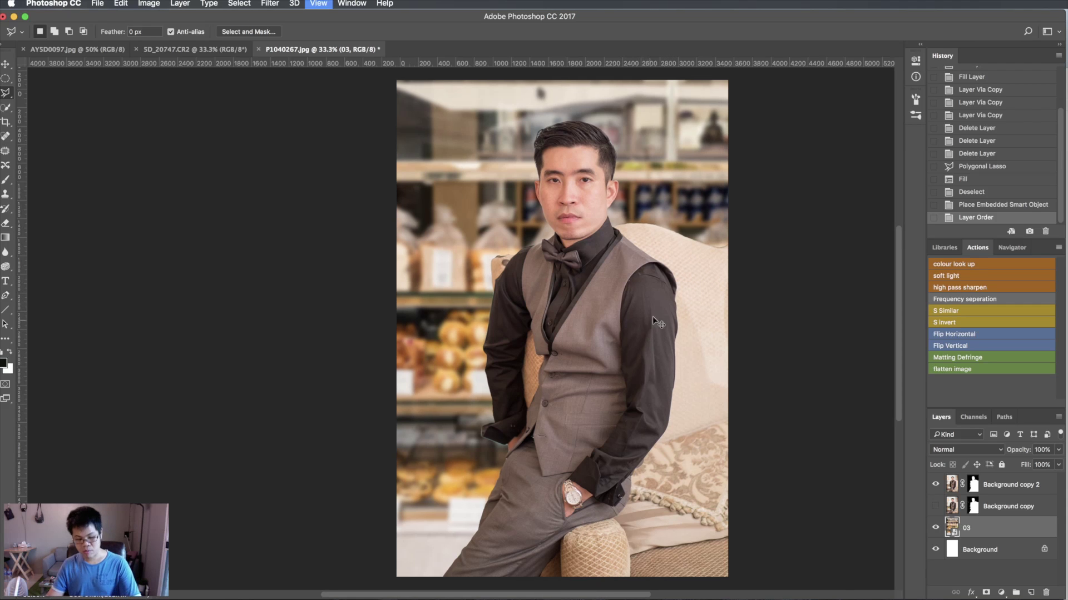
{"action": "key", "text": "ctrl+plus"}
{"action": "key", "text": "ctrl+plus"}
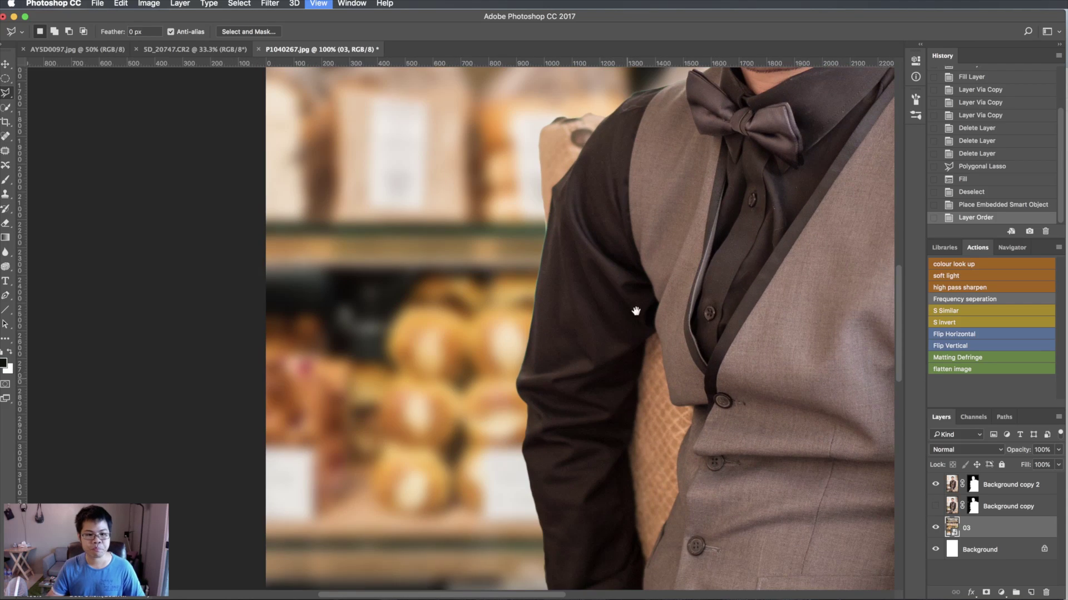
{"action": "scroll", "coordinate": [638, 309], "scroll_direction": "down", "scroll_amount": 5}
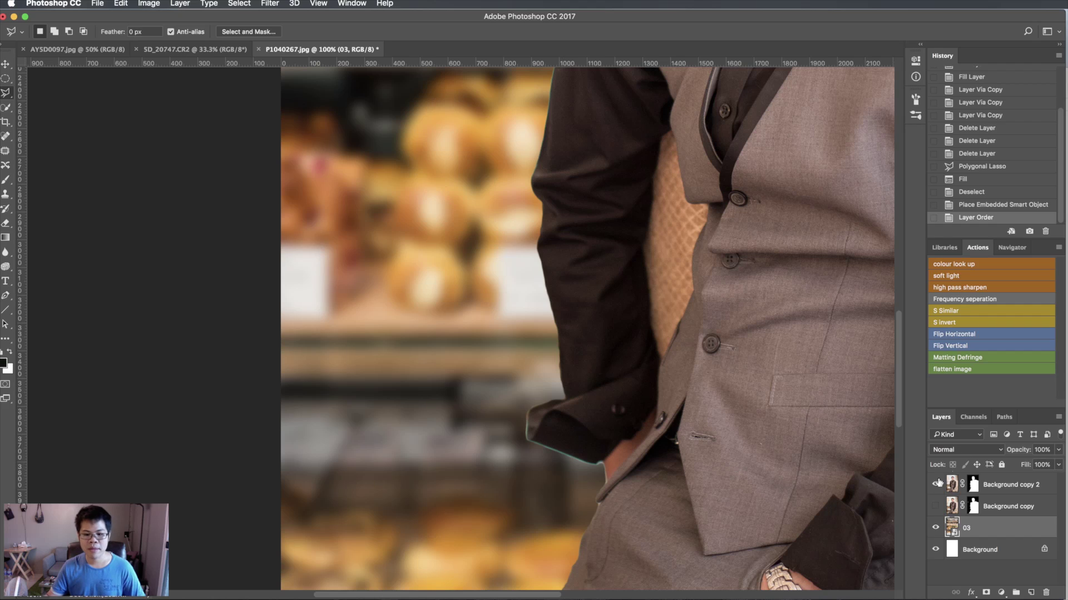
{"action": "left_click", "coordinate": [935, 528]}
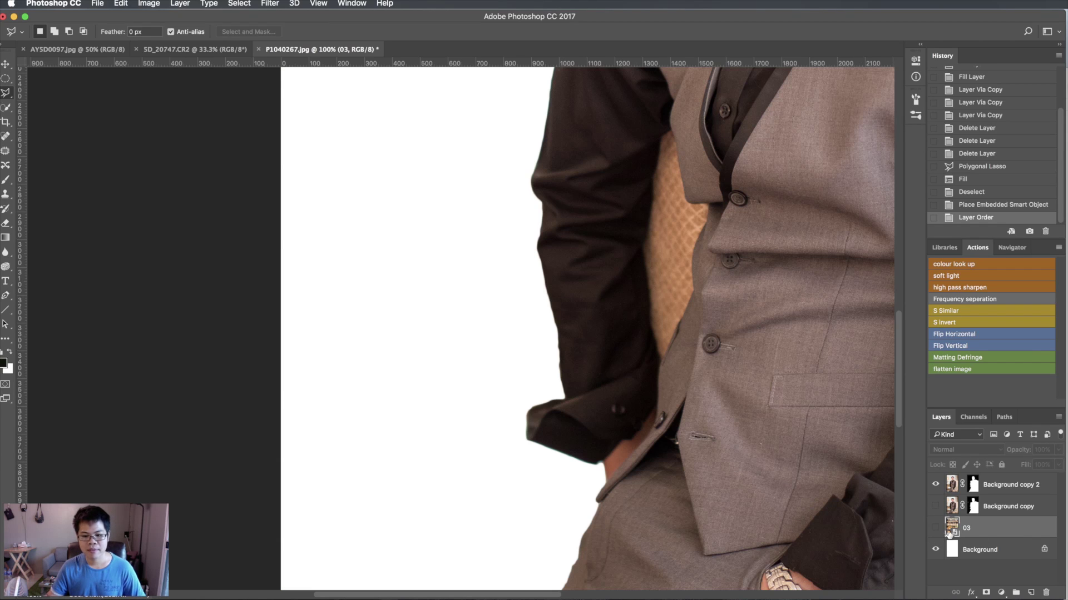
{"action": "left_click", "coordinate": [935, 529]}
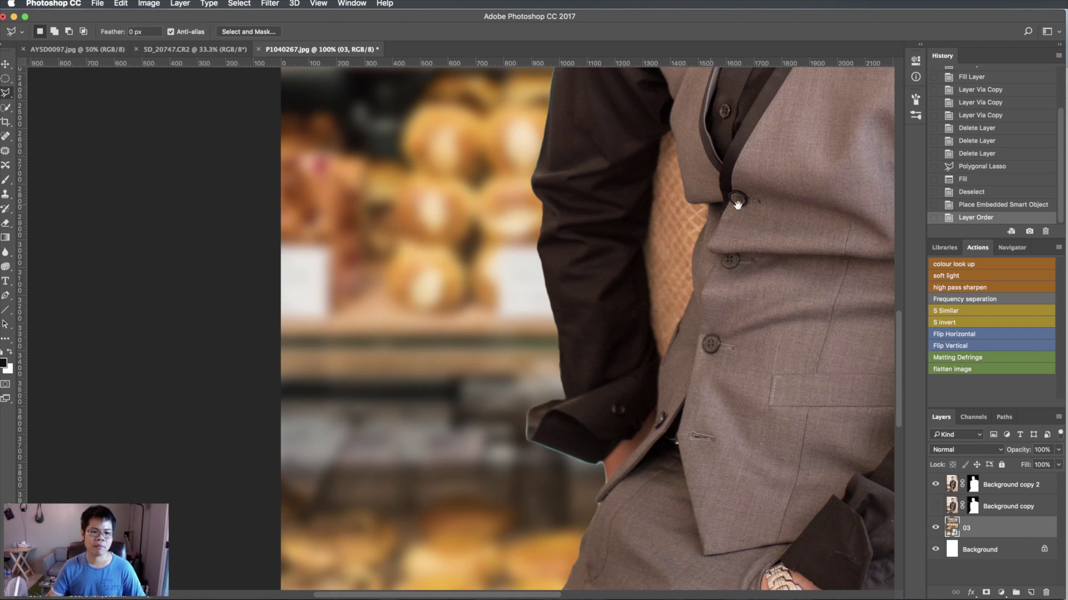
{"action": "left_click_drag", "start_coordinate": [770, 158], "coordinate": [708, 325]}
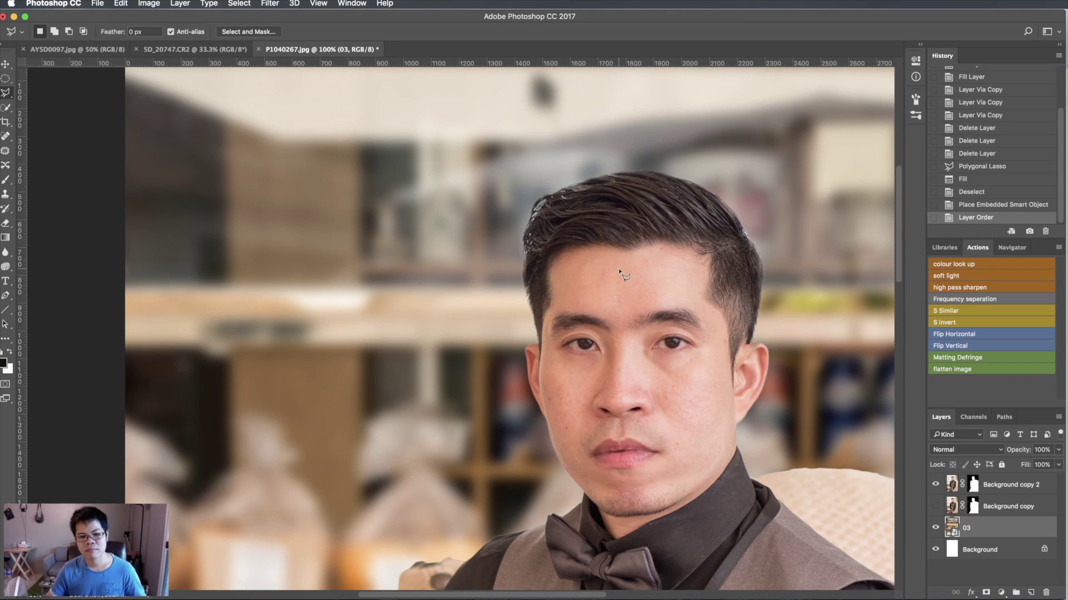
{"action": "left_click", "coordinate": [961, 485]}
{"action": "left_click", "coordinate": [958, 486]}
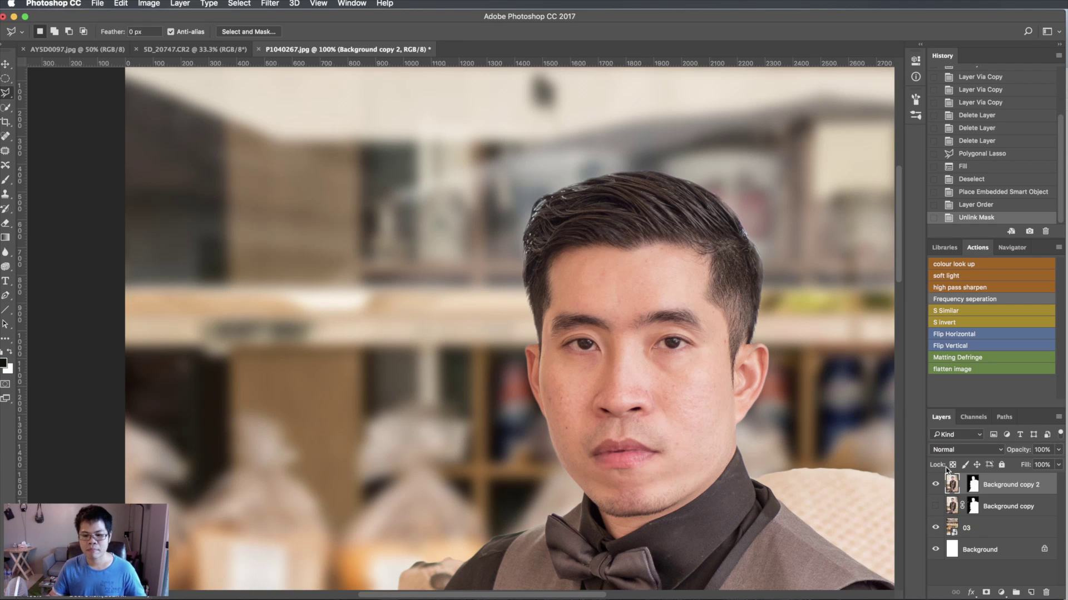
Delete the Background copy layer and permanently apply Background copy 2's layer mask
{"action": "left_click", "coordinate": [952, 505]}
{"action": "key", "text": "BackSpace"}
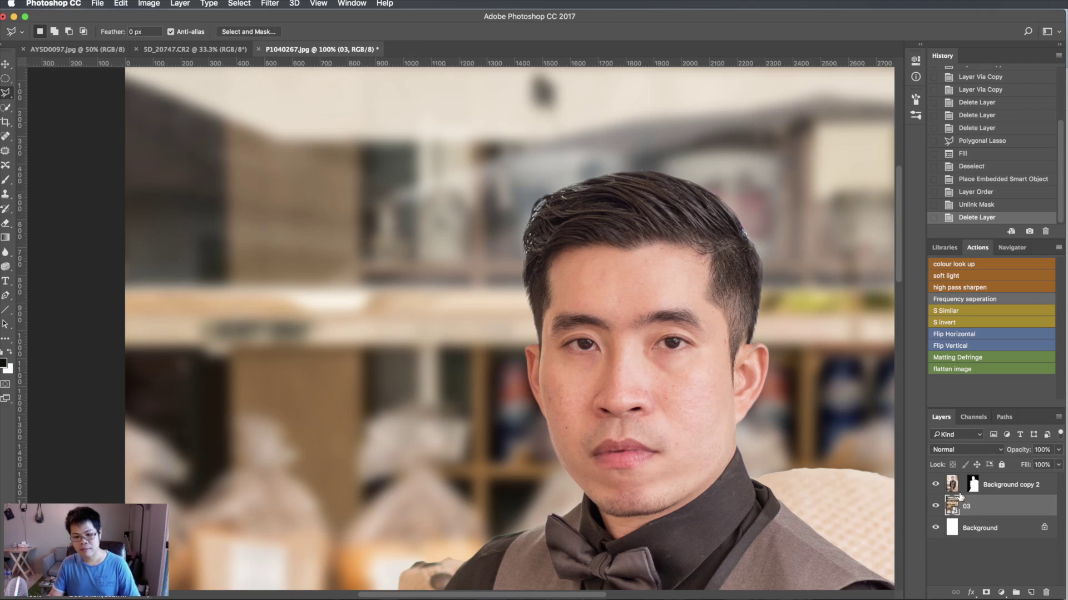
{"action": "left_click", "coordinate": [973, 484]}
{"action": "right_click", "coordinate": [976, 489]}
{"action": "left_click", "coordinate": [976, 490]}
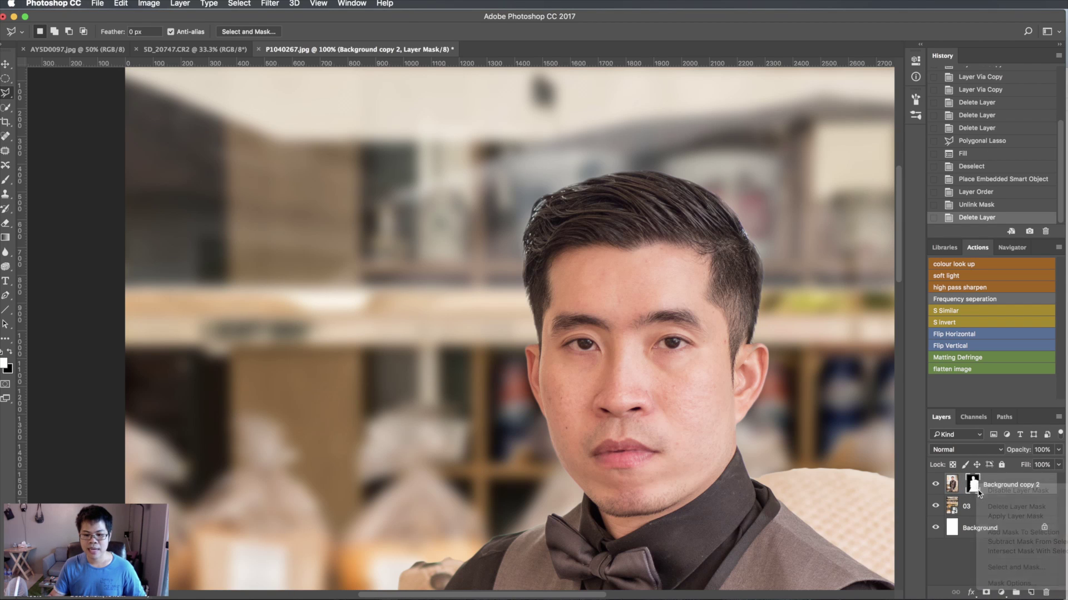
{"action": "right_click", "coordinate": [976, 489]}
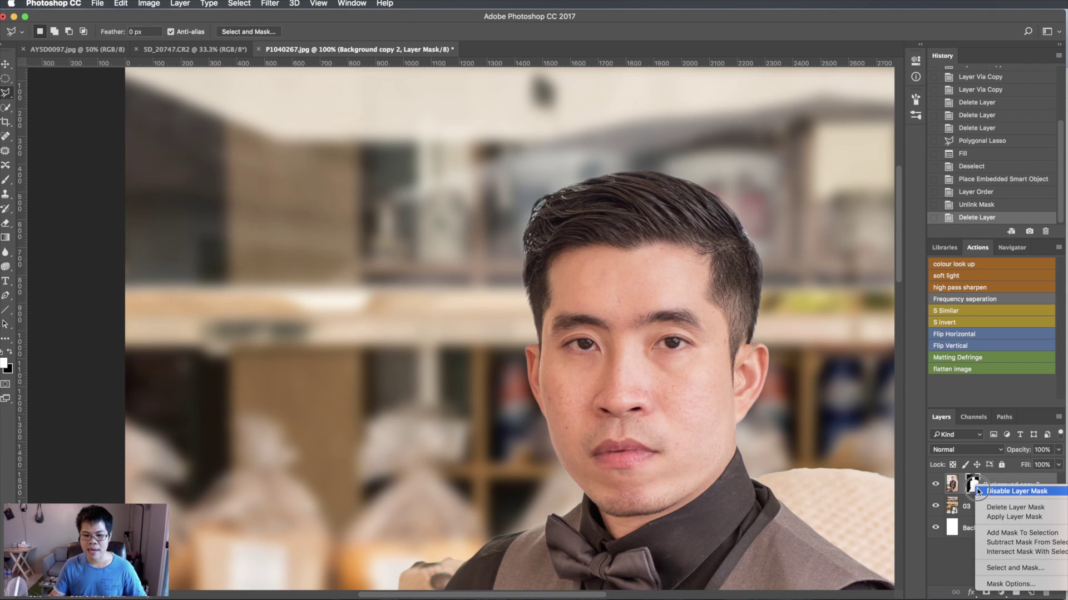
{"action": "left_click", "coordinate": [995, 517]}
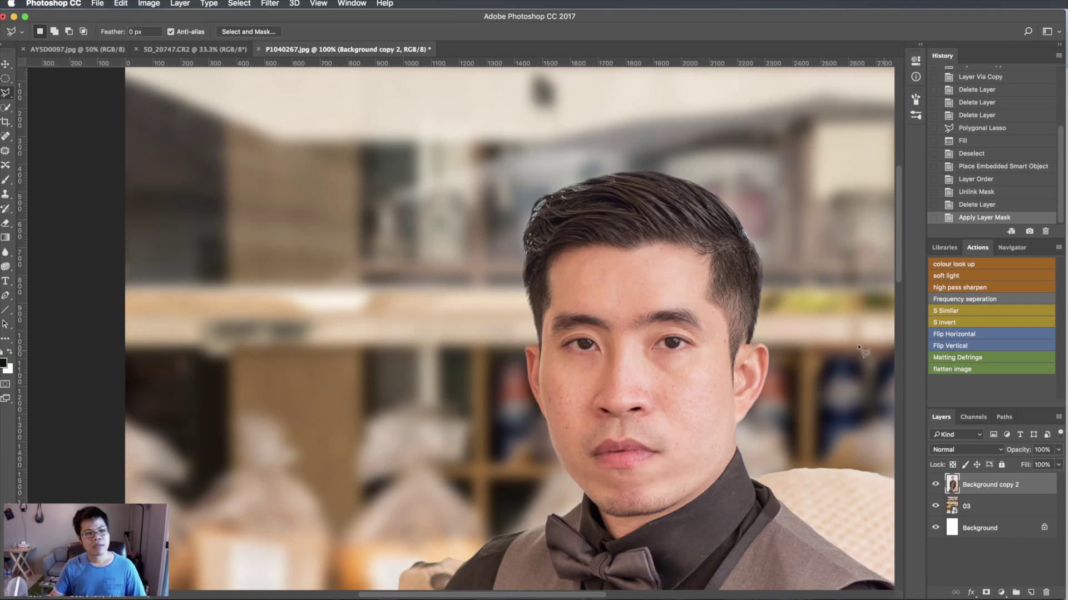
{"action": "left_click", "coordinate": [181, 4]}
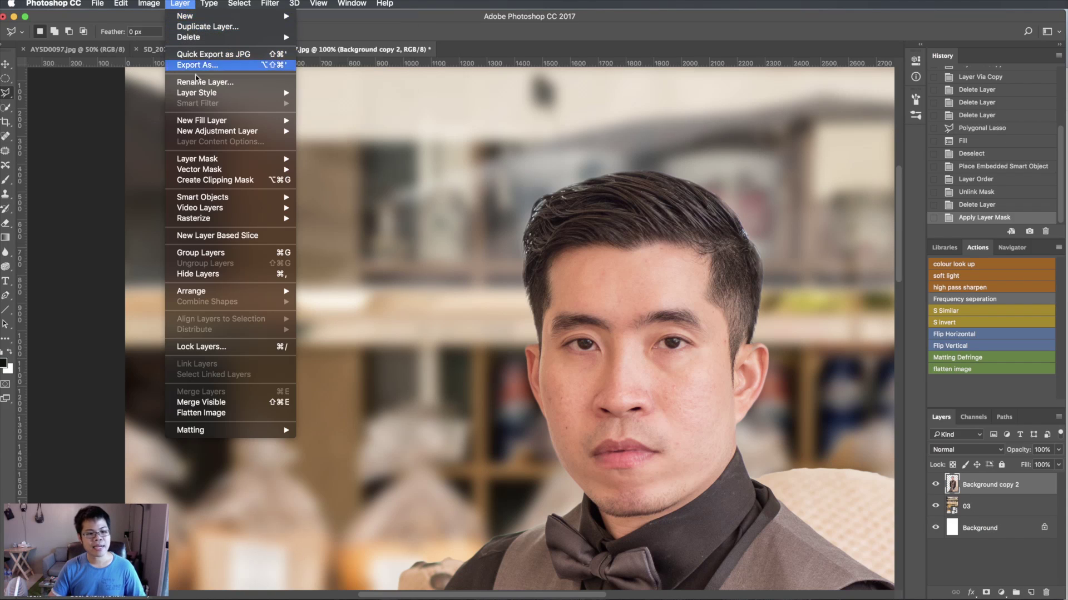
{"action": "mouse_move", "coordinate": [225, 430]}
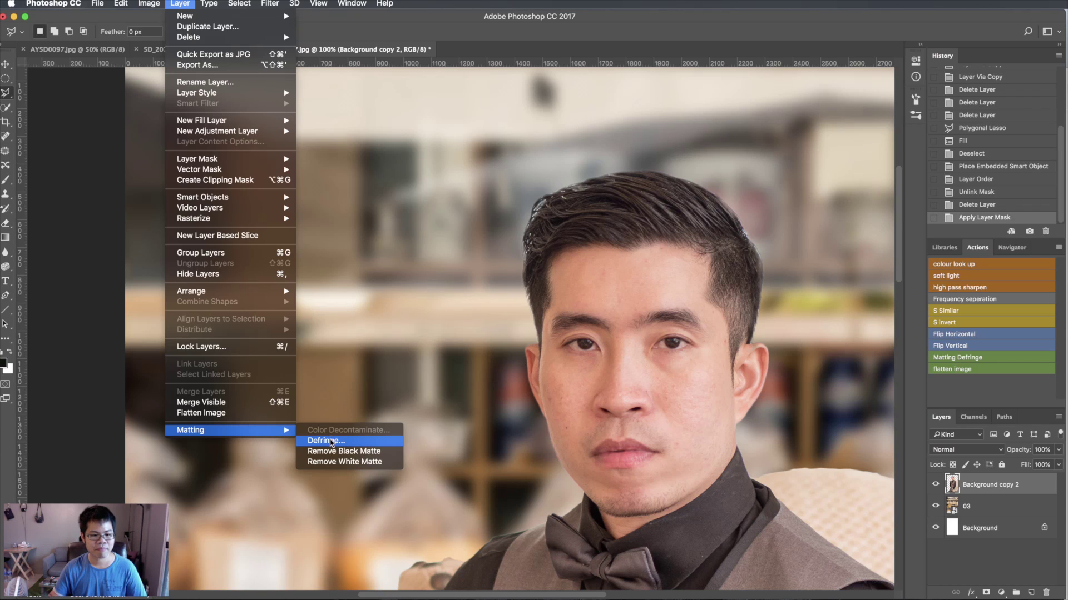
Defringe the man's cut-out edges by 1 pixel
{"action": "left_click", "coordinate": [331, 440]}
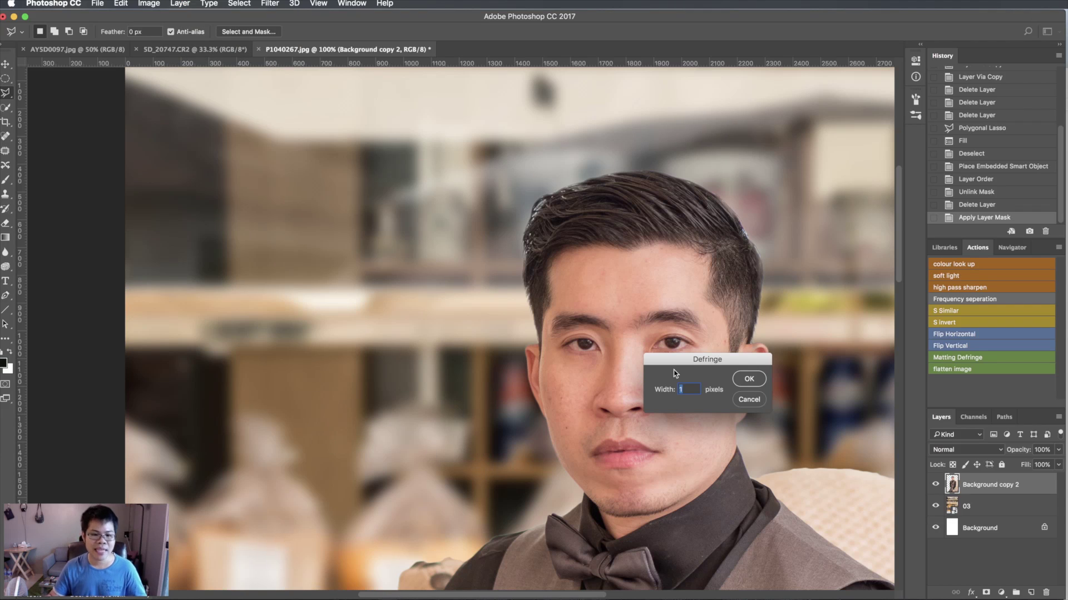
{"action": "left_click", "coordinate": [749, 380]}
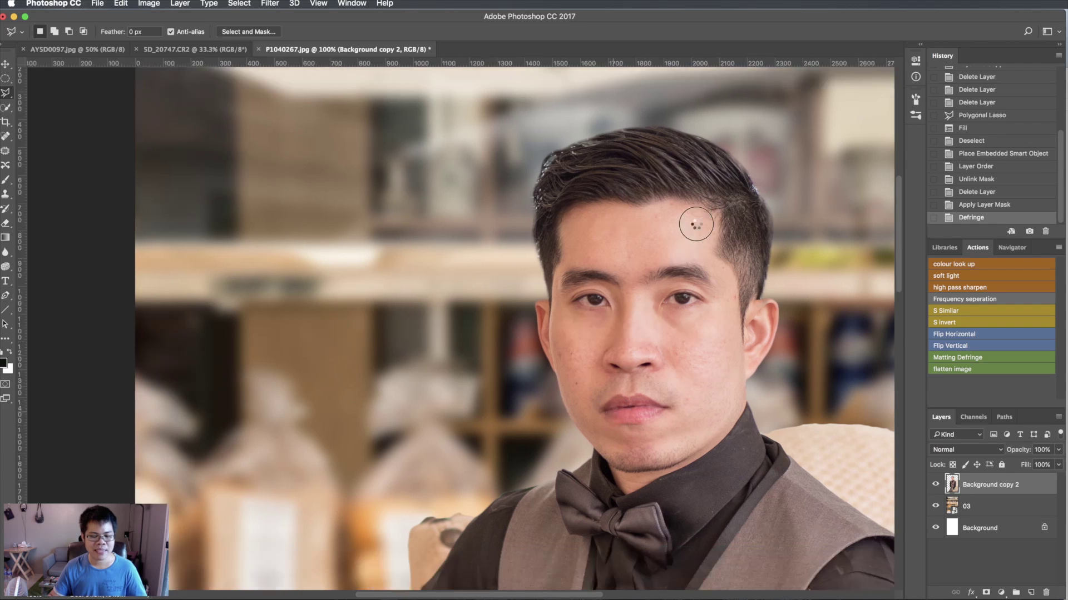
{"action": "scroll", "coordinate": [692, 222], "scroll_direction": "down", "scroll_amount": 10}
{"action": "scroll", "coordinate": [691, 222], "scroll_direction": "left", "scroll_amount": 4}
{"action": "scroll", "coordinate": [656, 316], "scroll_direction": "down", "scroll_amount": 4}
{"action": "scroll", "coordinate": [657, 315], "scroll_direction": "down", "scroll_amount": 1}
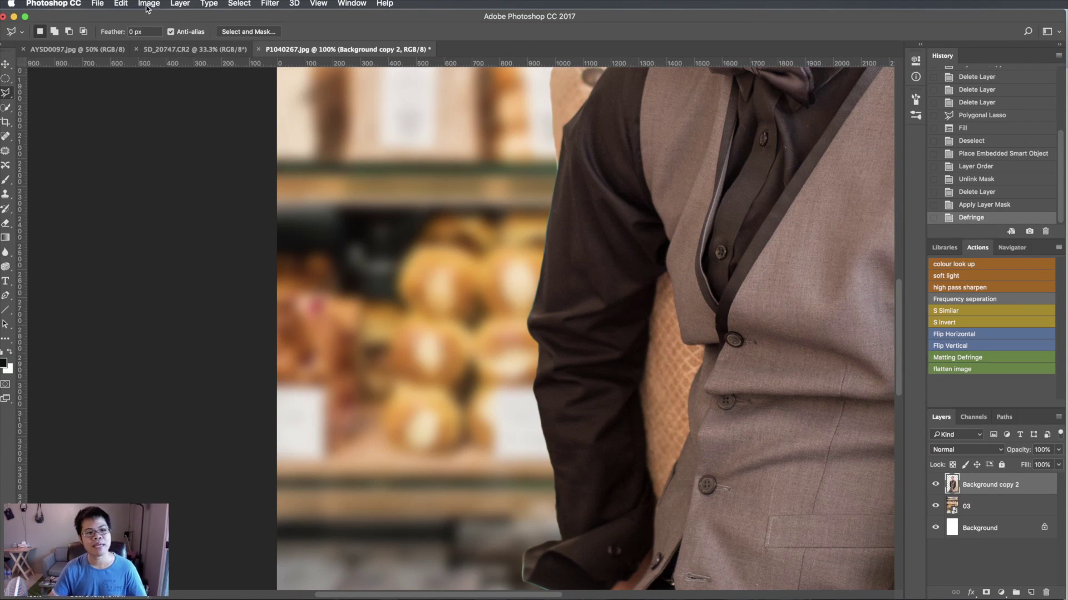
Add a second 2-pixel defringe pass and zoom to 200% to inspect the edges
{"action": "left_click", "coordinate": [180, 4]}
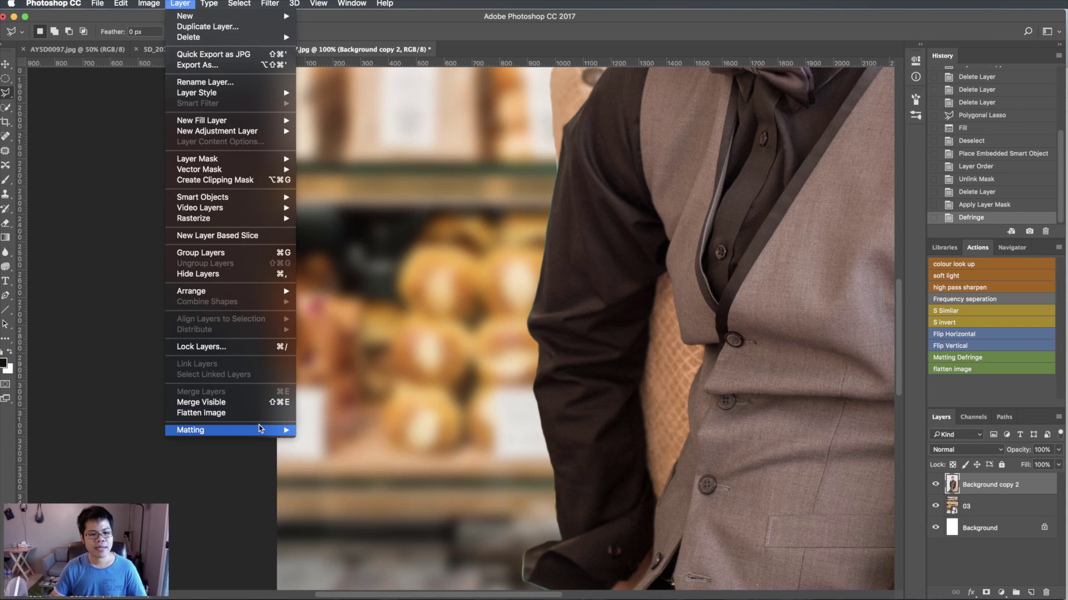
{"action": "left_click", "coordinate": [324, 441]}
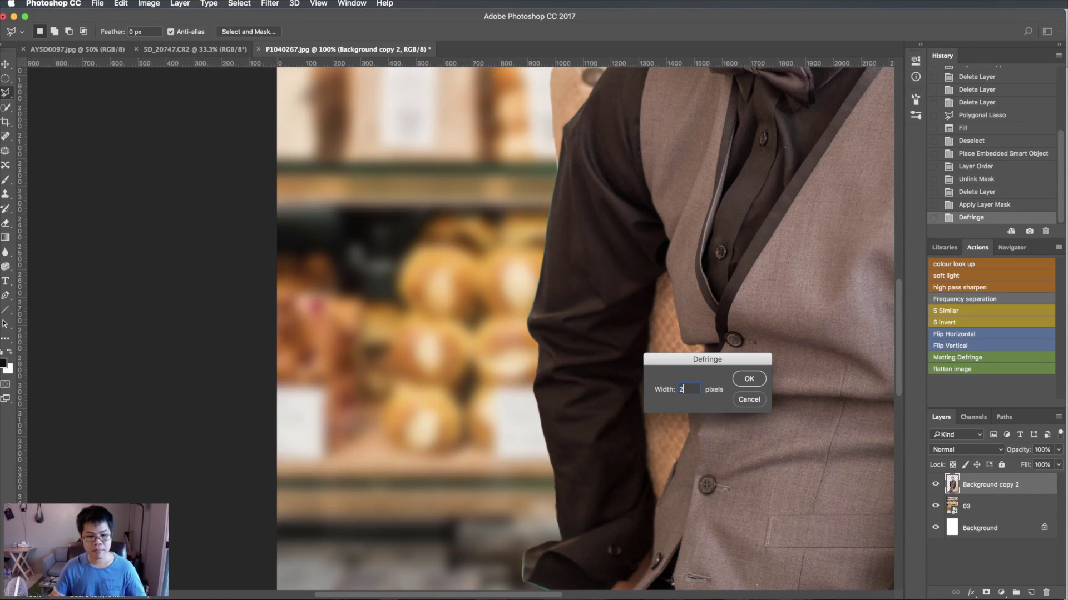
{"action": "key", "text": "Return"}
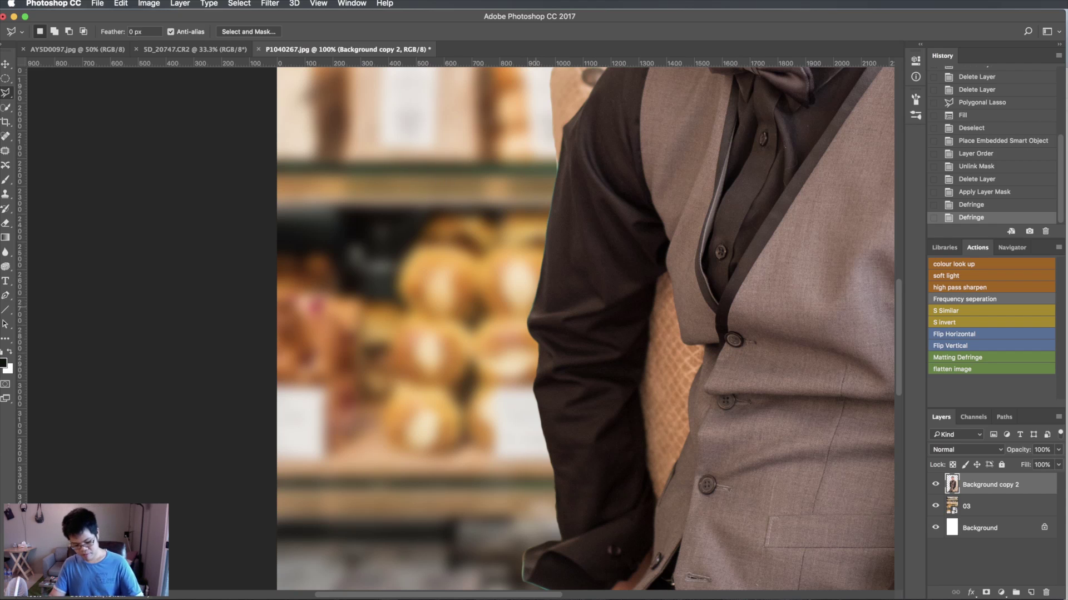
{"action": "key", "text": "super+plus"}
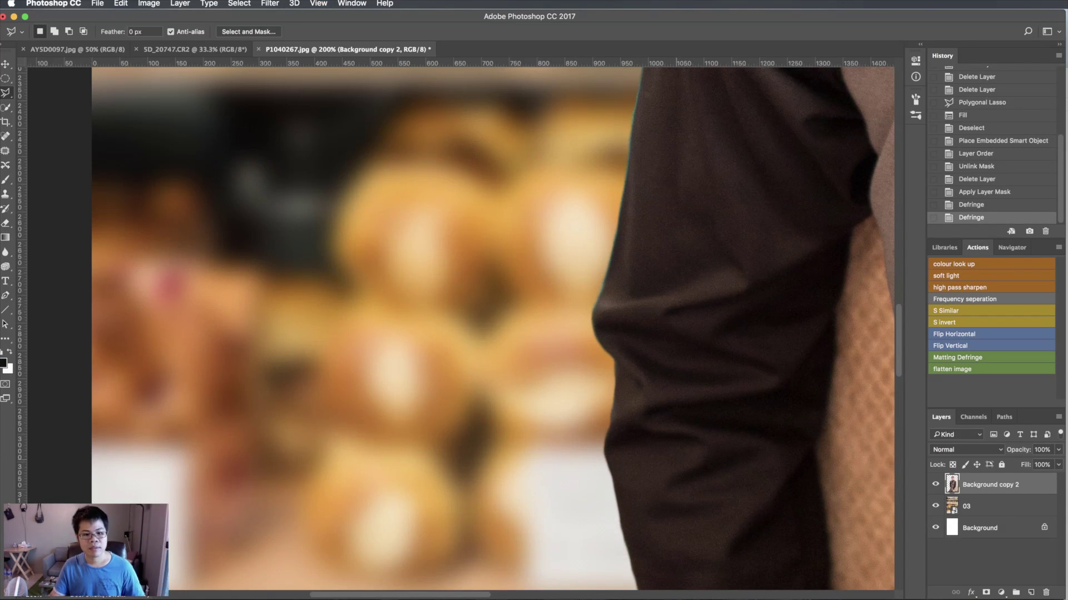
{"action": "scroll", "coordinate": [462, 328], "scroll_direction": "down", "scroll_amount": 5}
{"action": "scroll", "coordinate": [462, 328], "scroll_direction": "down", "scroll_amount": 5}
{"action": "scroll", "coordinate": [483, 328], "scroll_direction": "down", "scroll_amount": 3}
{"action": "scroll", "coordinate": [482, 328], "scroll_direction": "down", "scroll_amount": 3}
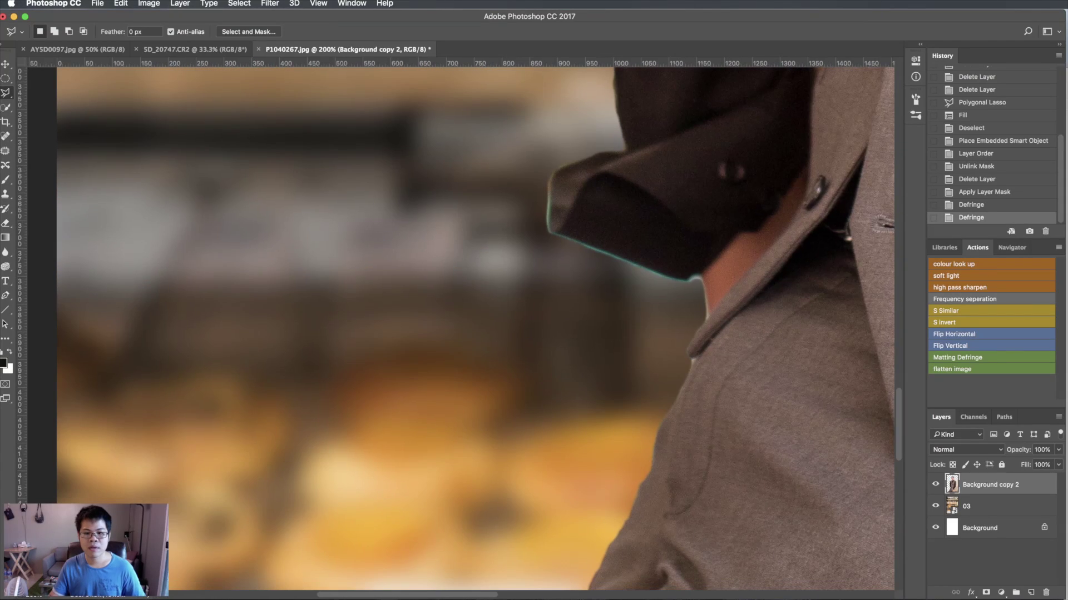
Toggle undo/redo to compare the edges with and without the defringe passes
{"action": "key", "text": "alt+super+z"}
{"action": "key", "text": "alt+super+z"}
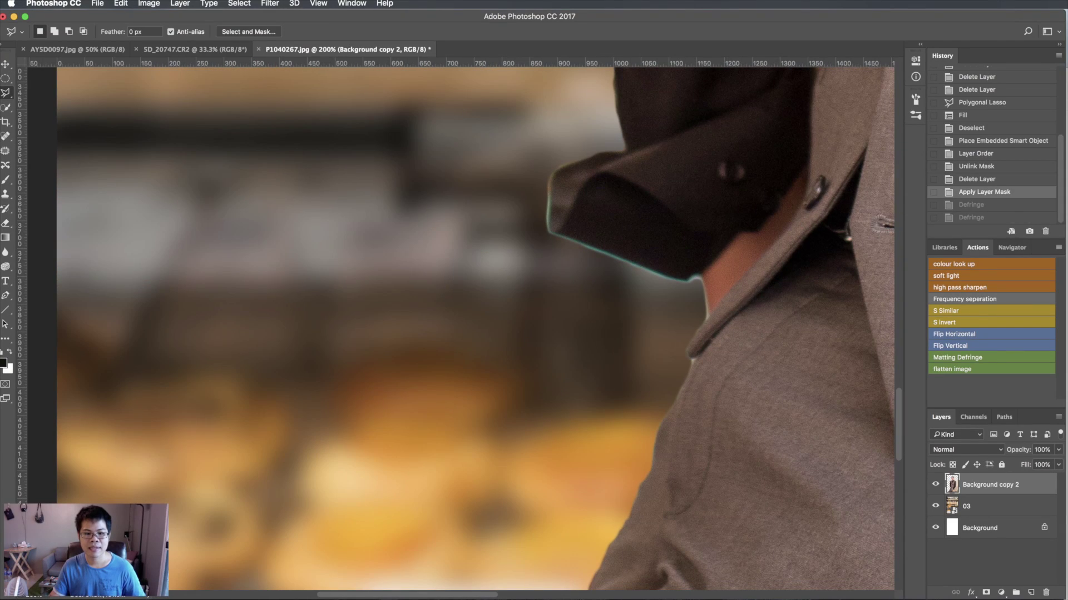
{"action": "key", "text": "shift+super+z"}
{"action": "key", "text": "shift+super+z"}
{"action": "key", "text": "alt+super+z"}
{"action": "key", "text": "alt+super+z"}
{"action": "key", "text": "shift+super+z"}
{"action": "key", "text": "shift+super+z"}
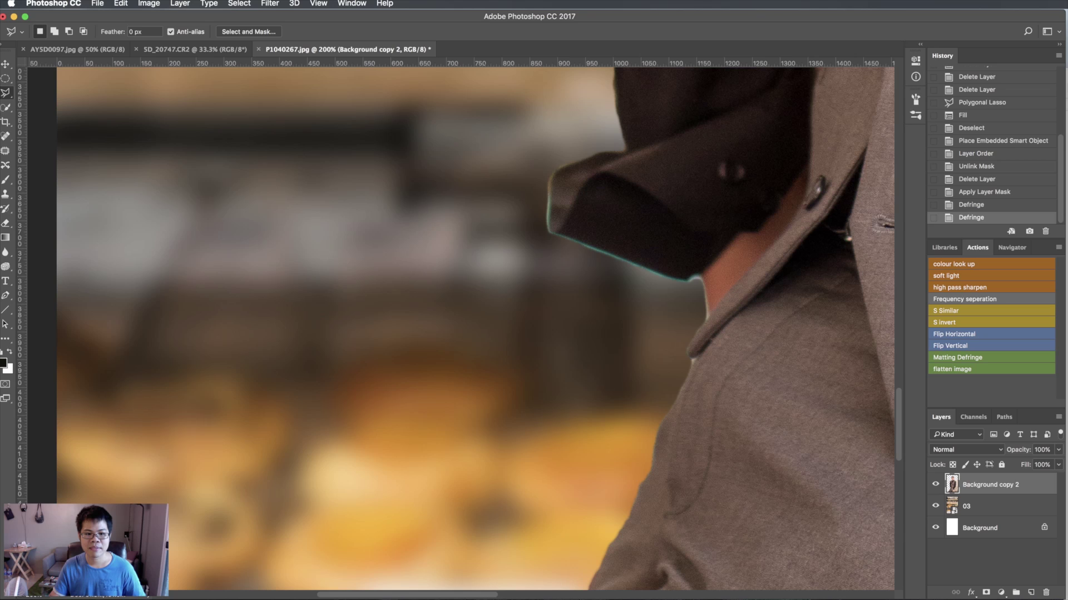
{"action": "key", "text": "alt+super+z"}
{"action": "key", "text": "alt+super+z"}
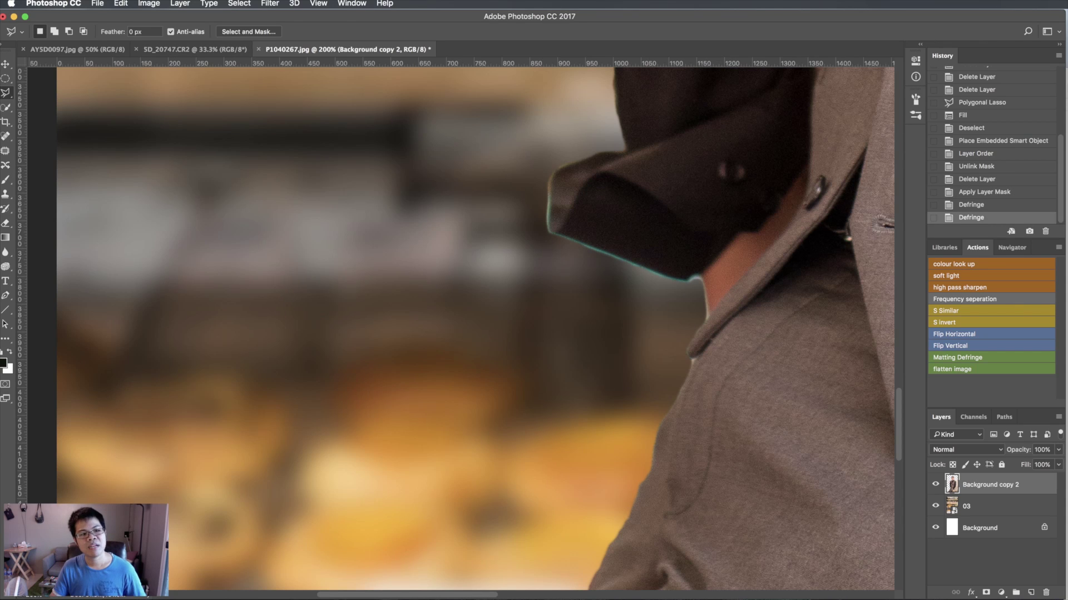
{"action": "left_click", "coordinate": [239, 4]}
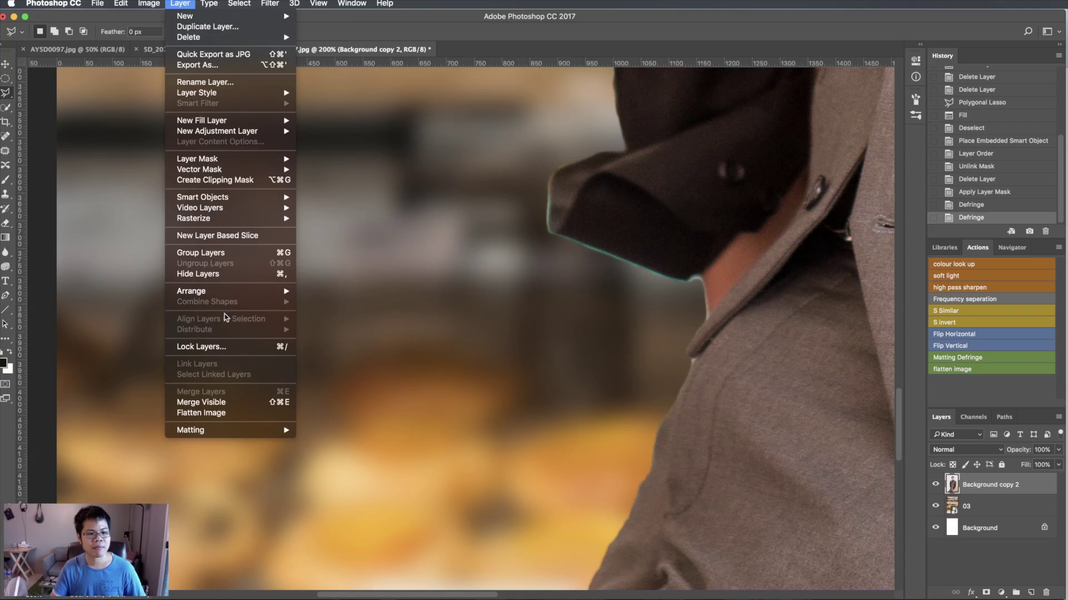
{"action": "mouse_move", "coordinate": [190, 429]}
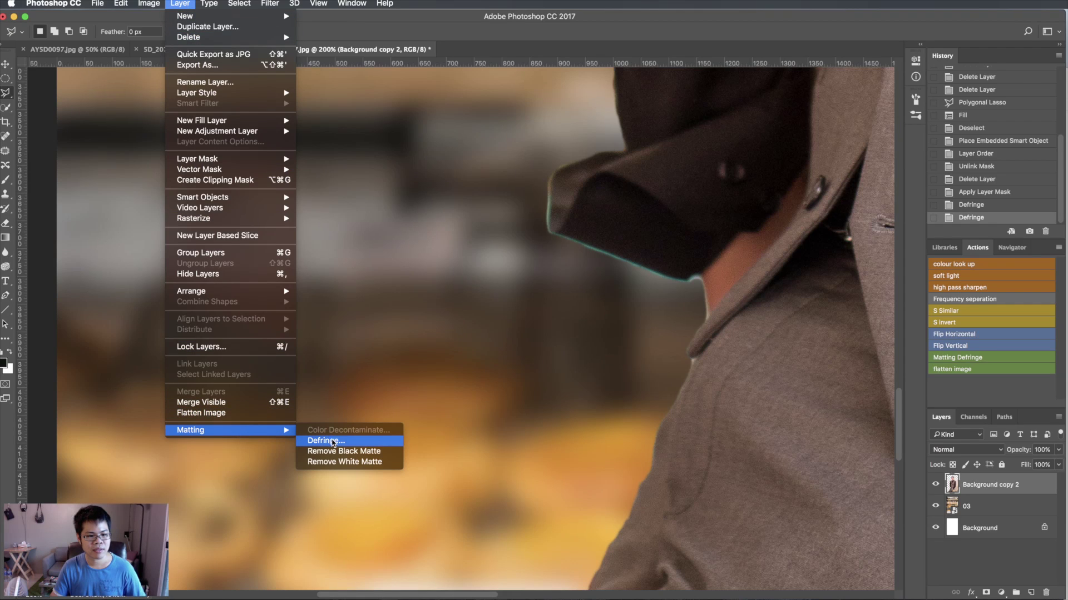
Apply a 5-pixel defringe pass and compare it against the undefringed edges
{"action": "left_click", "coordinate": [332, 443]}
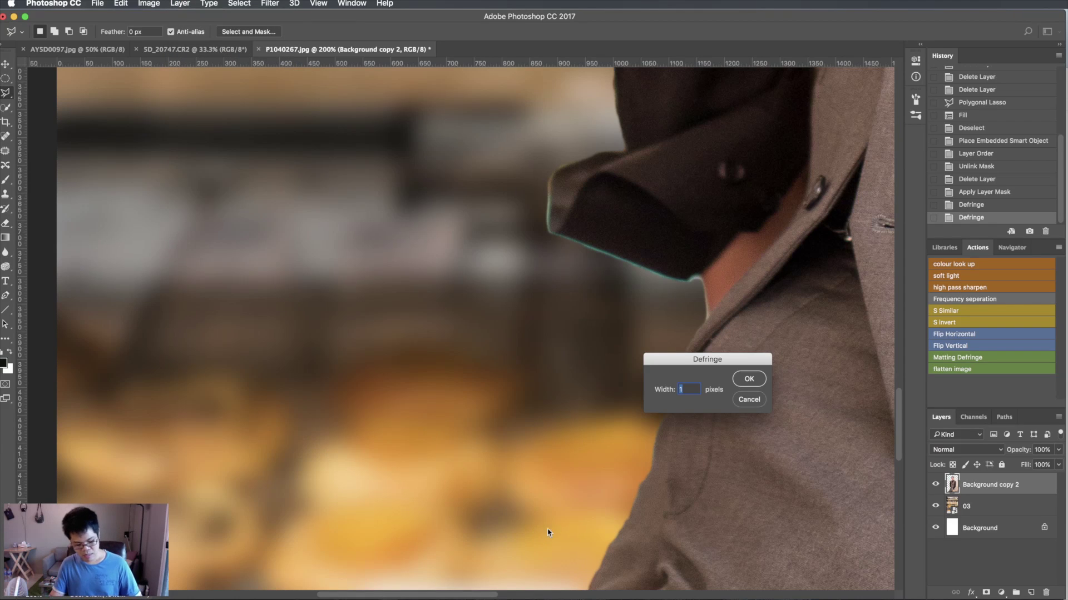
{"action": "type", "text": "5"}
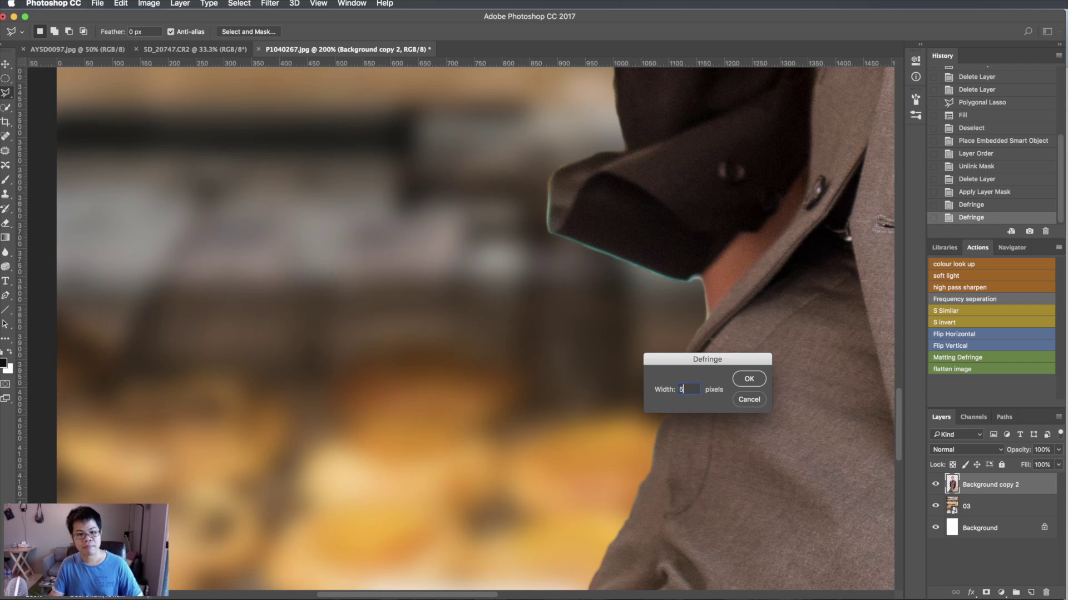
{"action": "key", "text": "Return"}
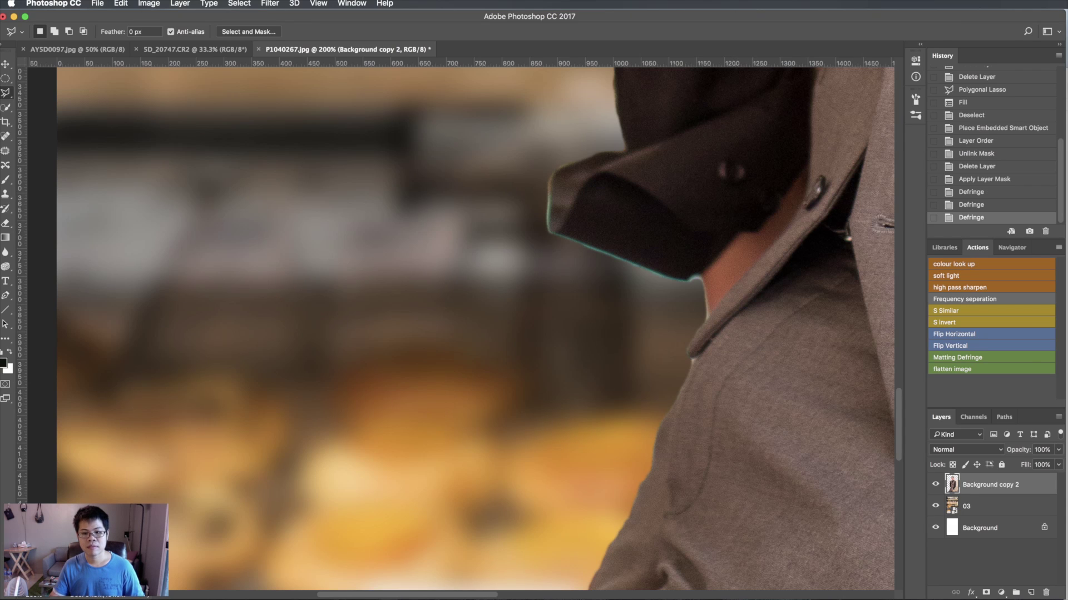
{"action": "key", "text": "ctrl+alt+z"}
{"action": "key", "text": "ctrl+alt+z"}
{"action": "key", "text": "ctrl+alt+z"}
{"action": "key", "text": "ctrl+shift+z"}
{"action": "key", "text": "ctrl+shift+z"}
{"action": "key", "text": "ctrl+shift+z"}
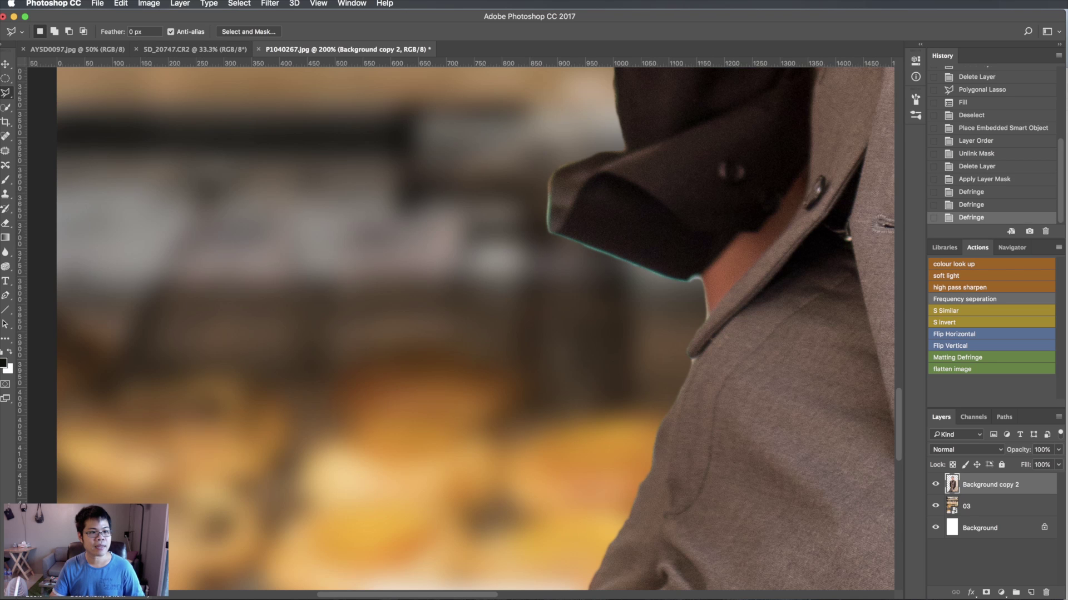
Apply another 5-pixel defringe pass, for four in total, and compare before and after
{"action": "left_click", "coordinate": [180, 4]}
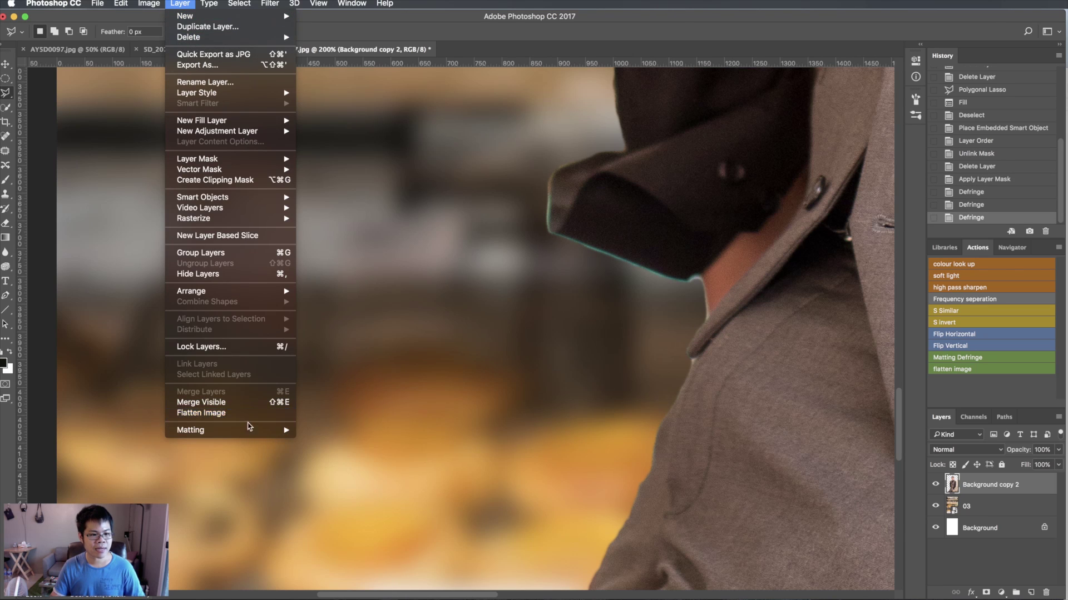
{"action": "left_click", "coordinate": [325, 442]}
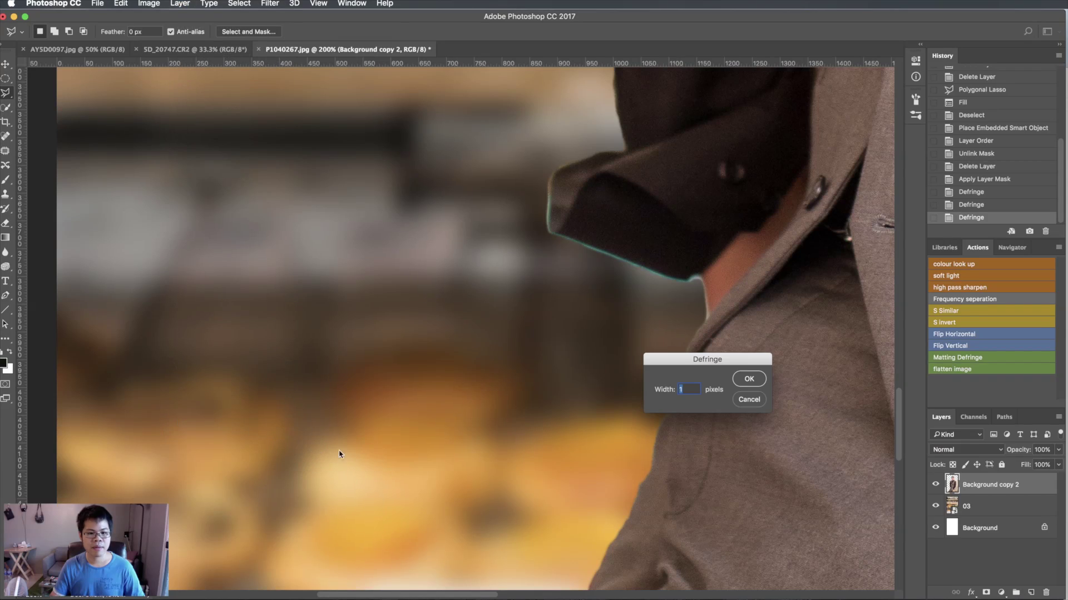
{"action": "type", "text": "5"}
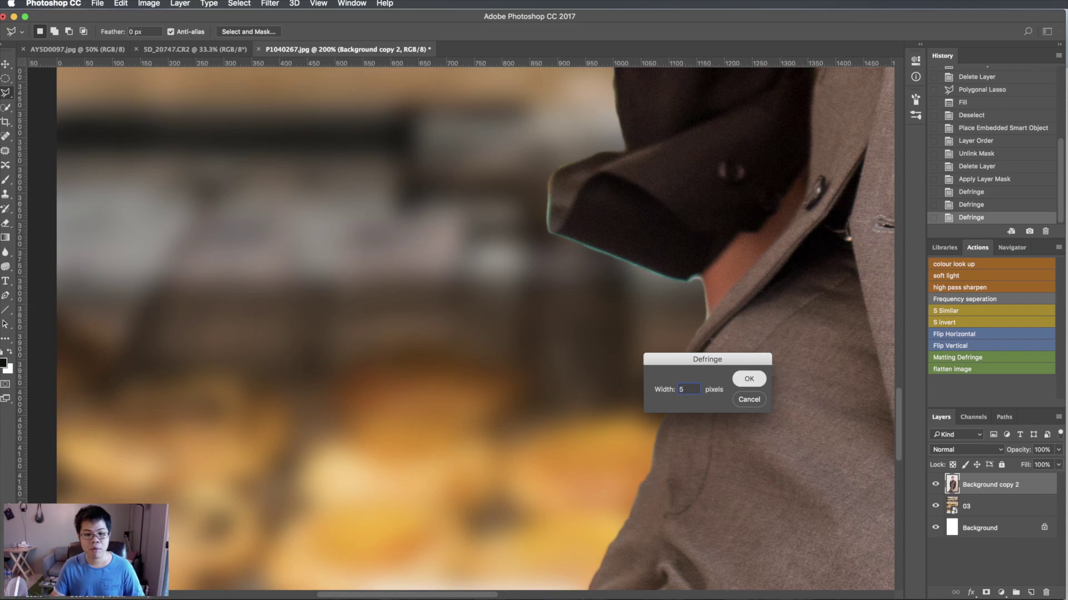
{"action": "key", "text": "Return"}
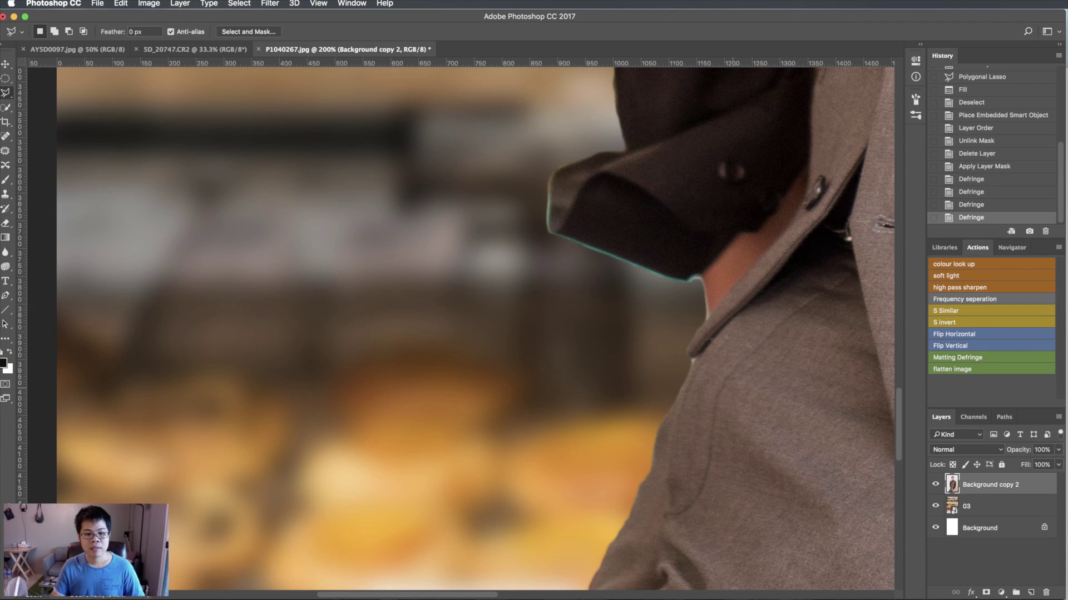
{"action": "key", "text": "ctrl+alt+z"}
{"action": "key", "text": "ctrl+alt+z"}
{"action": "key", "text": "ctrl+alt+z"}
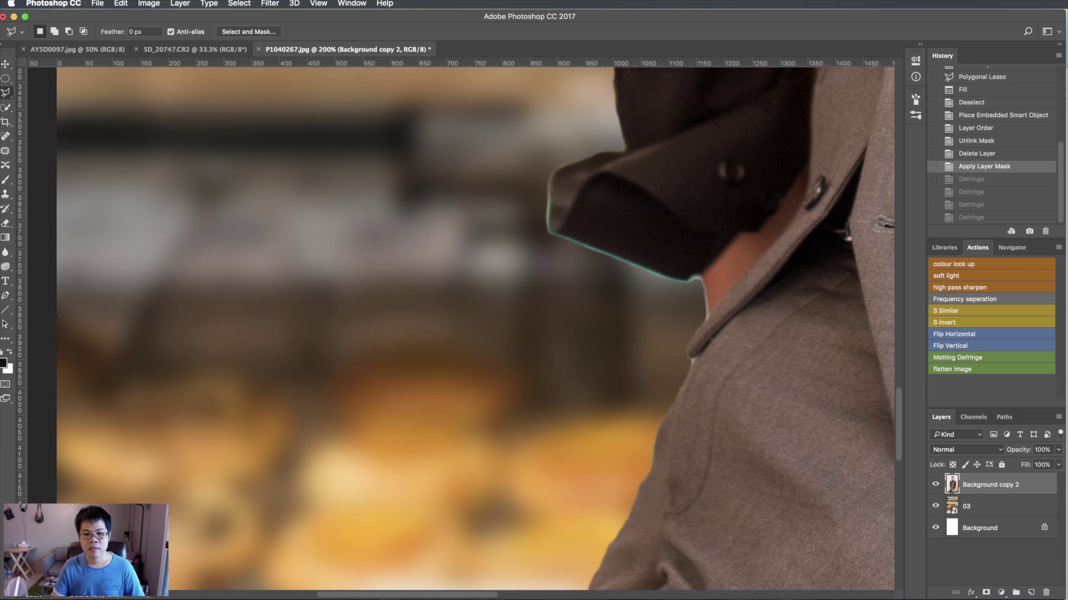
{"action": "key", "text": "ctrl+shift+z"}
{"action": "key", "text": "ctrl+shift+z"}
{"action": "key", "text": "ctrl+shift+z"}
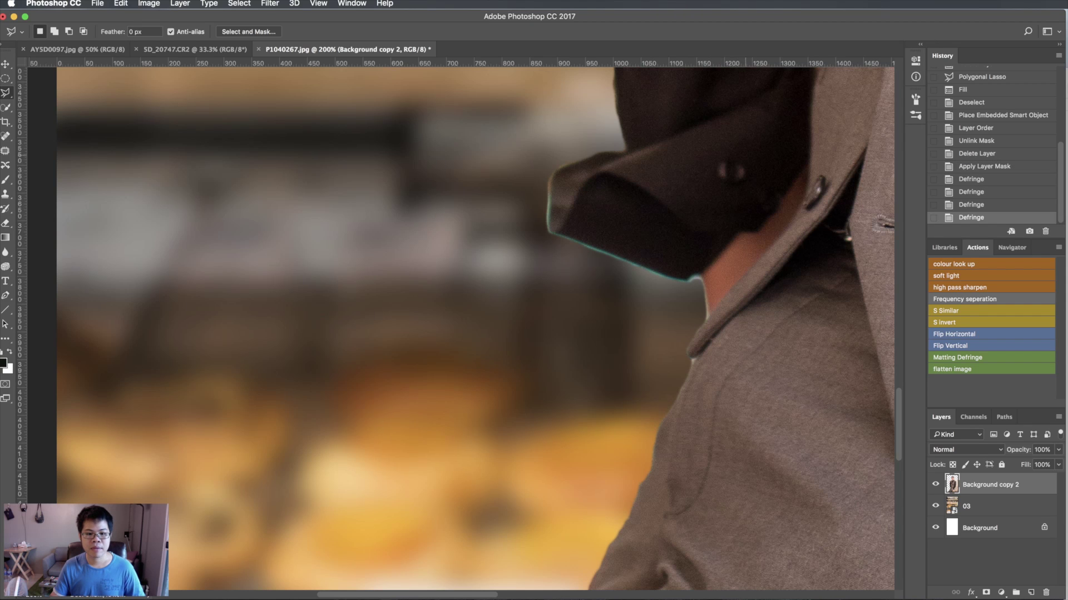
Scroll the 200% view onto the man's hair and forehead
{"action": "scroll", "coordinate": [462, 322], "scroll_direction": "down", "scroll_amount": 5}
{"action": "scroll", "coordinate": [462, 322], "scroll_direction": "down", "scroll_amount": 5}
{"action": "scroll", "coordinate": [462, 323], "scroll_direction": "down", "scroll_amount": 3}
{"action": "scroll", "coordinate": [462, 323], "scroll_direction": "right", "scroll_amount": 3}
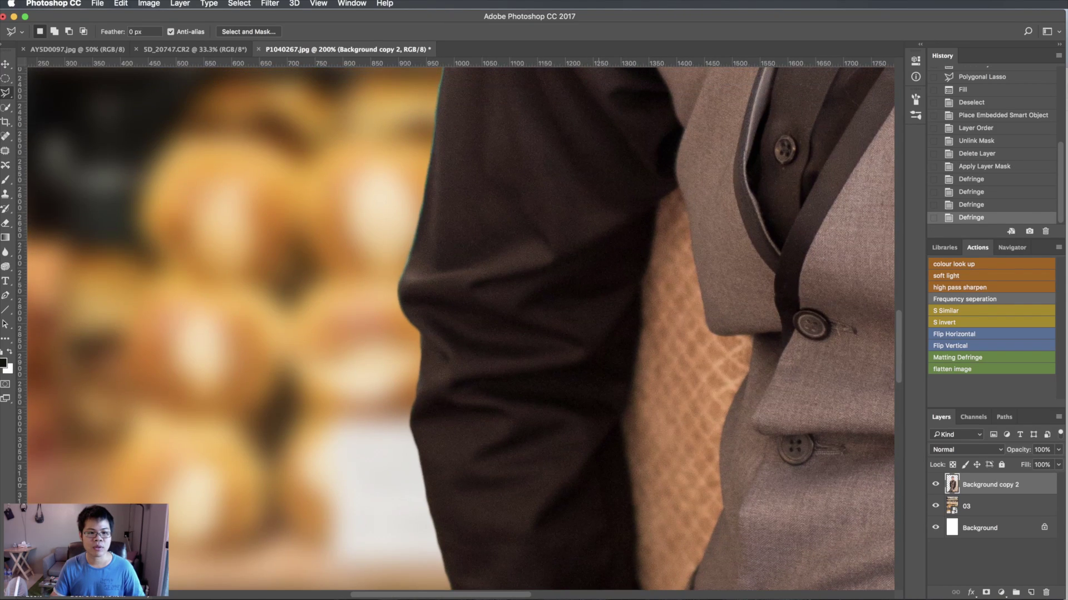
{"action": "scroll", "coordinate": [462, 322], "scroll_direction": "up", "scroll_amount": 5}
{"action": "scroll", "coordinate": [461, 323], "scroll_direction": "up", "scroll_amount": 5}
{"action": "scroll", "coordinate": [462, 322], "scroll_direction": "up", "scroll_amount": 2}
{"action": "scroll", "coordinate": [462, 323], "scroll_direction": "up", "scroll_amount": 4}
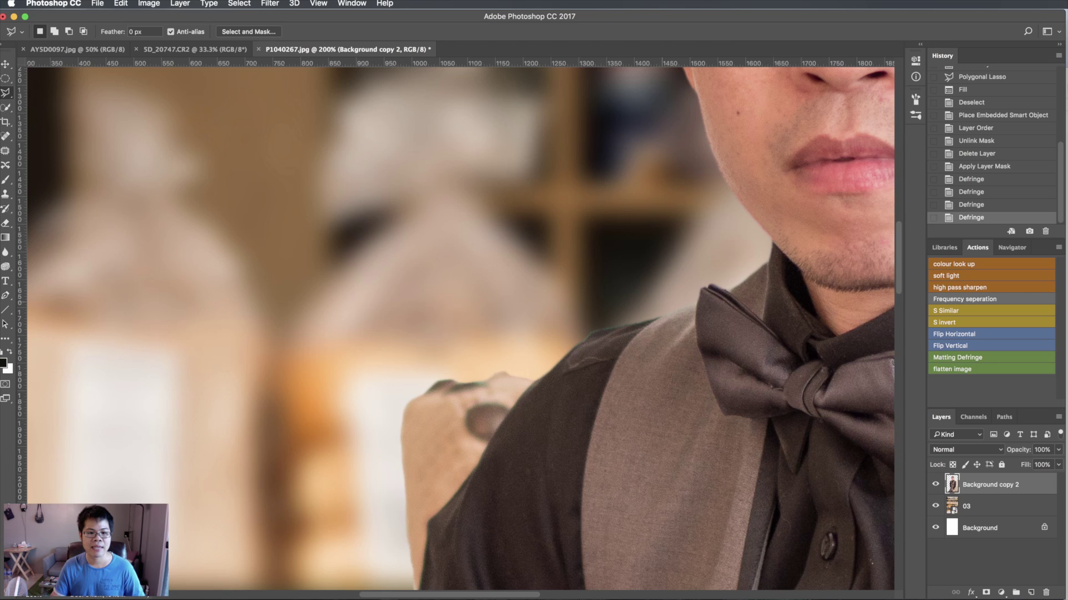
{"action": "scroll", "coordinate": [462, 323], "scroll_direction": "up", "scroll_amount": 2}
{"action": "scroll", "coordinate": [462, 322], "scroll_direction": "right", "scroll_amount": 2}
{"action": "scroll", "coordinate": [462, 323], "scroll_direction": "up", "scroll_amount": 3}
{"action": "scroll", "coordinate": [462, 323], "scroll_direction": "right", "scroll_amount": 2}
{"action": "scroll", "coordinate": [462, 322], "scroll_direction": "up", "scroll_amount": 4}
{"action": "scroll", "coordinate": [461, 322], "scroll_direction": "right", "scroll_amount": 3}
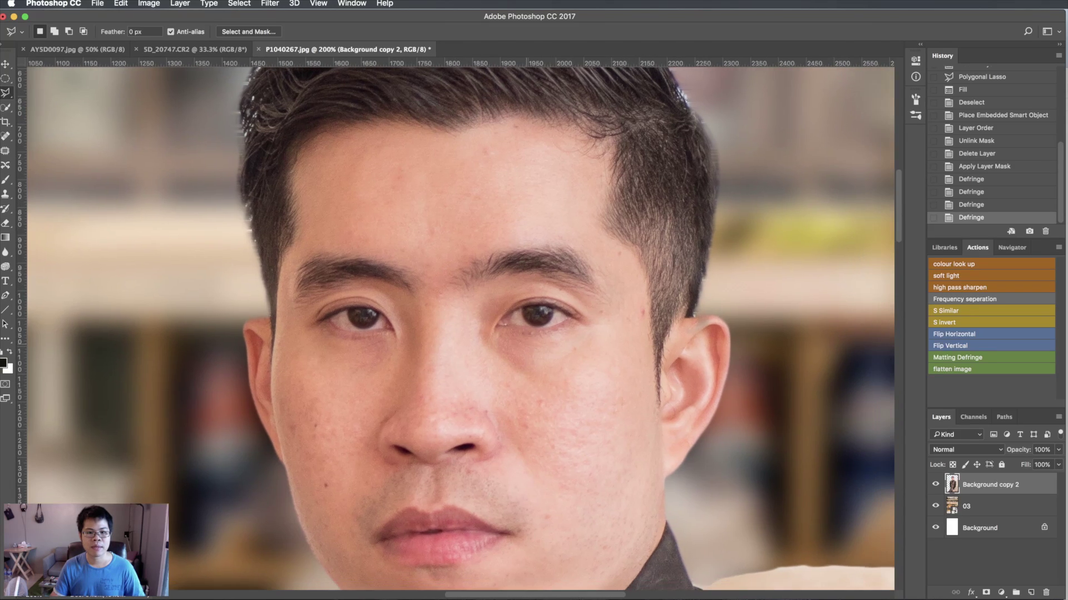
{"action": "scroll", "coordinate": [461, 322], "scroll_direction": "up", "scroll_amount": 4}
{"action": "scroll", "coordinate": [462, 323], "scroll_direction": "right", "scroll_amount": 3}
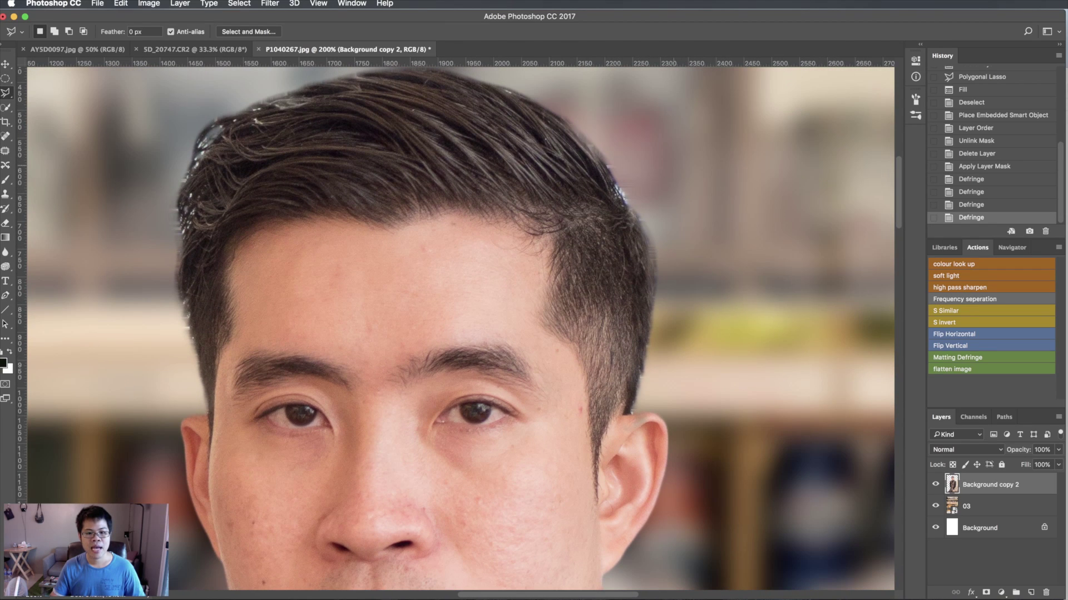
Step through history comparing hair edges with zero to four defringe passes, ending on four
{"action": "key", "text": "ctrl+alt+z"}
{"action": "key", "text": "ctrl+alt+z"}
{"action": "key", "text": "ctrl+alt+z"}
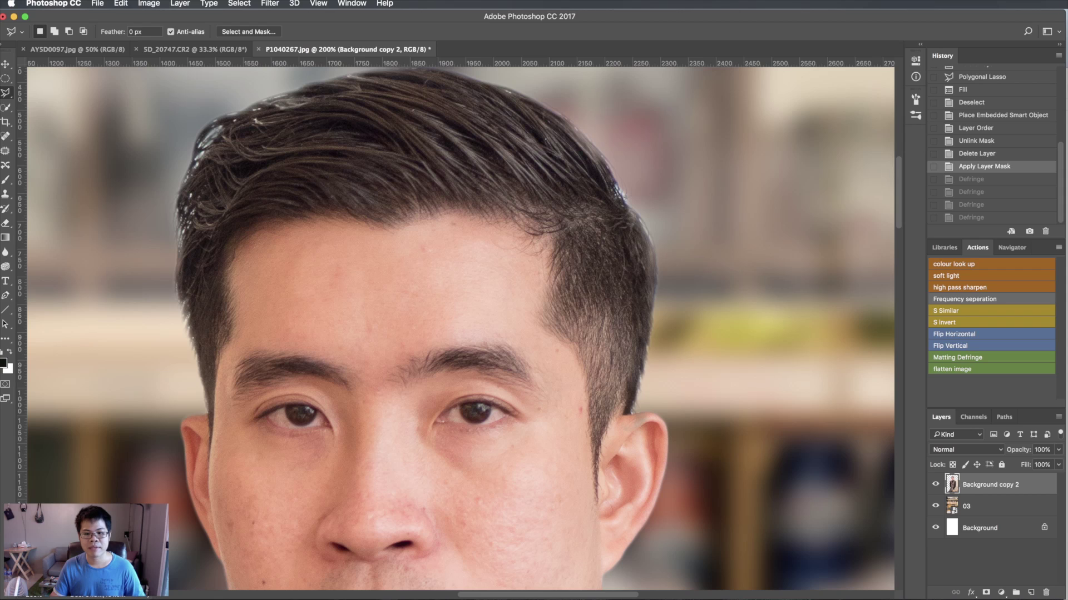
{"action": "key", "text": "ctrl+shift+z"}
{"action": "key", "text": "ctrl+shift+z"}
{"action": "key", "text": "ctrl+shift+z"}
{"action": "key", "text": "ctrl+alt+z"}
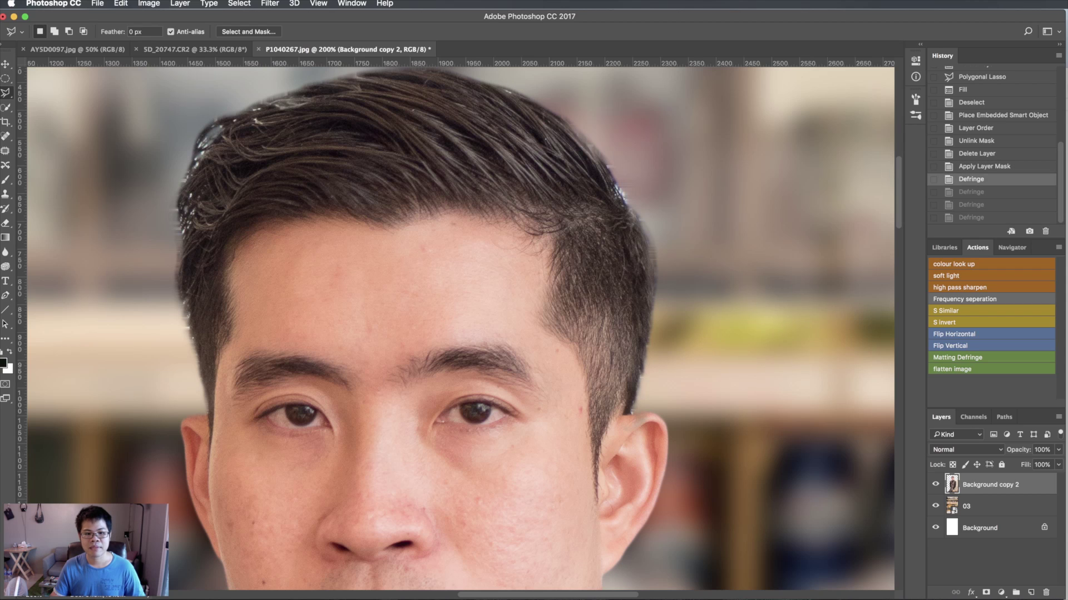
{"action": "key", "text": "ctrl+alt+z"}
{"action": "key", "text": "ctrl+shift+z"}
{"action": "key", "text": "ctrl+shift+z"}
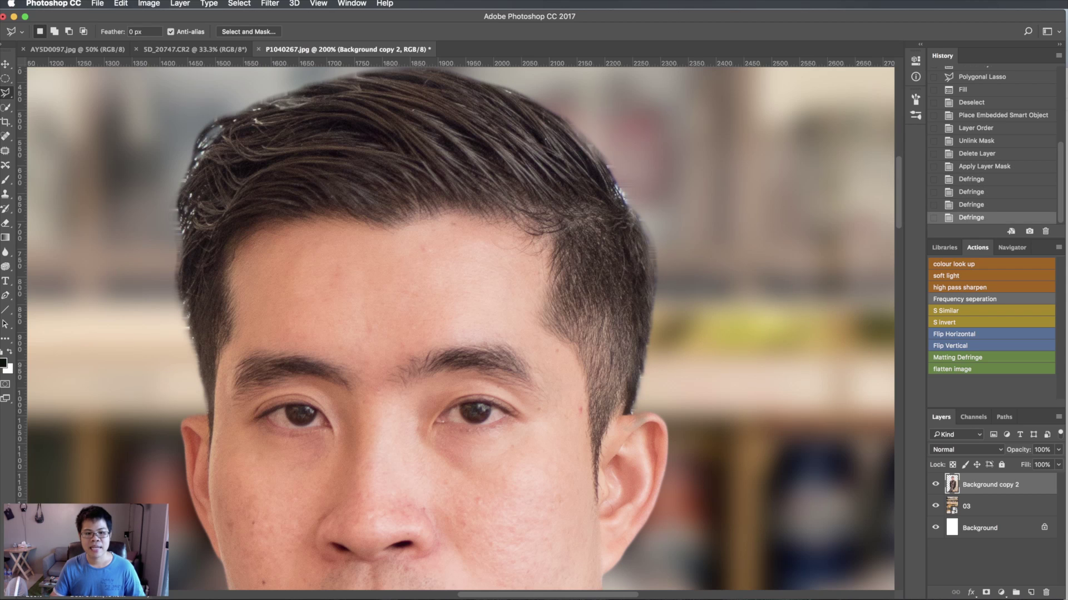
{"action": "key", "text": "ctrl+alt+z"}
{"action": "key", "text": "ctrl+alt+z"}
{"action": "key", "text": "ctrl+alt+z"}
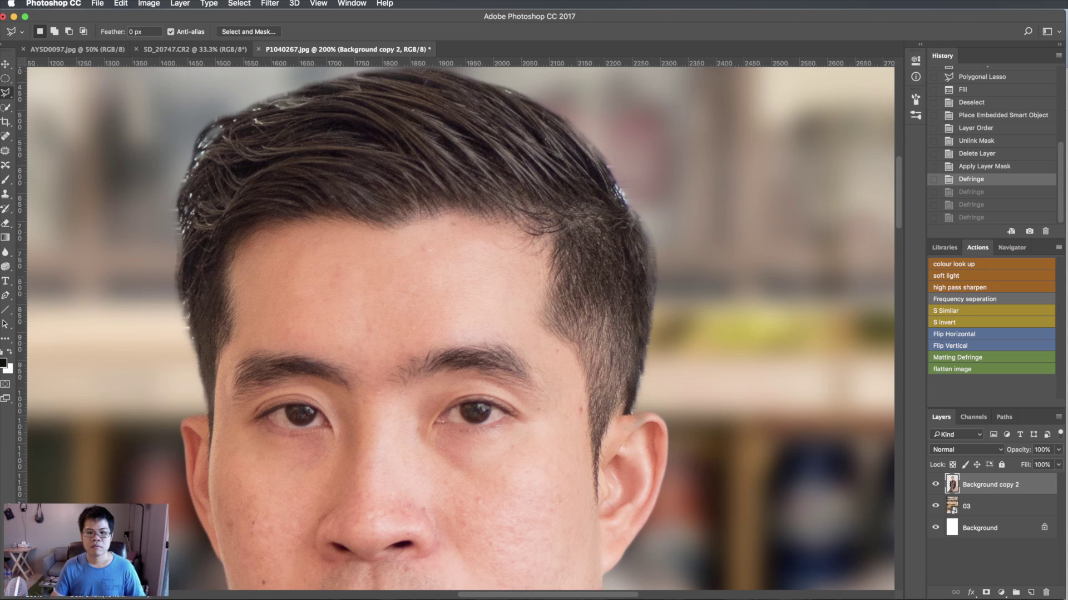
{"action": "key", "text": "ctrl+alt+z"}
{"action": "key", "text": "ctrl+shift+z"}
{"action": "scroll", "coordinate": [460, 328], "scroll_direction": "down", "scroll_amount": 5}
{"action": "scroll", "coordinate": [460, 328], "scroll_direction": "down", "scroll_amount": 1}
{"action": "key", "text": "ctrl+shift+z"}
{"action": "key", "text": "ctrl+shift+z"}
{"action": "key", "text": "ctrl+shift+z"}
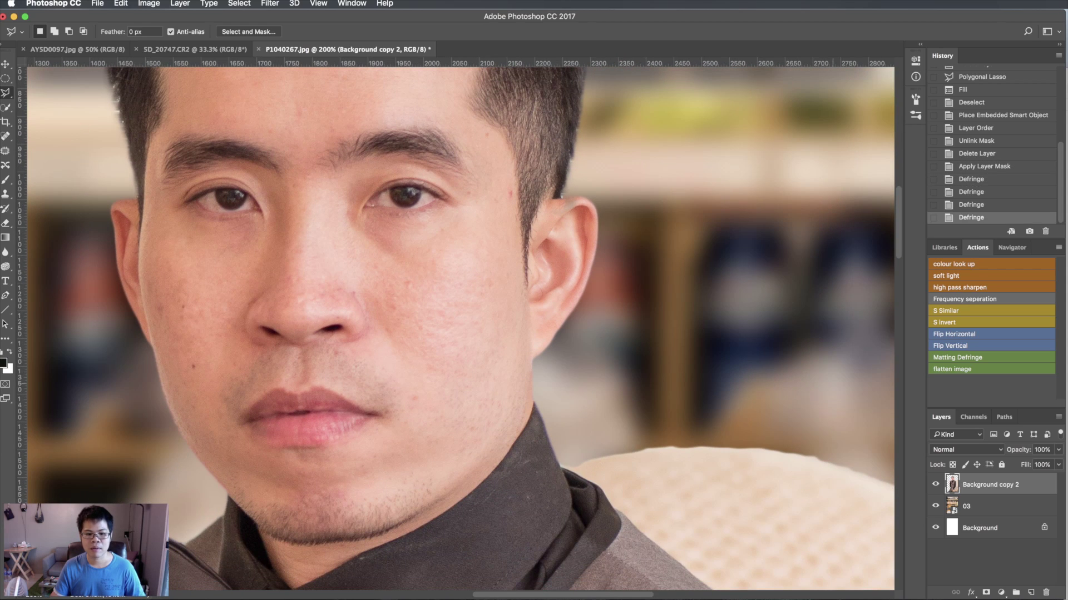
Pan around the hairline to inspect the defringed hair edges closely
{"action": "scroll", "coordinate": [460, 328], "scroll_direction": "down", "scroll_amount": 2}
{"action": "scroll", "coordinate": [461, 328], "scroll_direction": "right", "scroll_amount": 10}
{"action": "scroll", "coordinate": [460, 328], "scroll_direction": "down", "scroll_amount": 5}
{"action": "scroll", "coordinate": [461, 328], "scroll_direction": "down", "scroll_amount": 1}
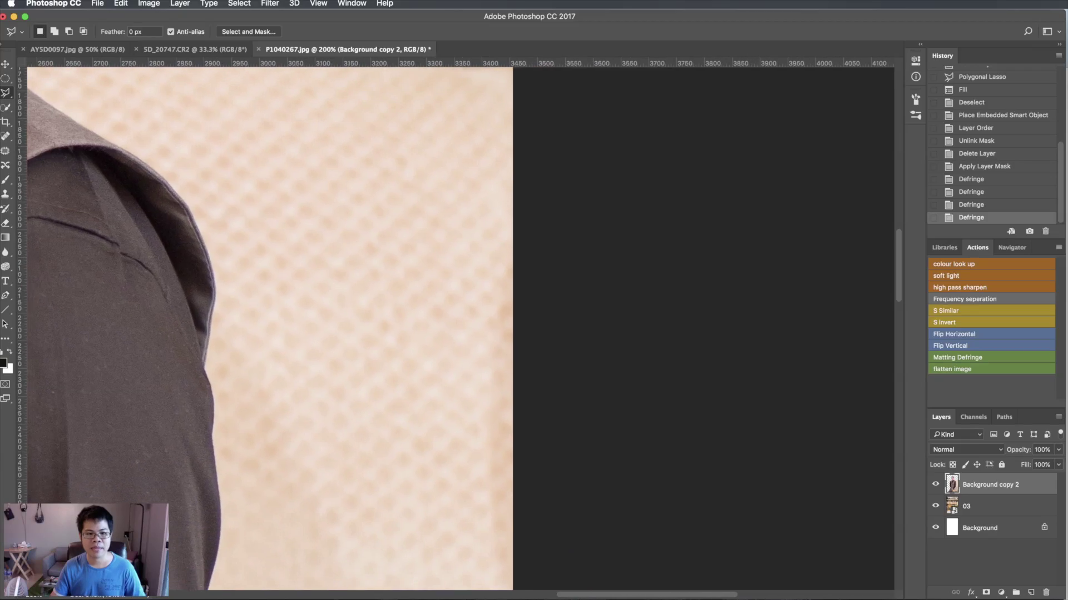
{"action": "scroll", "coordinate": [460, 329], "scroll_direction": "left", "scroll_amount": 10}
{"action": "scroll", "coordinate": [461, 328], "scroll_direction": "down", "scroll_amount": 3}
{"action": "scroll", "coordinate": [460, 328], "scroll_direction": "right", "scroll_amount": 5}
{"action": "scroll", "coordinate": [460, 328], "scroll_direction": "up", "scroll_amount": 5}
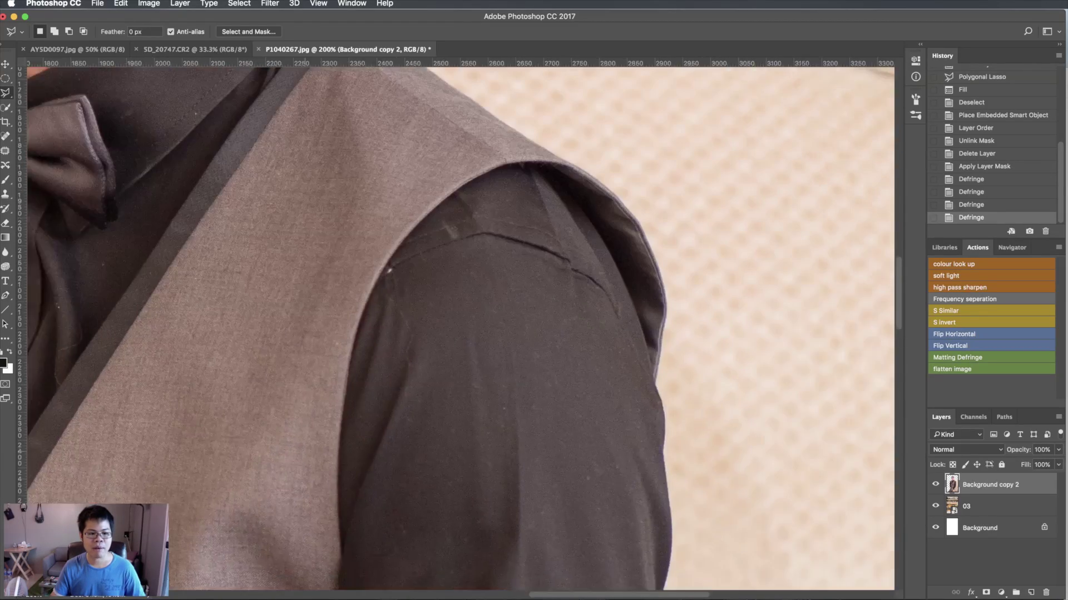
{"action": "scroll", "coordinate": [461, 328], "scroll_direction": "up", "scroll_amount": 1}
{"action": "scroll", "coordinate": [460, 328], "scroll_direction": "right", "scroll_amount": 1}
{"action": "scroll", "coordinate": [461, 328], "scroll_direction": "up", "scroll_amount": 1}
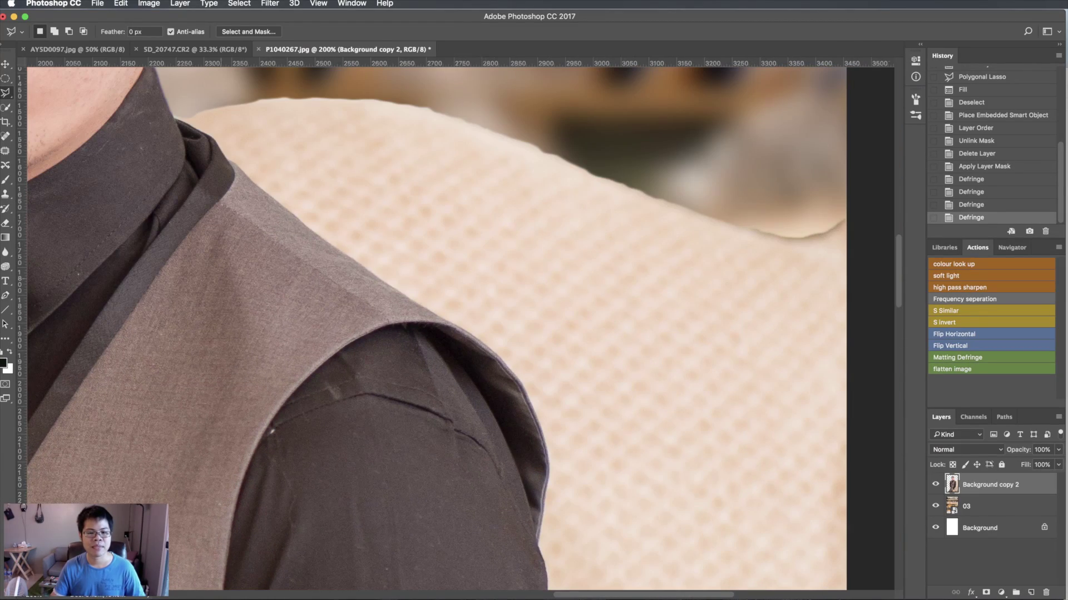
{"action": "scroll", "coordinate": [460, 328], "scroll_direction": "down", "scroll_amount": 3}
{"action": "scroll", "coordinate": [460, 328], "scroll_direction": "left", "scroll_amount": 5}
{"action": "scroll", "coordinate": [460, 328], "scroll_direction": "left", "scroll_amount": 4}
{"action": "scroll", "coordinate": [461, 328], "scroll_direction": "left", "scroll_amount": 6}
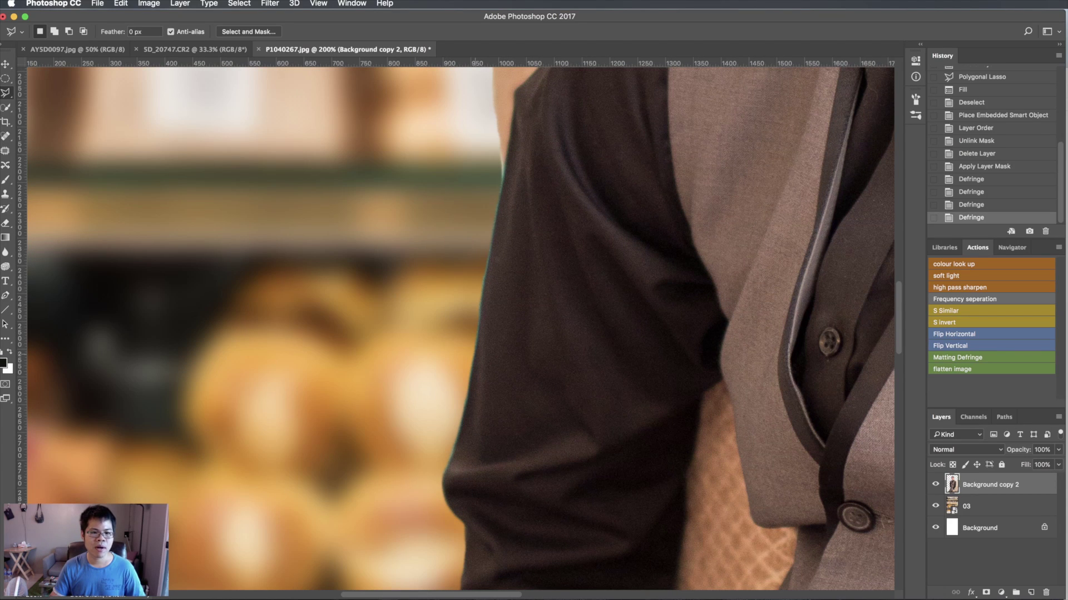
{"action": "scroll", "coordinate": [461, 328], "scroll_direction": "down", "scroll_amount": 2}
{"action": "scroll", "coordinate": [460, 328], "scroll_direction": "up", "scroll_amount": 5}
{"action": "scroll", "coordinate": [460, 328], "scroll_direction": "right", "scroll_amount": 4}
{"action": "scroll", "coordinate": [461, 328], "scroll_direction": "up", "scroll_amount": 1}
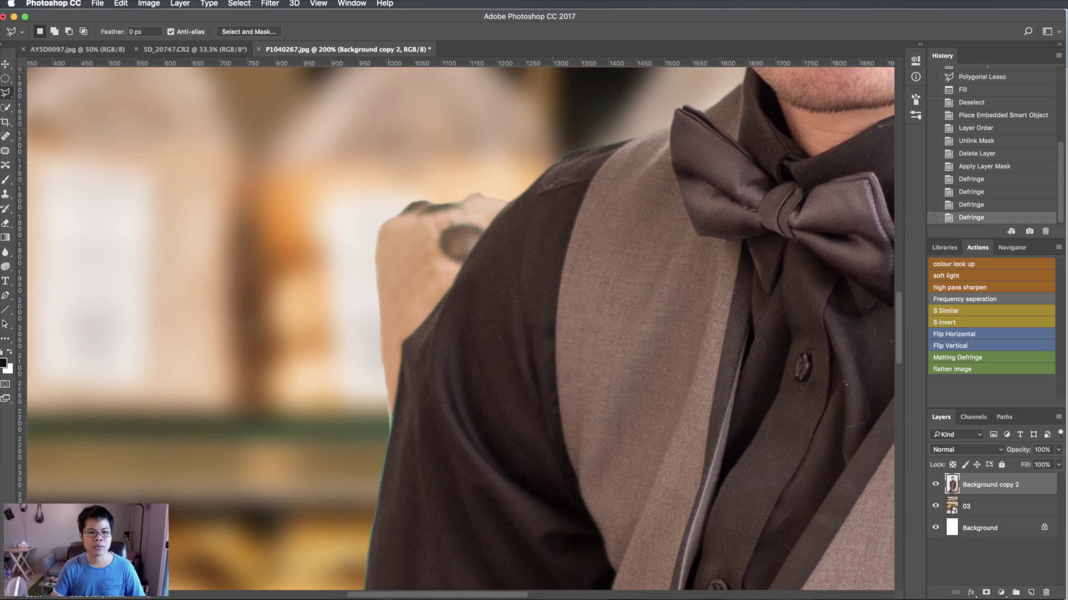
{"action": "scroll", "coordinate": [460, 329], "scroll_direction": "up", "scroll_amount": 5}
{"action": "scroll", "coordinate": [460, 328], "scroll_direction": "right", "scroll_amount": 3}
{"action": "scroll", "coordinate": [461, 328], "scroll_direction": "up", "scroll_amount": 5}
{"action": "scroll", "coordinate": [461, 328], "scroll_direction": "up", "scroll_amount": 2}
{"action": "scroll", "coordinate": [461, 328], "scroll_direction": "right", "scroll_amount": 2}
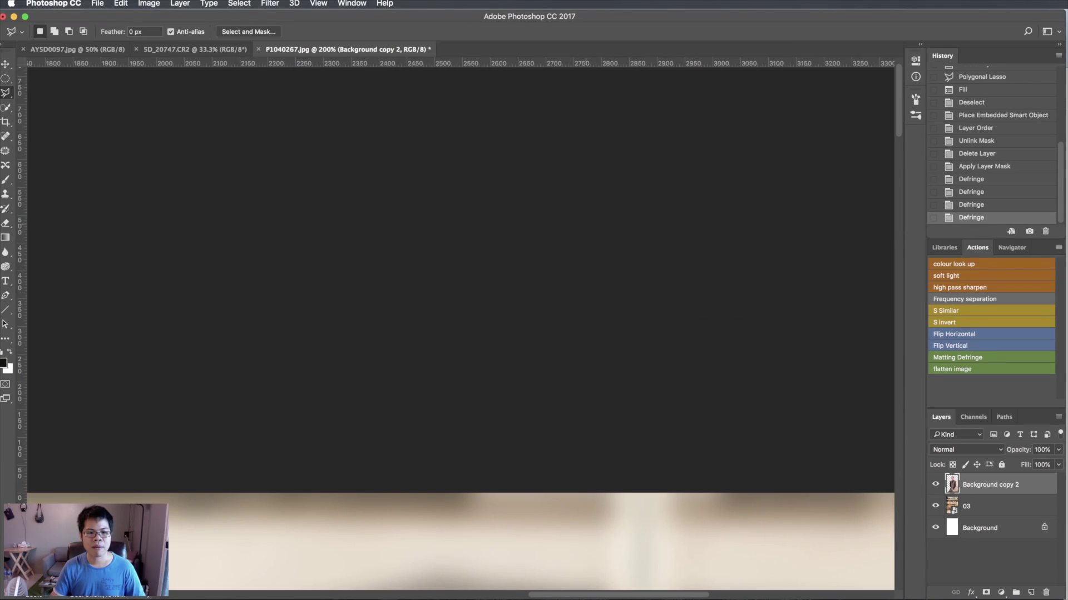
{"action": "scroll", "coordinate": [461, 328], "scroll_direction": "down", "scroll_amount": 4}
{"action": "scroll", "coordinate": [461, 328], "scroll_direction": "down", "scroll_amount": 5}
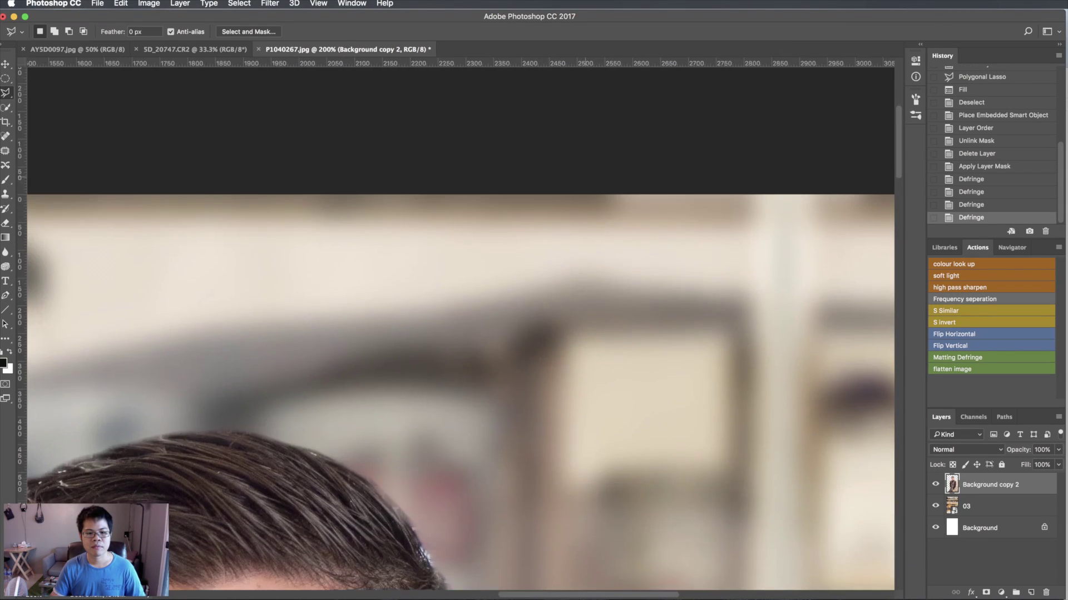
{"action": "scroll", "coordinate": [461, 328], "scroll_direction": "down", "scroll_amount": 4}
{"action": "scroll", "coordinate": [460, 328], "scroll_direction": "left", "scroll_amount": 7}
{"action": "scroll", "coordinate": [461, 328], "scroll_direction": "down", "scroll_amount": 4}
{"action": "scroll", "coordinate": [460, 328], "scroll_direction": "left", "scroll_amount": 2}
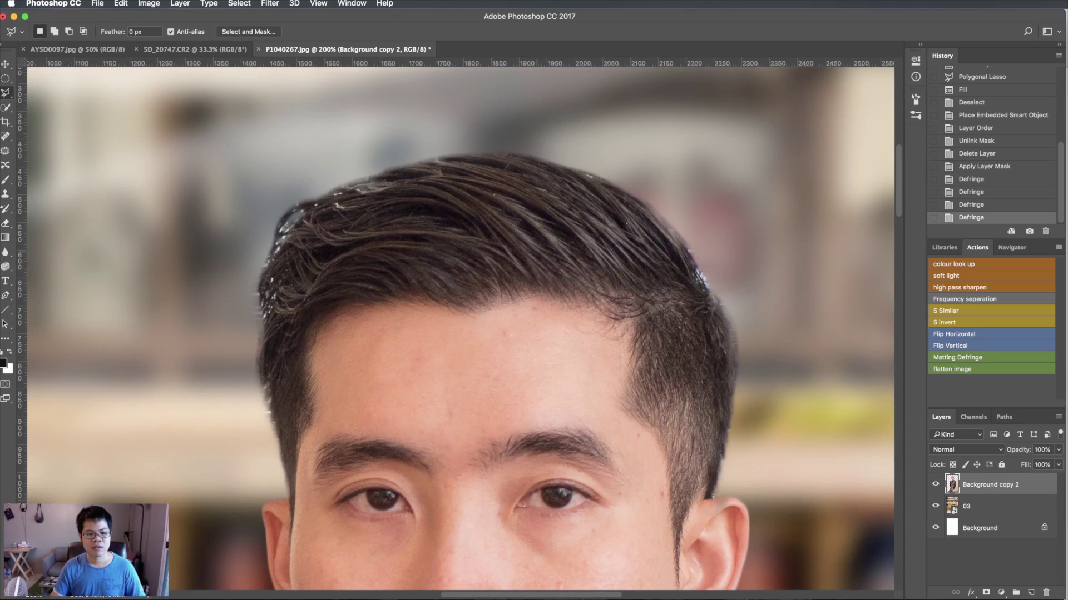
{"action": "scroll", "coordinate": [461, 328], "scroll_direction": "down", "scroll_amount": 1}
{"action": "scroll", "coordinate": [461, 328], "scroll_direction": "down", "scroll_amount": 2}
{"action": "scroll", "coordinate": [460, 328], "scroll_direction": "up", "scroll_amount": 1}
{"action": "scroll", "coordinate": [460, 328], "scroll_direction": "up", "scroll_amount": 1}
{"action": "scroll", "coordinate": [460, 328], "scroll_direction": "left", "scroll_amount": 1}
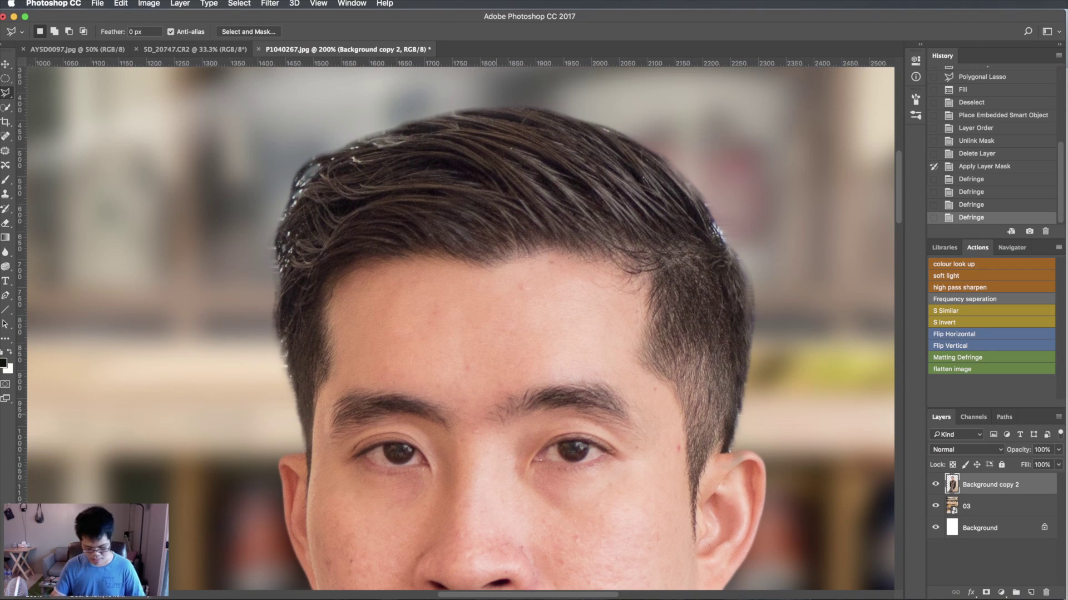
Set up the History Brush as a small hard round brush at 100% opacity
{"action": "key", "text": "y"}
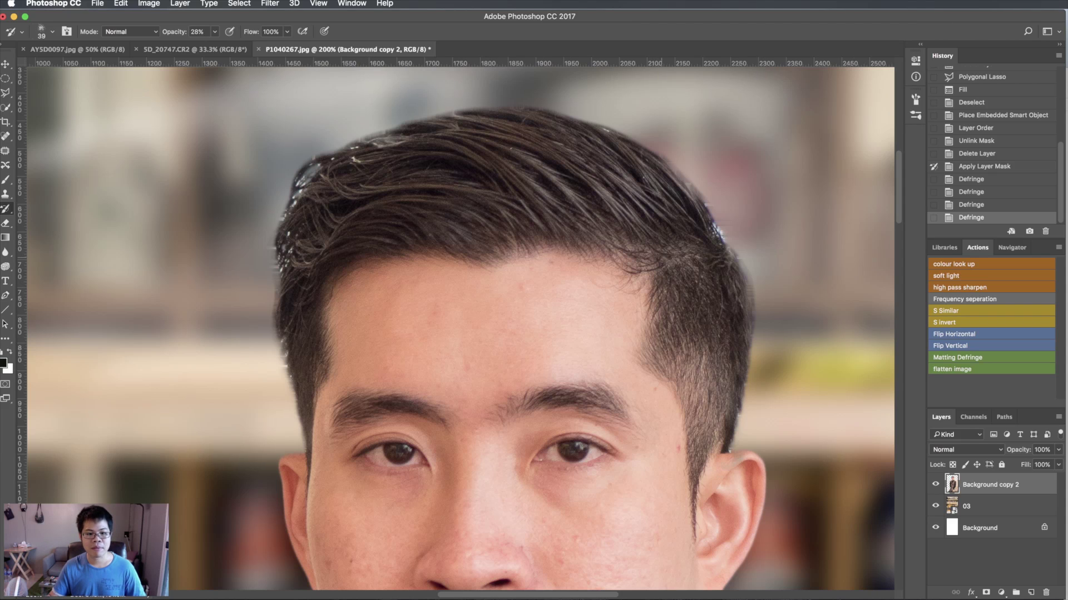
{"action": "key", "text": "bracketright"}
{"action": "key", "text": "bracketright"}
{"action": "key", "text": "bracketright"}
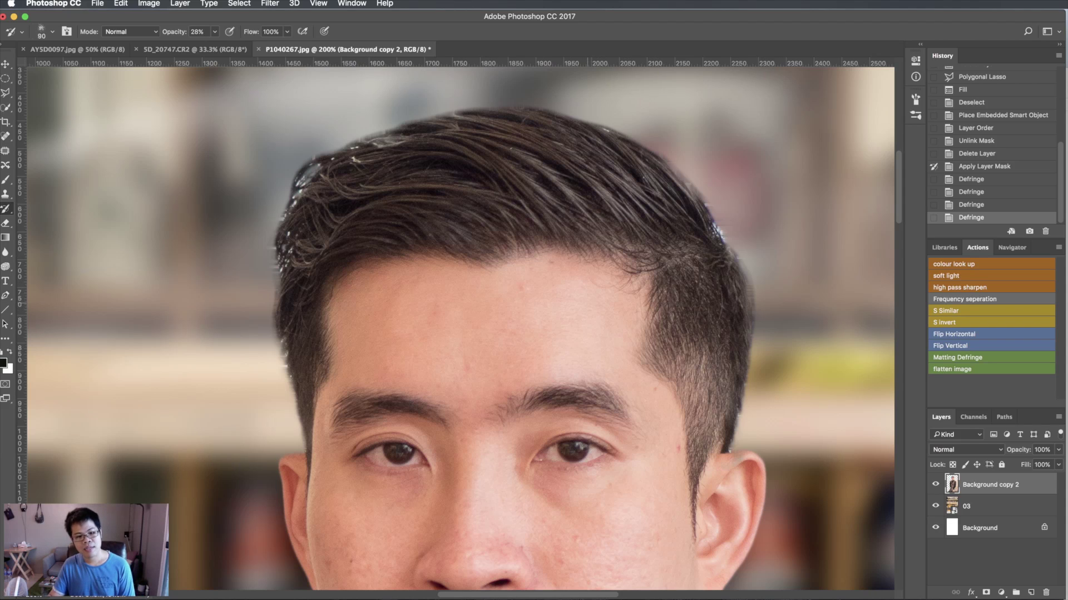
{"action": "left_click", "coordinate": [52, 32]}
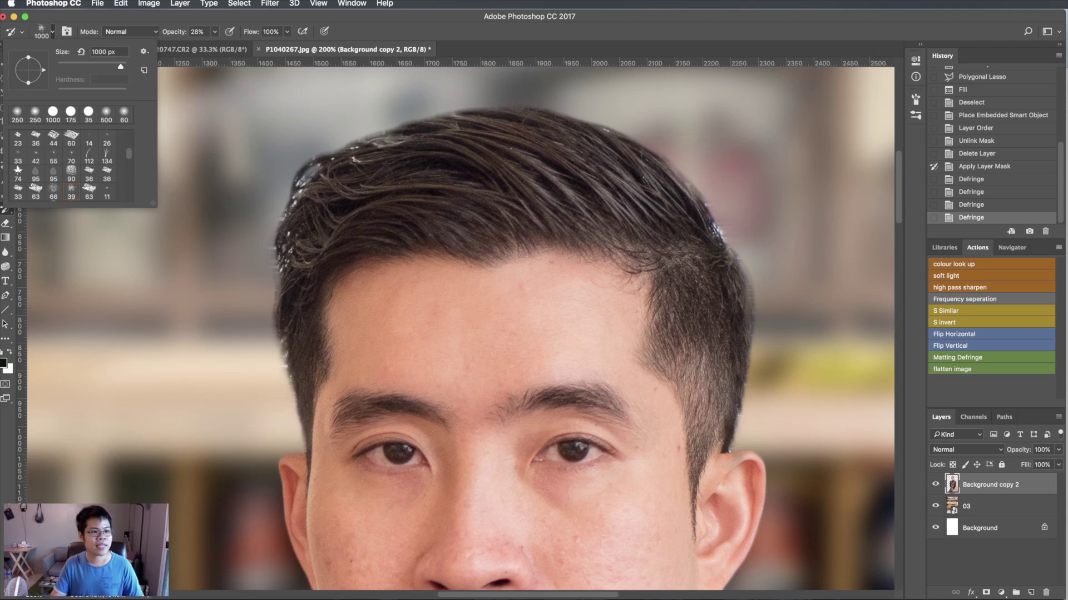
{"action": "left_click", "coordinate": [52, 112]}
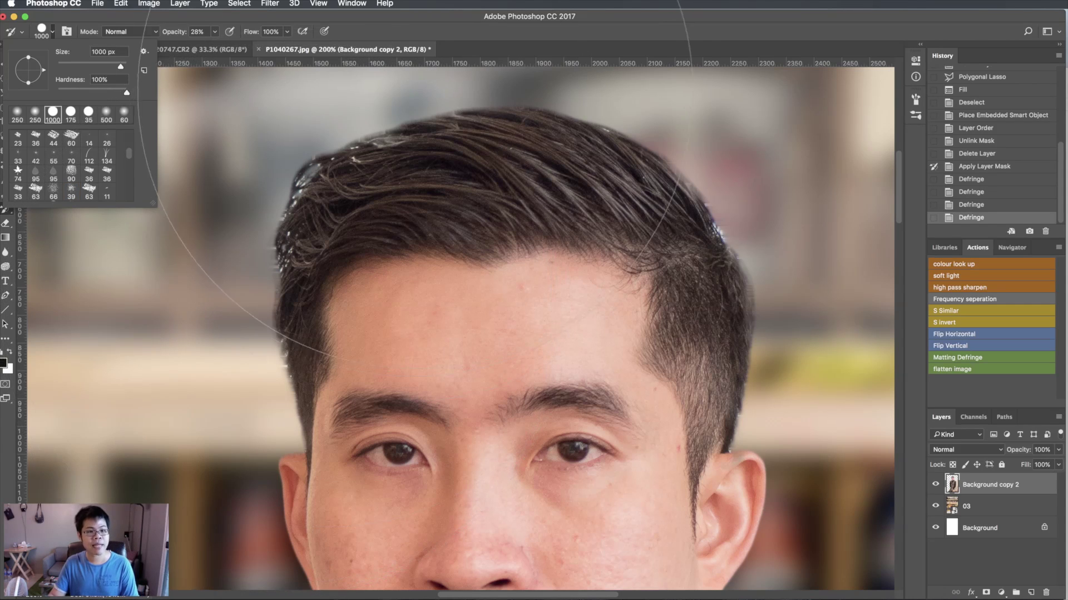
{"action": "key", "text": "Return"}
{"action": "key", "text": "bracketleft"}
{"action": "key", "text": "bracketleft"}
{"action": "key", "text": "bracketleft"}
{"action": "key", "text": "bracketleft"}
{"action": "key", "text": "bracketleft"}
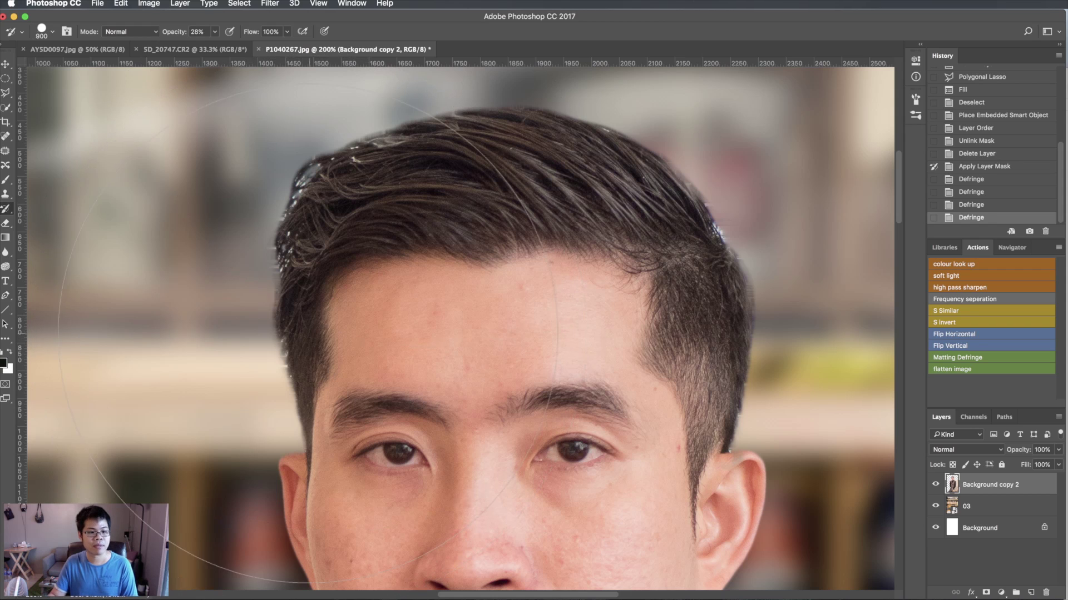
{"action": "key", "text": "bracketleft"}
{"action": "key", "text": "bracketleft"}
{"action": "key", "text": "bracketleft"}
{"action": "key", "text": "bracketleft"}
{"action": "key", "text": "bracketleft"}
{"action": "key", "text": "bracketleft"}
{"action": "key", "text": "bracketleft"}
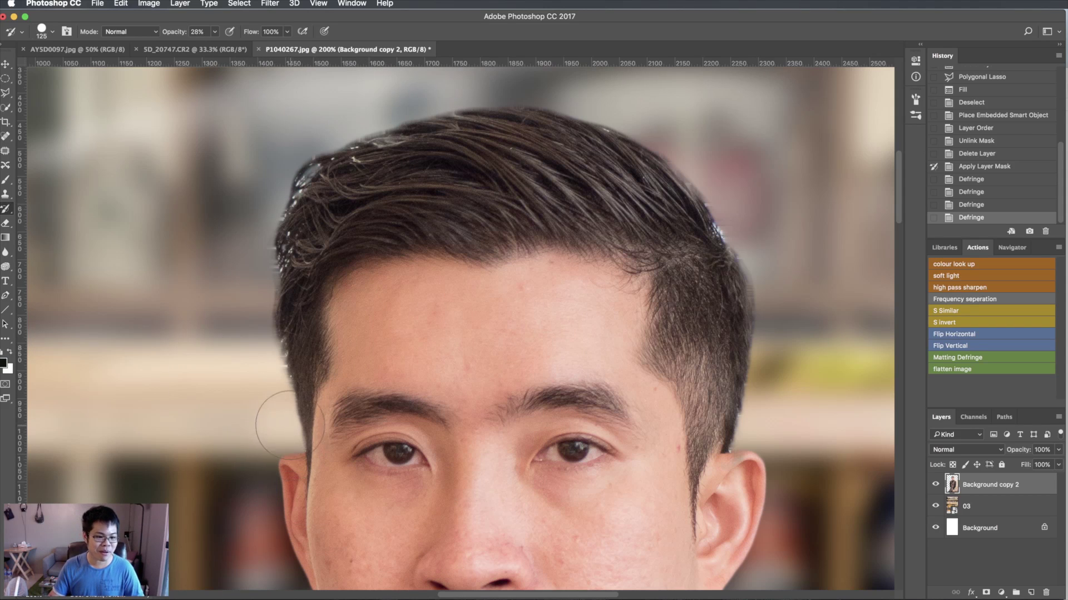
{"action": "left_click", "coordinate": [276, 345]}
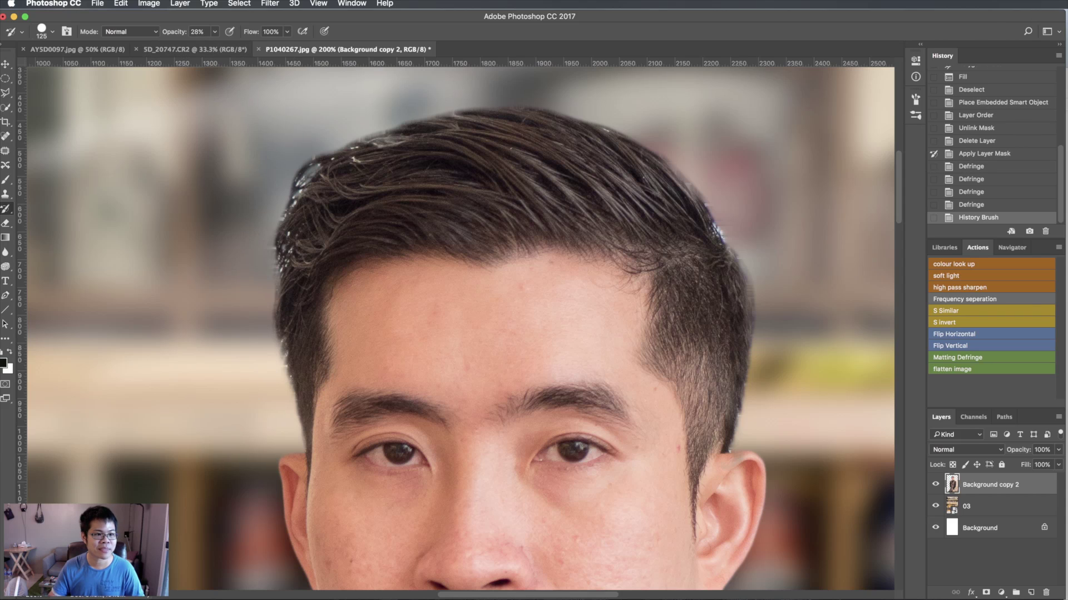
{"action": "left_click", "coordinate": [215, 31]}
{"action": "left_click", "coordinate": [275, 354]}
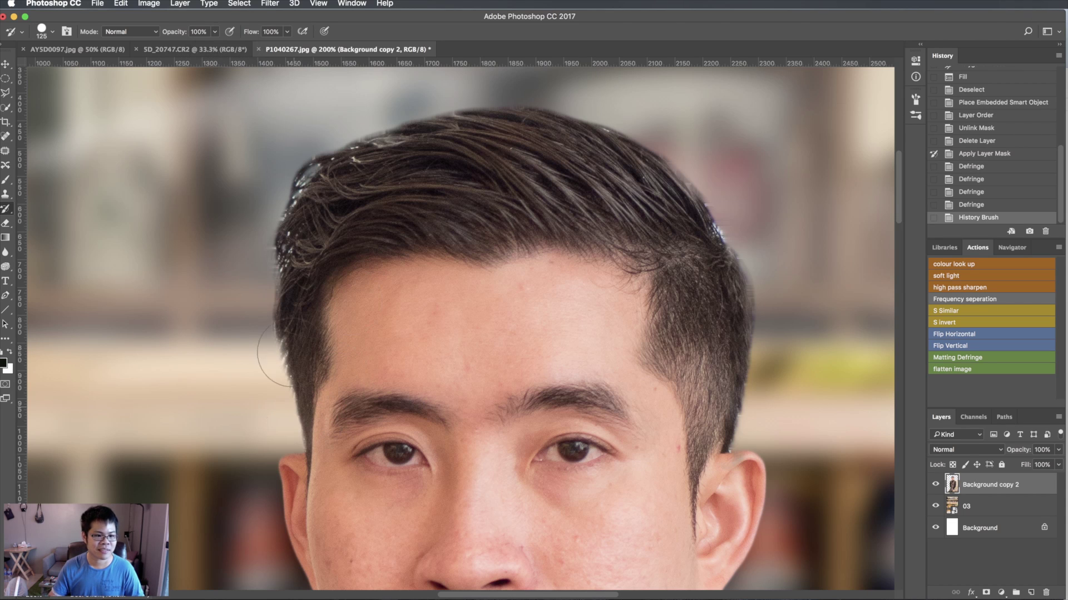
Paint the earlier history state back along the man's hairline to remove the light fringe
{"action": "left_click_drag", "start_coordinate": [312, 170], "coordinate": [373, 133]}
{"action": "left_click_drag", "start_coordinate": [354, 173], "coordinate": [714, 356]}
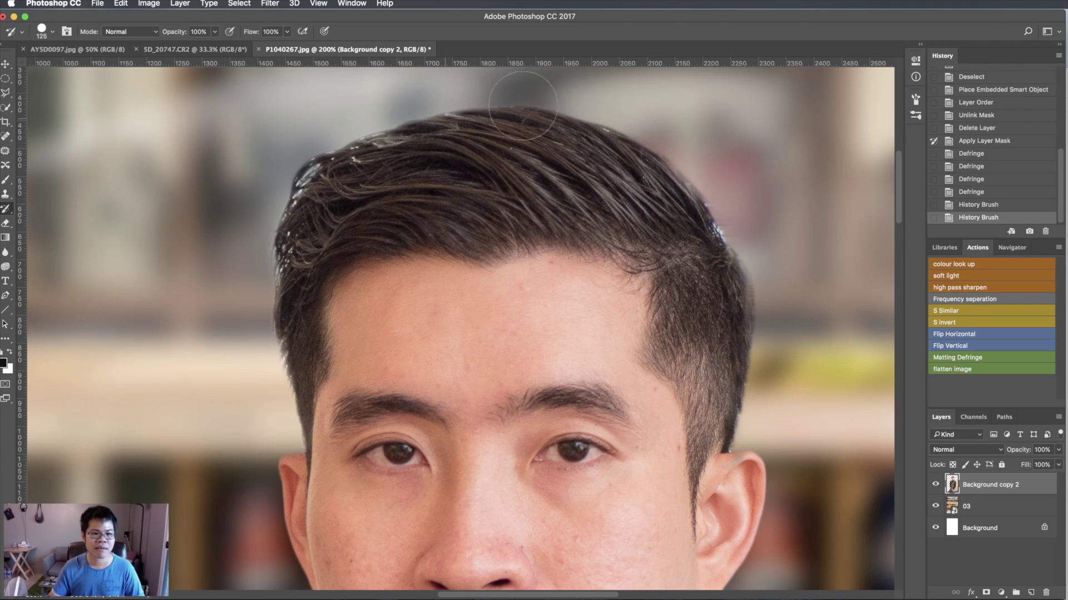
{"action": "left_click", "coordinate": [715, 361]}
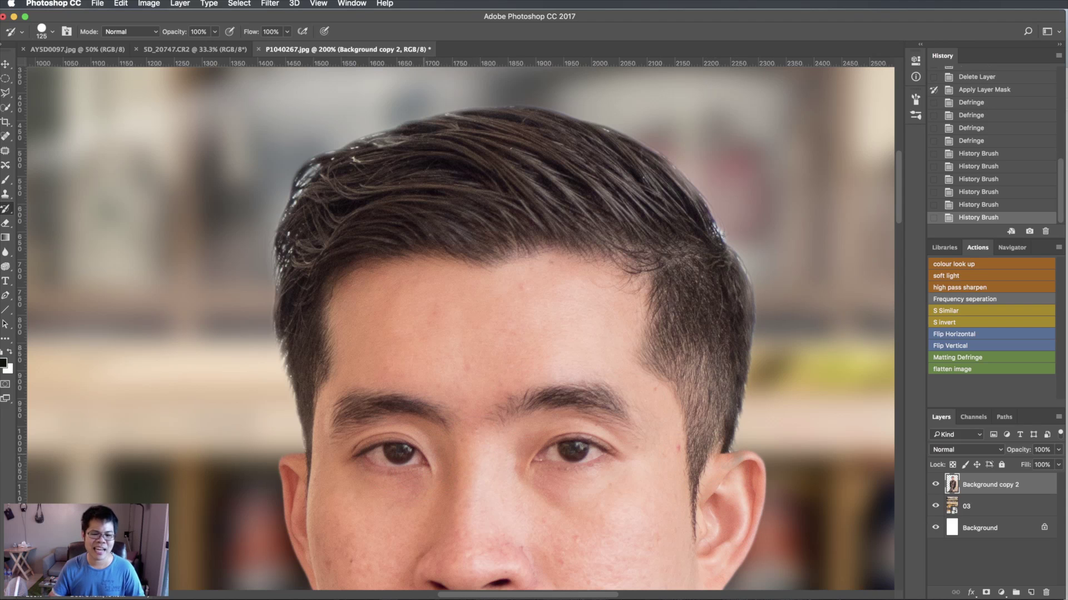
{"action": "left_click_drag", "start_coordinate": [353, 431], "coordinate": [590, 141]}
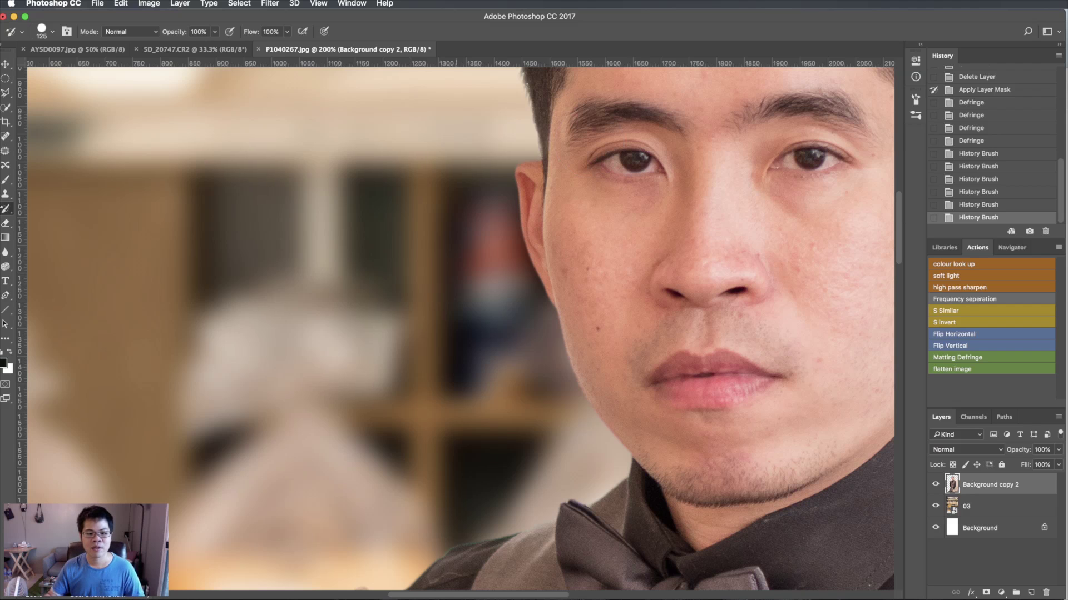
Bring the dark sleeve cuff into view and start a Polygonal Lasso outline around its cyan fringe
{"action": "scroll", "coordinate": [456, 322], "scroll_direction": "down", "scroll_amount": 15}
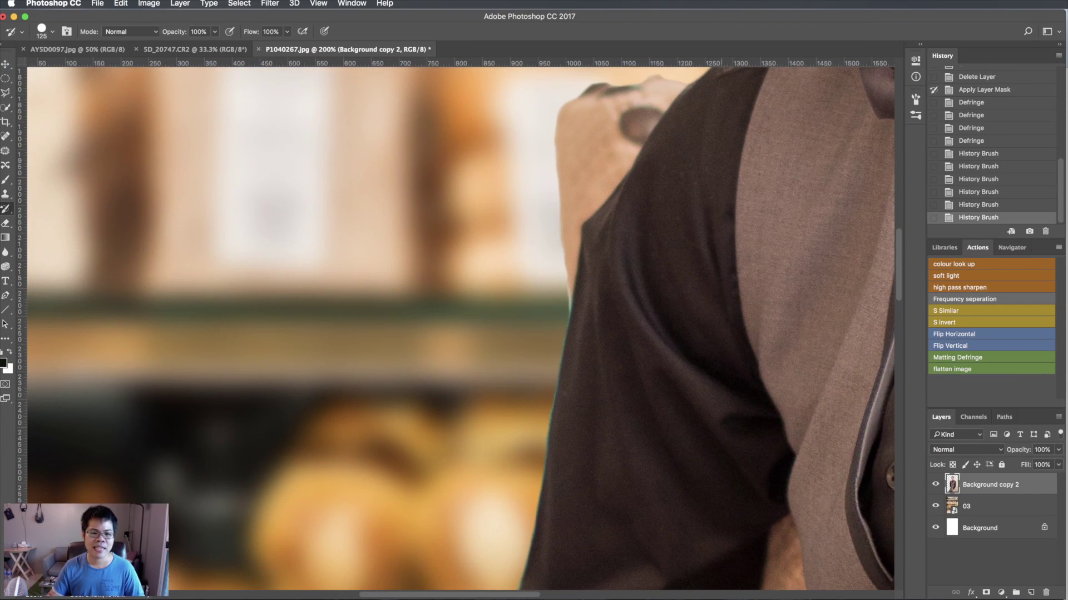
{"action": "scroll", "coordinate": [468, 323], "scroll_direction": "down", "scroll_amount": 5}
{"action": "scroll", "coordinate": [467, 322], "scroll_direction": "down", "scroll_amount": 5}
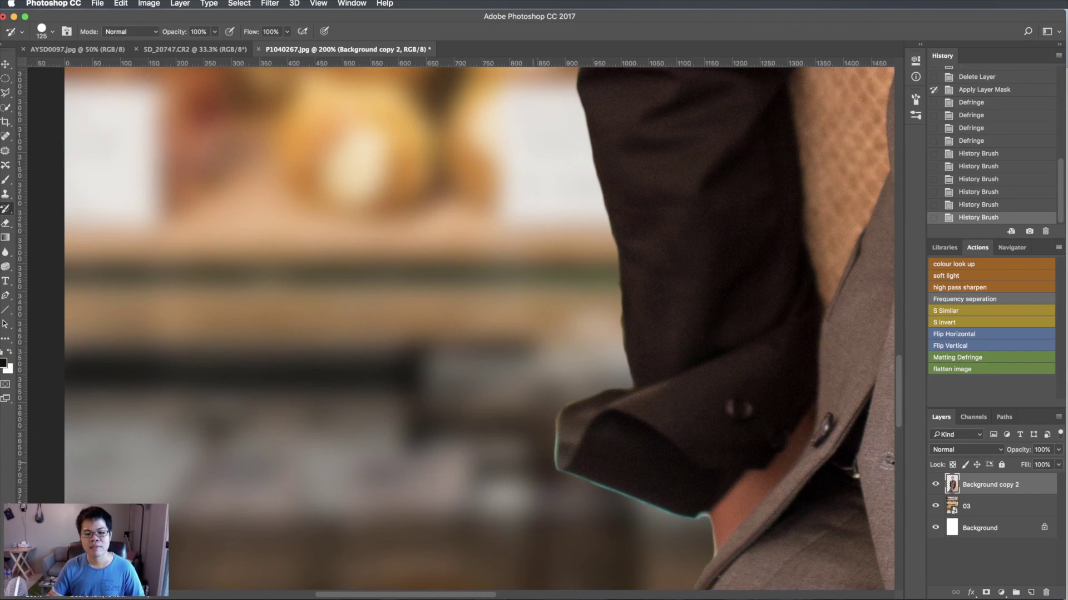
{"action": "scroll", "coordinate": [467, 323], "scroll_direction": "down", "scroll_amount": 2}
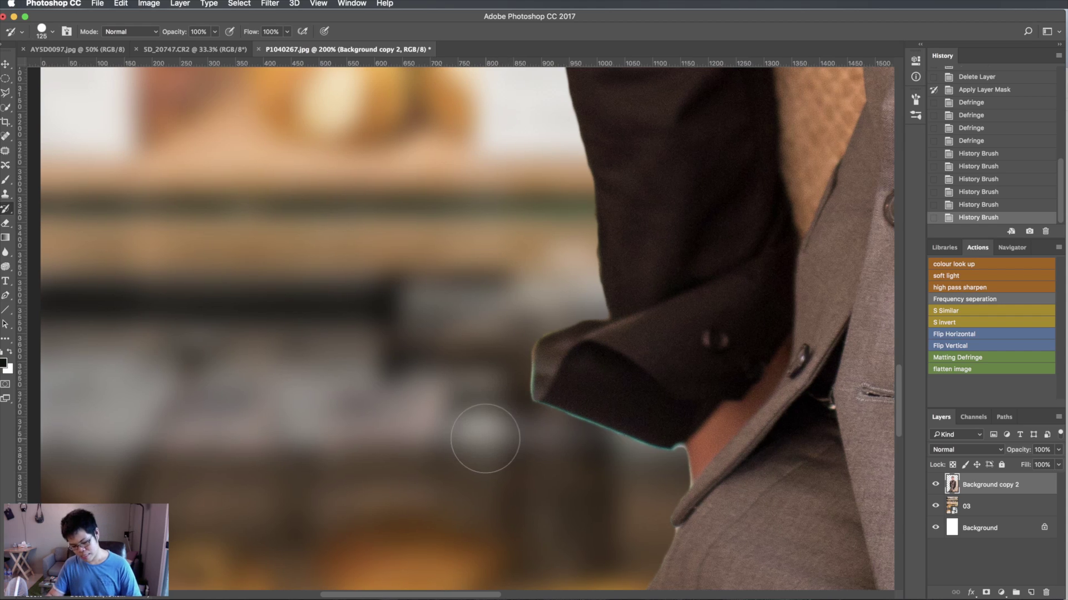
{"action": "key", "text": "l"}
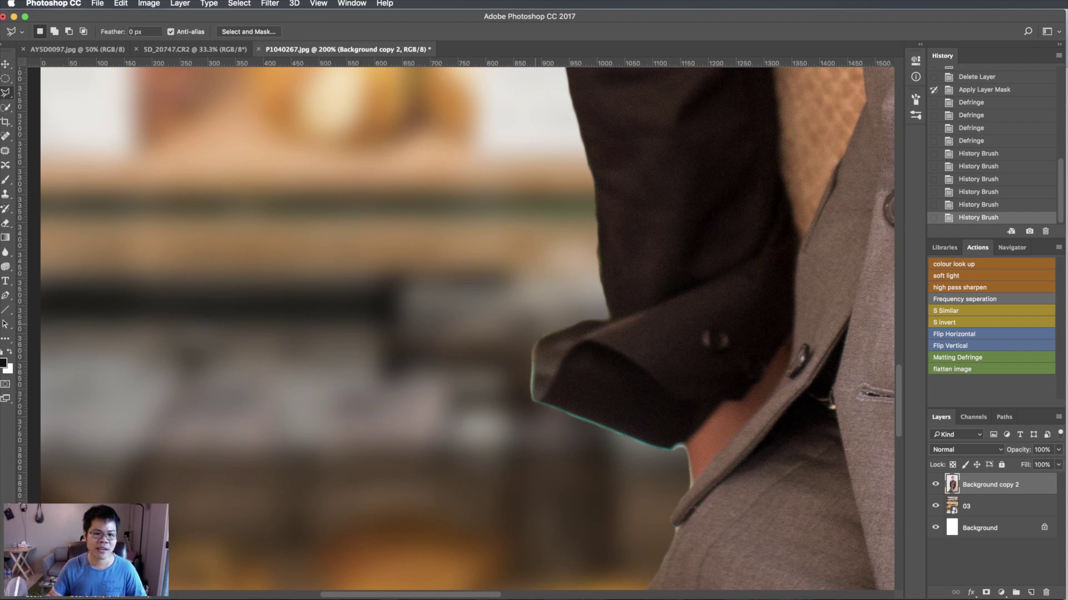
{"action": "scroll", "coordinate": [508, 333], "scroll_direction": "up", "scroll_amount": 2}
{"action": "scroll", "coordinate": [508, 334], "scroll_direction": "up", "scroll_amount": 2}
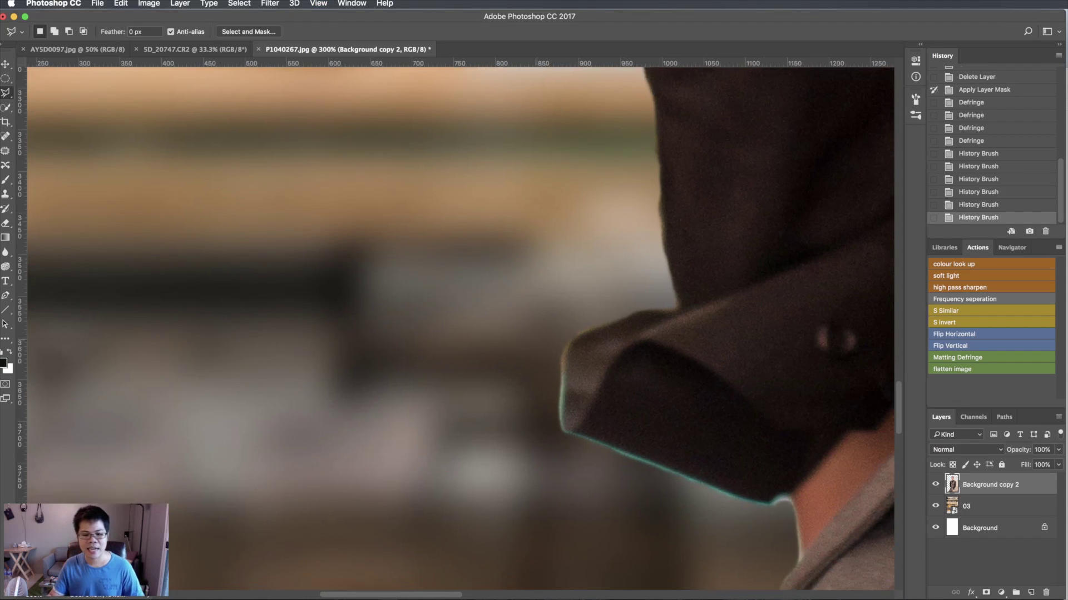
{"action": "scroll", "coordinate": [507, 334], "scroll_direction": "right", "scroll_amount": 1}
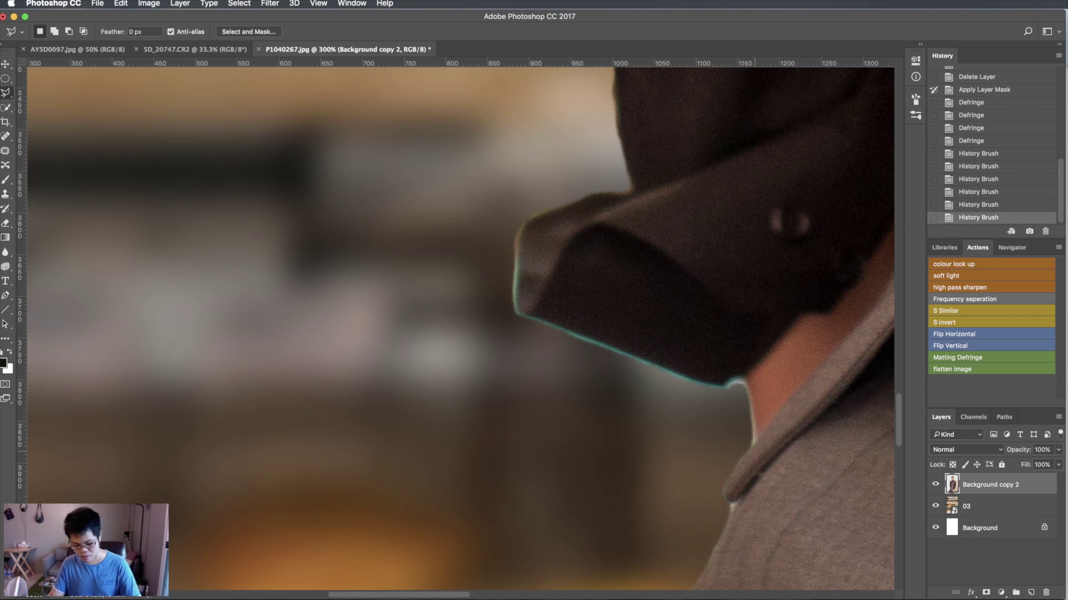
{"action": "scroll", "coordinate": [642, 340], "scroll_direction": "up", "scroll_amount": 1}
{"action": "scroll", "coordinate": [642, 340], "scroll_direction": "up", "scroll_amount": 1}
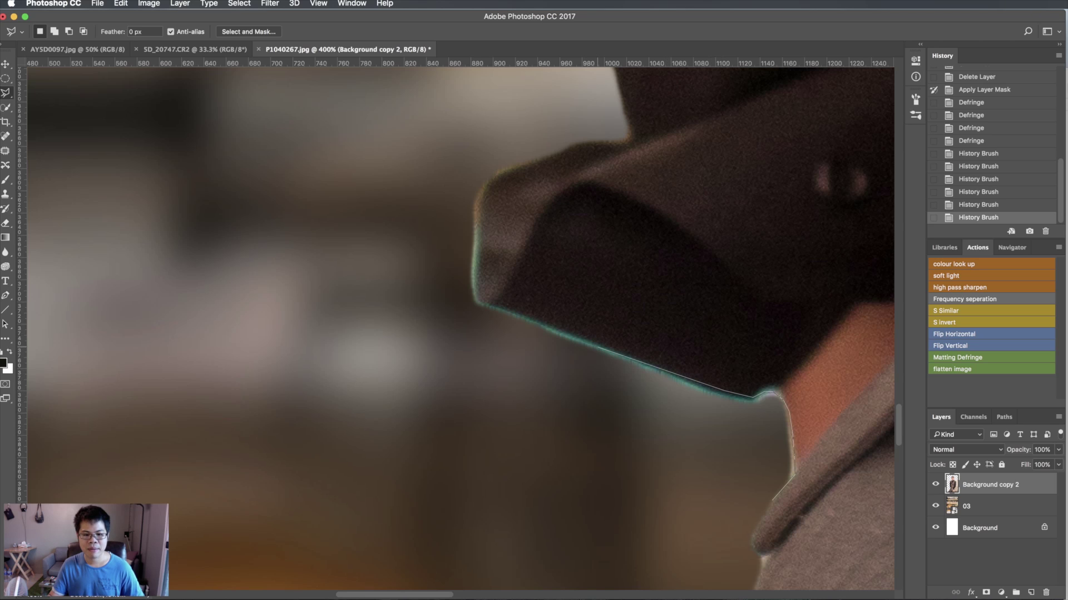
Close the lasso around the cuff's cyan fringe, feather it, delete the fringe, and deselect
{"action": "left_click", "coordinate": [564, 484]}
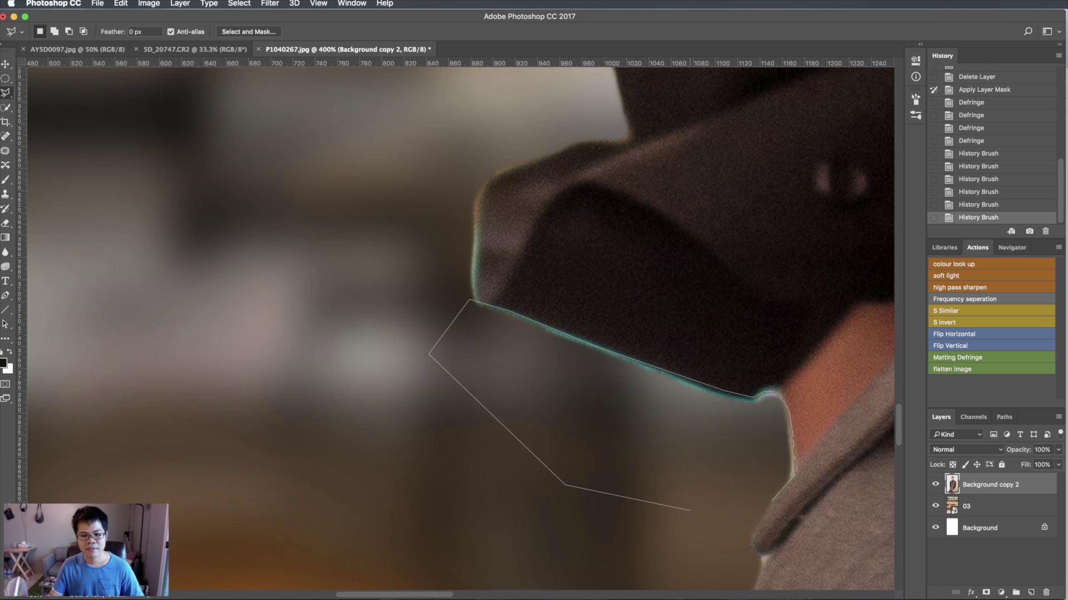
{"action": "double_click", "coordinate": [692, 511]}
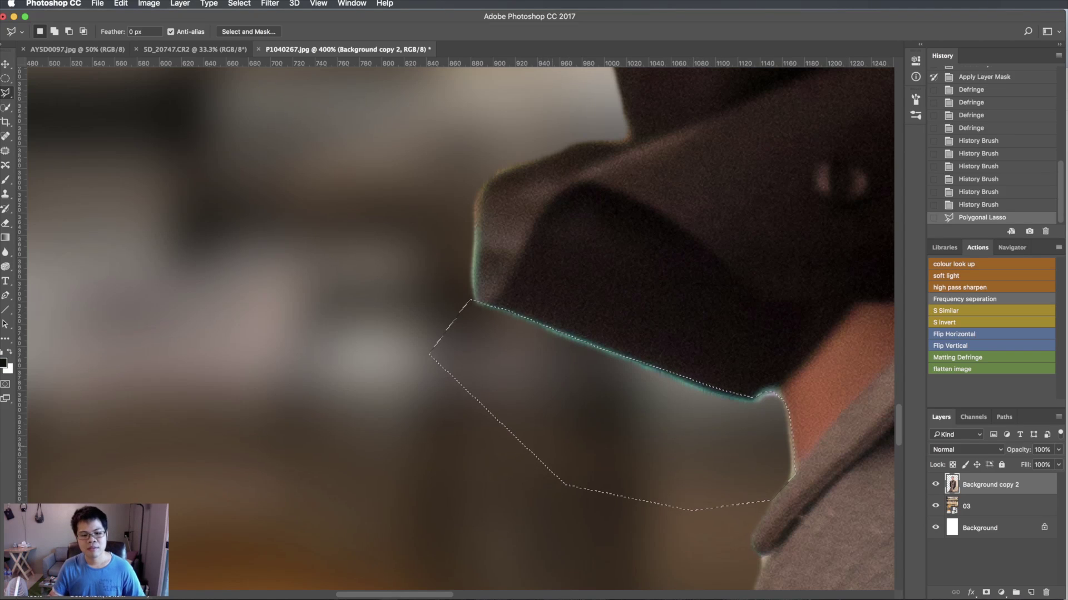
{"action": "right_click", "coordinate": [578, 430]}
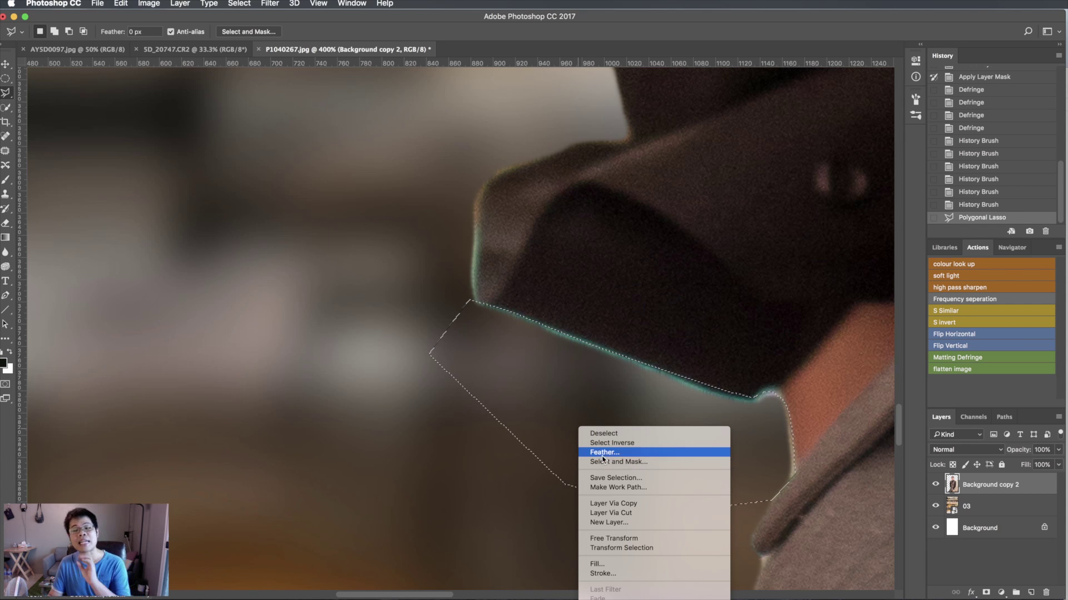
{"action": "left_click", "coordinate": [607, 453]}
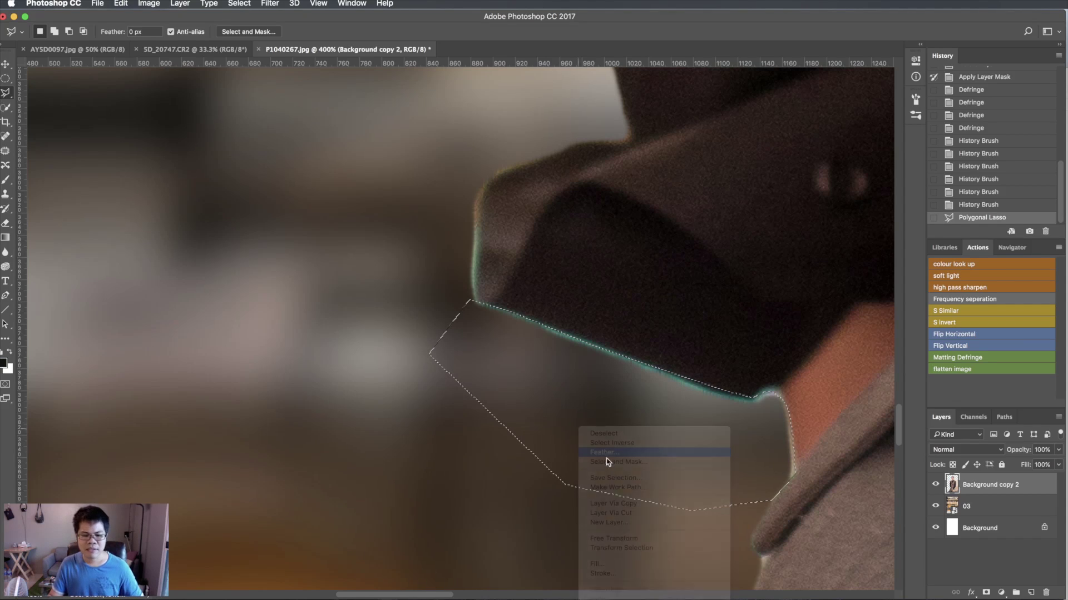
{"action": "left_click", "coordinate": [765, 379]}
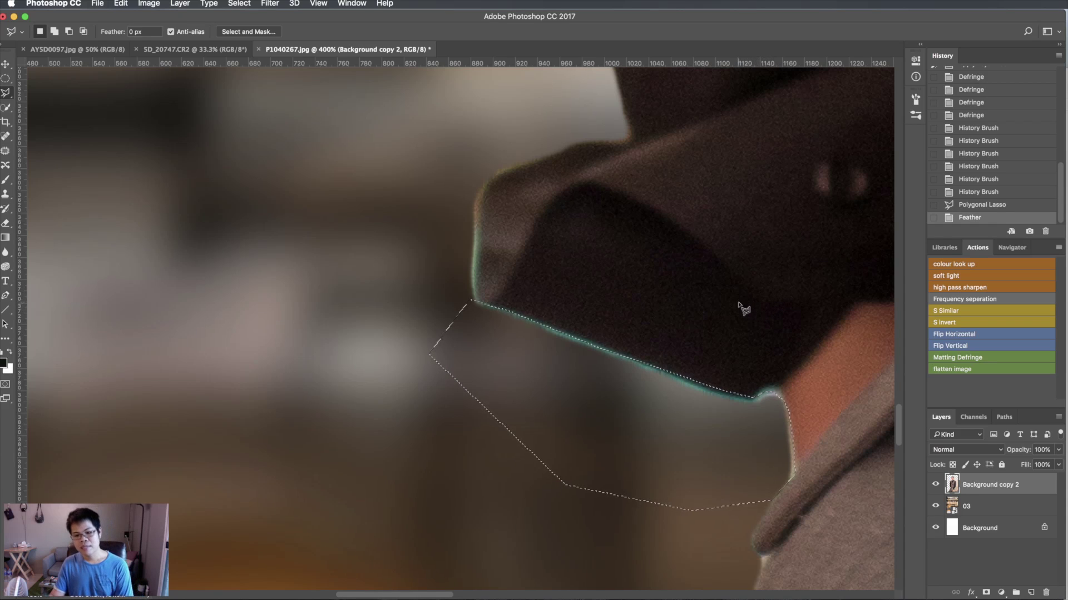
{"action": "key", "text": "Delete"}
{"action": "key", "text": "super+d"}
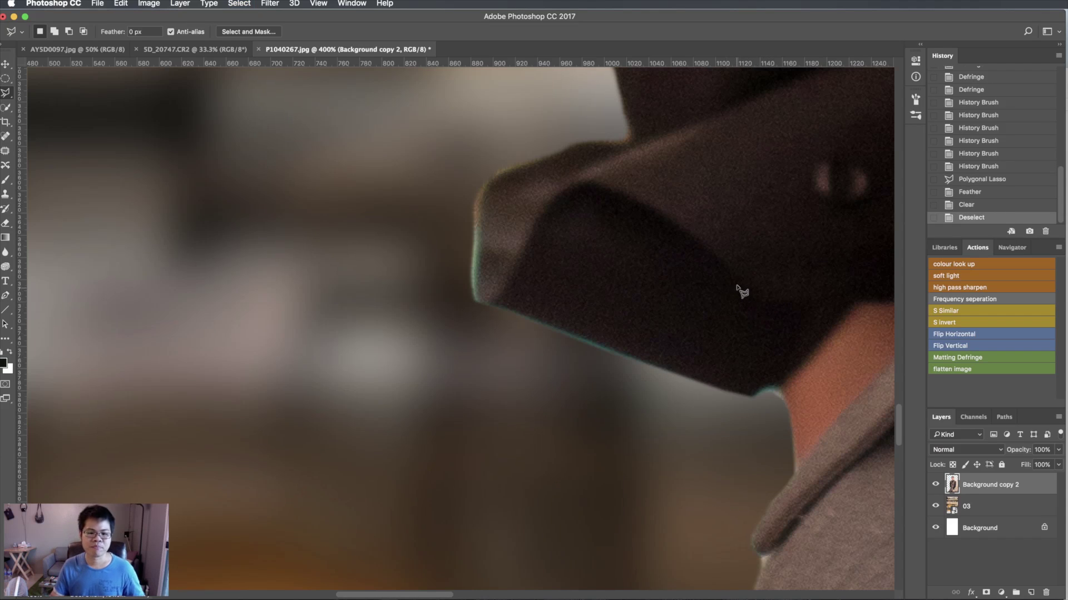
Desaturate the cyan fringe along the dark cap brim's edges with a smaller Sponge brush
{"action": "left_click", "coordinate": [7, 267]}
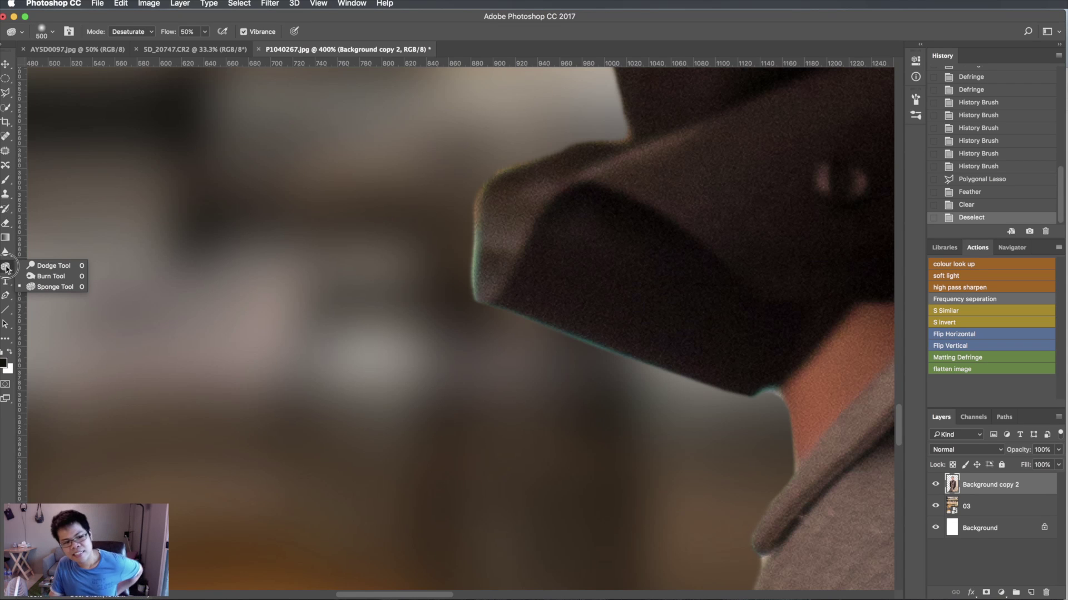
{"action": "left_click", "coordinate": [53, 287]}
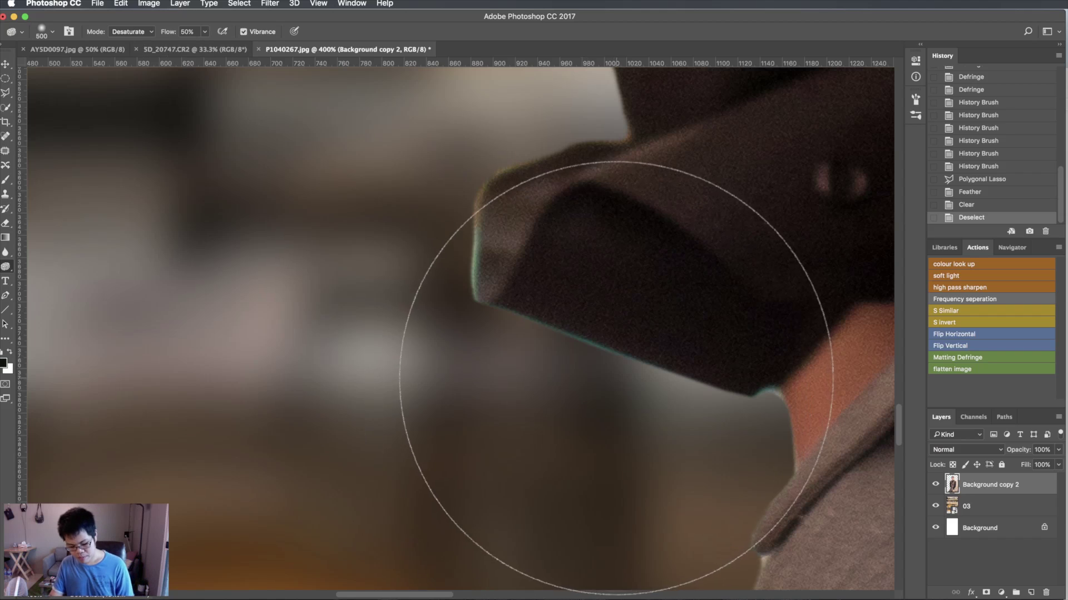
{"action": "key", "text": "bracketleft"}
{"action": "key", "text": "bracketleft"}
{"action": "key", "text": "bracketleft"}
{"action": "key", "text": "bracketleft"}
{"action": "key", "text": "bracketleft"}
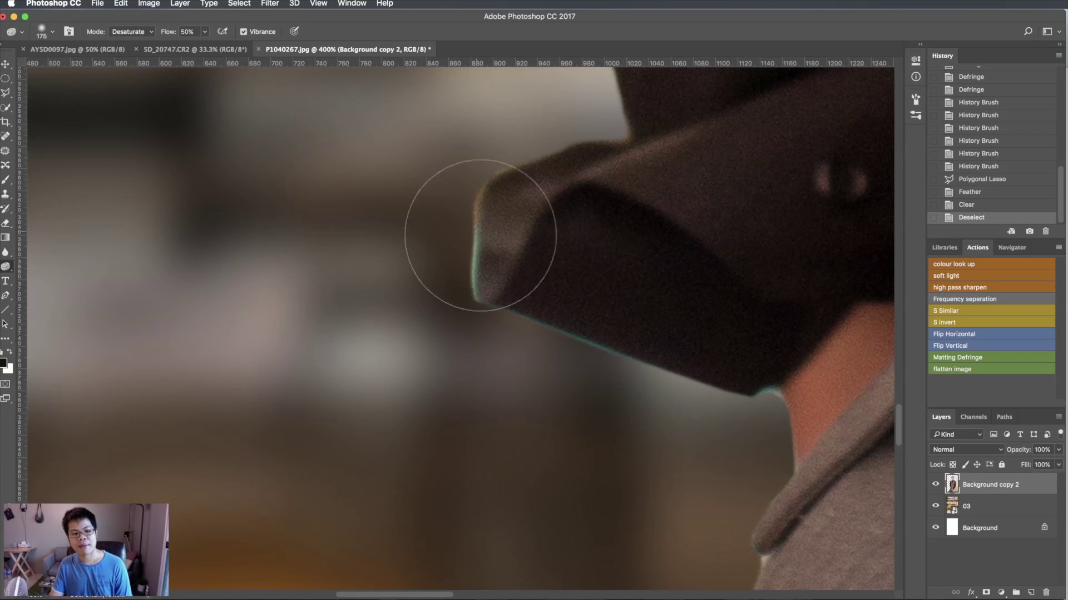
{"action": "key", "text": "bracketleft"}
{"action": "key", "text": "bracketleft"}
{"action": "key", "text": "bracketleft"}
{"action": "left_click_drag", "start_coordinate": [468, 196], "coordinate": [446, 300]}
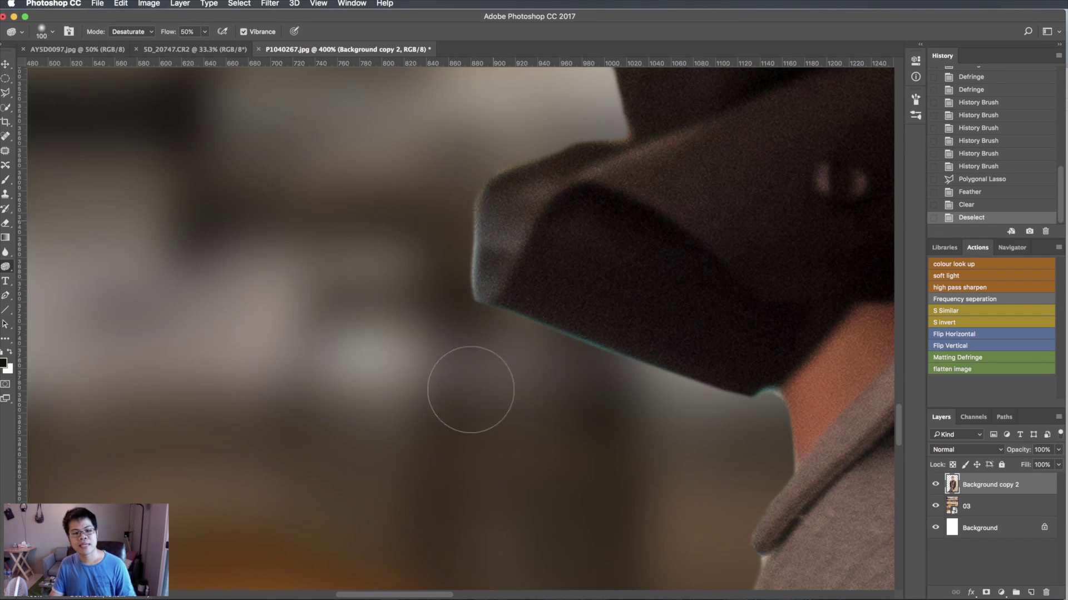
{"action": "mouse_move", "coordinate": [554, 333]}
{"action": "left_mouse_down"}
{"action": "mouse_move", "coordinate": [656, 362]}
{"action": "mouse_move", "coordinate": [528, 309]}
{"action": "mouse_move", "coordinate": [696, 307]}
{"action": "mouse_move", "coordinate": [723, 417]}
{"action": "mouse_move", "coordinate": [774, 377]}
{"action": "mouse_move", "coordinate": [600, 305]}
{"action": "mouse_move", "coordinate": [526, 333]}
{"action": "left_mouse_up"}
{"action": "left_click_drag", "start_coordinate": [649, 269], "coordinate": [639, 420]}
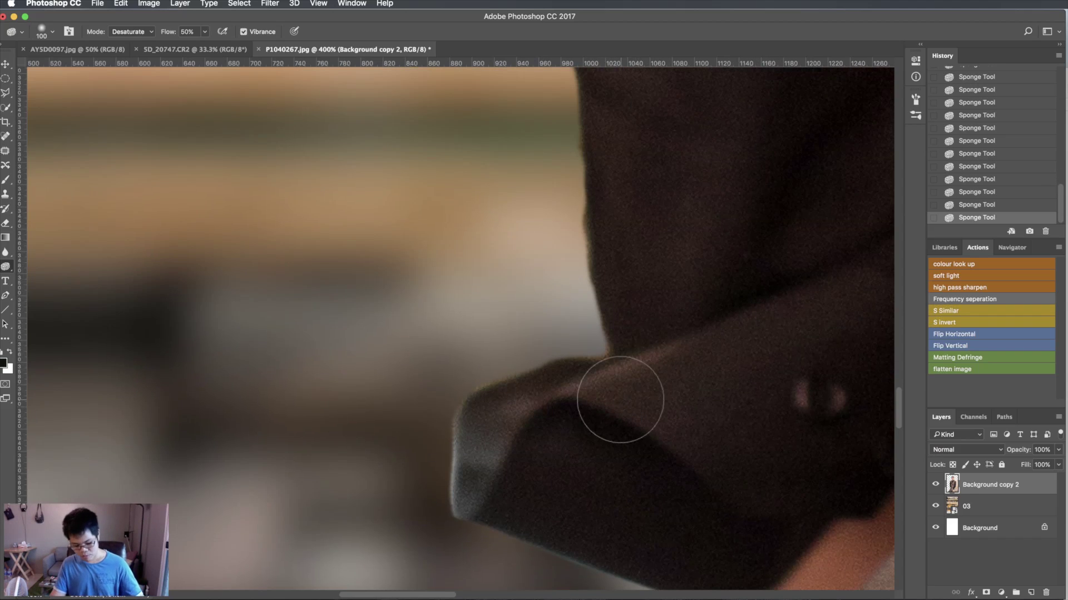
{"action": "scroll", "coordinate": [625, 410], "scroll_direction": "up", "scroll_amount": 2}
{"action": "scroll", "coordinate": [650, 341], "scroll_direction": "down", "scroll_amount": 3}
Zoom out to 33.3% to show the whole bakery photo and select layer 03
{"action": "scroll", "coordinate": [625, 342], "scroll_direction": "down", "scroll_amount": 2}
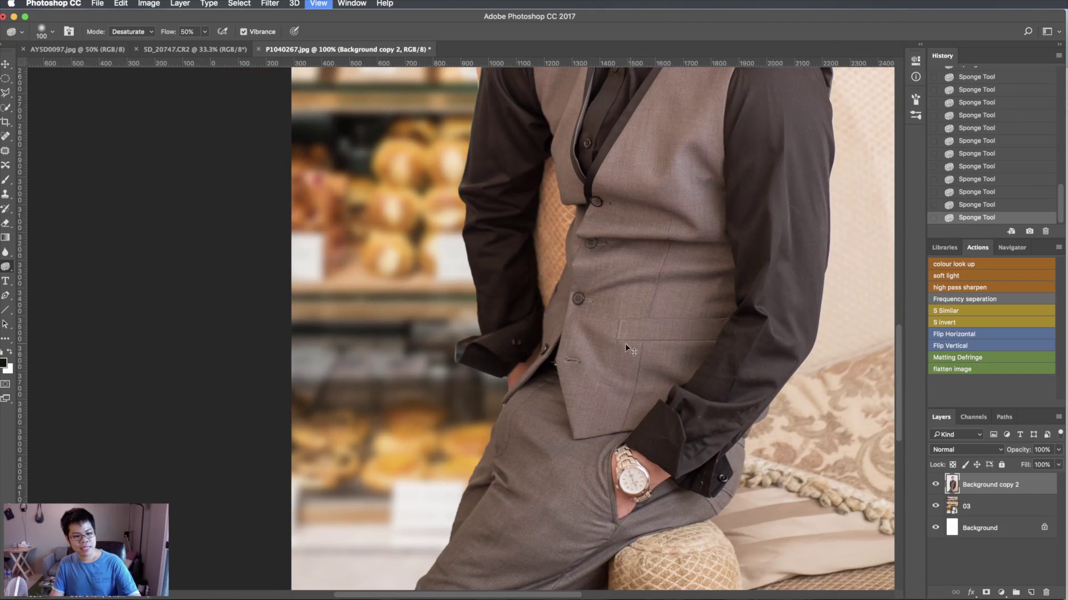
{"action": "key", "text": "ctrl+minus"}
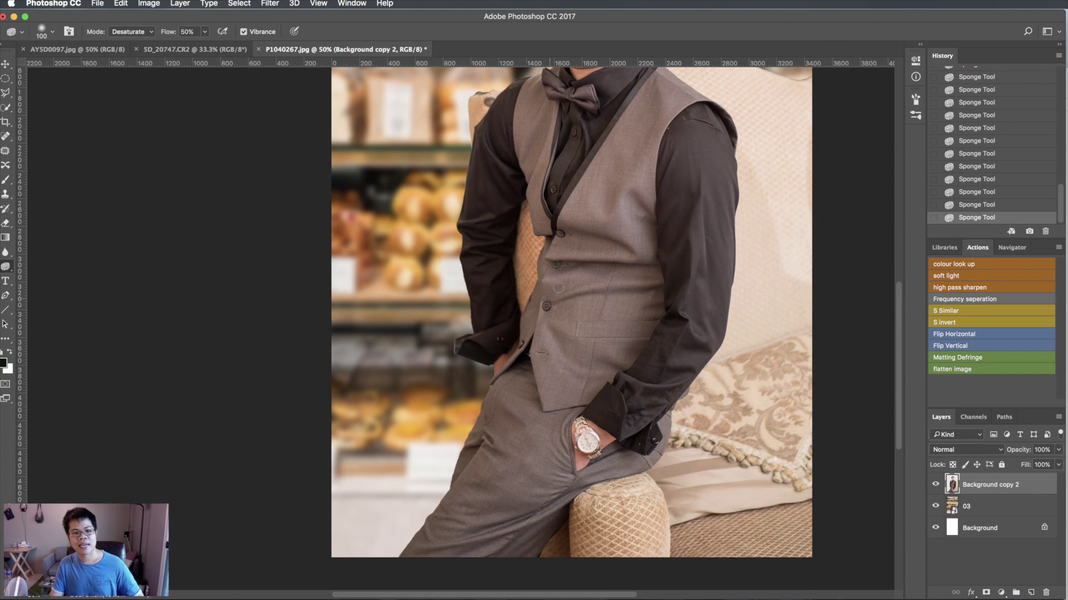
{"action": "left_click_drag", "start_coordinate": [407, 188], "coordinate": [393, 393]}
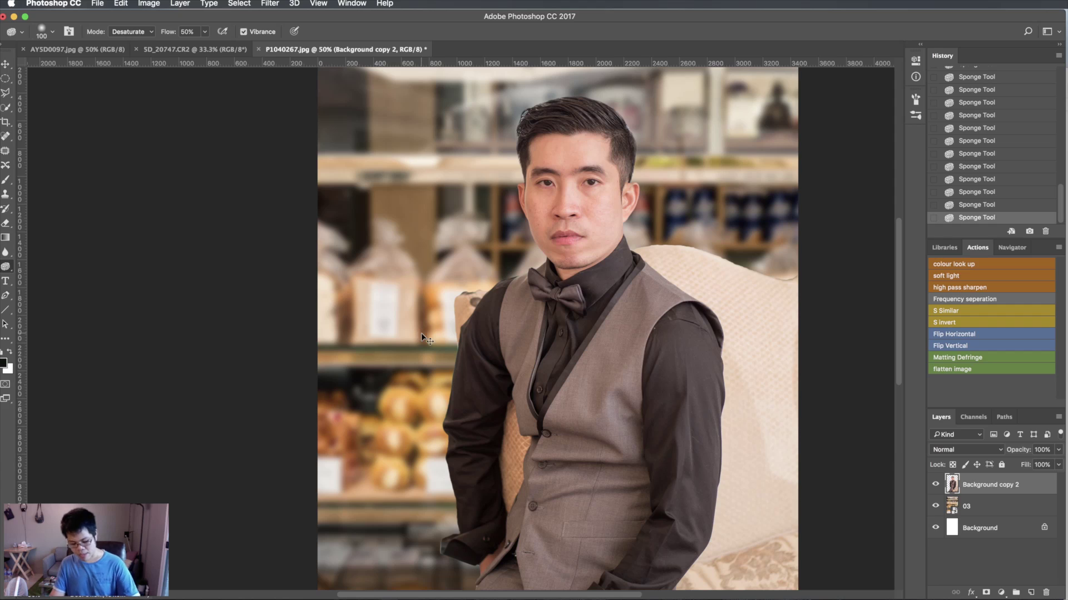
{"action": "key", "text": "ctrl+minus"}
{"action": "left_click_drag", "start_coordinate": [548, 390], "coordinate": [576, 301]}
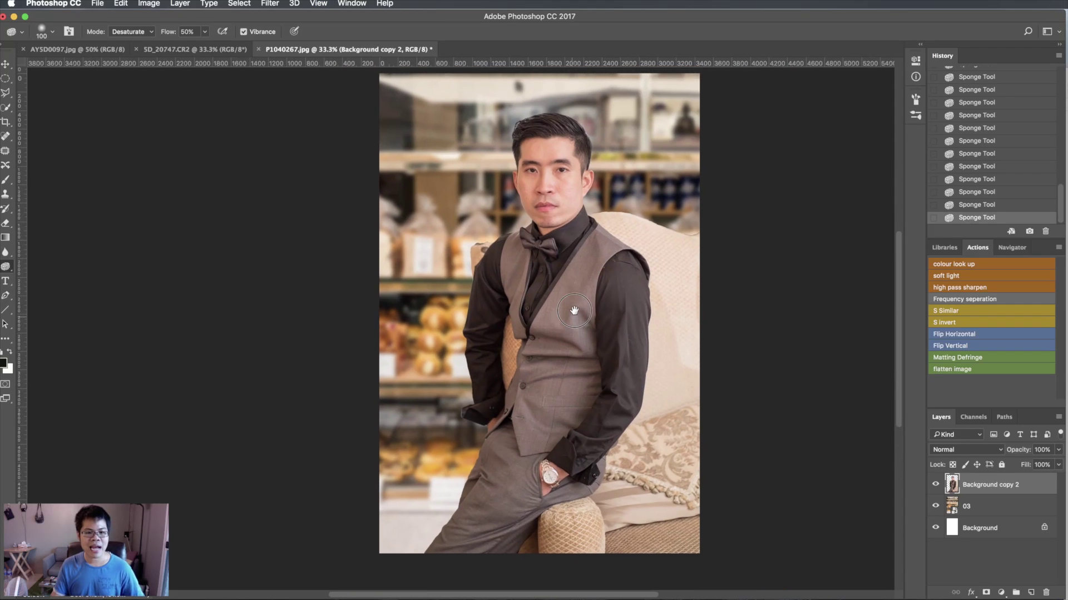
{"action": "left_click", "coordinate": [983, 504]}
{"action": "key", "text": "ctrl+m"}
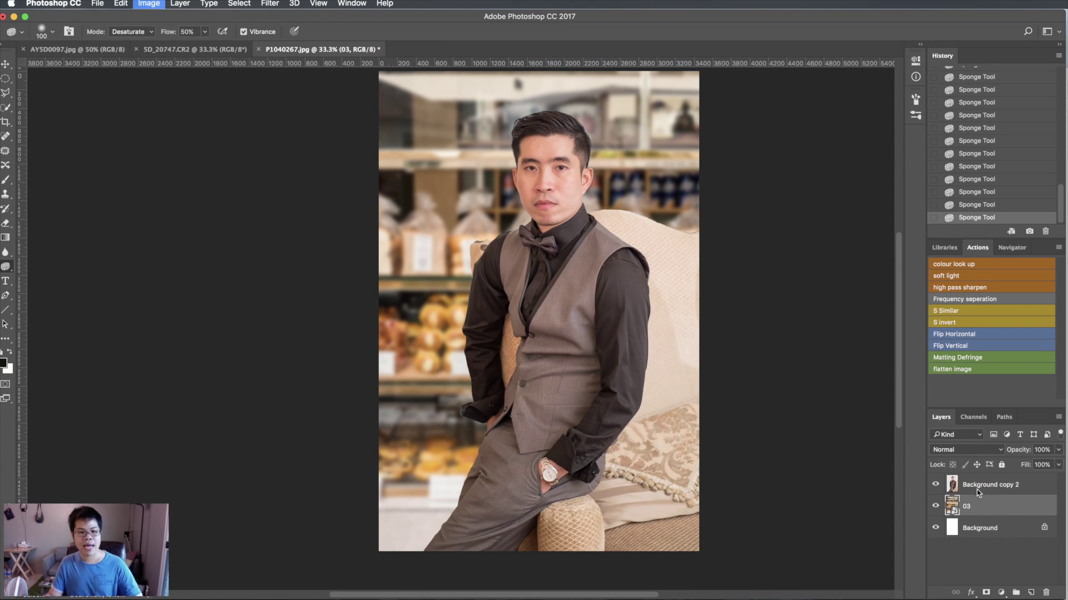
Lift layer 03's midtones slightly with a Curves midpoint, then select Background copy 2
{"action": "left_click_drag", "start_coordinate": [713, 267], "coordinate": [931, 161]}
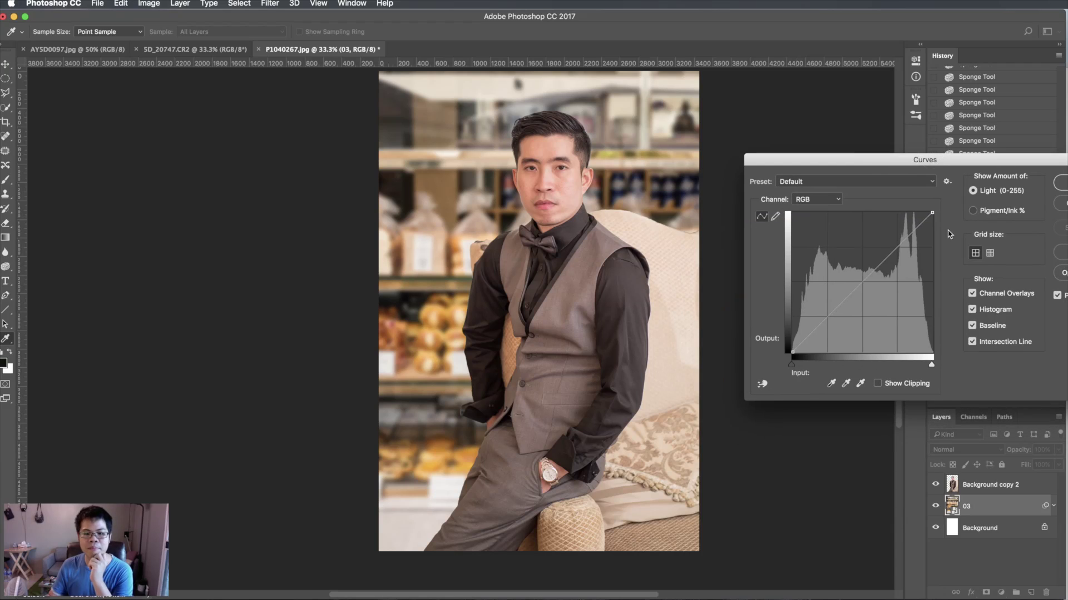
{"action": "left_click_drag", "start_coordinate": [863, 285], "coordinate": [863, 259]}
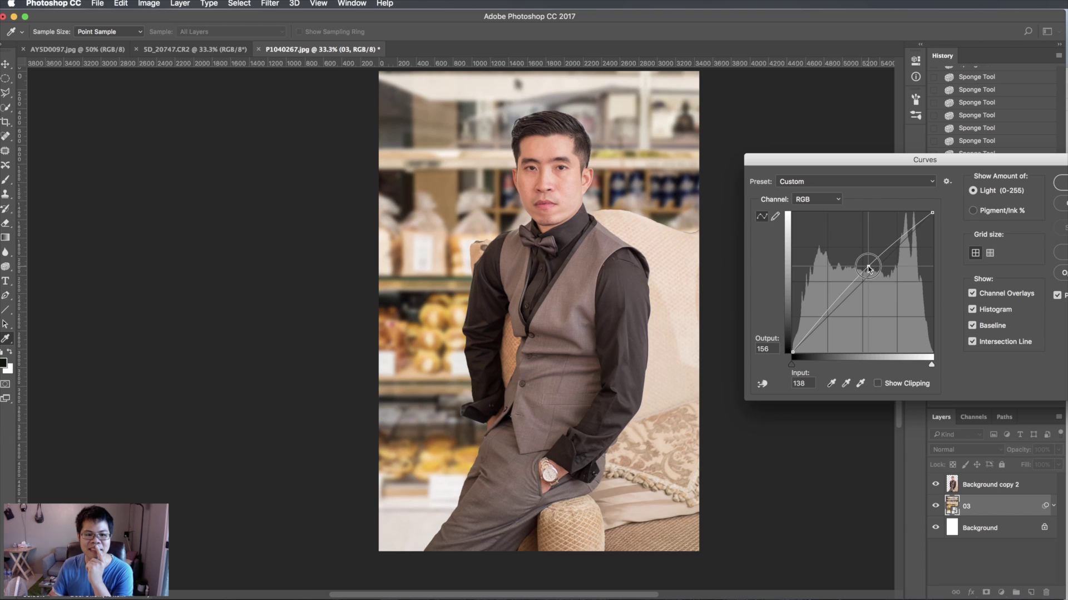
{"action": "left_click_drag", "start_coordinate": [864, 259], "coordinate": [868, 271]}
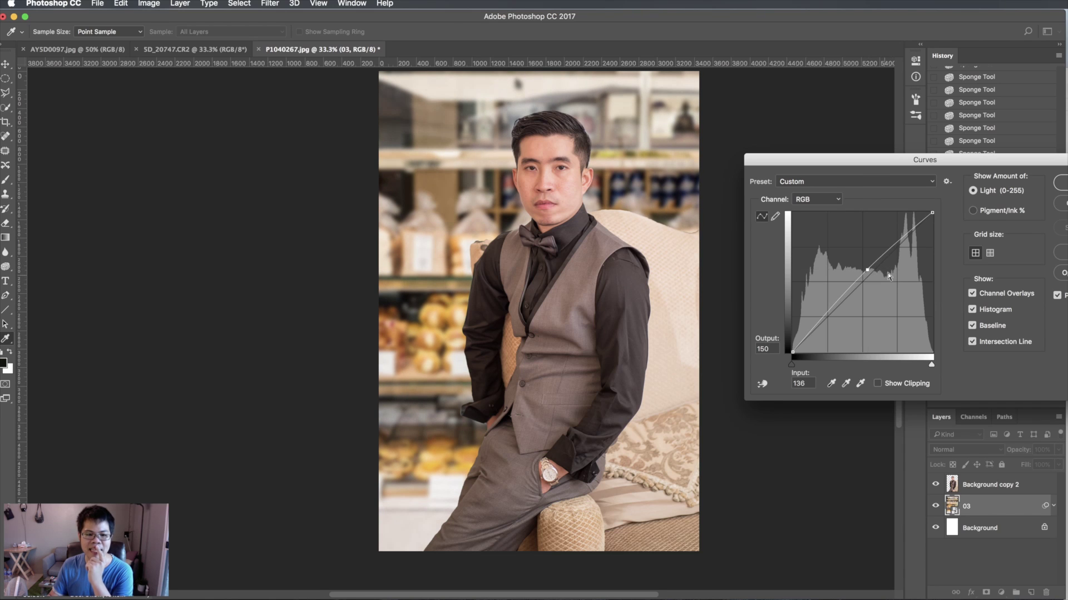
{"action": "left_click", "coordinate": [1059, 185]}
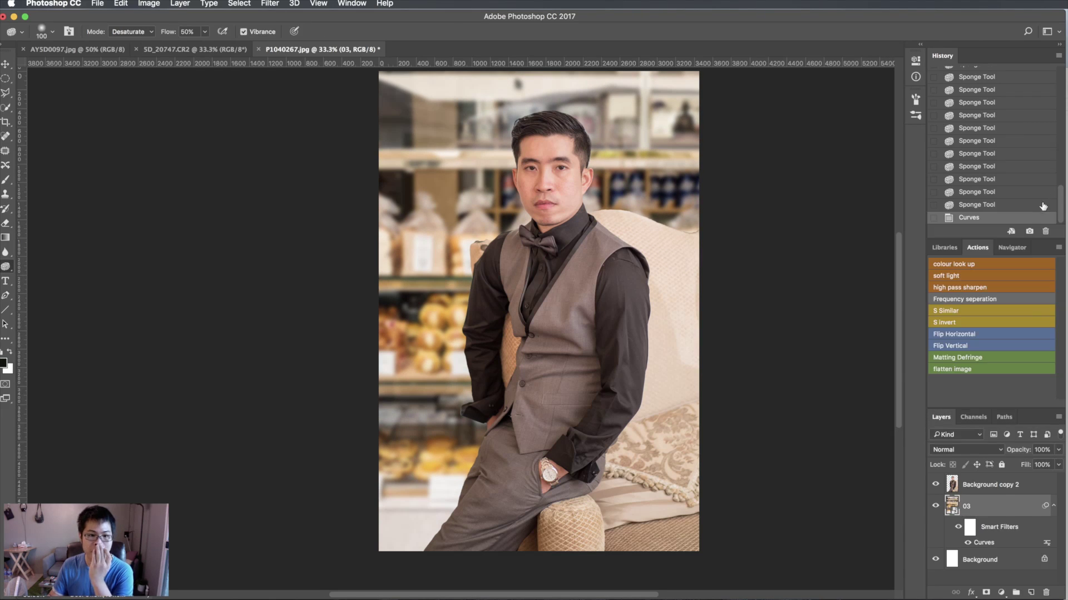
{"action": "left_click", "coordinate": [1001, 482]}
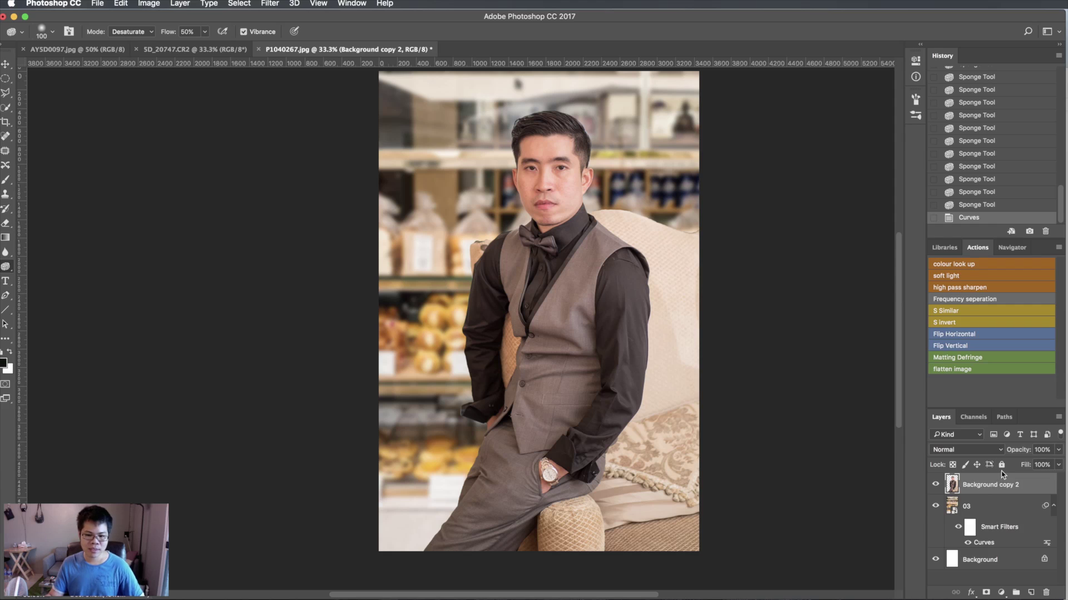
Run the colour lookup action and set the Color Lookup 1 layer to 48% opacity
{"action": "left_click", "coordinate": [969, 265]}
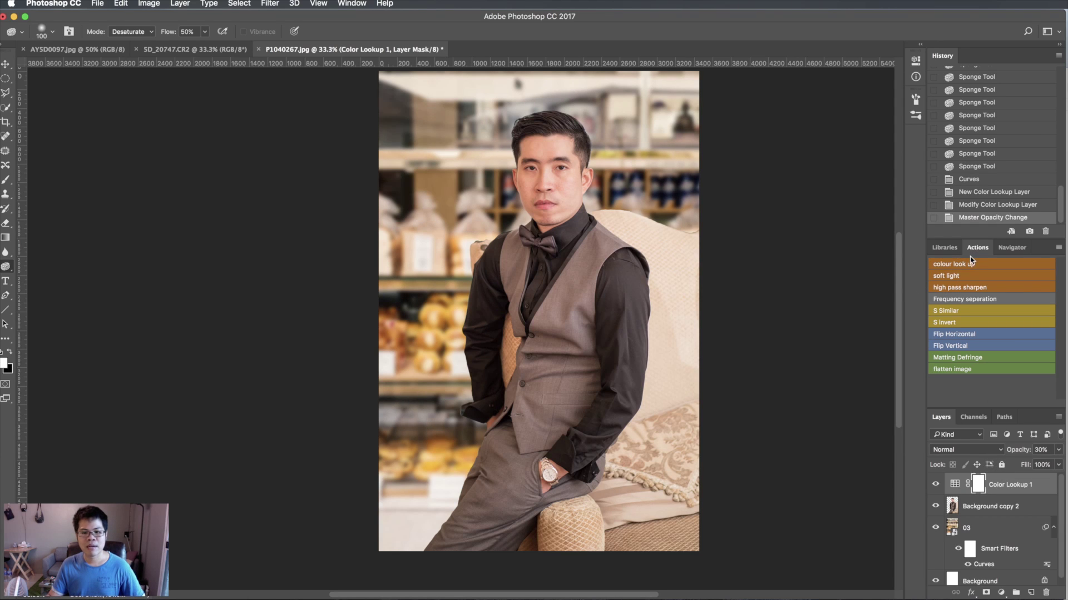
{"action": "left_click", "coordinate": [1029, 485]}
{"action": "left_click", "coordinate": [1059, 450]}
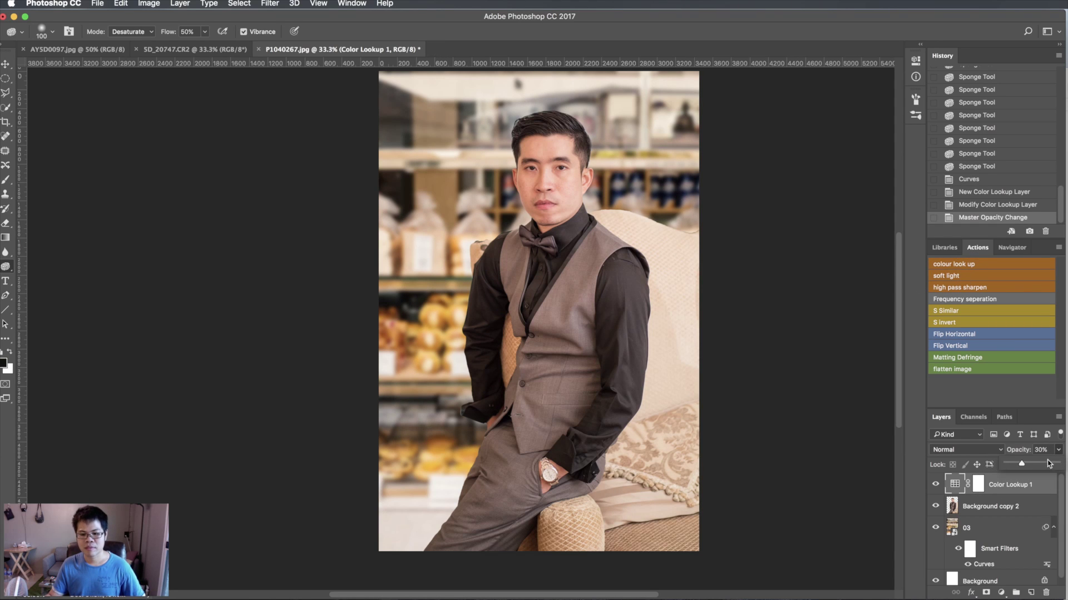
{"action": "left_click", "coordinate": [1045, 465]}
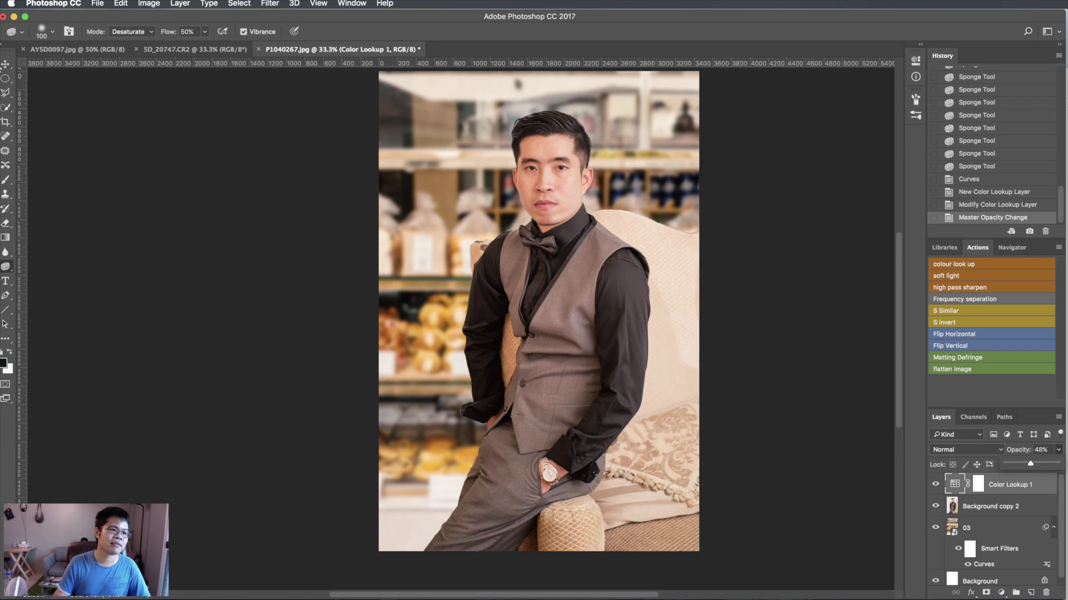
{"action": "left_click", "coordinate": [5, 65]}
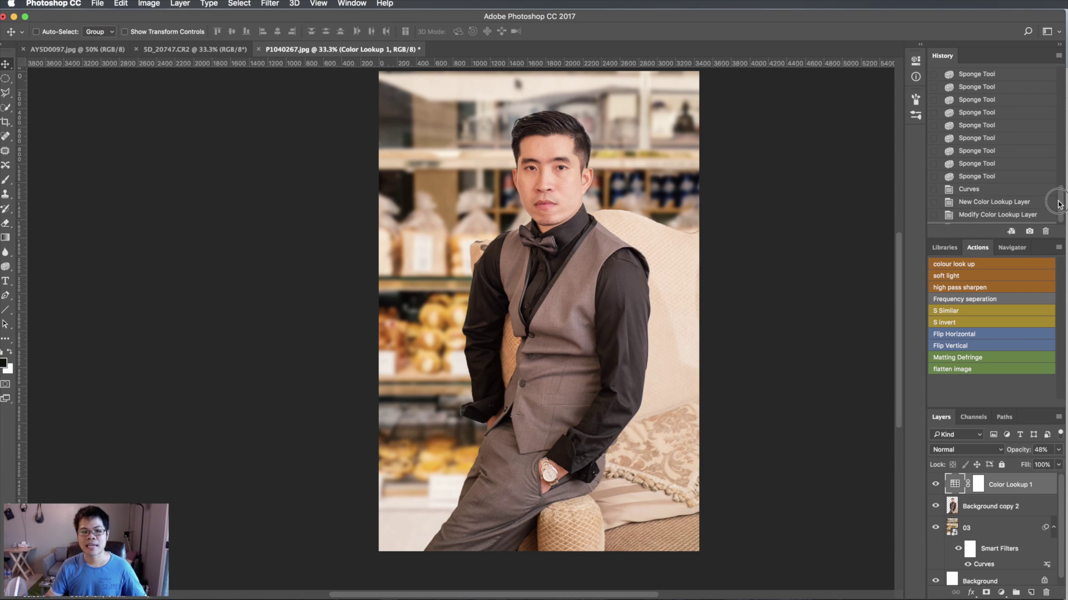
Toggle between the original History snapshot and the edited composite to compare
{"action": "left_click_drag", "start_coordinate": [1061, 203], "coordinate": [1018, 105]}
{"action": "left_click", "coordinate": [1030, 81]}
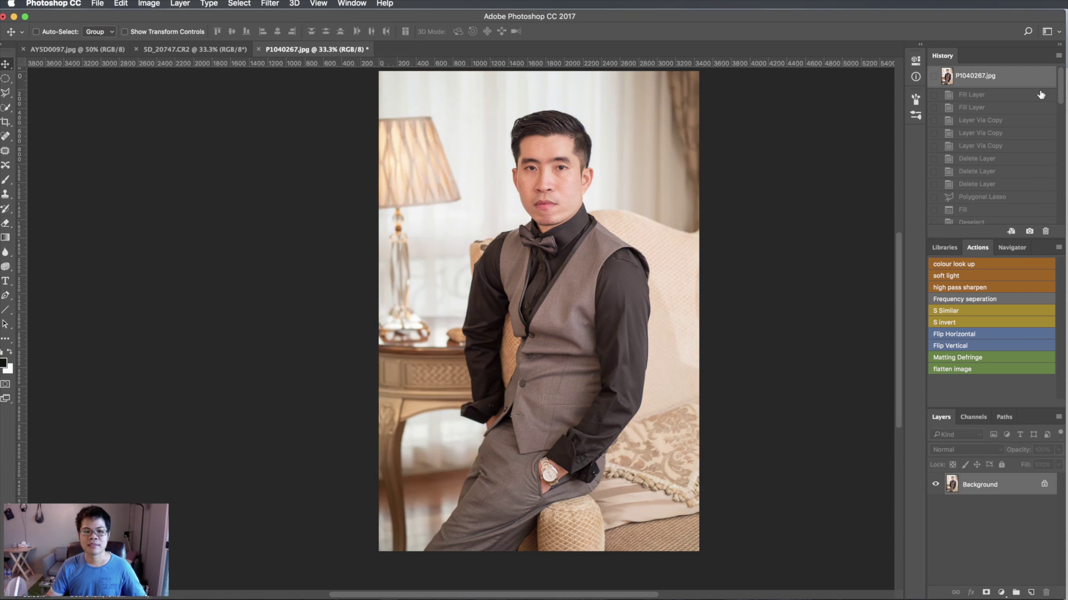
{"action": "left_click_drag", "start_coordinate": [1061, 97], "coordinate": [1056, 223]}
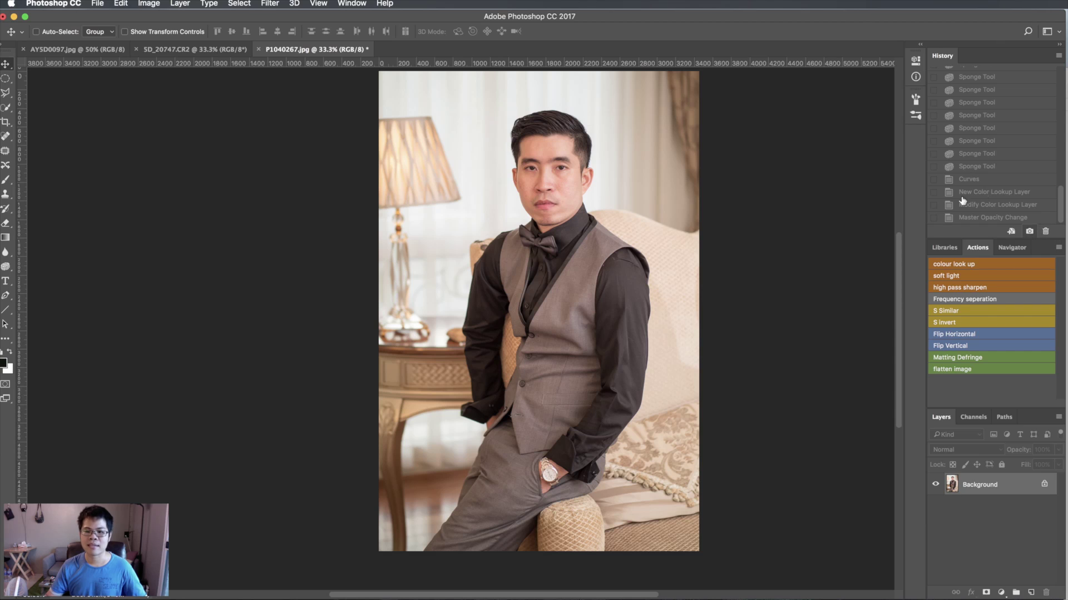
{"action": "left_click", "coordinate": [1010, 218]}
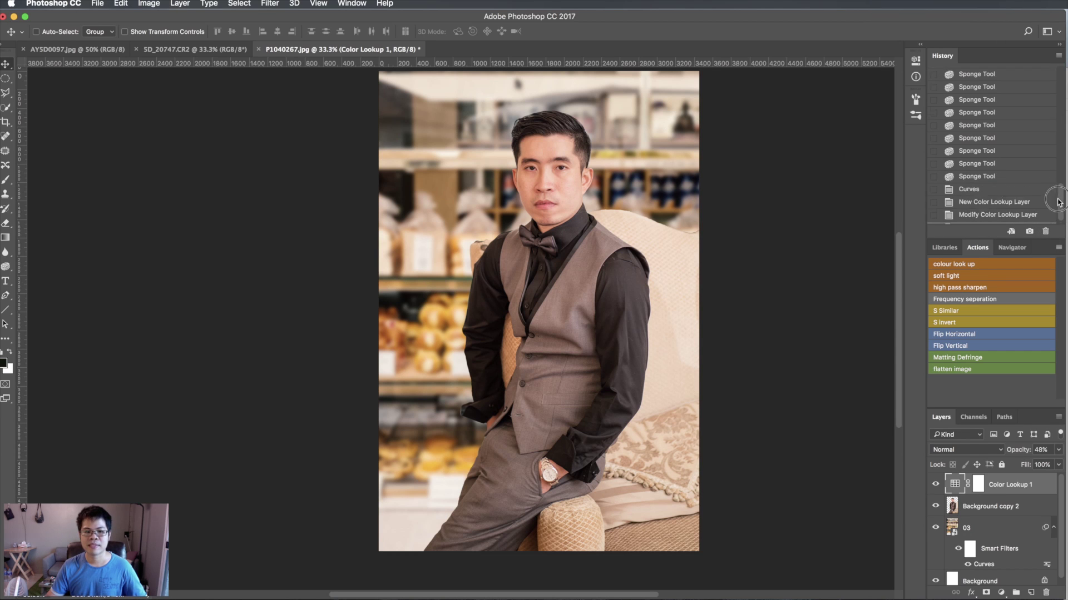
{"action": "left_click_drag", "start_coordinate": [1061, 213], "coordinate": [1061, 61]}
{"action": "left_click", "coordinate": [1009, 81]}
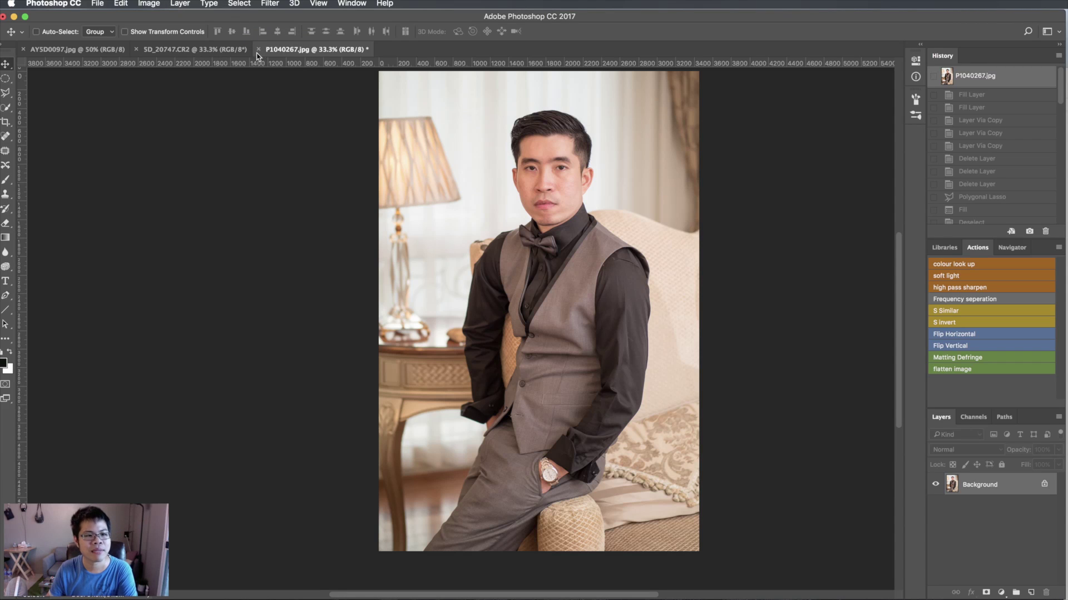
Switch to the 5D_20747.CR2 doctor photo and review its Camera Data in File Info
{"action": "left_click", "coordinate": [230, 46]}
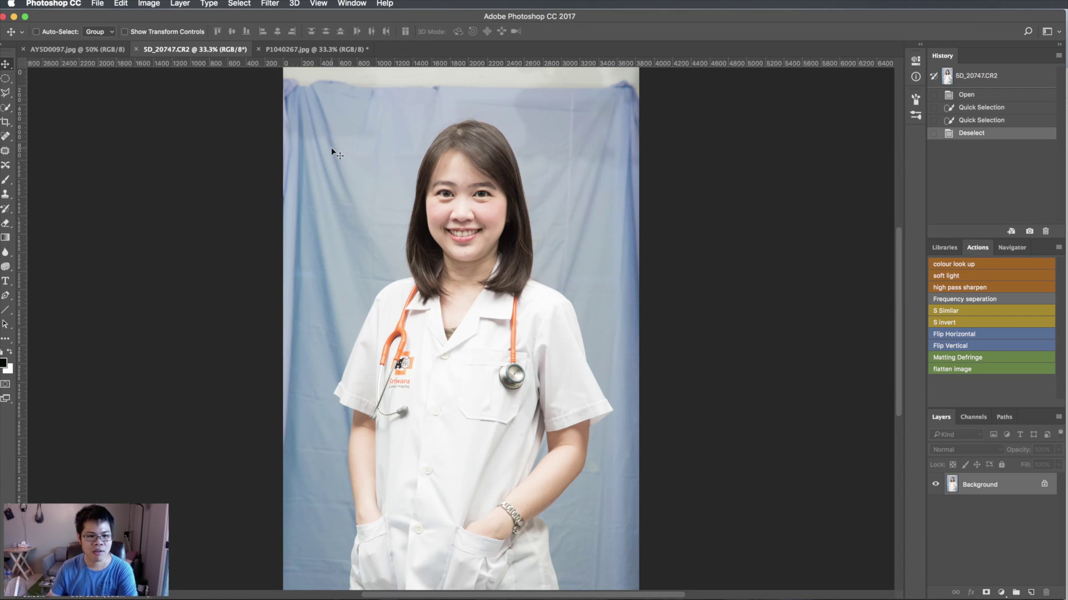
{"action": "key", "text": "ctrl+minus"}
{"action": "key", "text": "ctrl+minus"}
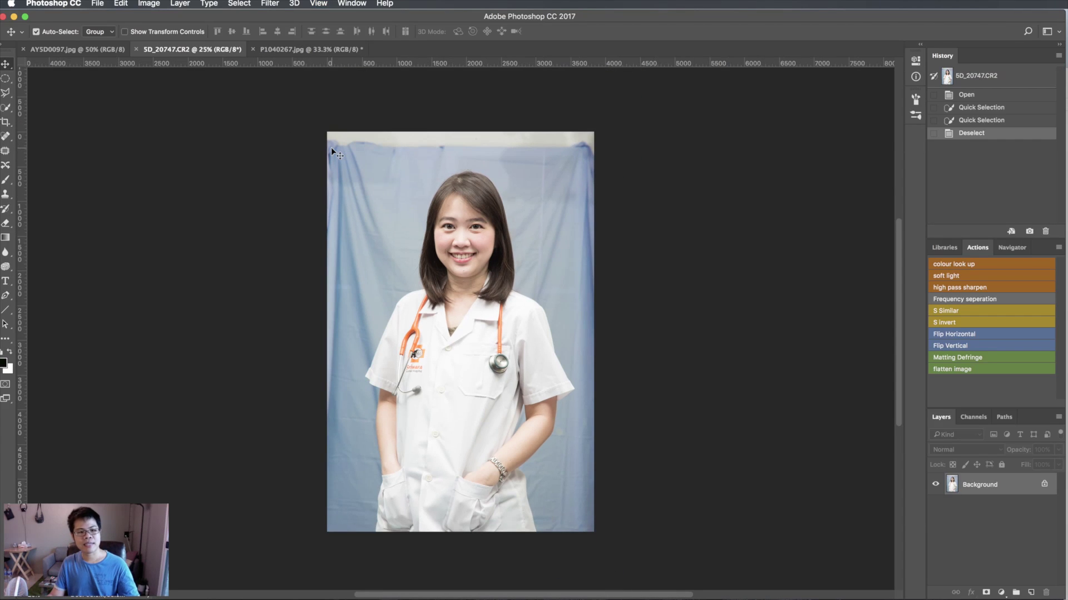
{"action": "left_click", "coordinate": [96, 4]}
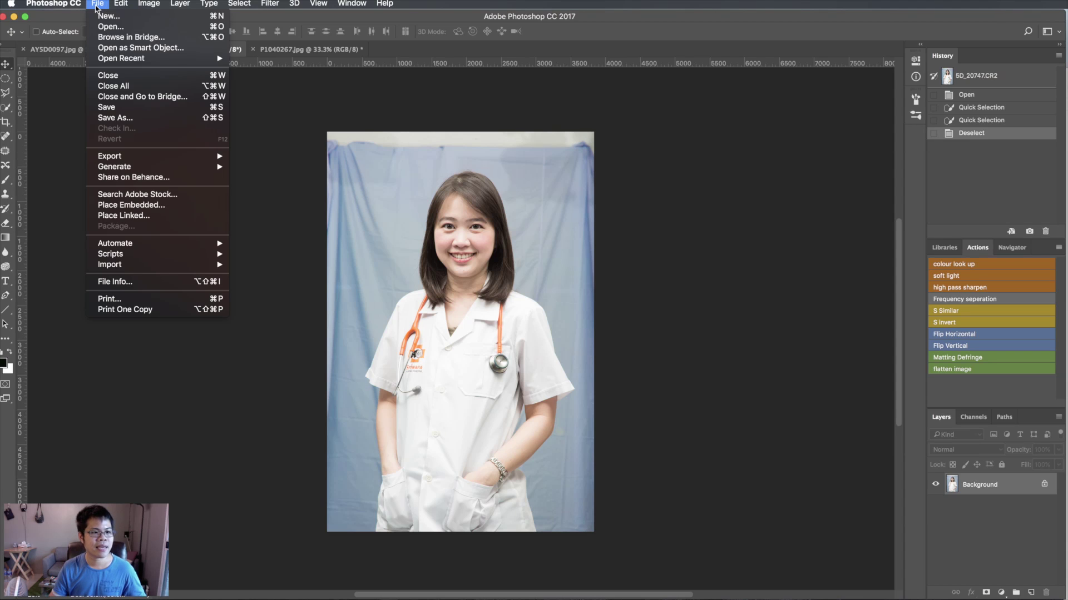
{"action": "left_click", "coordinate": [154, 282]}
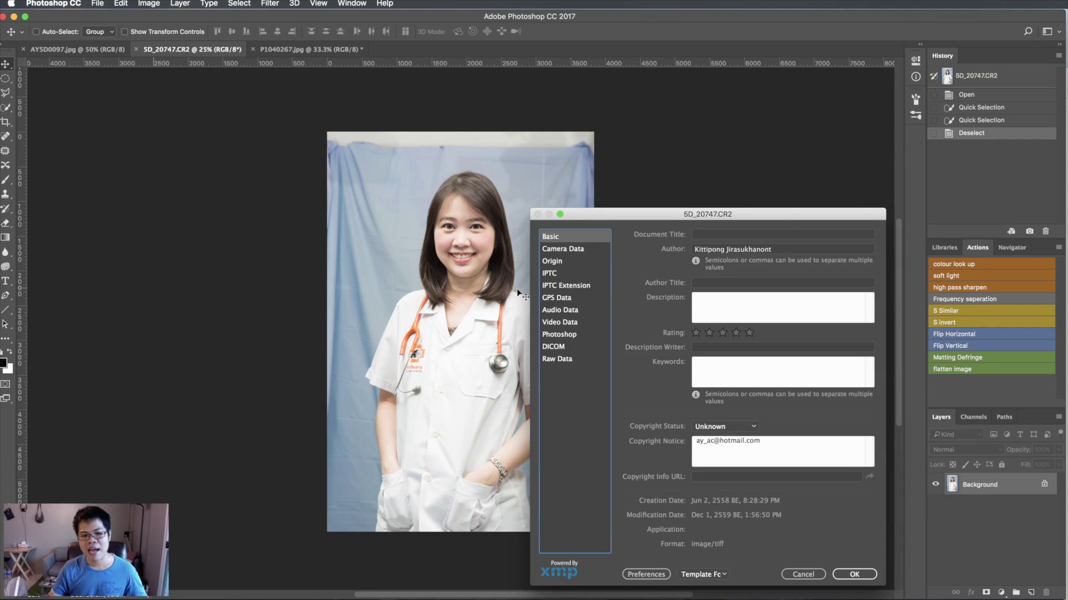
{"action": "left_click", "coordinate": [569, 253]}
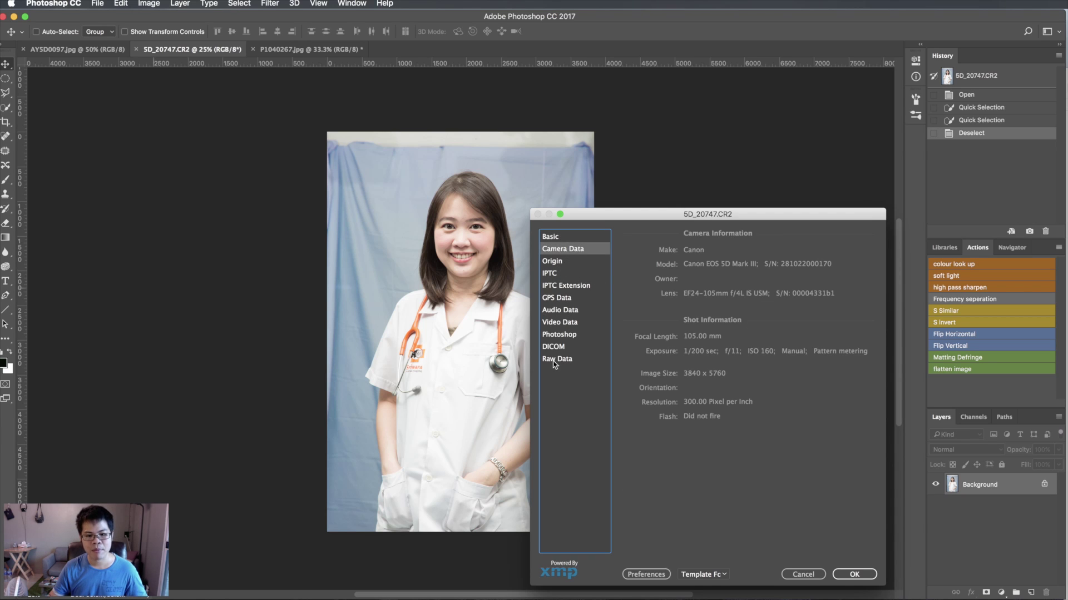
{"action": "left_click", "coordinate": [817, 577]}
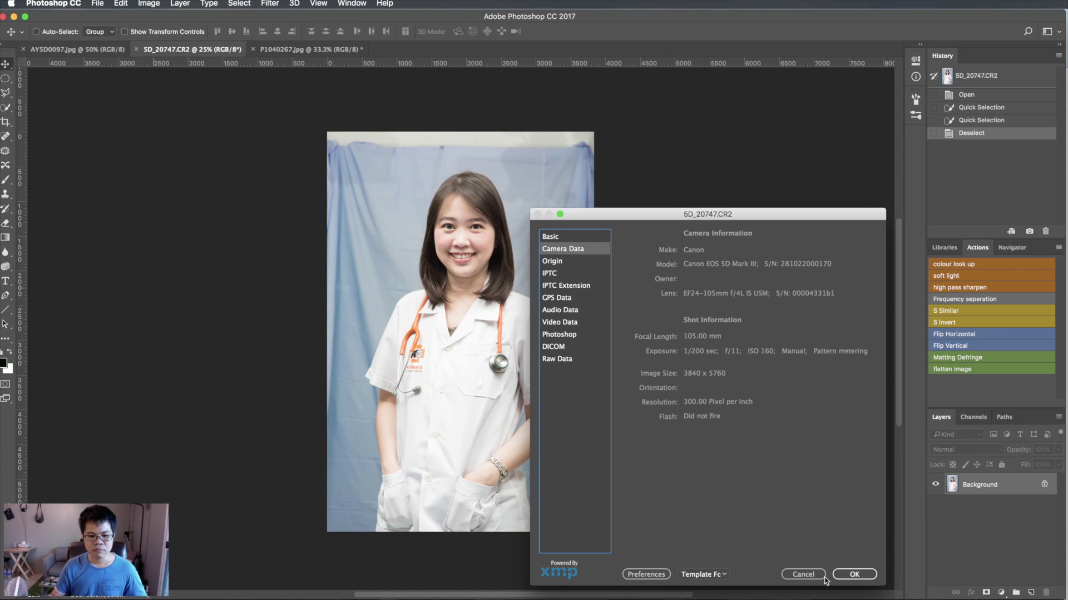
{"action": "left_click", "coordinate": [816, 576]}
Zoom in to inspect the doctor's face and coat, then zoom back out to the whole photo
{"action": "key", "text": "super+1"}
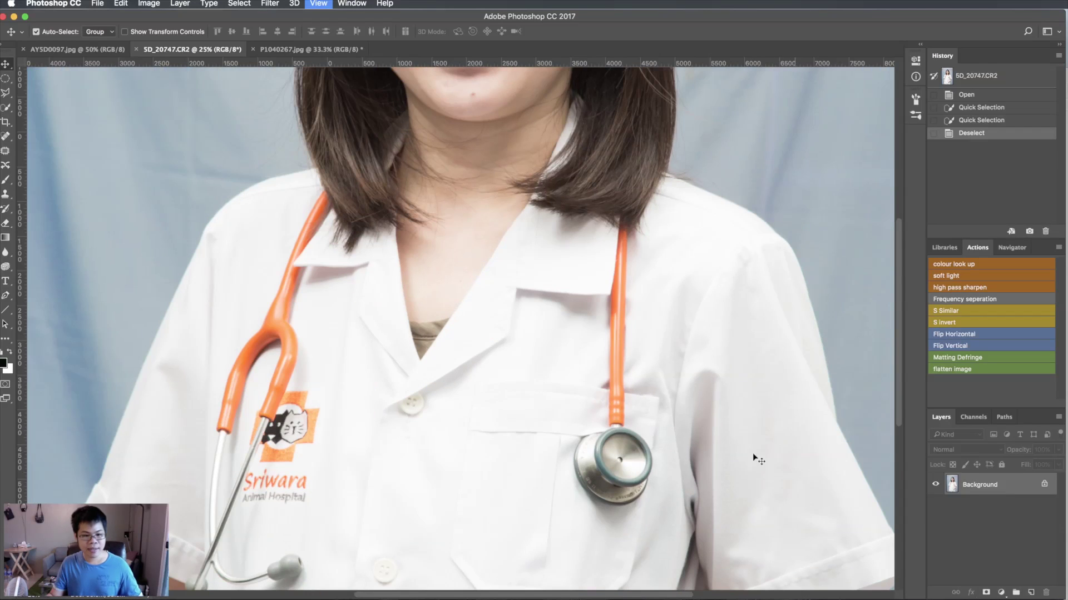
{"action": "mouse_move", "coordinate": [415, 233]}
{"action": "left_mouse_down"}
{"action": "mouse_move", "coordinate": [458, 417]}
{"action": "mouse_move", "coordinate": [449, 478]}
{"action": "left_mouse_up"}
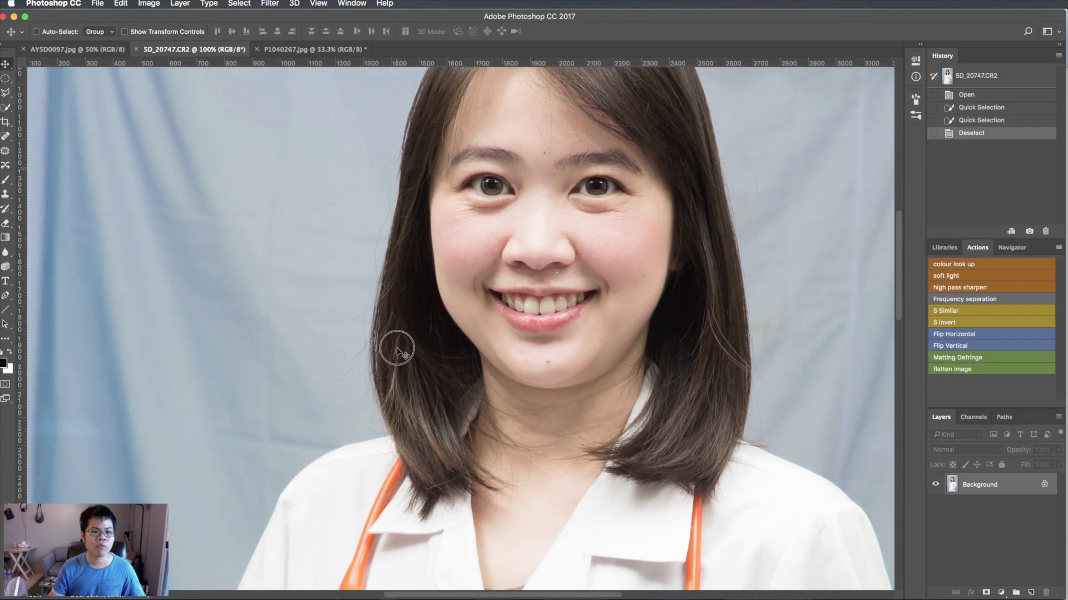
{"action": "scroll", "coordinate": [397, 352], "scroll_direction": "up", "scroll_amount": 10}
{"action": "scroll", "coordinate": [384, 364], "scroll_direction": "up", "scroll_amount": 5}
{"action": "scroll", "coordinate": [443, 264], "scroll_direction": "down", "scroll_amount": 3}
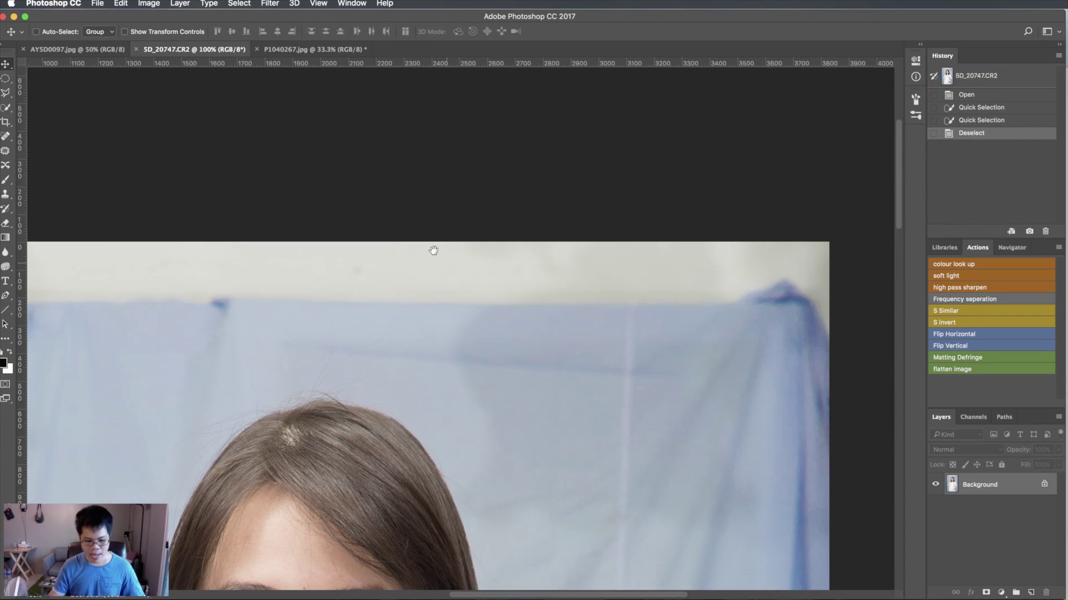
{"action": "key", "text": "super+minus"}
{"action": "key", "text": "super+minus"}
{"action": "key", "text": "super+minus"}
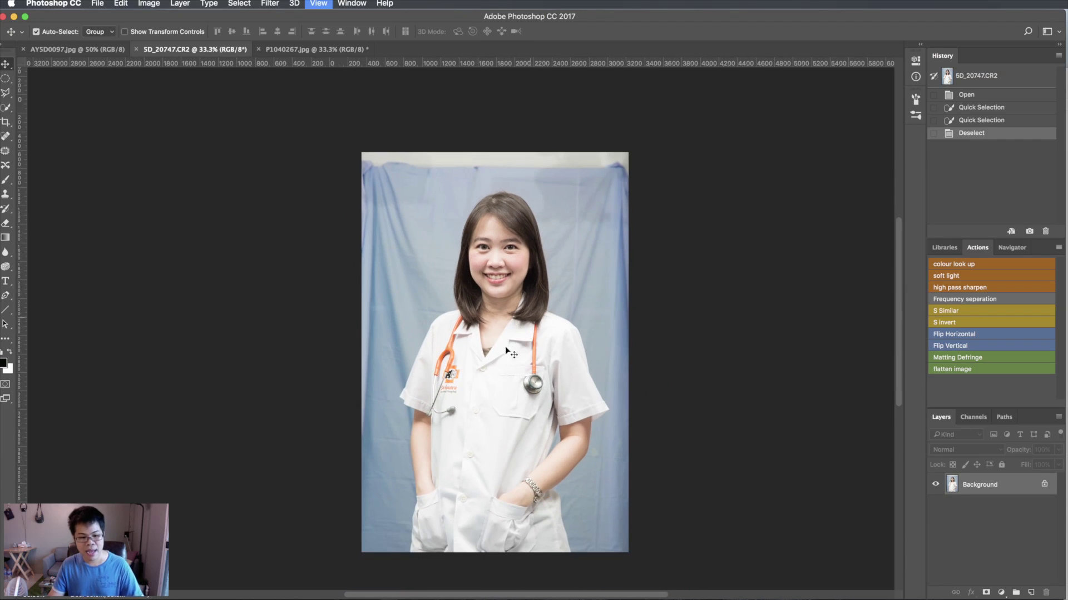
{"action": "key", "text": "super+minus"}
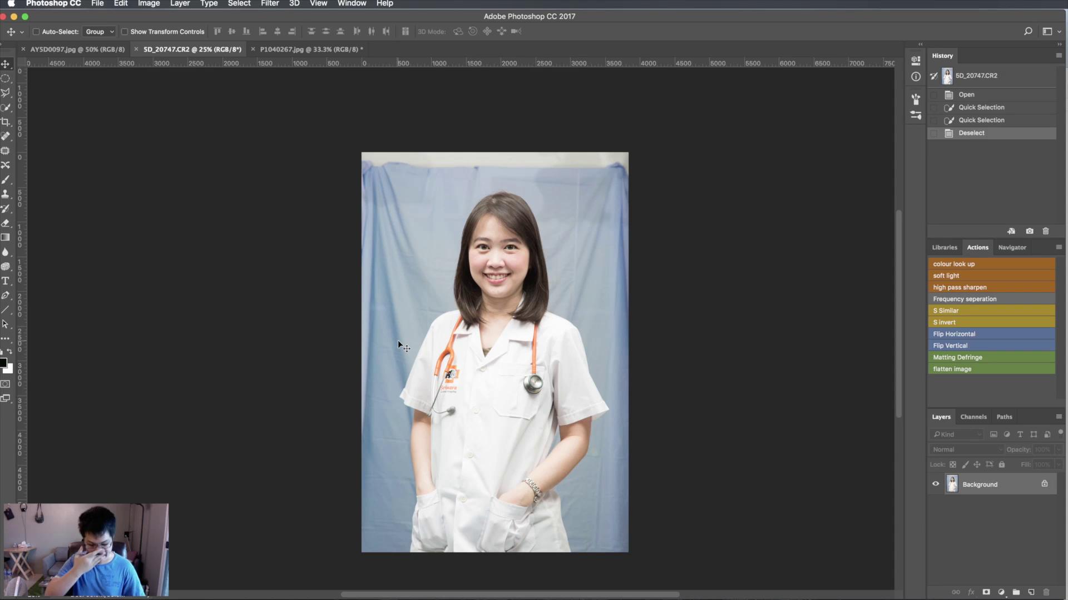
Brush the blue backdrop with the Quick Selection Tool, extending along the right arm and sleeve
{"action": "left_click", "coordinate": [7, 109]}
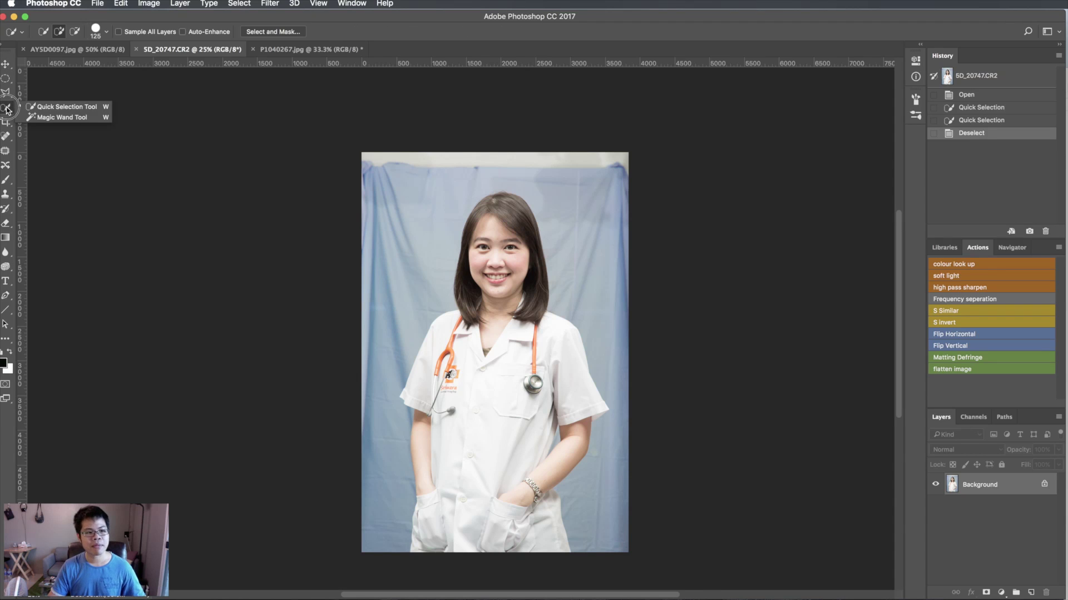
{"action": "left_click", "coordinate": [41, 107]}
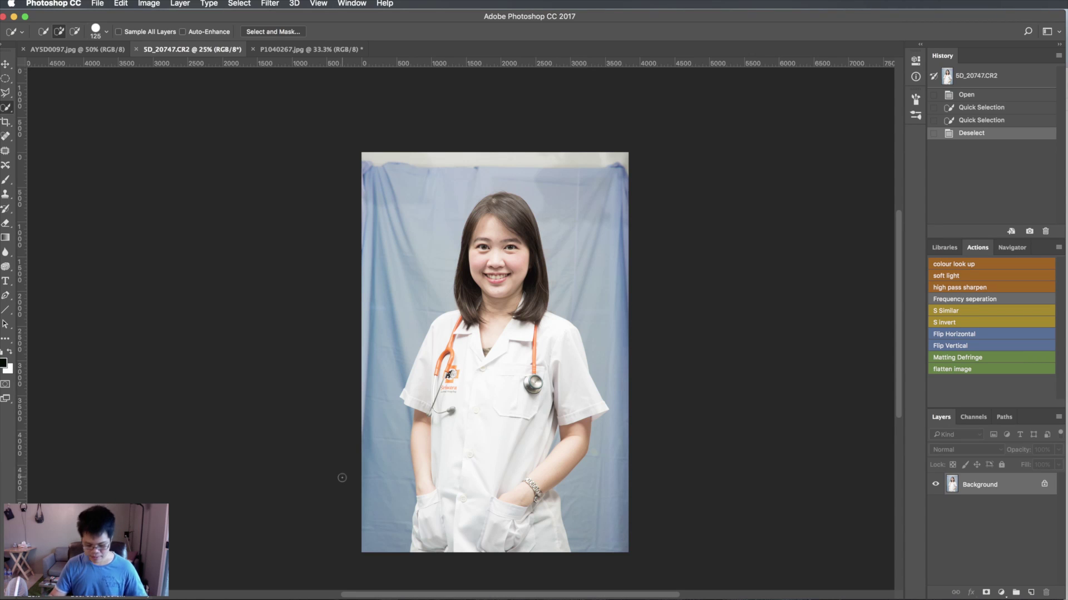
{"action": "key", "text": "super+plus"}
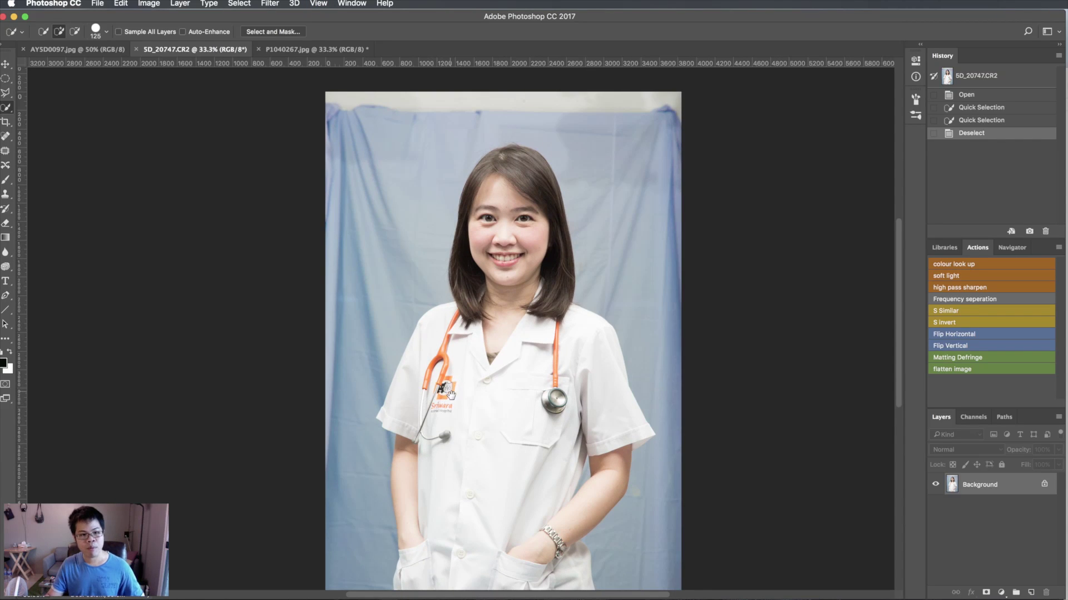
{"action": "scroll", "coordinate": [455, 370], "scroll_direction": "down", "scroll_amount": 1}
{"action": "key", "text": "super+minus"}
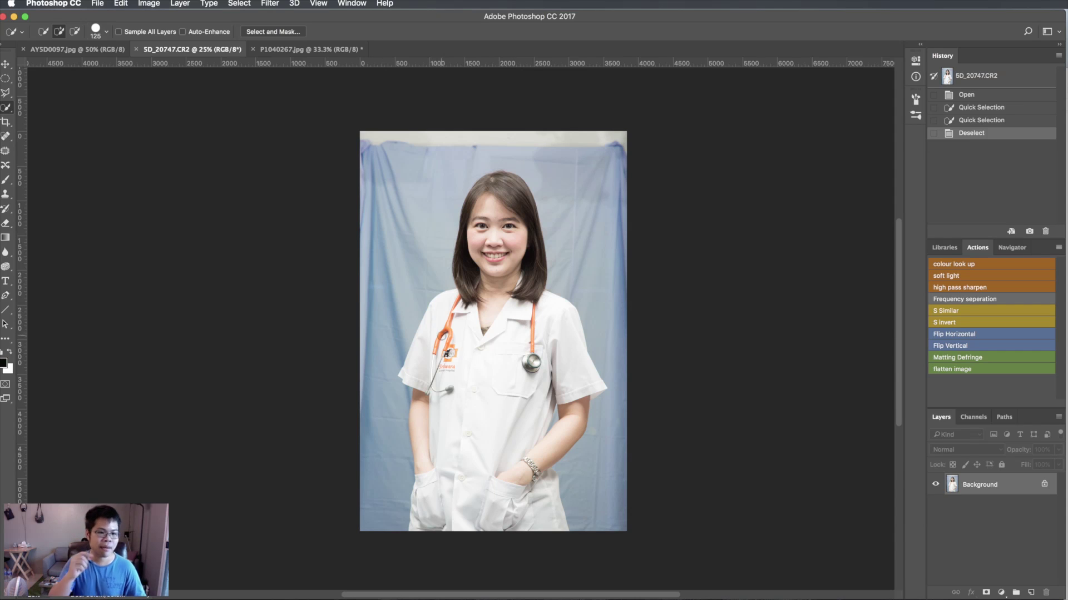
{"action": "mouse_move", "coordinate": [380, 455]}
{"action": "left_mouse_down"}
{"action": "mouse_move", "coordinate": [520, 129]}
{"action": "mouse_move", "coordinate": [596, 186]}
{"action": "left_mouse_up"}
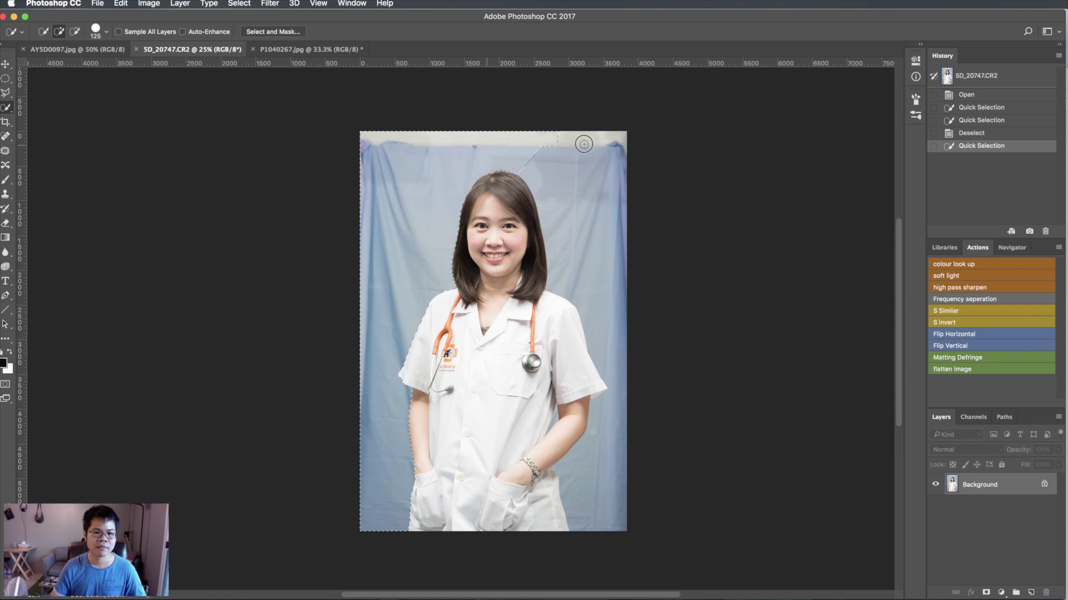
{"action": "left_click_drag", "start_coordinate": [619, 382], "coordinate": [590, 495]}
Zoom in and Alt-subtract the stray sleeve edge and corner from the selection
{"action": "key", "text": "super+plus"}
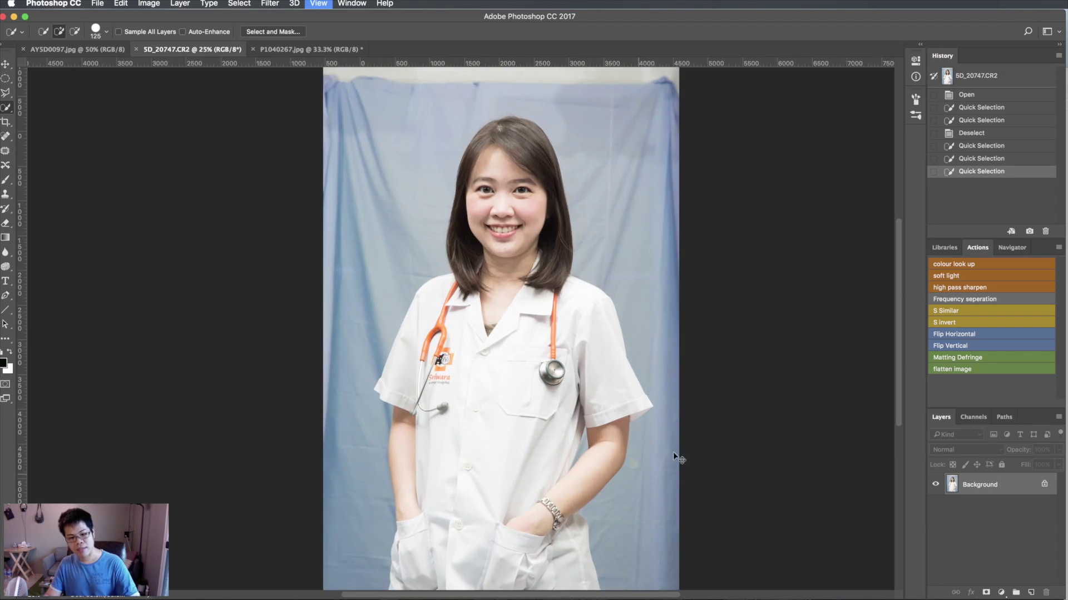
{"action": "key", "text": "super+plus"}
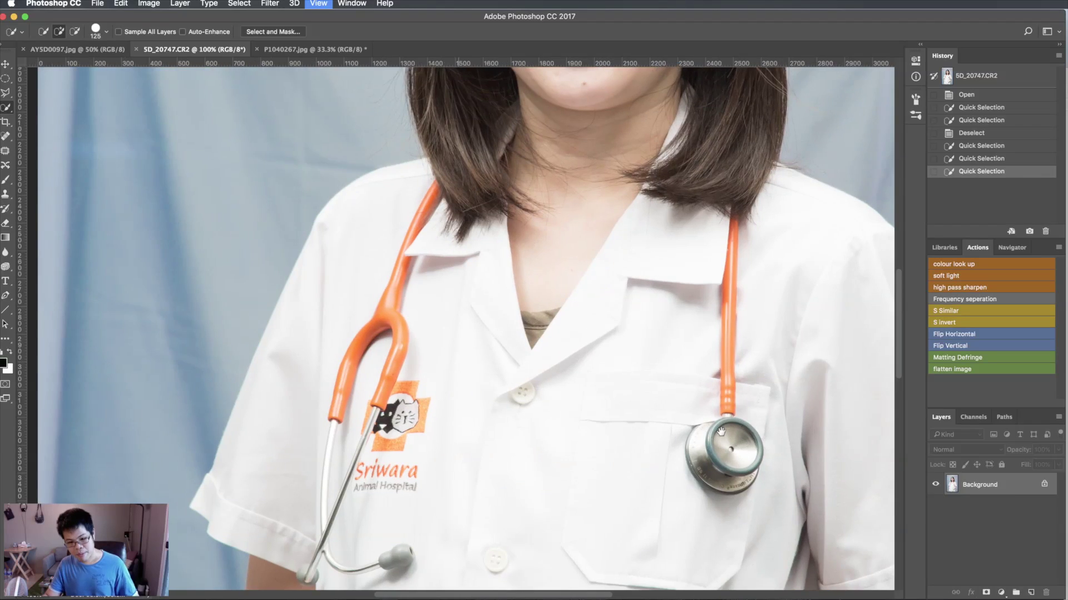
{"action": "scroll", "coordinate": [432, 276], "scroll_direction": "right", "scroll_amount": 5}
{"action": "scroll", "coordinate": [432, 277], "scroll_direction": "down", "scroll_amount": 3}
{"action": "scroll", "coordinate": [414, 253], "scroll_direction": "right", "scroll_amount": 3}
{"action": "scroll", "coordinate": [413, 253], "scroll_direction": "down", "scroll_amount": 2}
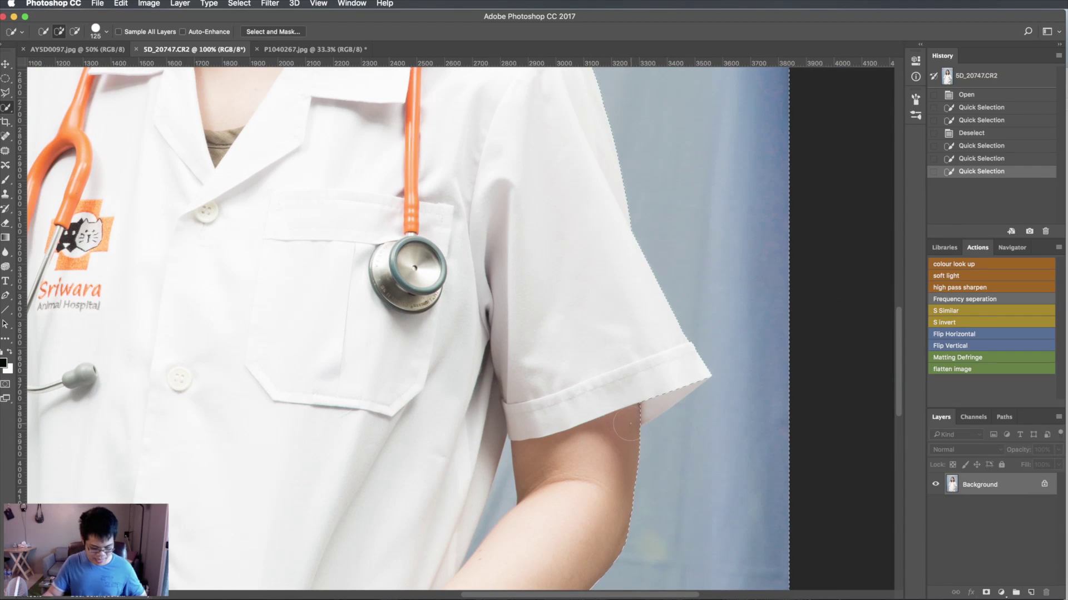
{"action": "key", "text": "alt"}
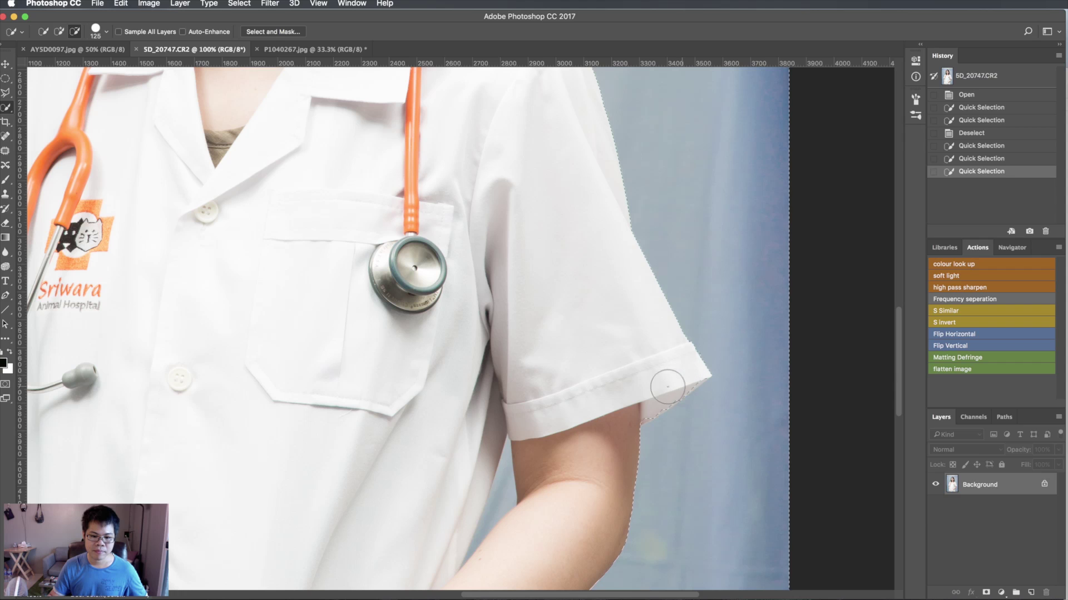
{"action": "left_click_drag", "start_coordinate": [678, 374], "coordinate": [678, 368]}
{"action": "key", "text": "alt"}
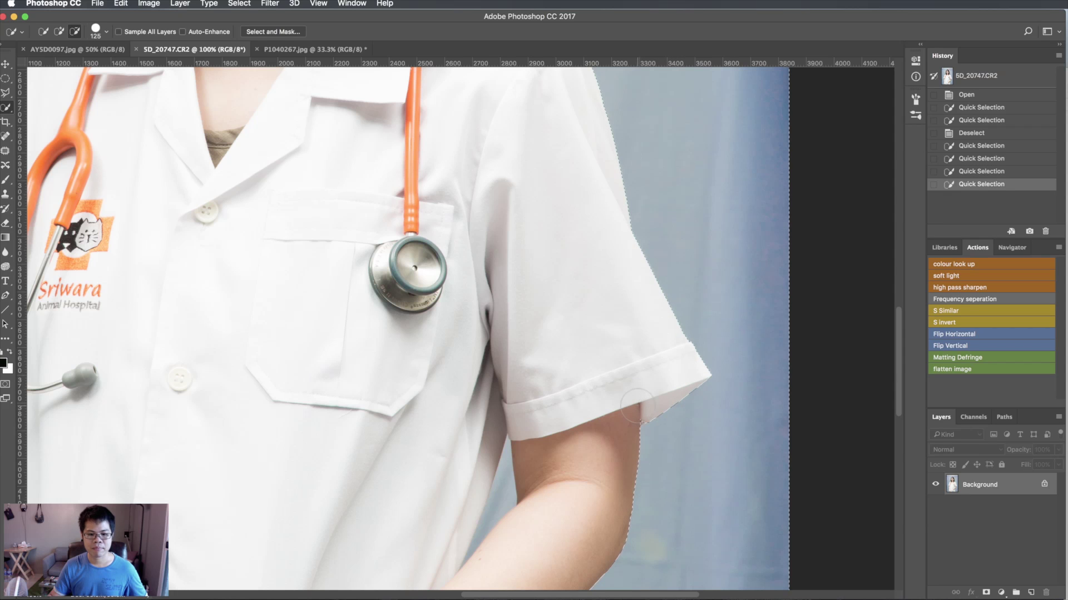
{"action": "left_click", "coordinate": [732, 291], "text": "alt"}
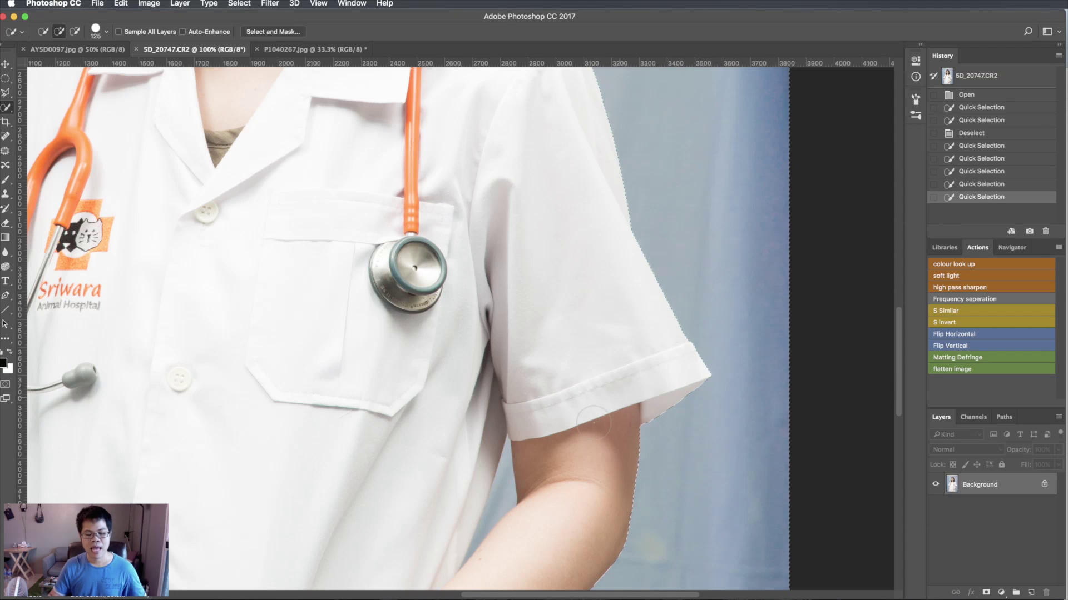
{"action": "scroll", "coordinate": [634, 290], "scroll_direction": "down", "scroll_amount": 5}
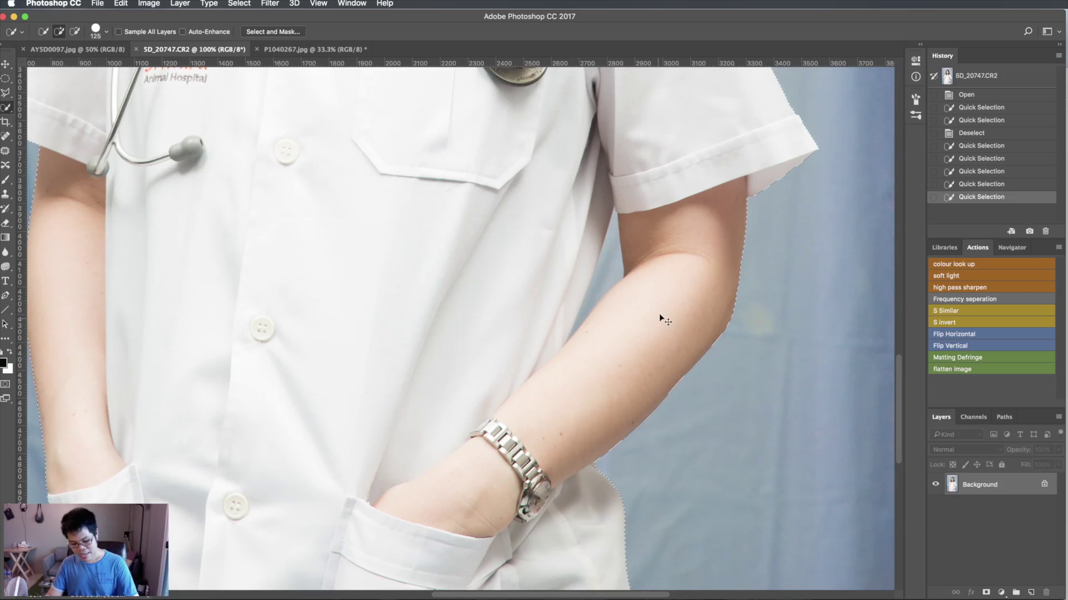
Begin tracing the blue gap beside the right arm with the Magnetic Lasso in add mode
{"action": "key", "text": "super+equal"}
{"action": "key", "text": "super+equal"}
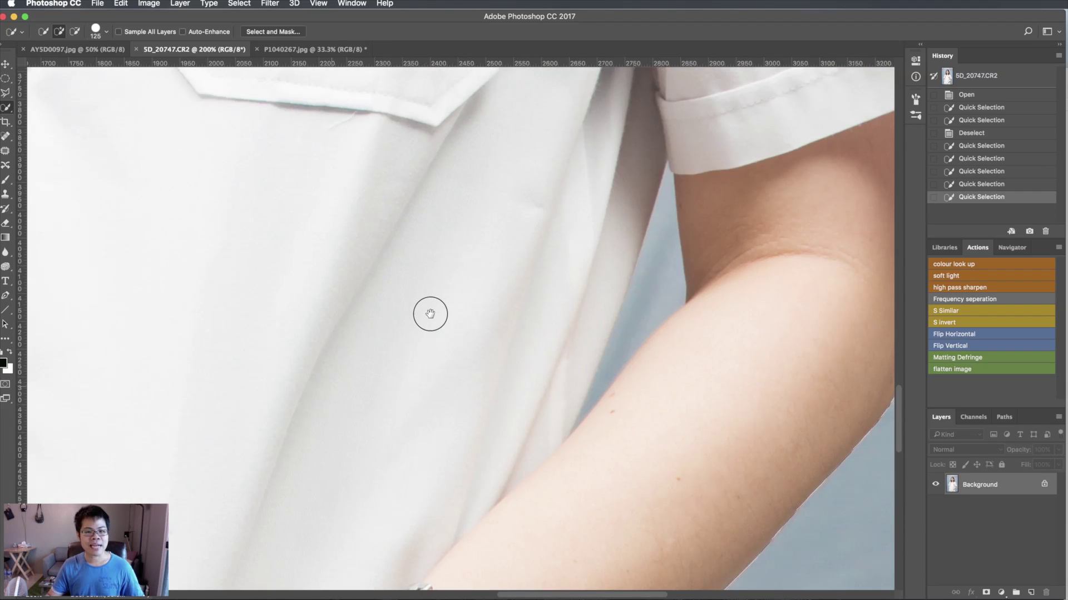
{"action": "key", "text": "l"}
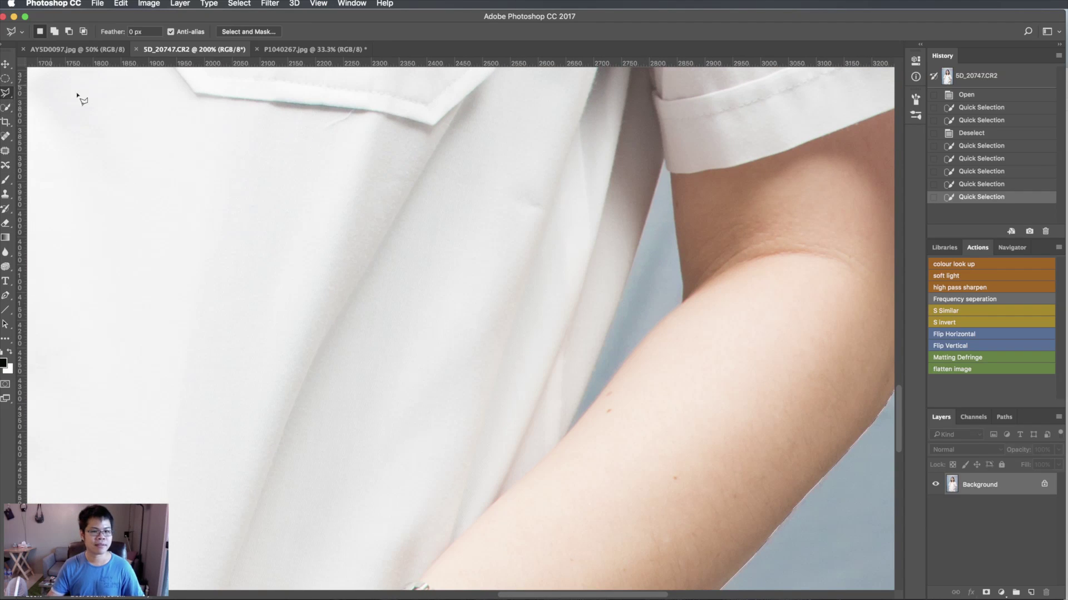
{"action": "key", "text": "super+equal"}
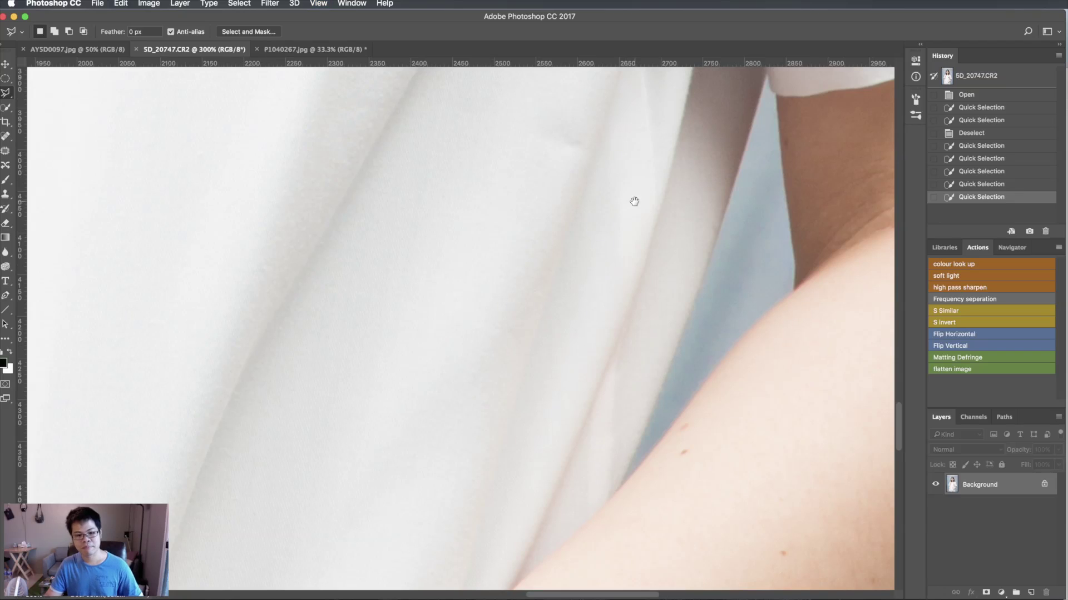
{"action": "scroll", "coordinate": [550, 233], "scroll_direction": "right", "scroll_amount": 5}
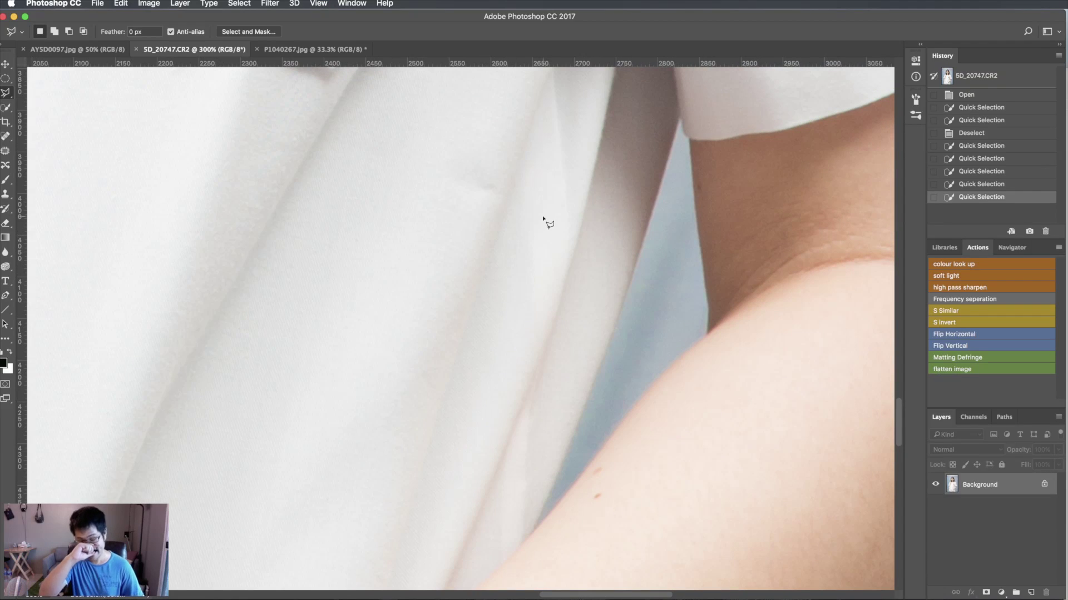
{"action": "key", "text": "shift"}
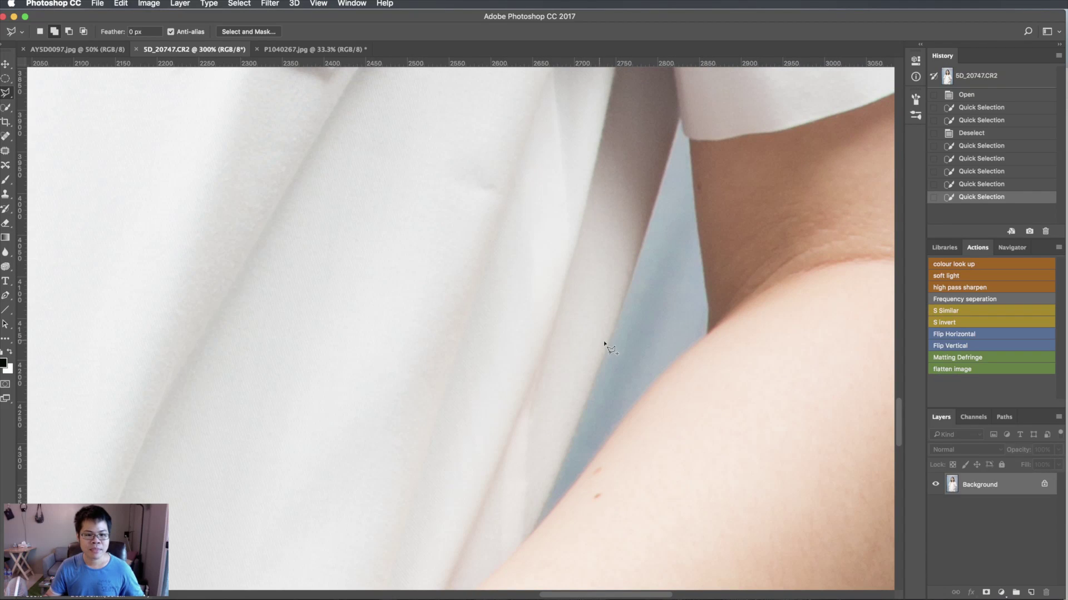
{"action": "left_click", "coordinate": [606, 347]}
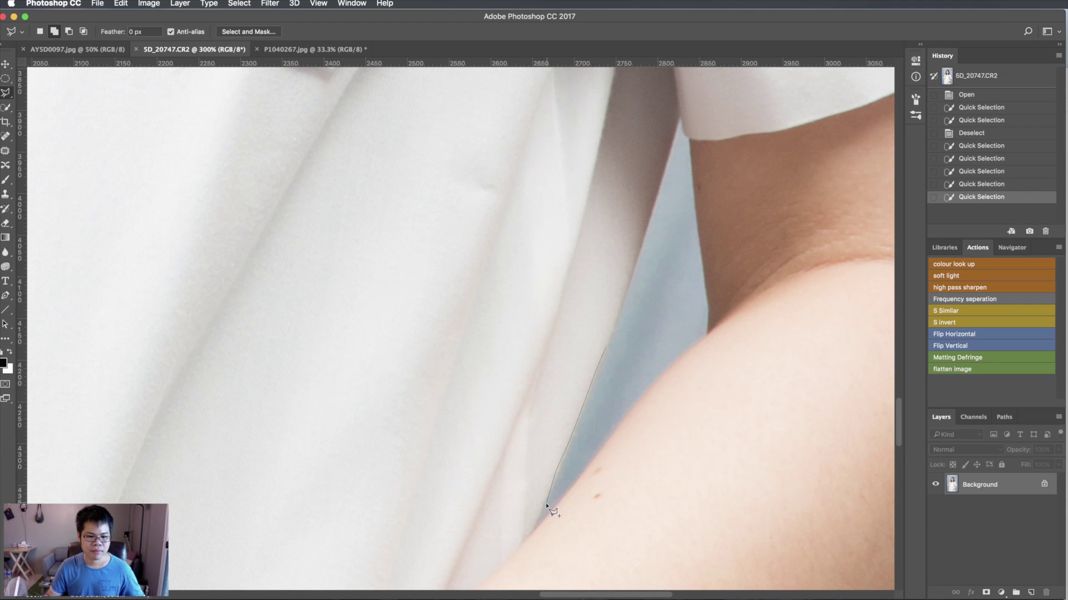
{"action": "left_click_drag", "start_coordinate": [533, 526], "coordinate": [528, 538]}
{"action": "mouse_move", "coordinate": [606, 458]}
{"action": "left_mouse_down"}
{"action": "mouse_move", "coordinate": [651, 392]}
{"action": "mouse_move", "coordinate": [707, 341]}
{"action": "mouse_move", "coordinate": [706, 225]}
{"action": "mouse_move", "coordinate": [701, 253]}
{"action": "mouse_move", "coordinate": [682, 116]}
{"action": "left_mouse_up"}
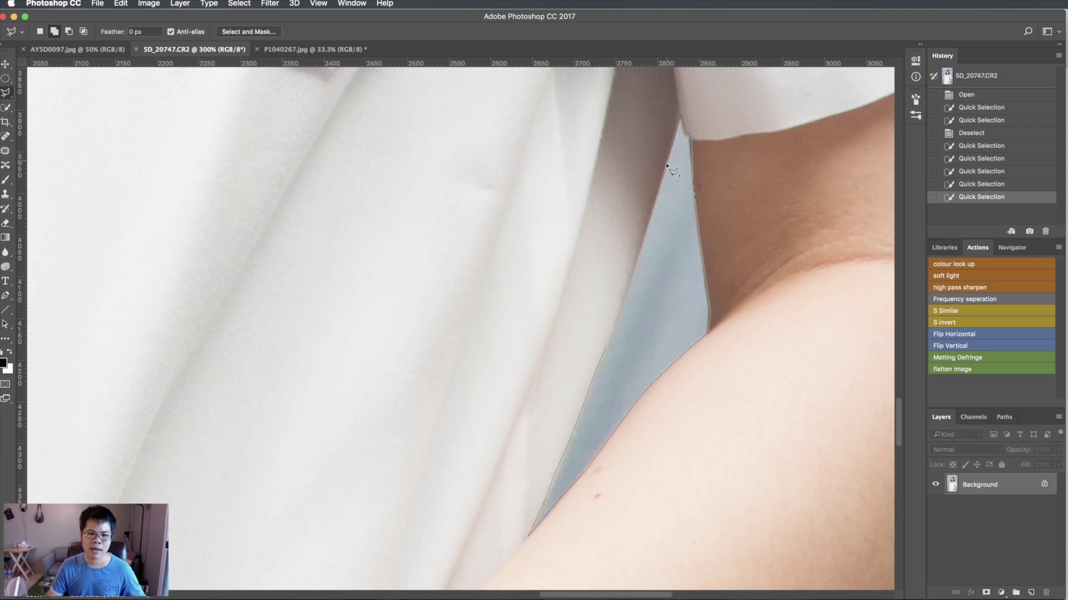
Close the lasso outline down the gap to add it to the backdrop selection, then view the whole photo
{"action": "left_click_drag", "start_coordinate": [666, 165], "coordinate": [657, 201]}
{"action": "left_click_drag", "start_coordinate": [615, 315], "coordinate": [610, 334]}
{"action": "left_click", "coordinate": [608, 352]}
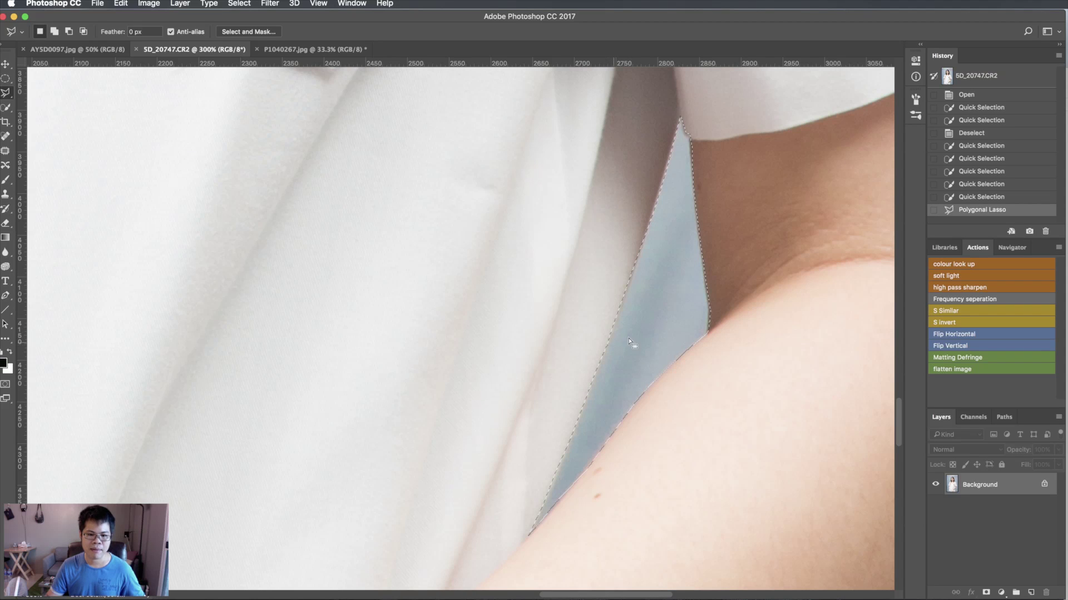
{"action": "scroll", "coordinate": [657, 331], "scroll_direction": "down", "scroll_amount": 5}
{"action": "scroll", "coordinate": [645, 332], "scroll_direction": "down", "scroll_amount": 2}
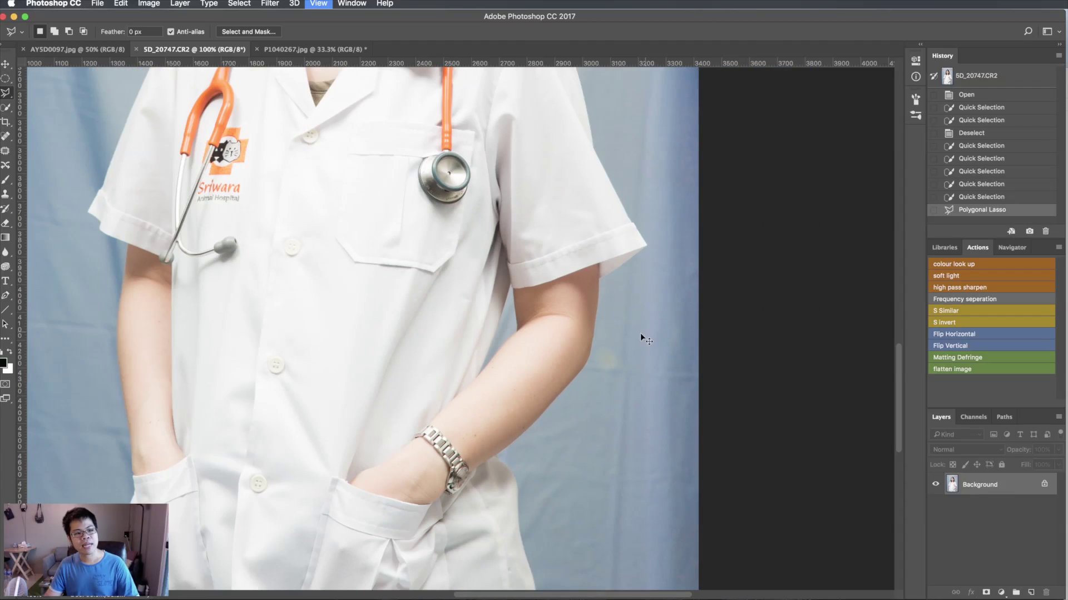
{"action": "scroll", "coordinate": [639, 332], "scroll_direction": "down", "scroll_amount": 2}
{"action": "scroll", "coordinate": [634, 310], "scroll_direction": "down", "scroll_amount": 1}
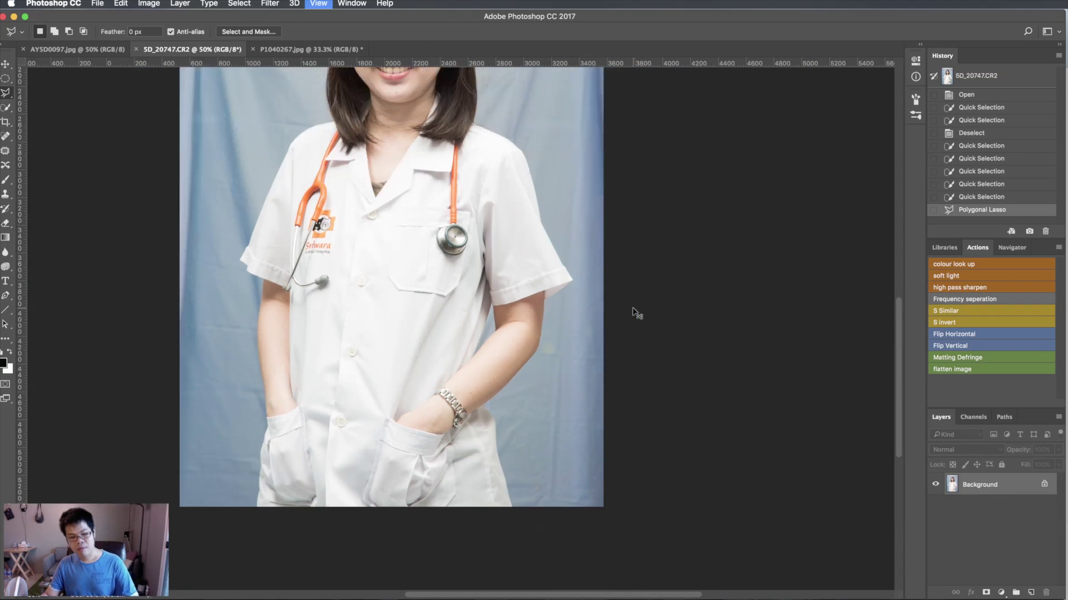
{"action": "left_click_drag", "start_coordinate": [674, 282], "coordinate": [732, 345]}
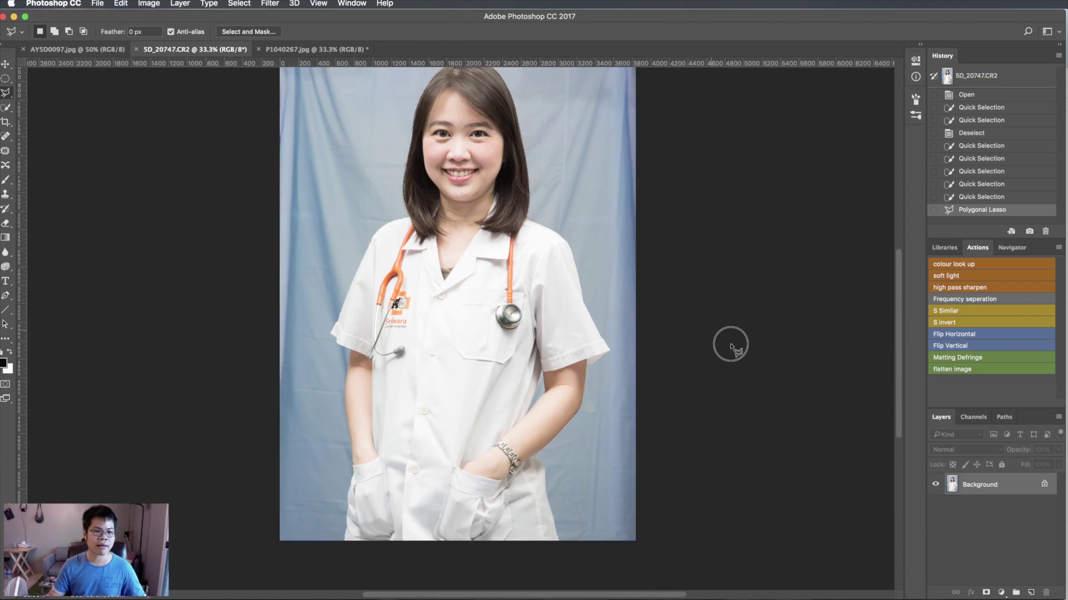
{"action": "key", "text": "super+minus"}
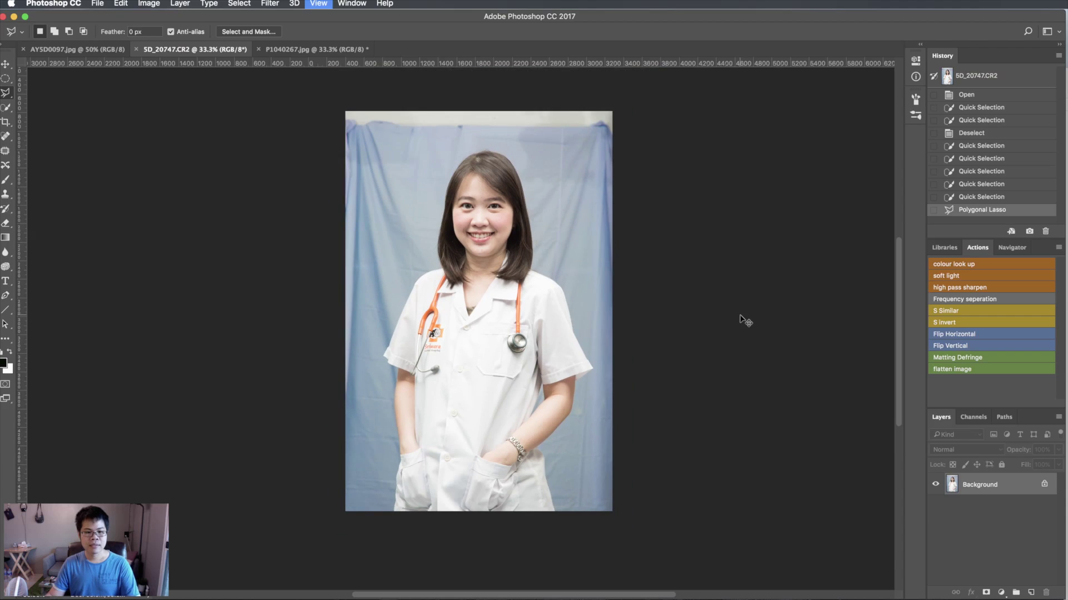
{"action": "key", "text": "super+equal"}
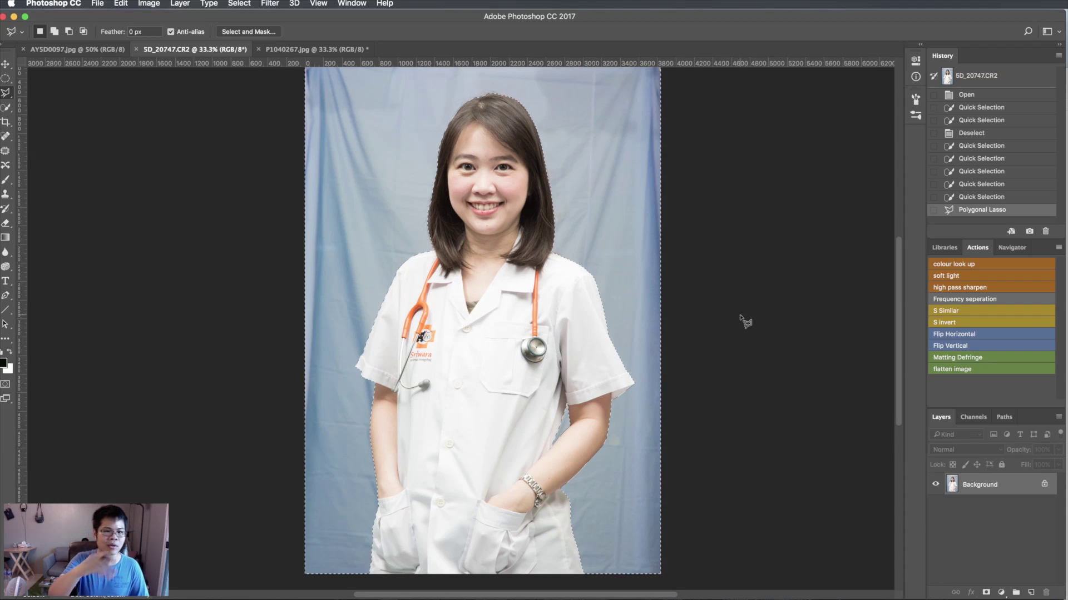
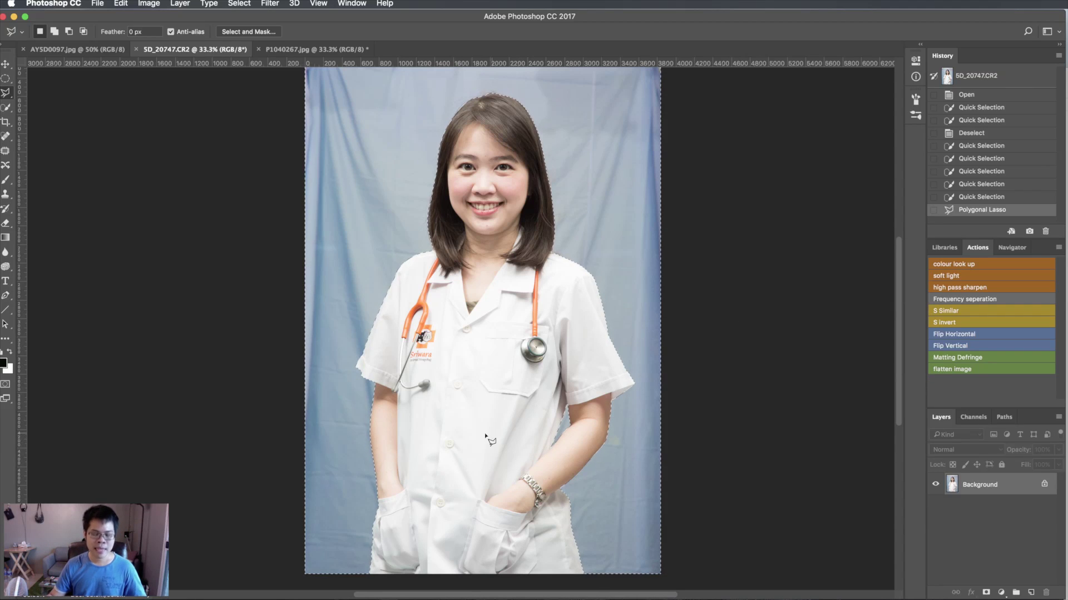
Invert the lasso selection, undo it in History, then reapply Select Inverse
{"action": "left_click", "coordinate": [967, 326]}
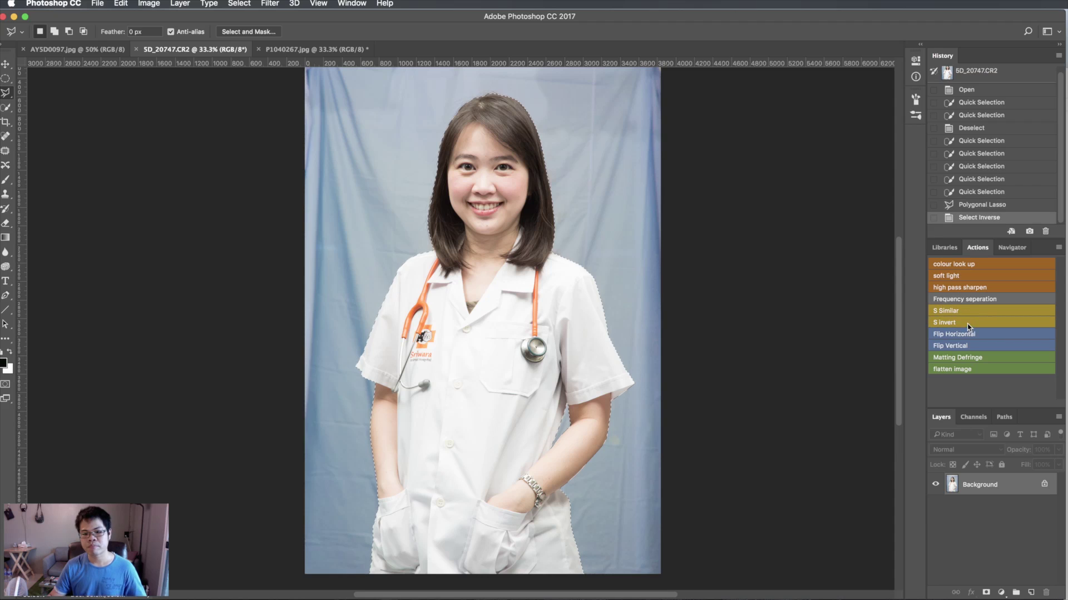
{"action": "left_click", "coordinate": [1006, 205]}
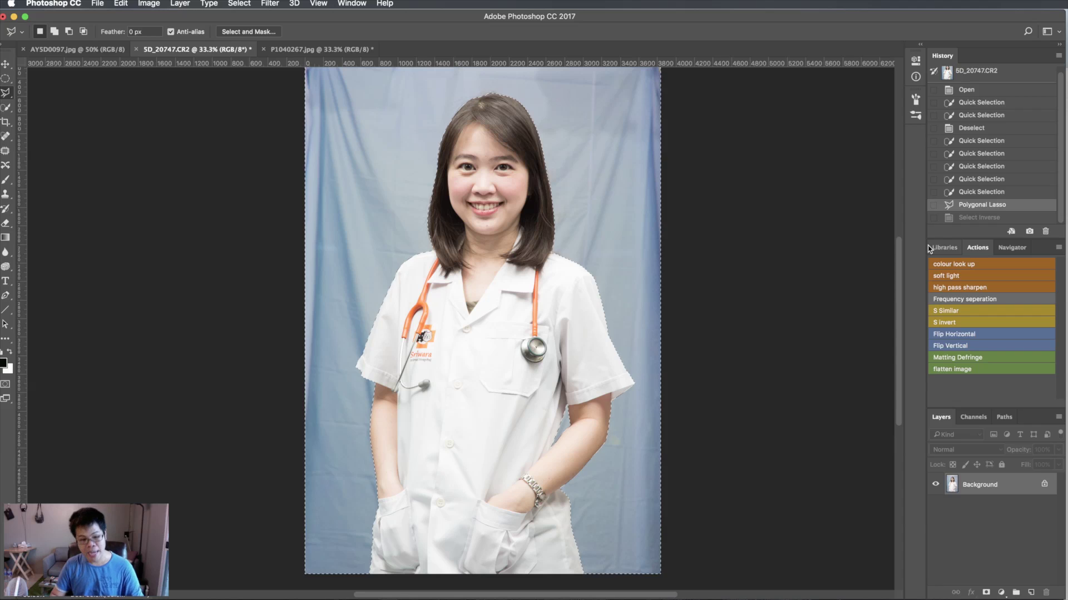
{"action": "key", "text": "super+shift+i"}
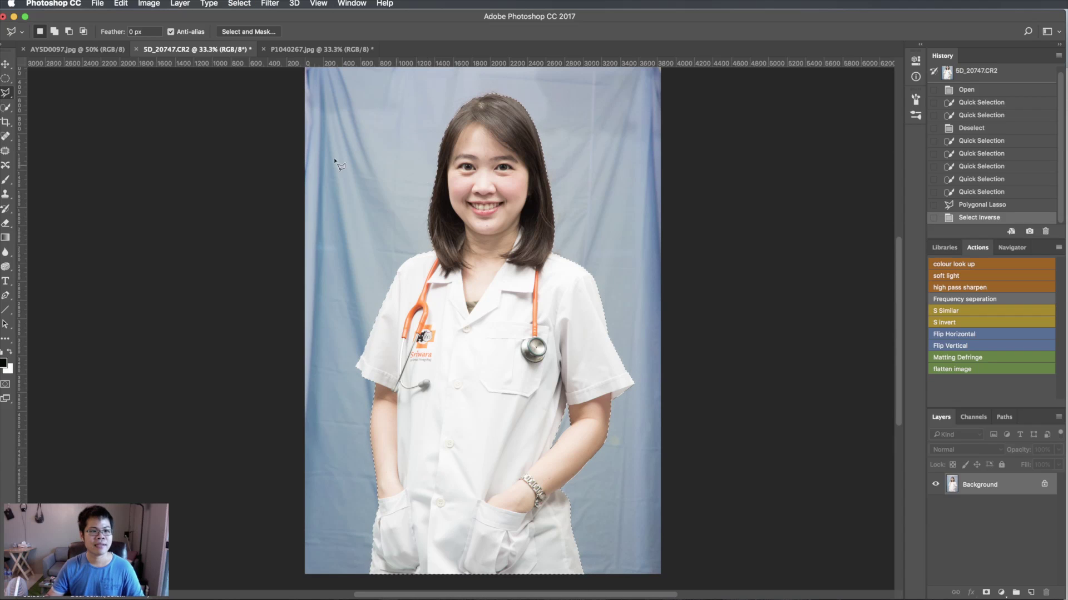
{"action": "left_click", "coordinate": [240, 4]}
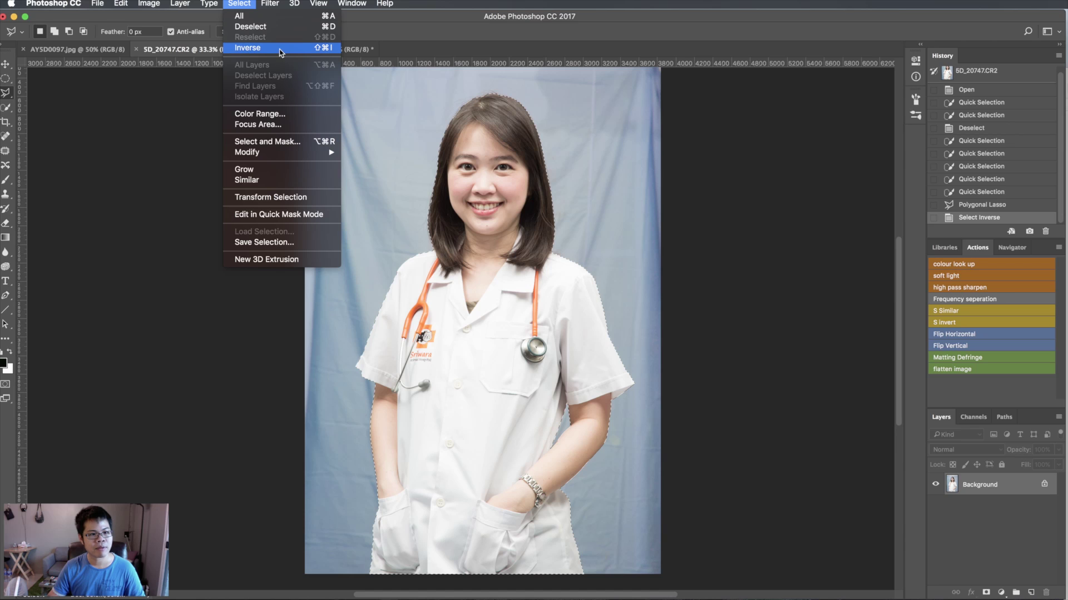
{"action": "left_click", "coordinate": [751, 358]}
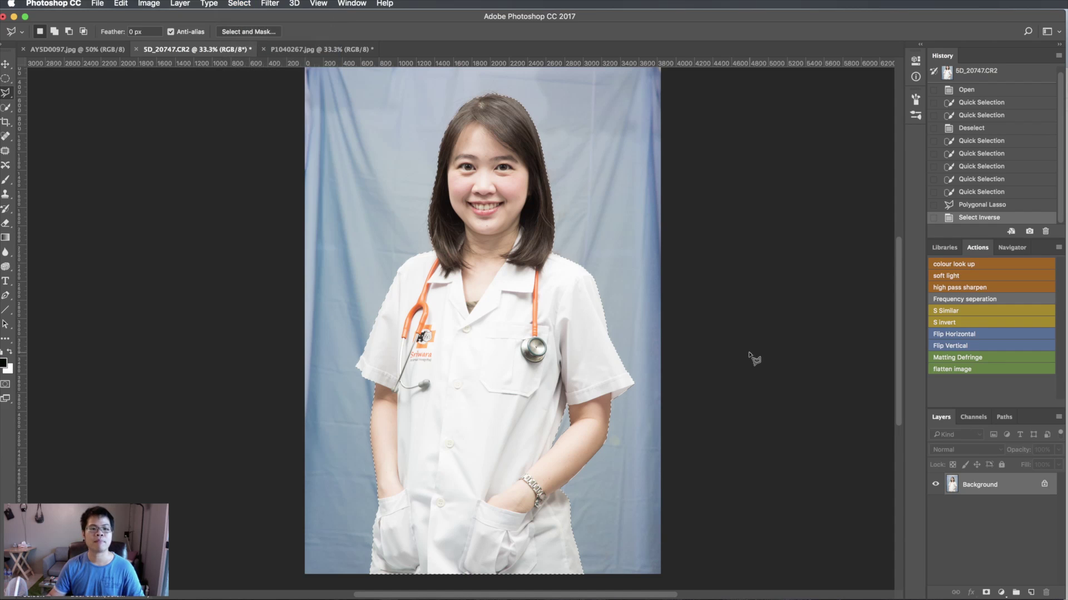
Enter Select and Mask with the white preview at 100% opacity, zoomed on the face
{"action": "left_click", "coordinate": [257, 34]}
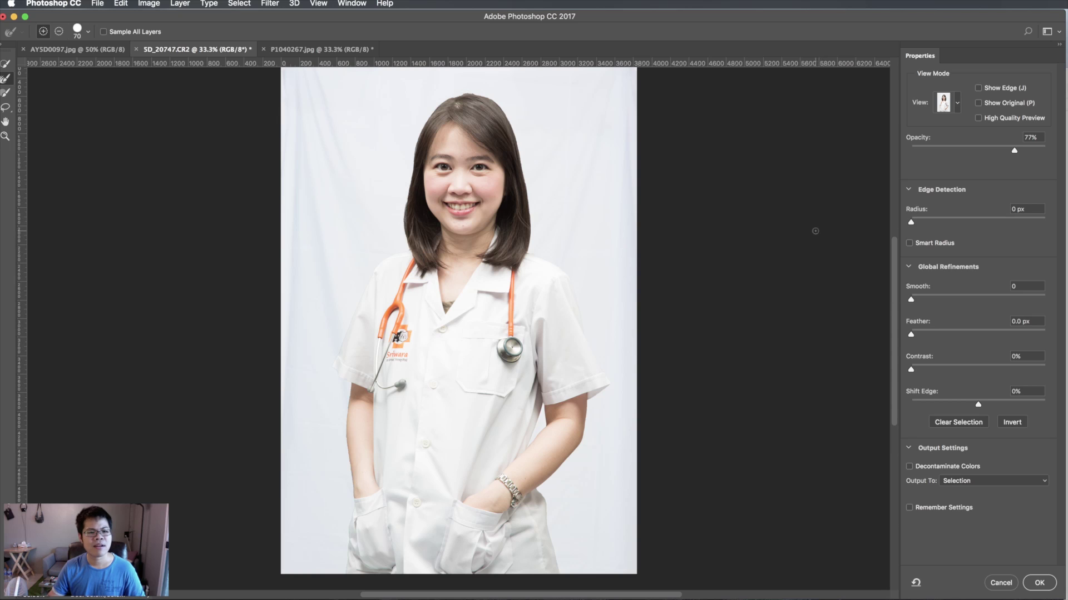
{"action": "mouse_move", "coordinate": [973, 149]}
{"action": "left_mouse_down"}
{"action": "mouse_move", "coordinate": [962, 150]}
{"action": "mouse_move", "coordinate": [1042, 149]}
{"action": "mouse_move", "coordinate": [912, 150]}
{"action": "mouse_move", "coordinate": [1045, 151]}
{"action": "left_mouse_up"}
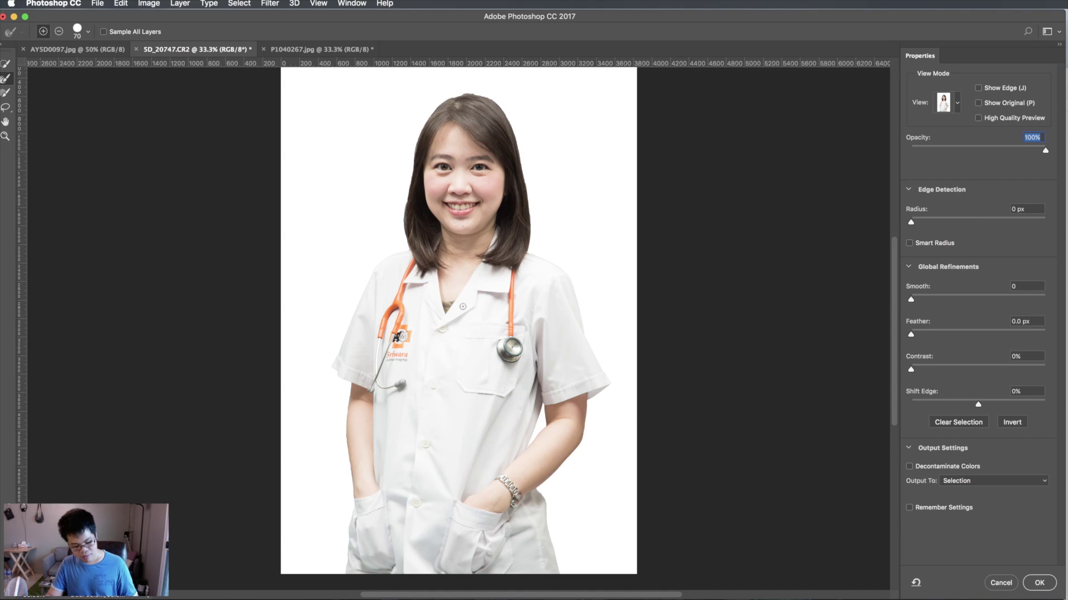
{"action": "key", "text": "ctrl+1"}
{"action": "left_click_drag", "start_coordinate": [462, 381], "coordinate": [464, 392]}
Paint along the left hair edge with the Refine Edge Brush
{"action": "scroll", "coordinate": [463, 391], "scroll_direction": "up", "scroll_amount": 10}
{"action": "scroll", "coordinate": [424, 325], "scroll_direction": "up", "scroll_amount": 3}
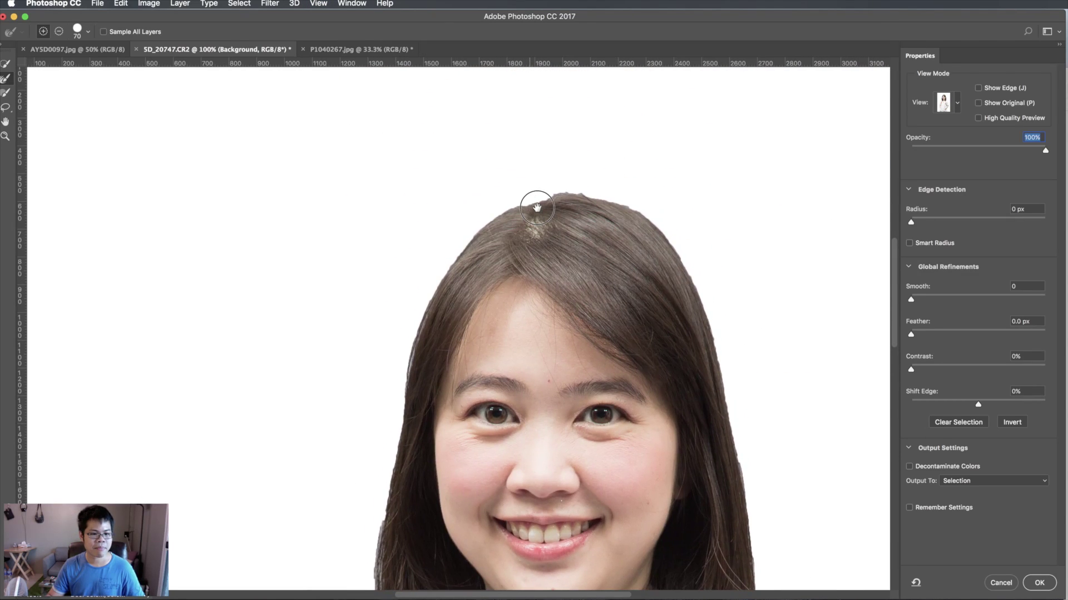
{"action": "scroll", "coordinate": [536, 205], "scroll_direction": "left", "scroll_amount": 3}
{"action": "scroll", "coordinate": [536, 205], "scroll_direction": "down", "scroll_amount": 3}
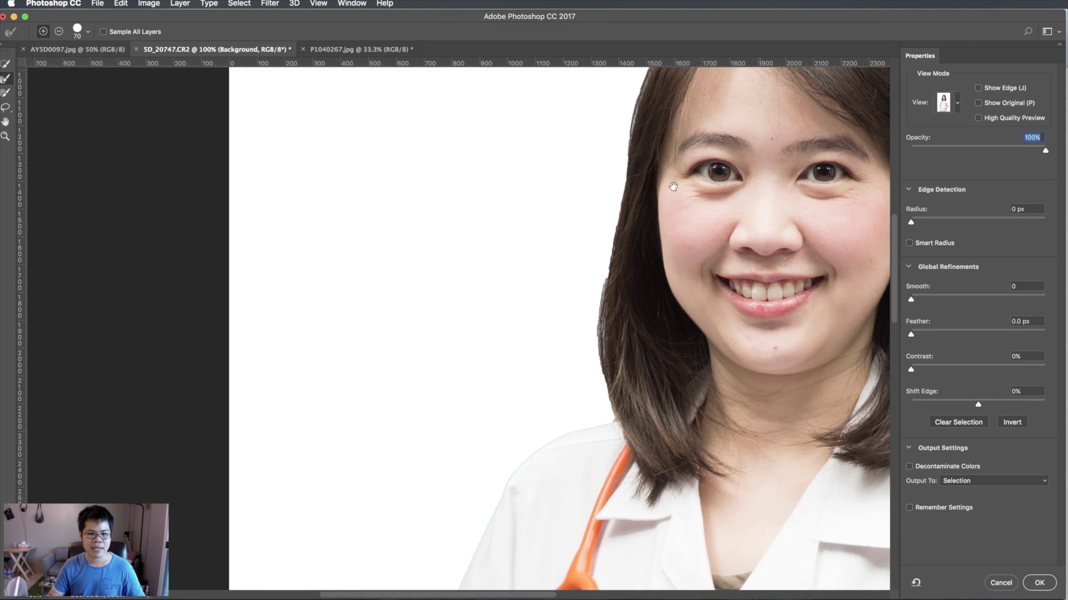
{"action": "scroll", "coordinate": [500, 508], "scroll_direction": "up", "scroll_amount": 5}
{"action": "scroll", "coordinate": [500, 507], "scroll_direction": "right", "scroll_amount": 5}
{"action": "scroll", "coordinate": [548, 353], "scroll_direction": "down", "scroll_amount": 3}
{"action": "key", "text": "super+minus"}
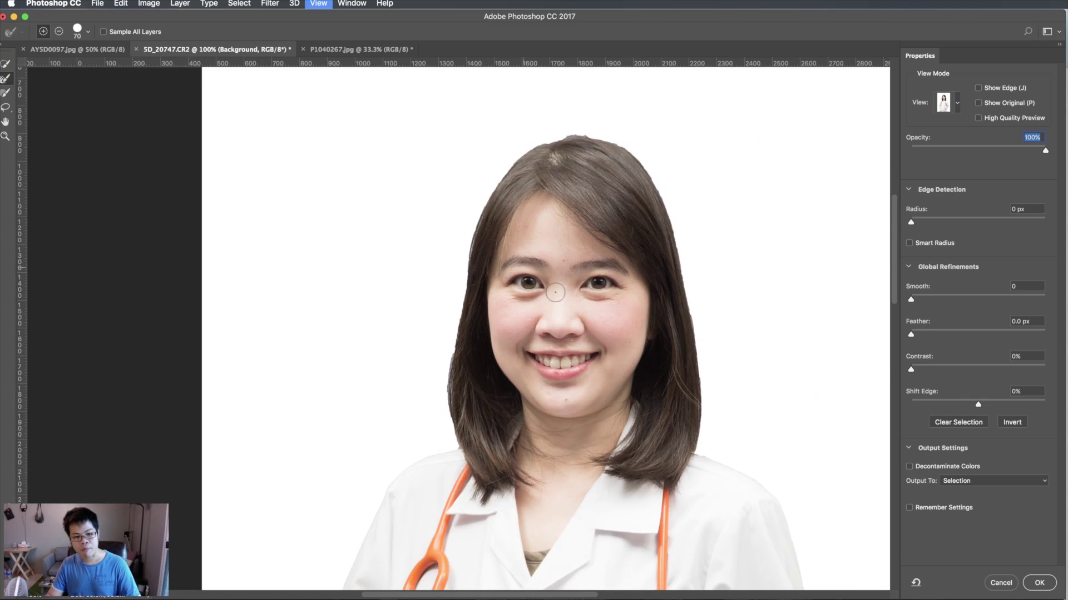
{"action": "left_click", "coordinate": [7, 79]}
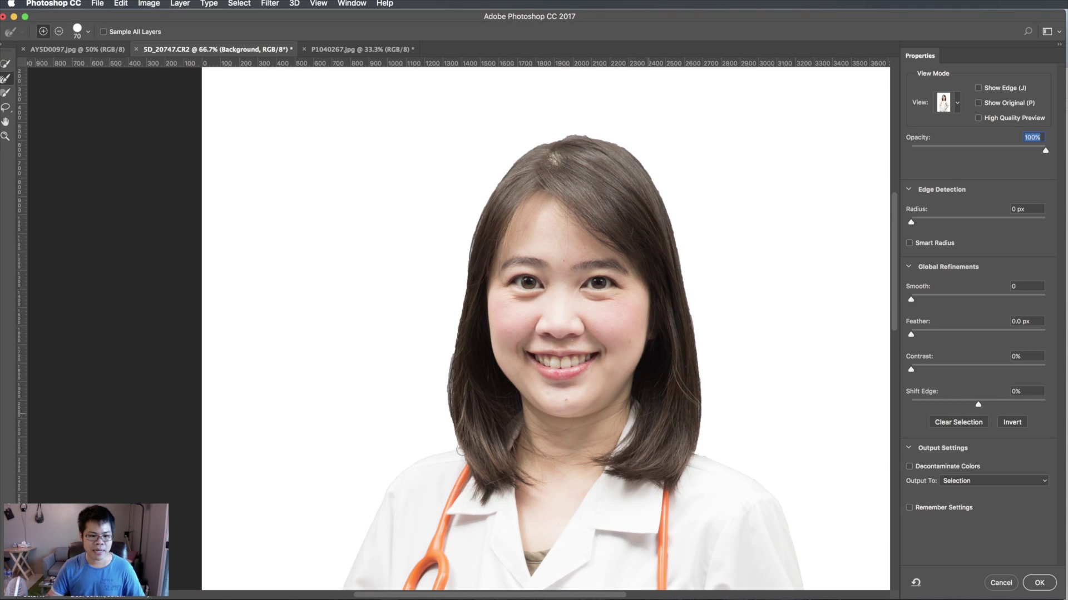
{"action": "mouse_move", "coordinate": [457, 435]}
{"action": "left_mouse_down"}
{"action": "mouse_move", "coordinate": [453, 358]}
{"action": "mouse_move", "coordinate": [474, 239]}
{"action": "mouse_move", "coordinate": [520, 150]}
{"action": "mouse_move", "coordinate": [586, 135]}
{"action": "mouse_move", "coordinate": [624, 143]}
{"action": "mouse_move", "coordinate": [649, 172]}
{"action": "mouse_move", "coordinate": [689, 293]}
{"action": "mouse_move", "coordinate": [700, 371]}
{"action": "mouse_move", "coordinate": [690, 451]}
{"action": "mouse_move", "coordinate": [695, 359]}
{"action": "left_mouse_up"}
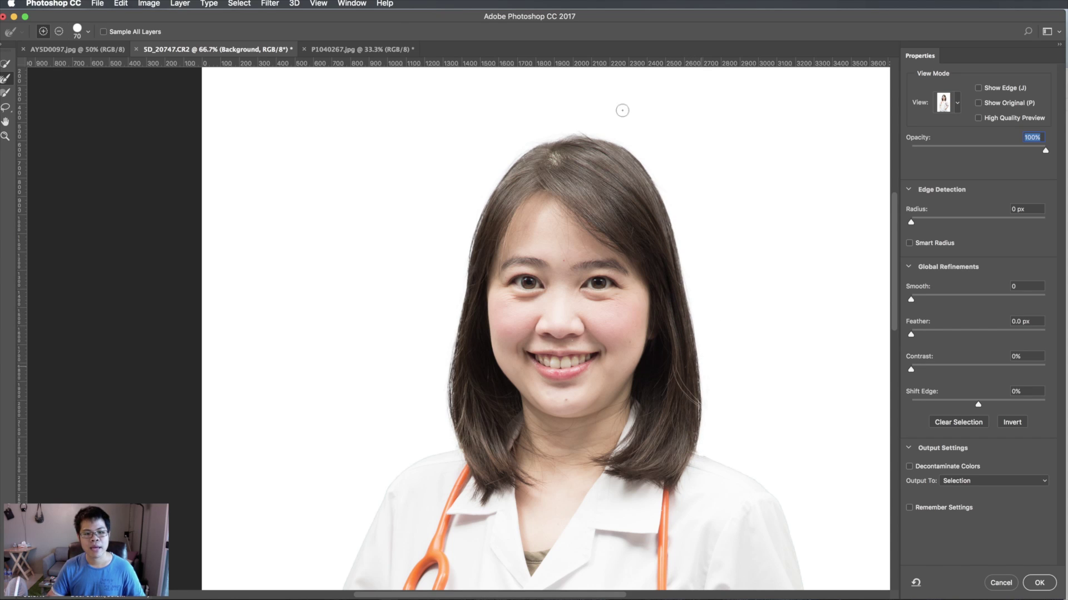
Set Shift Edge to -27%, Feather to 0.7 px and Smooth to 3
{"action": "left_click_drag", "start_coordinate": [377, 398], "coordinate": [458, 129]}
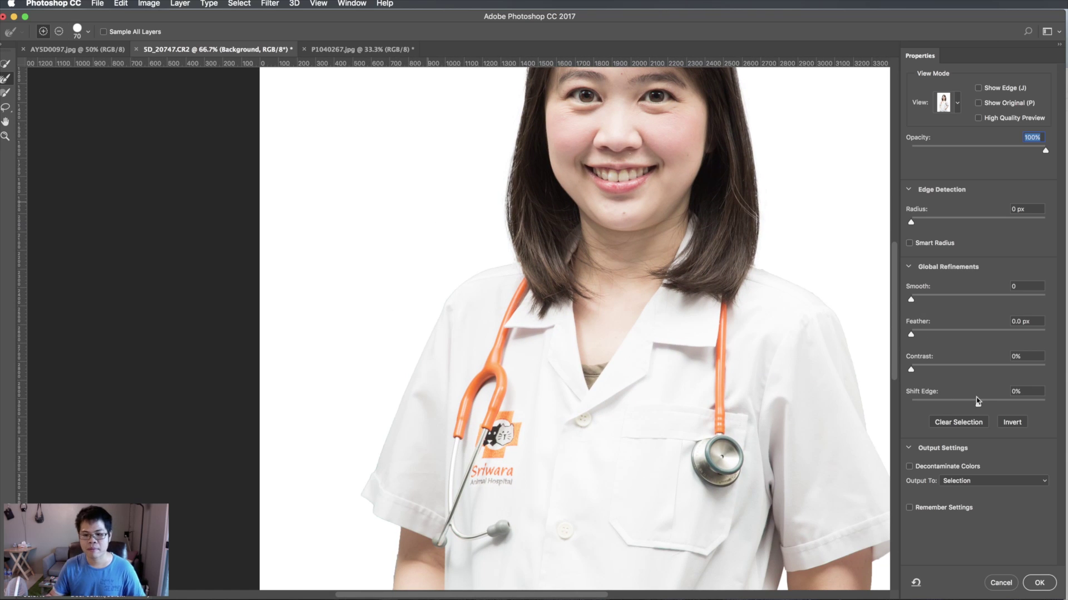
{"action": "left_click_drag", "start_coordinate": [977, 400], "coordinate": [970, 403]}
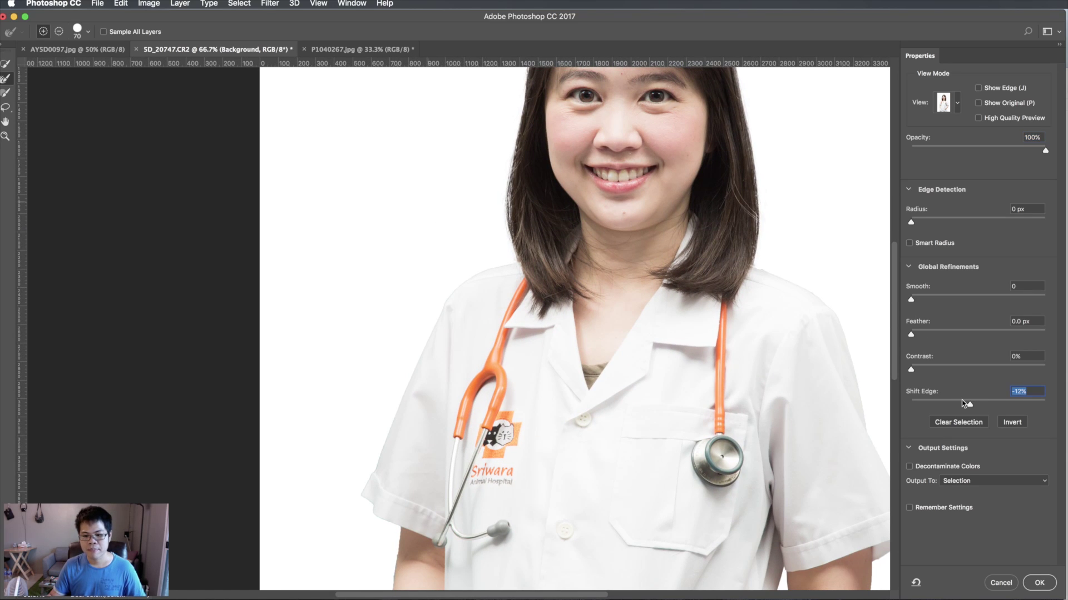
{"action": "left_click", "coordinate": [961, 405]}
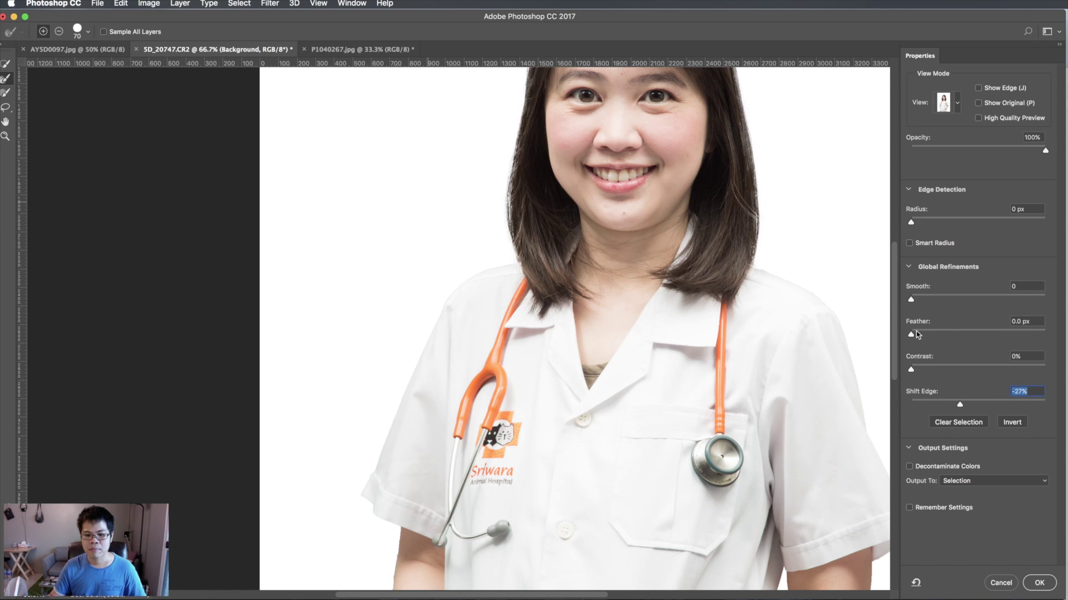
{"action": "left_click_drag", "start_coordinate": [916, 333], "coordinate": [913, 334]}
{"action": "left_click", "coordinate": [915, 298]}
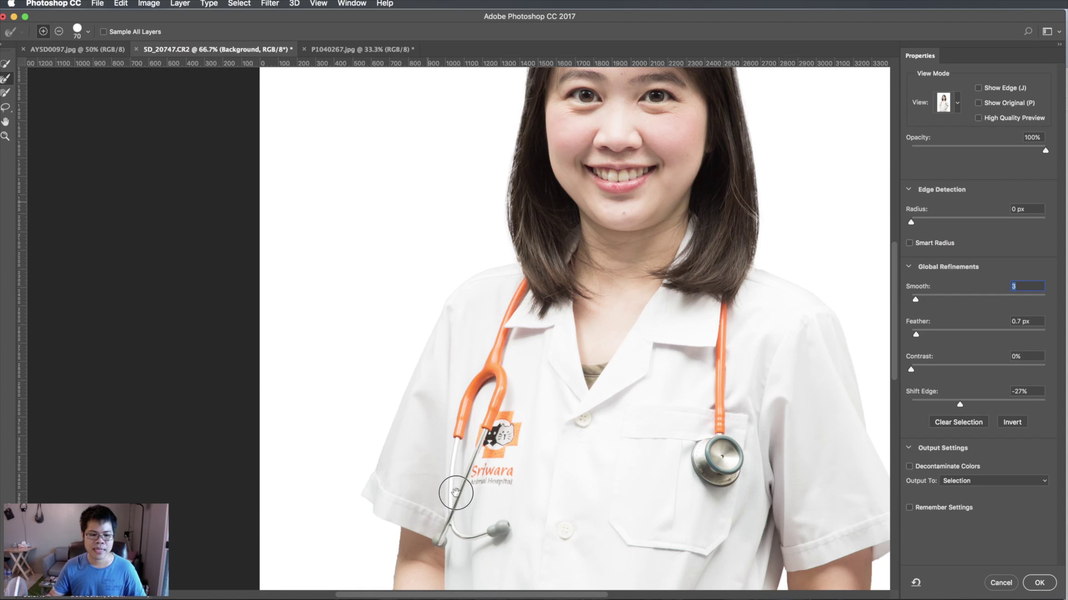
Check the coat and arm edges, then output to New Layer with Layer Mask
{"action": "left_click_drag", "start_coordinate": [453, 500], "coordinate": [500, 397]}
{"action": "left_click_drag", "start_coordinate": [453, 489], "coordinate": [488, 372]}
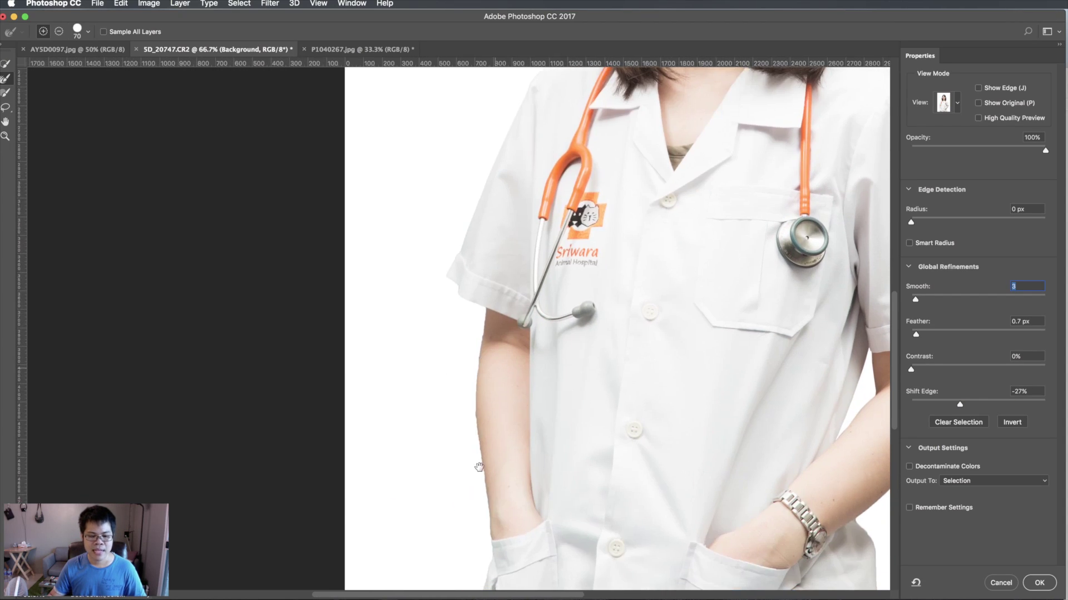
{"action": "key", "text": "ctrl+plus"}
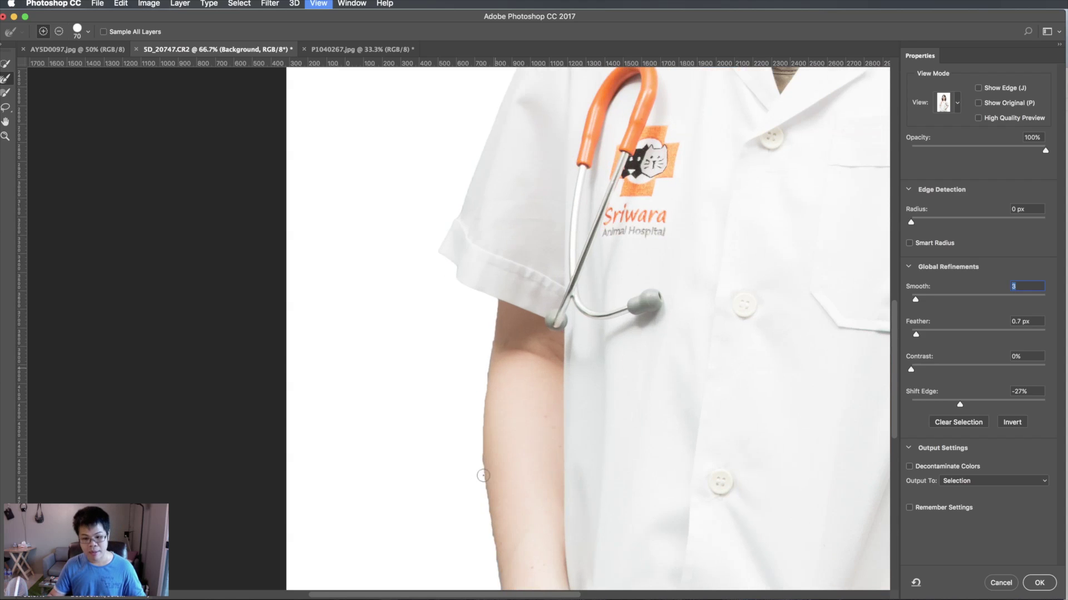
{"action": "left_click_drag", "start_coordinate": [474, 460], "coordinate": [503, 365]}
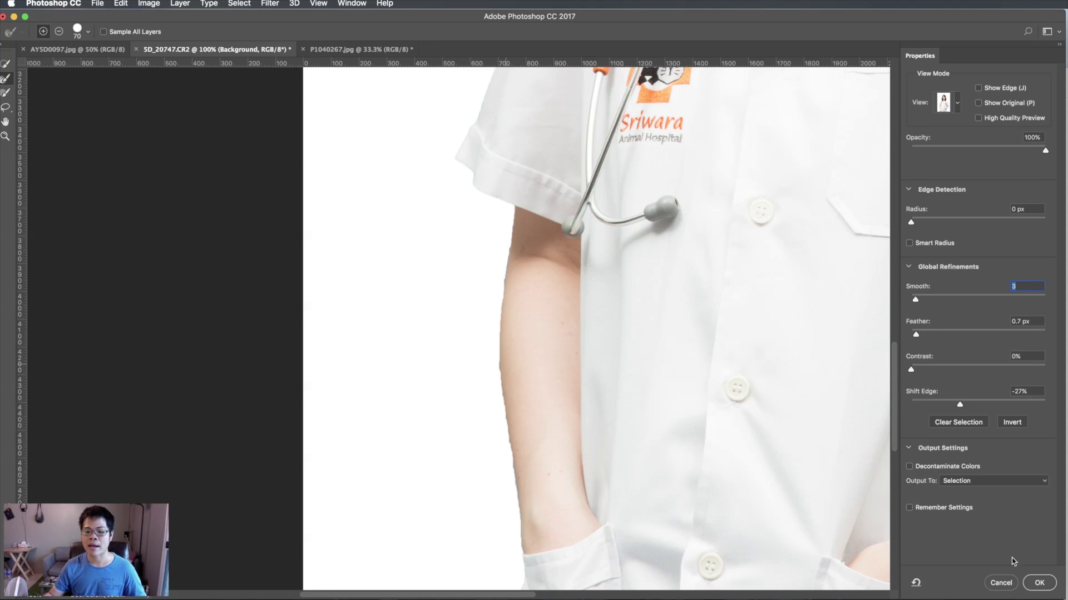
{"action": "left_click", "coordinate": [969, 482]}
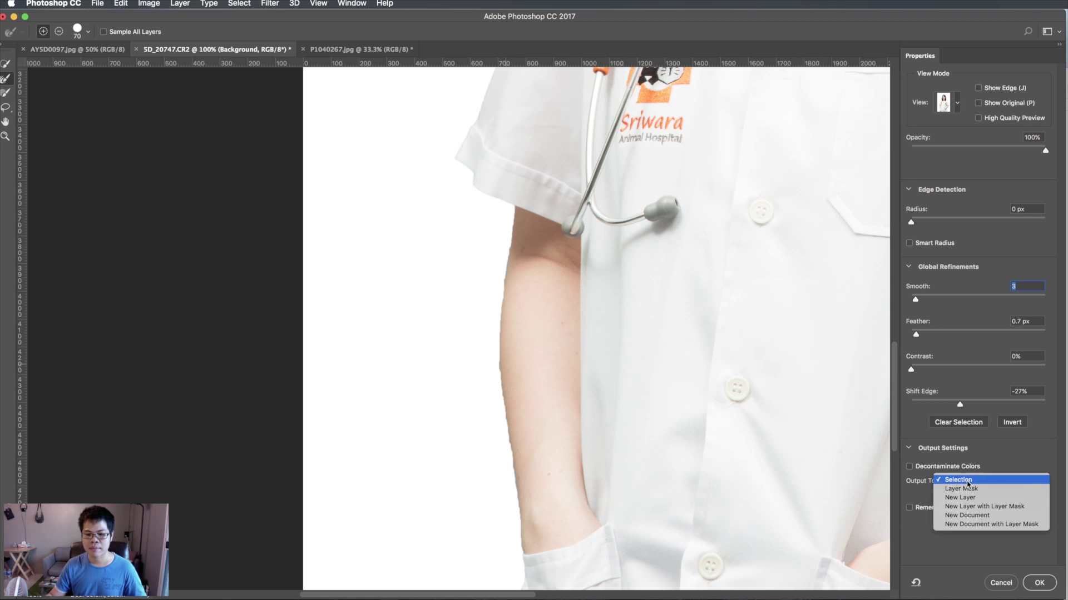
{"action": "left_click", "coordinate": [1004, 512]}
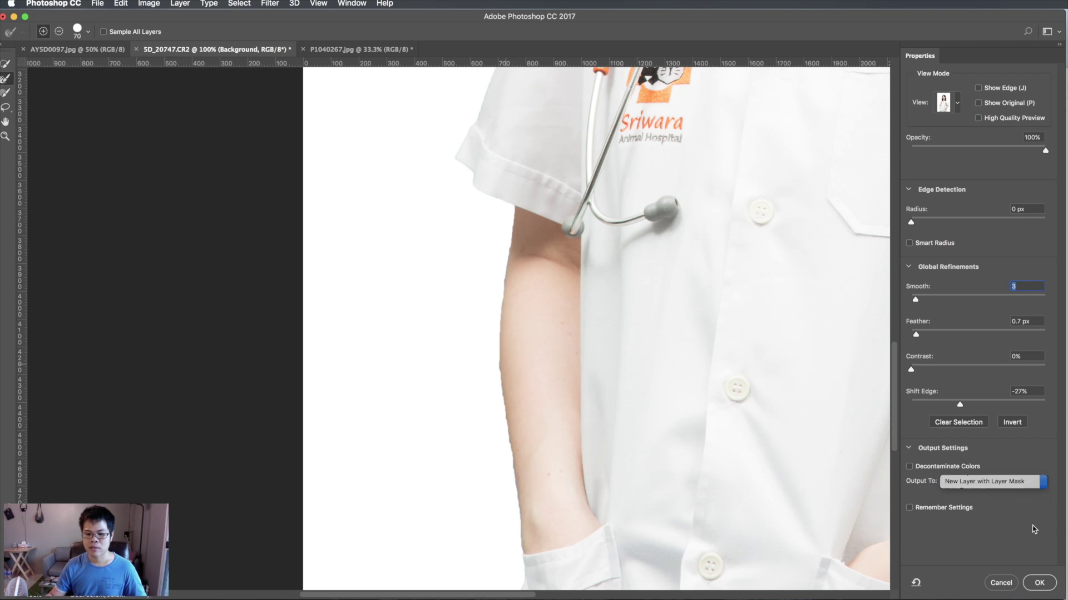
Confirm the refinement and fill the original Background layer with white
{"action": "left_click", "coordinate": [1039, 583]}
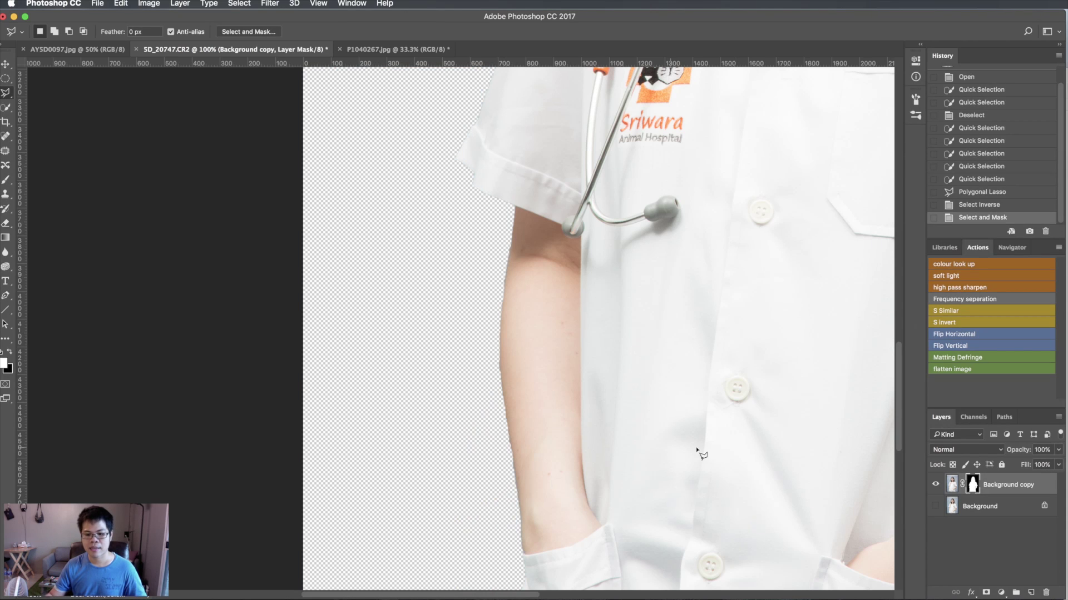
{"action": "left_click", "coordinate": [968, 513]}
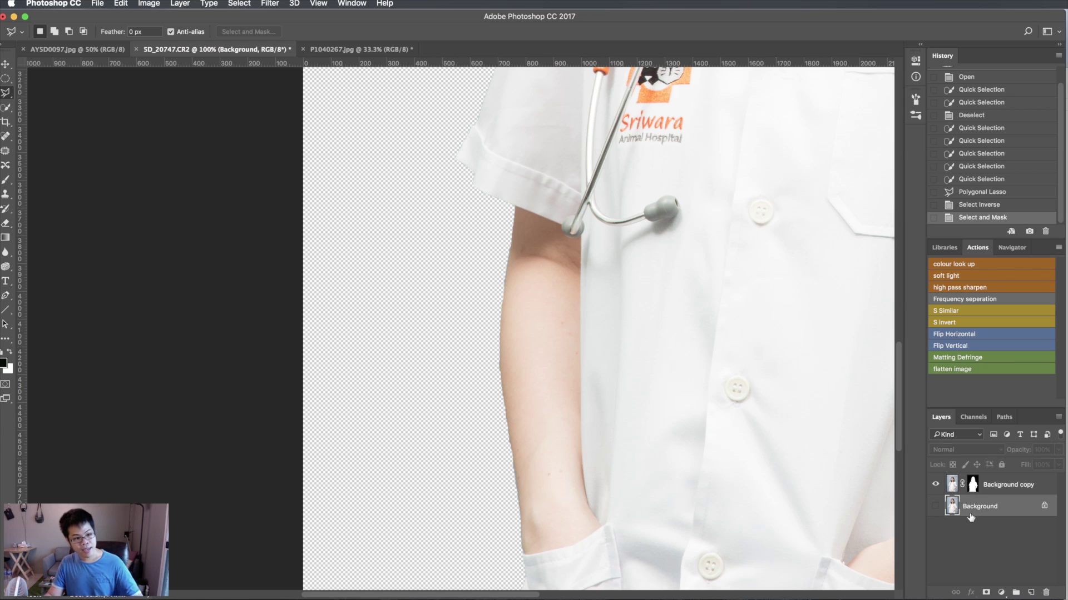
{"action": "left_click", "coordinate": [936, 509]}
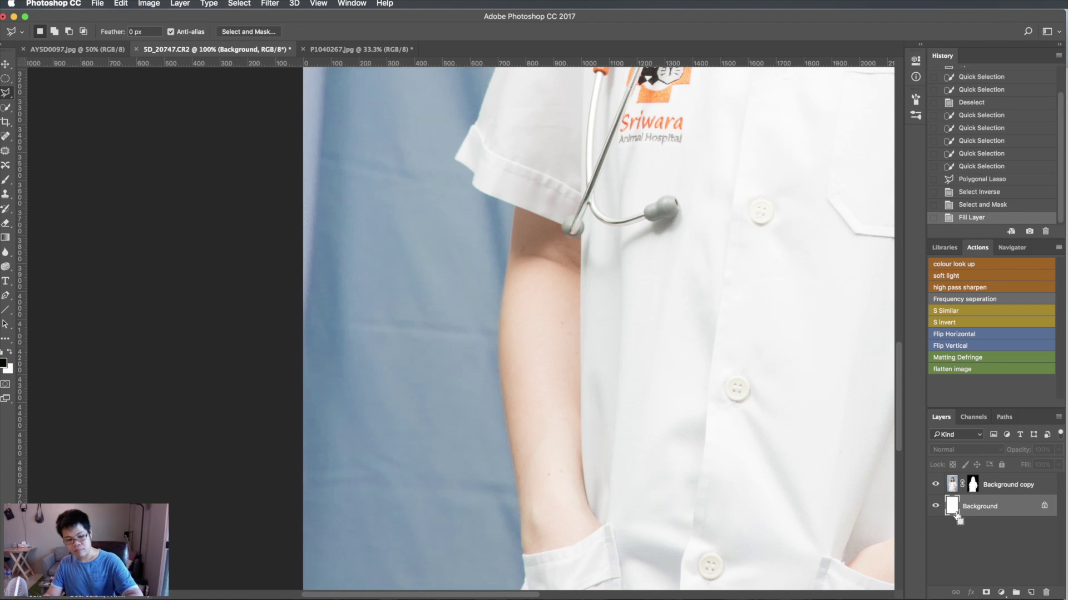
{"action": "key", "text": "ctrl+BackSpace"}
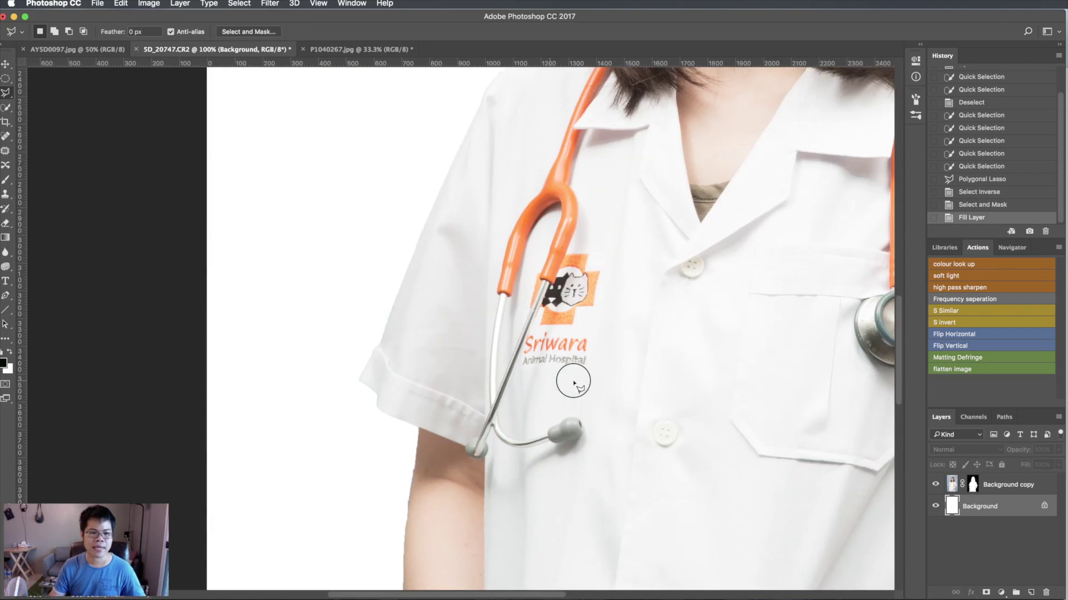
{"action": "scroll", "coordinate": [556, 345], "scroll_direction": "up", "scroll_amount": 10}
{"action": "scroll", "coordinate": [556, 345], "scroll_direction": "right", "scroll_amount": 5}
{"action": "scroll", "coordinate": [589, 282], "scroll_direction": "up", "scroll_amount": 7}
{"action": "scroll", "coordinate": [589, 282], "scroll_direction": "right", "scroll_amount": 4}
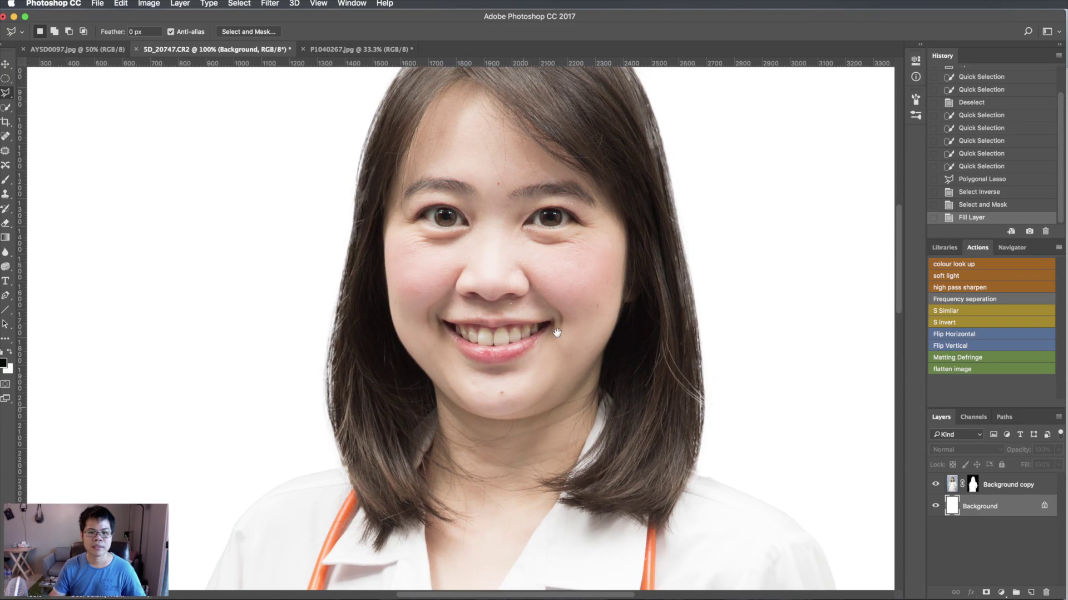
{"action": "scroll", "coordinate": [572, 357], "scroll_direction": "up", "scroll_amount": 3}
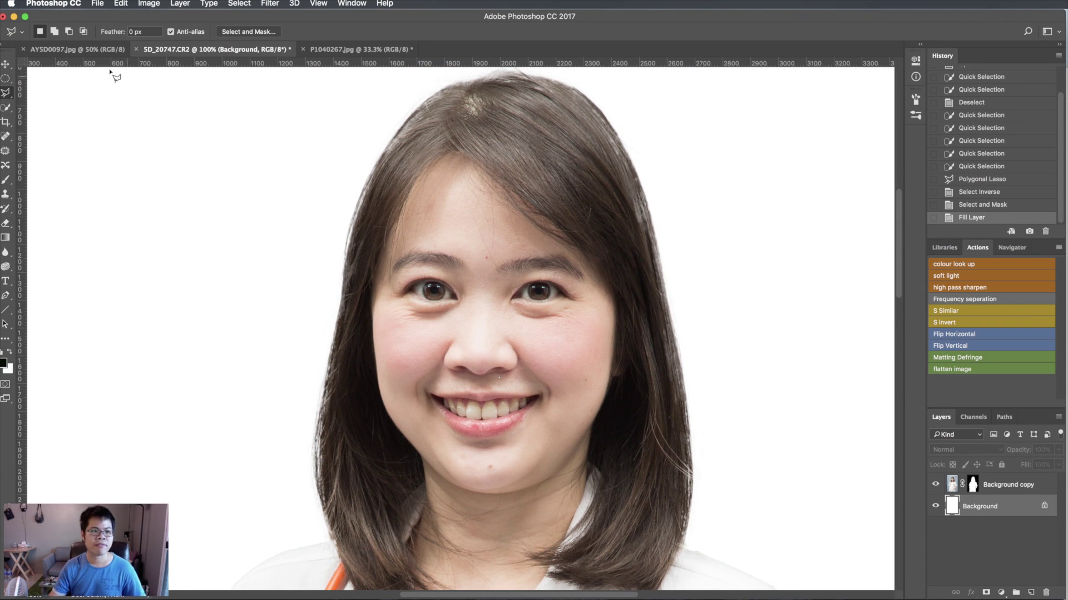
Apply the layer mask on Background copy and toggle the Background to check transparency
{"action": "left_click", "coordinate": [179, 3]}
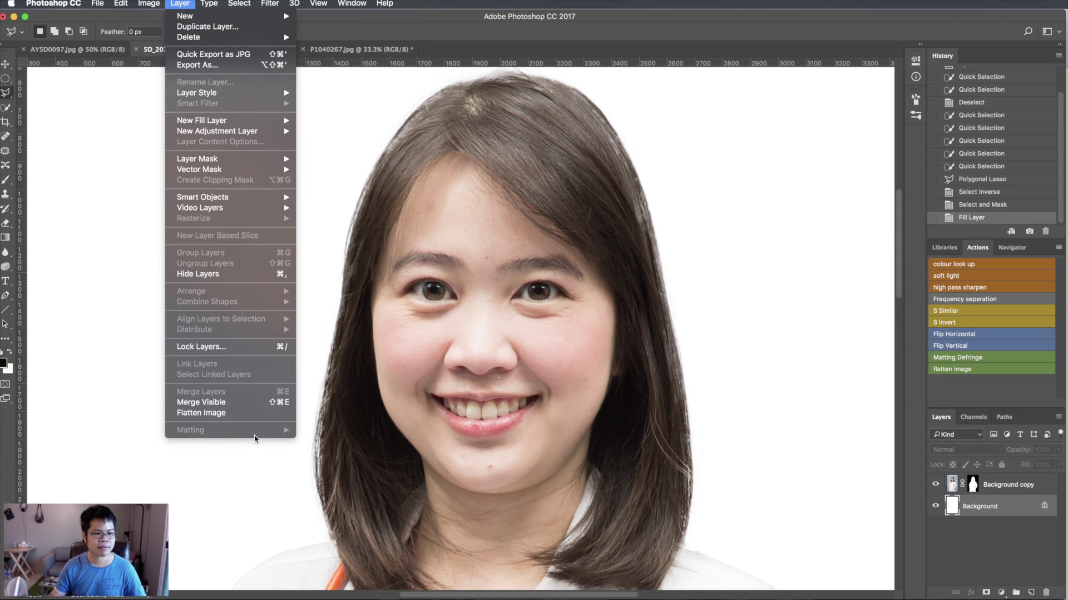
{"action": "key", "text": "Escape"}
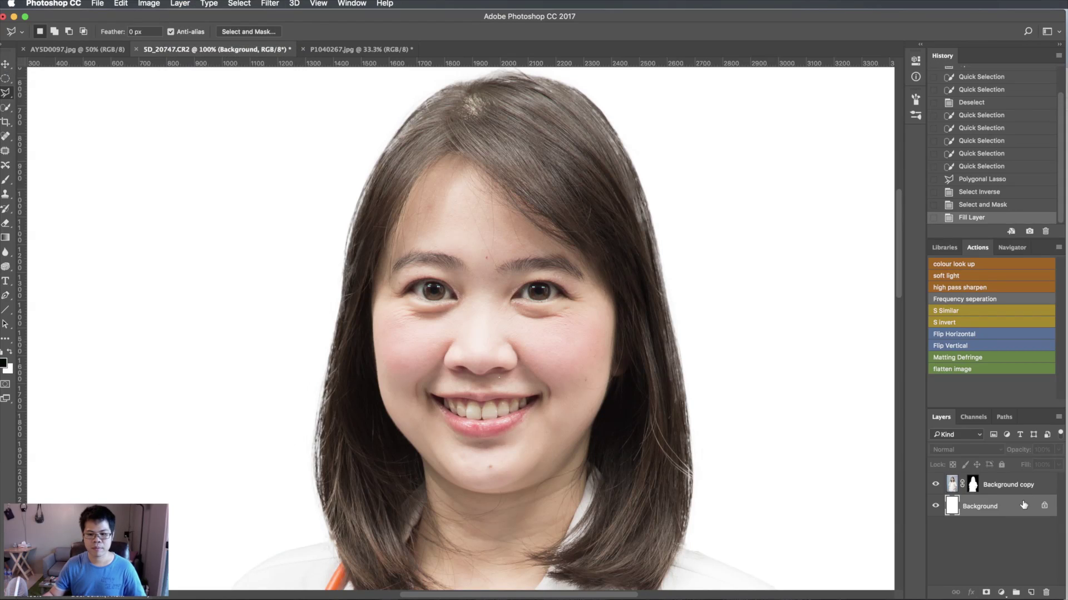
{"action": "left_click", "coordinate": [1012, 485]}
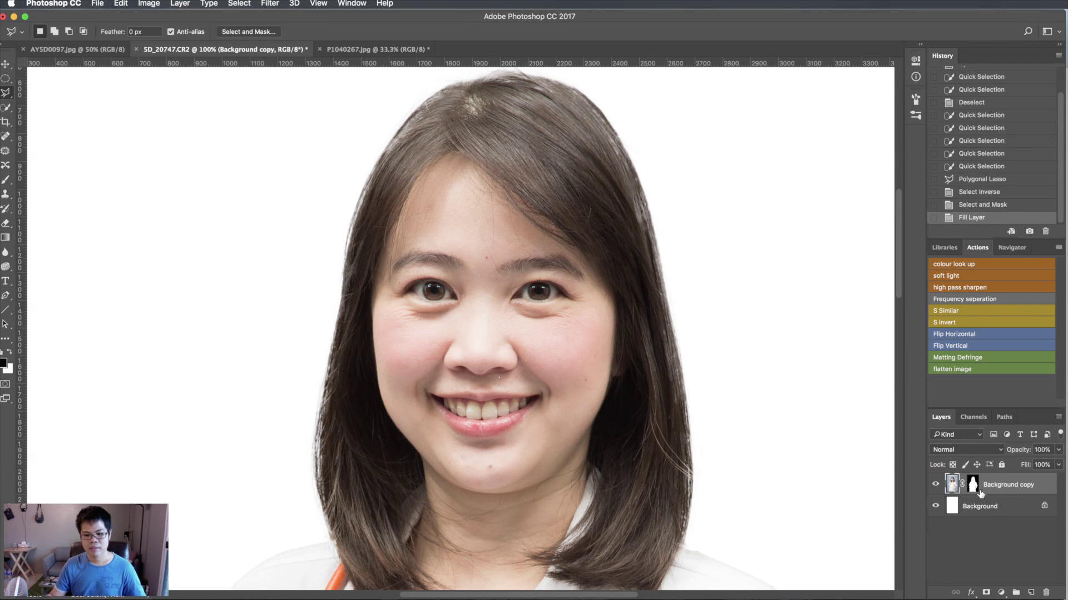
{"action": "left_click", "coordinate": [977, 490]}
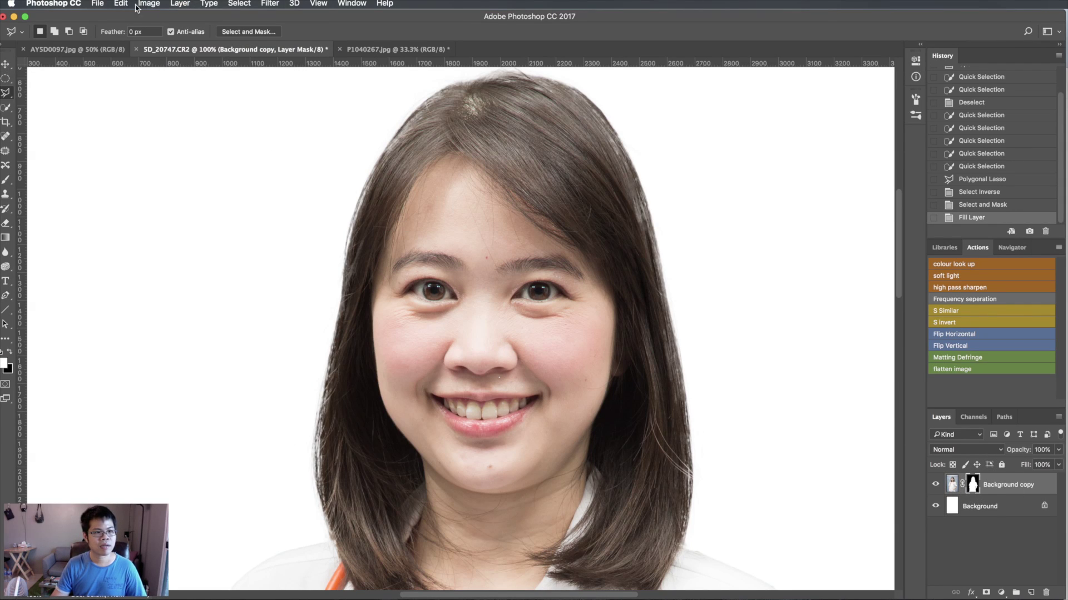
{"action": "right_click", "coordinate": [977, 486]}
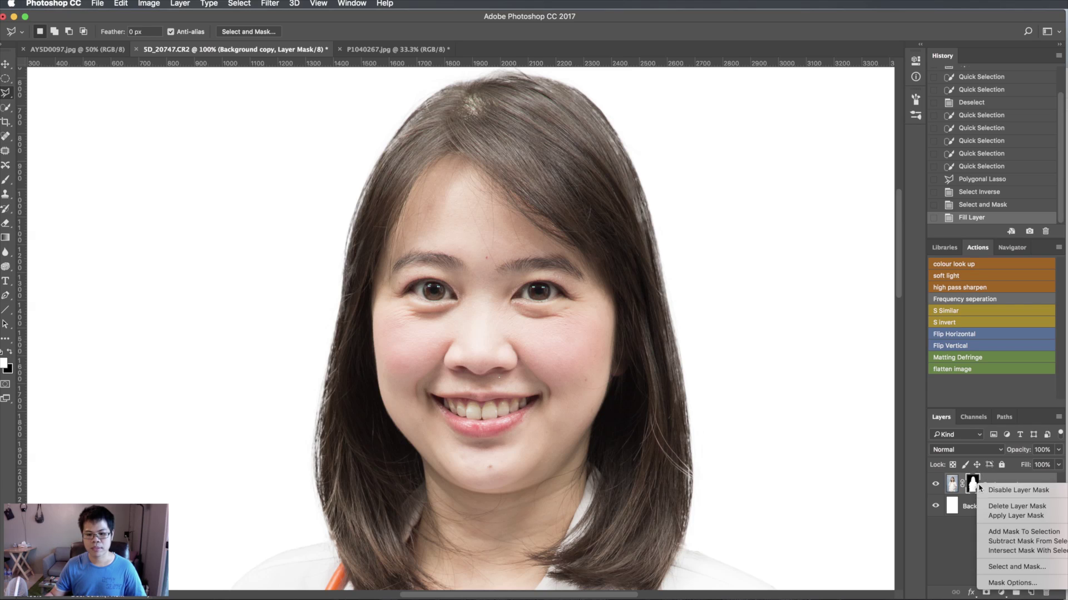
{"action": "left_click", "coordinate": [999, 516]}
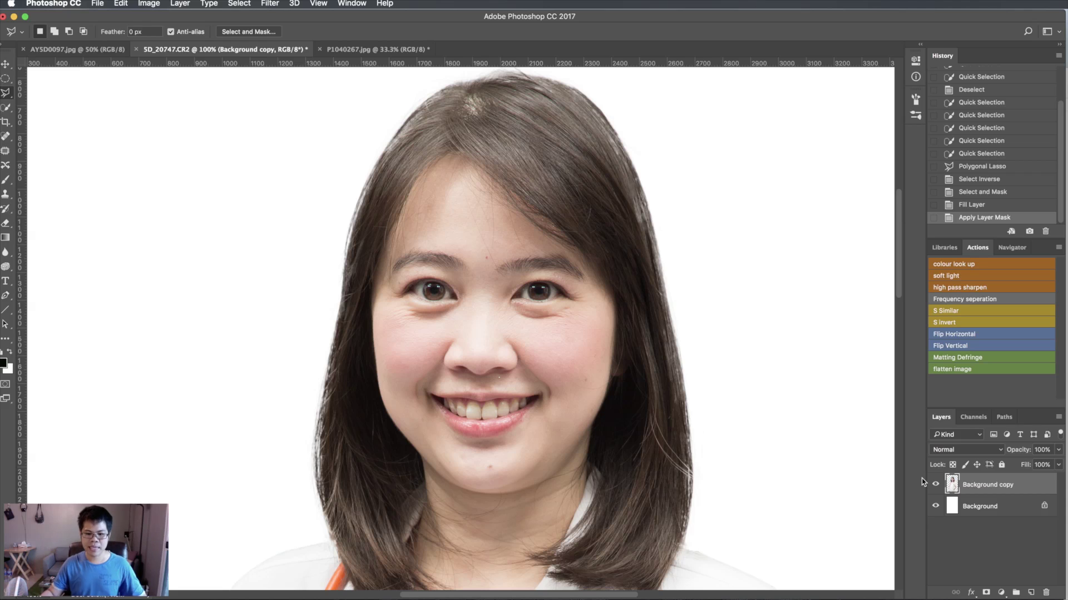
{"action": "left_click", "coordinate": [935, 507]}
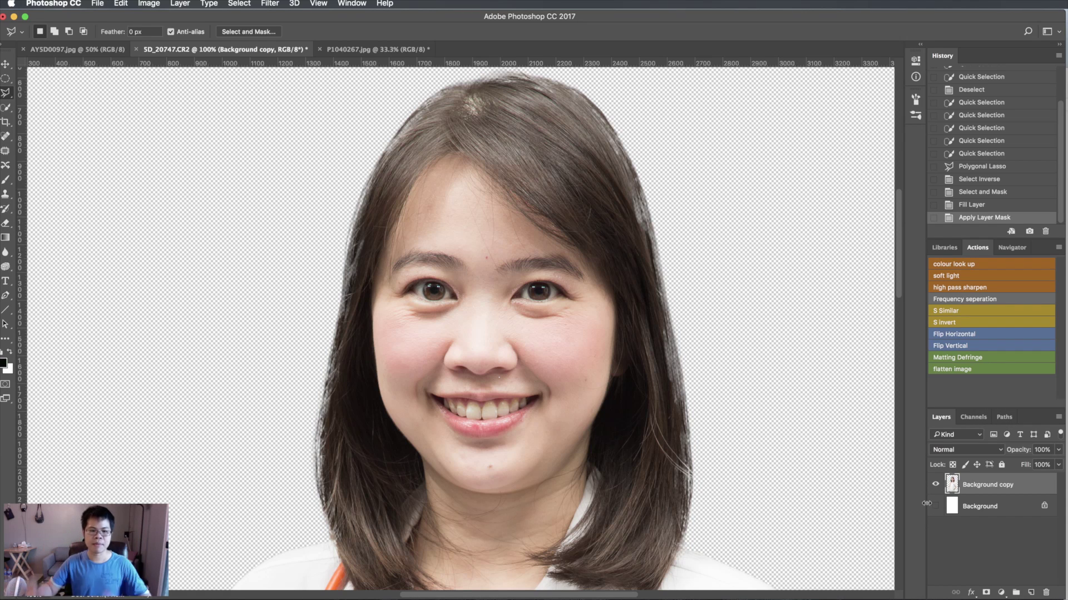
{"action": "left_click", "coordinate": [936, 507]}
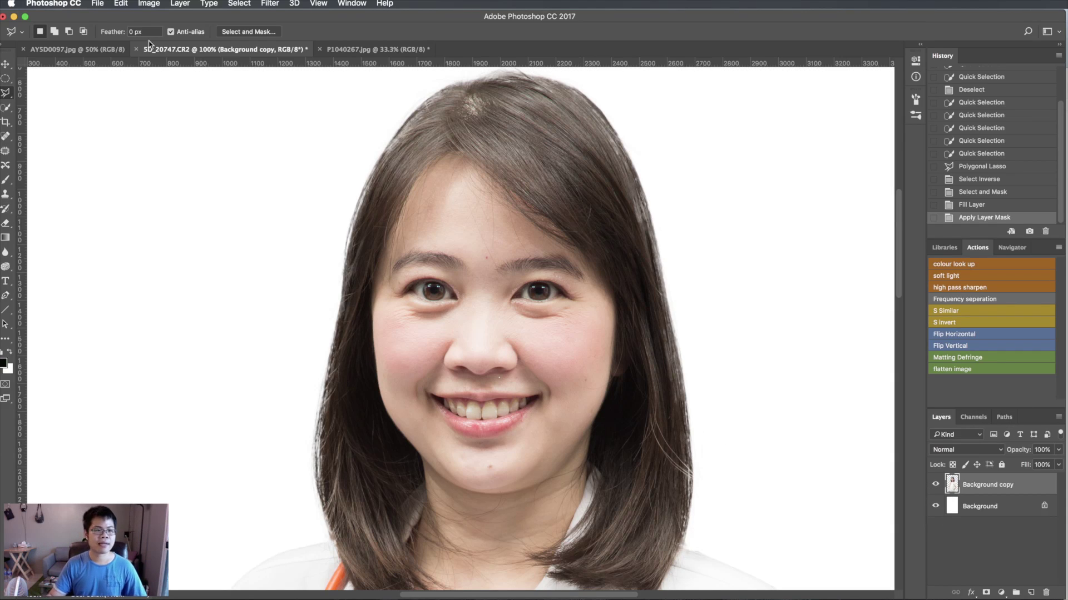
{"action": "left_click", "coordinate": [180, 4]}
Defringe the cutout at 1 pixel and compare before and after in History
{"action": "key", "text": "Escape"}
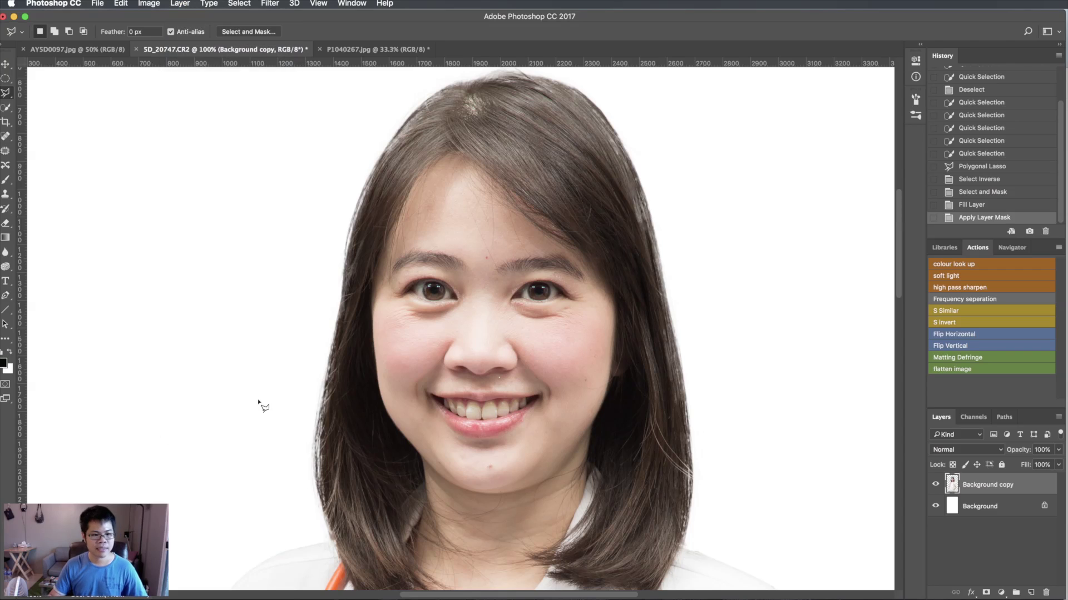
{"action": "left_click", "coordinate": [179, 4]}
{"action": "mouse_move", "coordinate": [190, 429]}
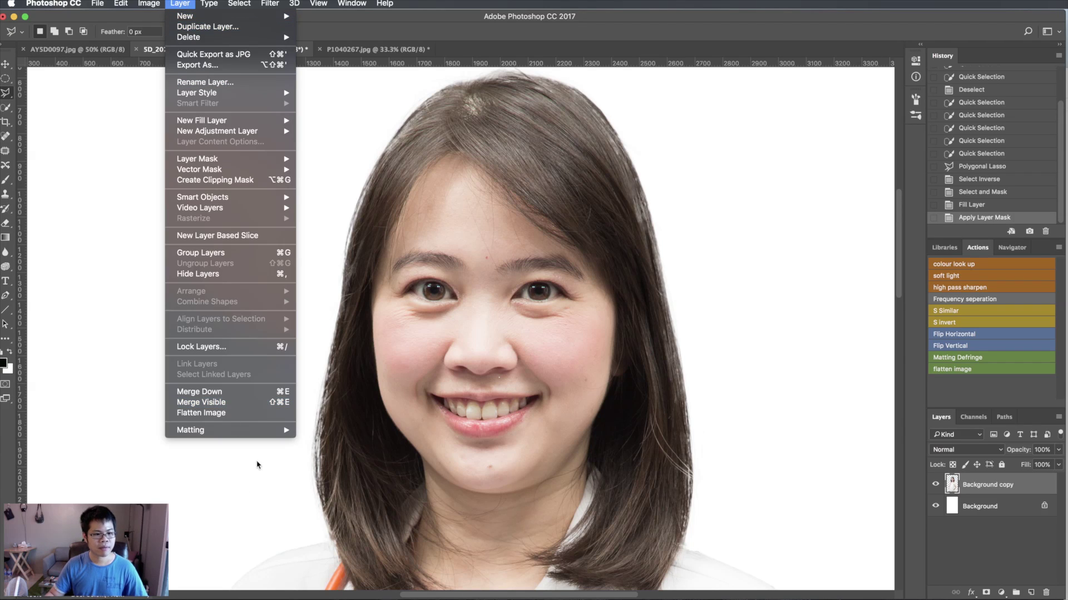
{"action": "left_click", "coordinate": [327, 440]}
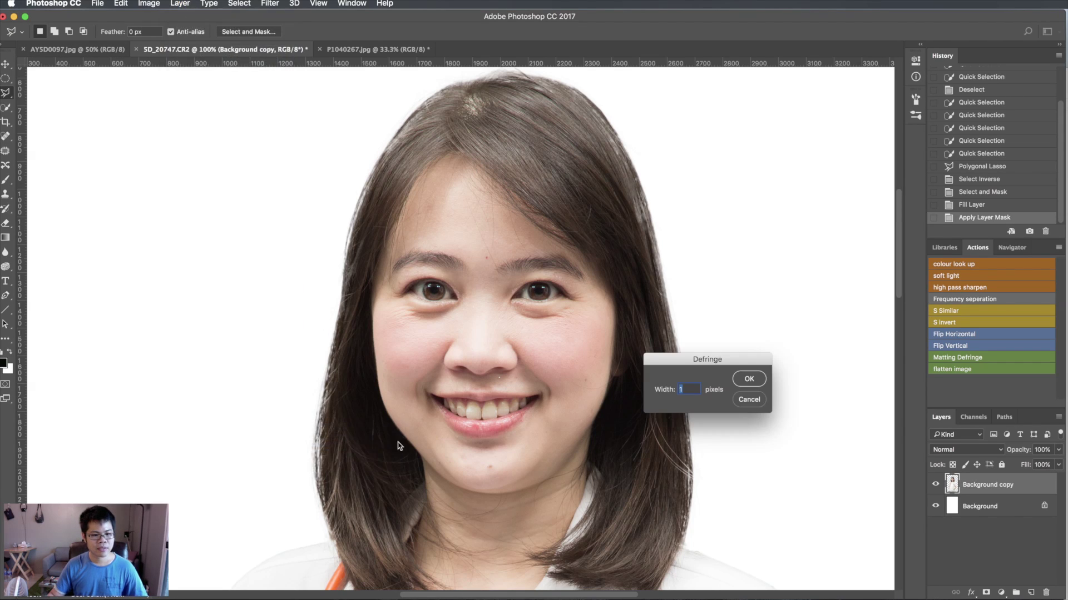
{"action": "left_click", "coordinate": [760, 380]}
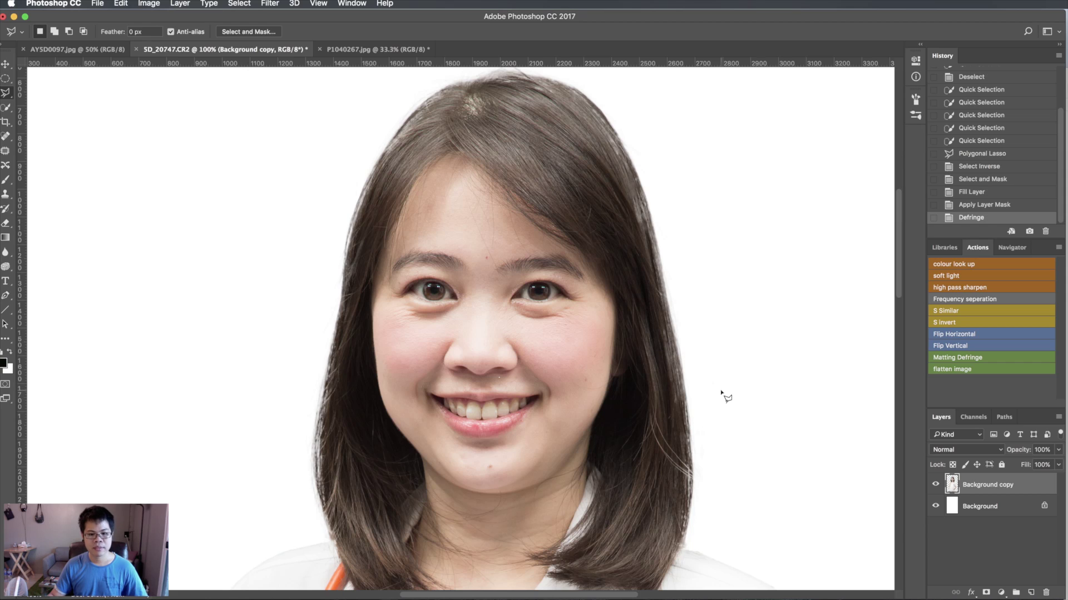
{"action": "scroll", "coordinate": [288, 473], "scroll_direction": "down", "scroll_amount": 6}
{"action": "scroll", "coordinate": [288, 474], "scroll_direction": "left", "scroll_amount": 5}
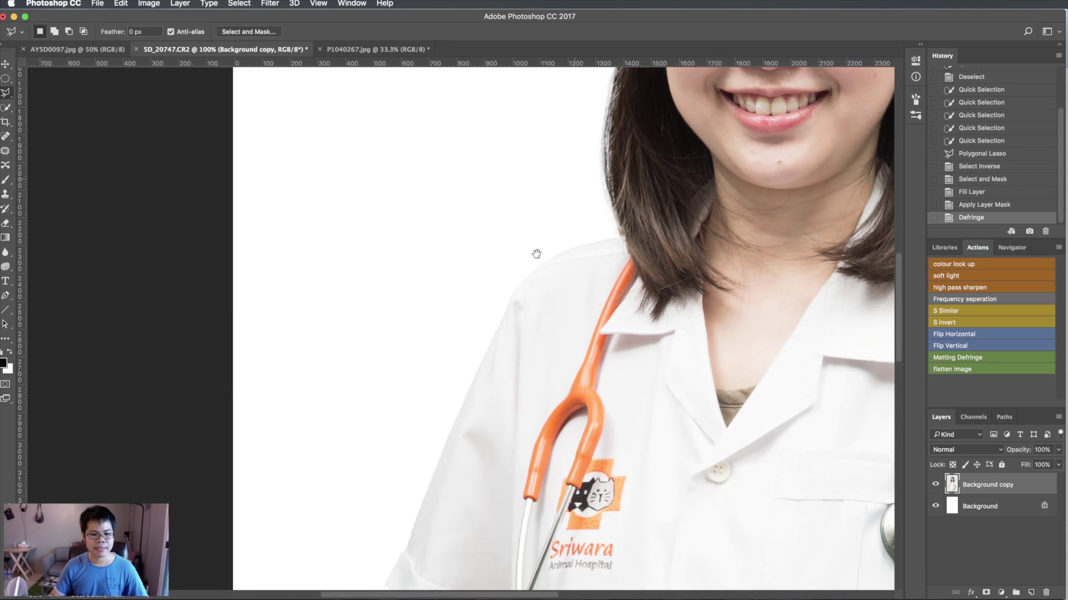
{"action": "left_click", "coordinate": [978, 209]}
{"action": "left_click", "coordinate": [977, 218]}
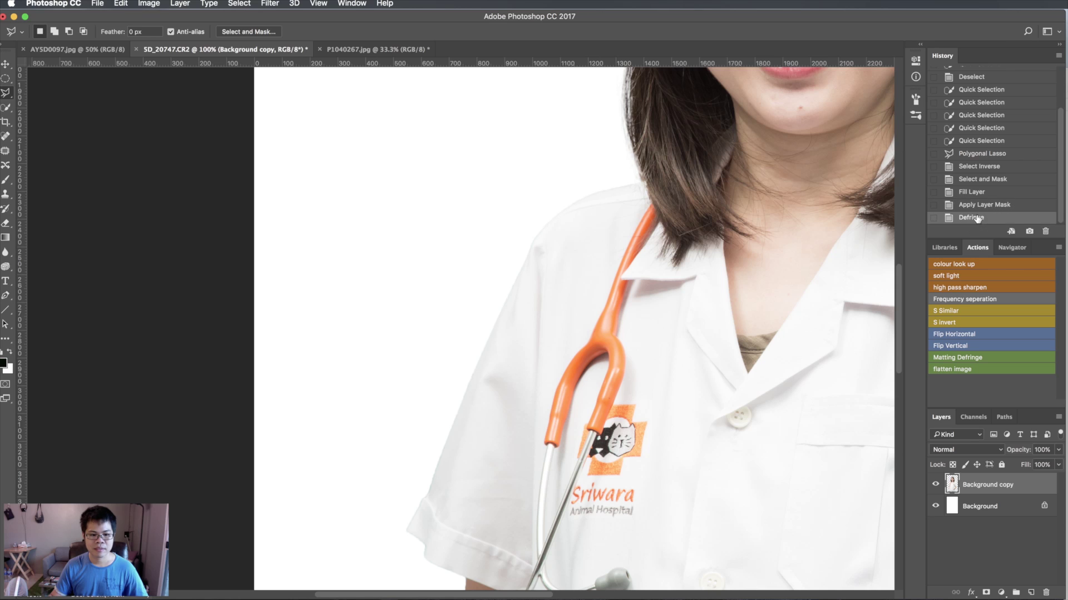
{"action": "left_click", "coordinate": [983, 207]}
{"action": "left_click", "coordinate": [982, 218]}
{"action": "left_click", "coordinate": [982, 218]}
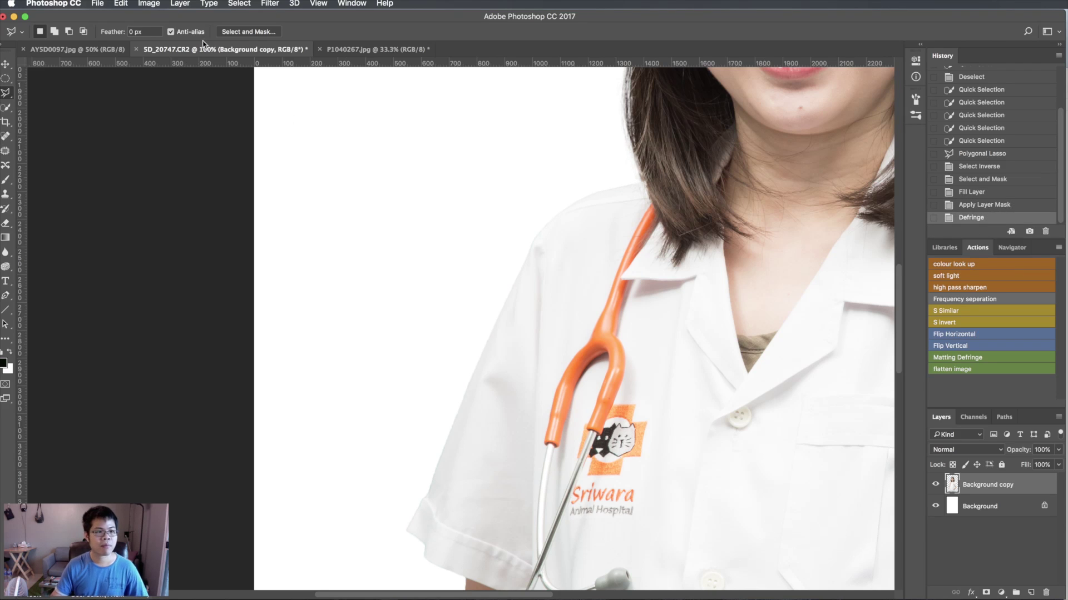
Apply a second 1 pixel Defringe and compare the coat edges at 200%
{"action": "left_click", "coordinate": [184, 4]}
{"action": "mouse_move", "coordinate": [190, 431]}
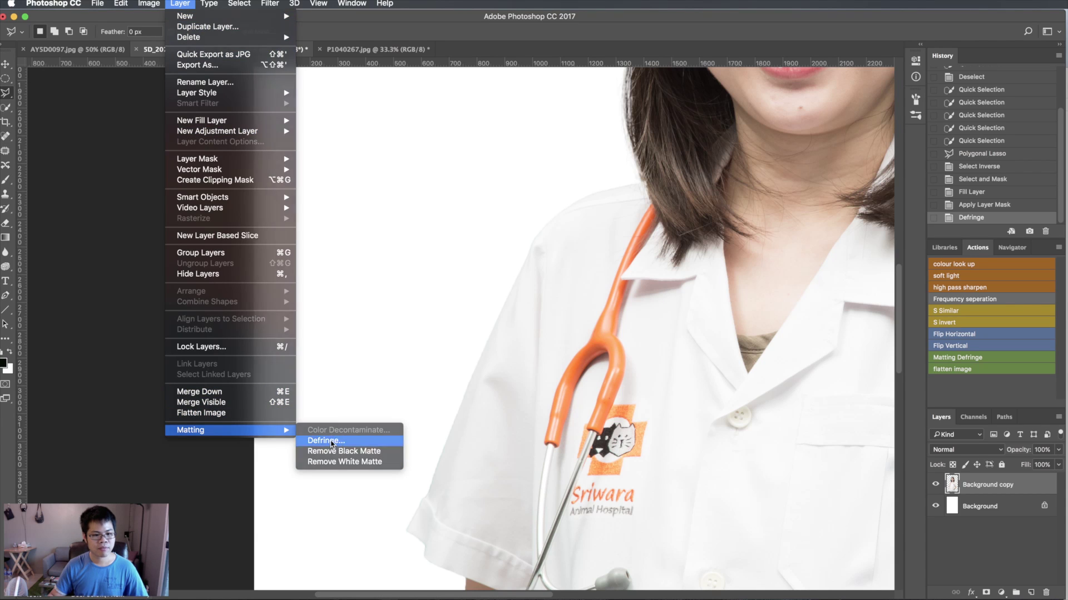
{"action": "left_click", "coordinate": [327, 441]}
{"action": "key", "text": "Return"}
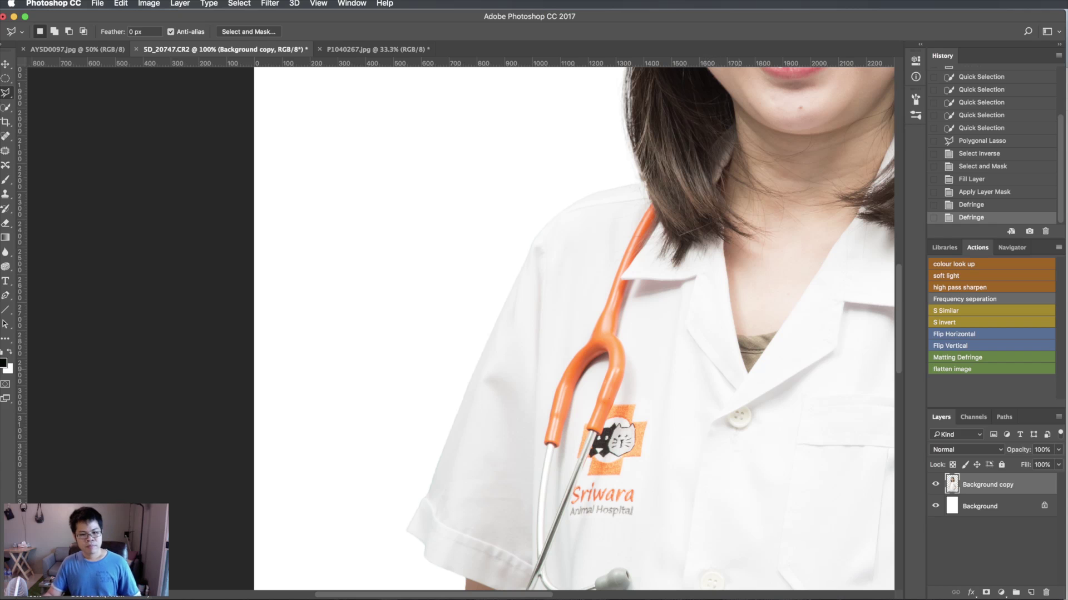
{"action": "key", "text": "ctrl+alt+z"}
{"action": "key", "text": "ctrl+alt+z"}
{"action": "key", "text": "ctrl+plus"}
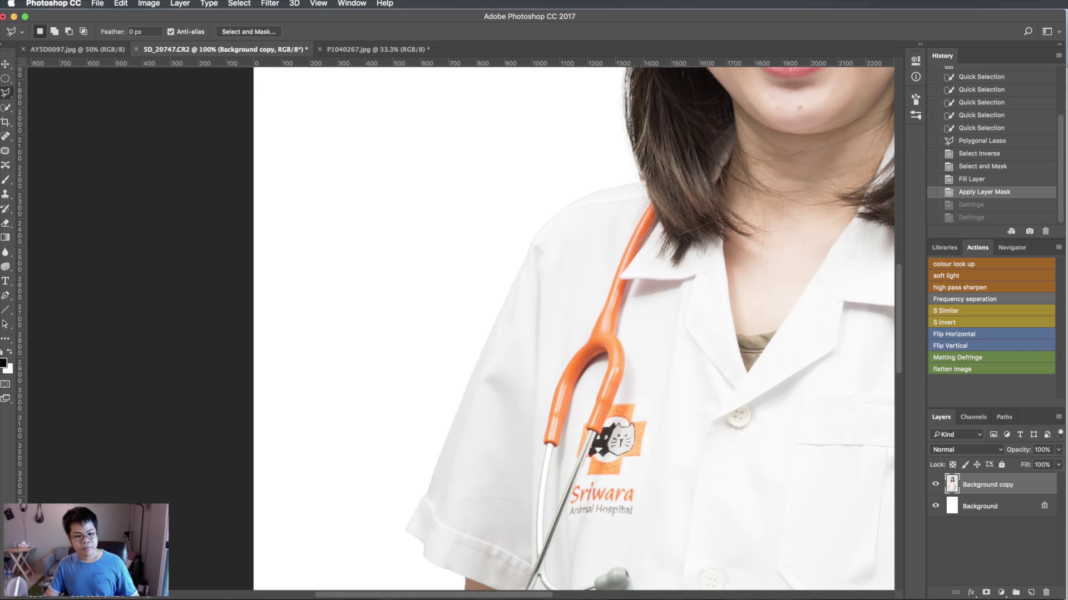
{"action": "key", "text": "ctrl+plus"}
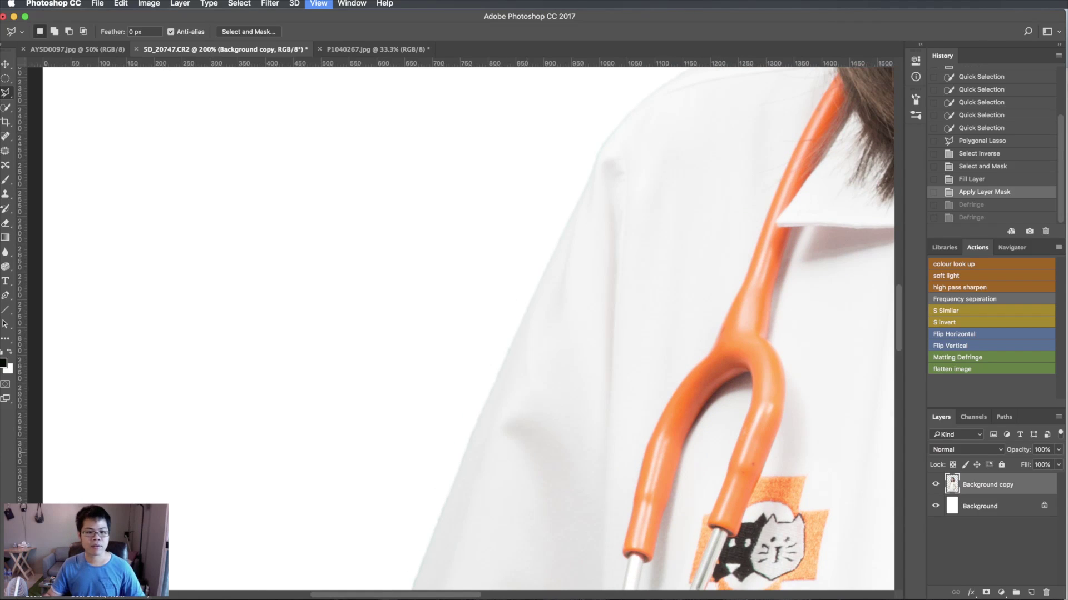
{"action": "scroll", "coordinate": [462, 328], "scroll_direction": "down", "scroll_amount": 5}
{"action": "scroll", "coordinate": [462, 328], "scroll_direction": "left", "scroll_amount": 2}
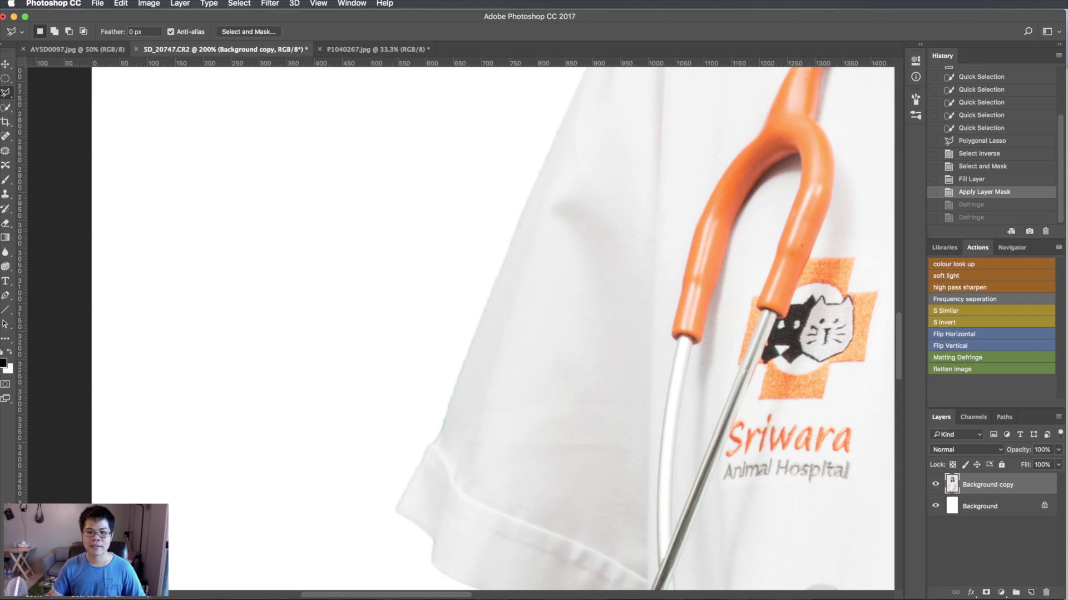
{"action": "key", "text": "ctrl+shift+z"}
{"action": "key", "text": "ctrl+shift+z"}
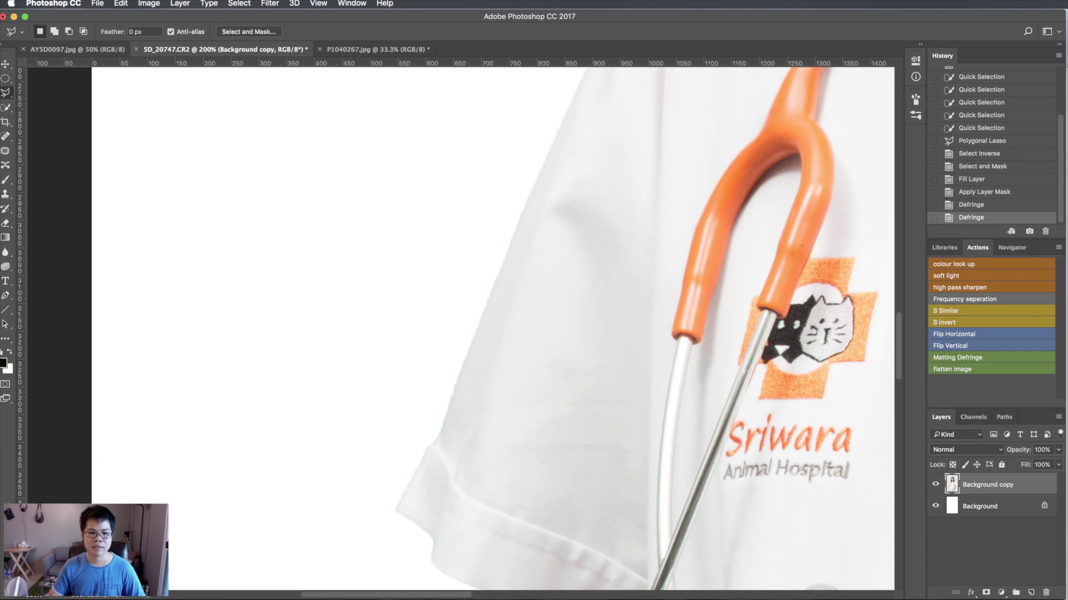
{"action": "key", "text": "ctrl+alt+z"}
{"action": "key", "text": "ctrl+alt+z"}
{"action": "key", "text": "ctrl+shift+z"}
{"action": "key", "text": "ctrl+shift+z"}
{"action": "key", "text": "ctrl+alt+z"}
{"action": "key", "text": "ctrl+alt+z"}
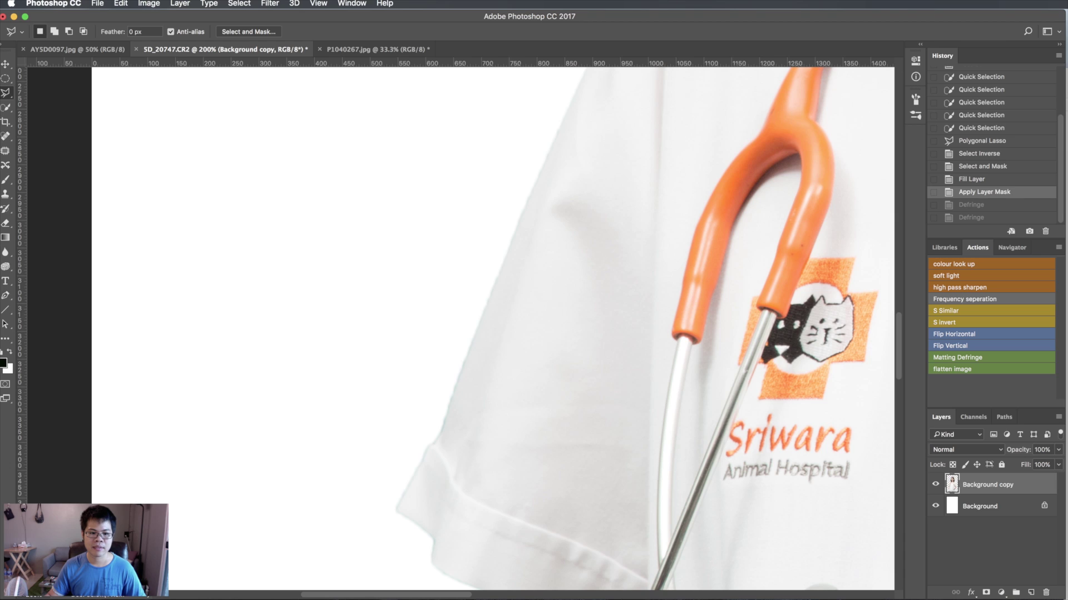
{"action": "key", "text": "ctrl+shift+z"}
{"action": "key", "text": "ctrl+shift+z"}
{"action": "key", "text": "ctrl+alt+z"}
{"action": "key", "text": "ctrl+alt+z"}
{"action": "key", "text": "ctrl+shift+z"}
{"action": "key", "text": "ctrl+shift+z"}
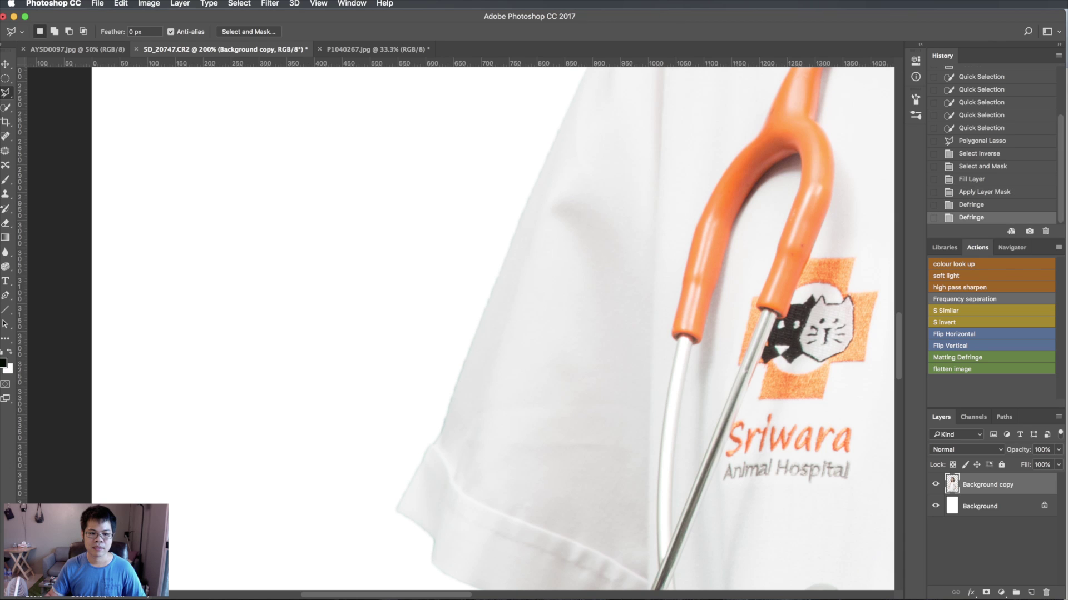
Compare the sleeve edge with and without both defringes at 400%
{"action": "key", "text": "ctrl+minus"}
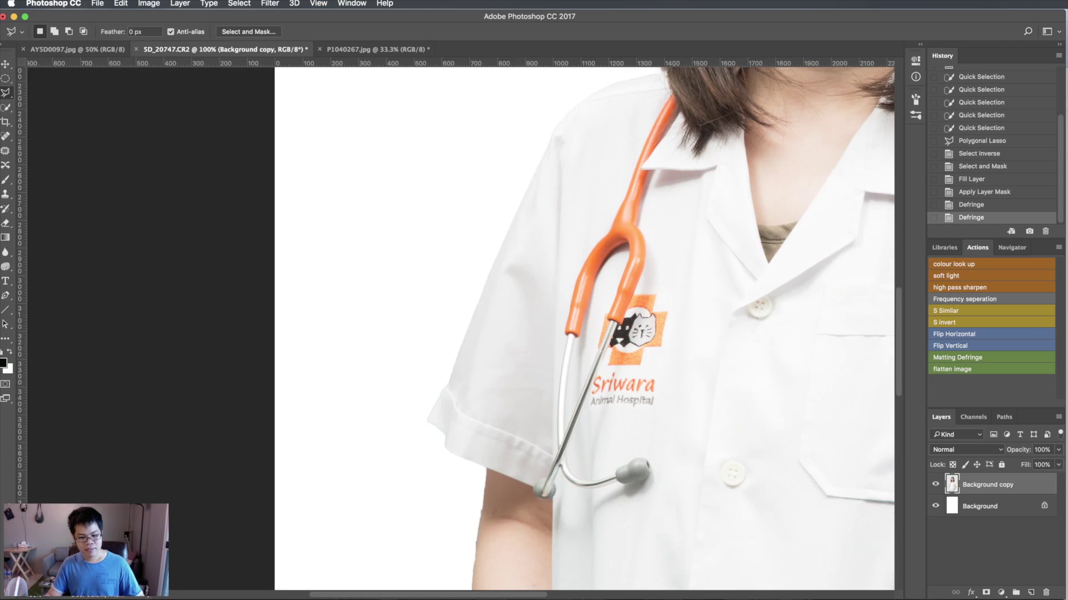
{"action": "key", "text": "ctrl+plus"}
{"action": "key", "text": "ctrl+plus"}
{"action": "key", "text": "ctrl+plus"}
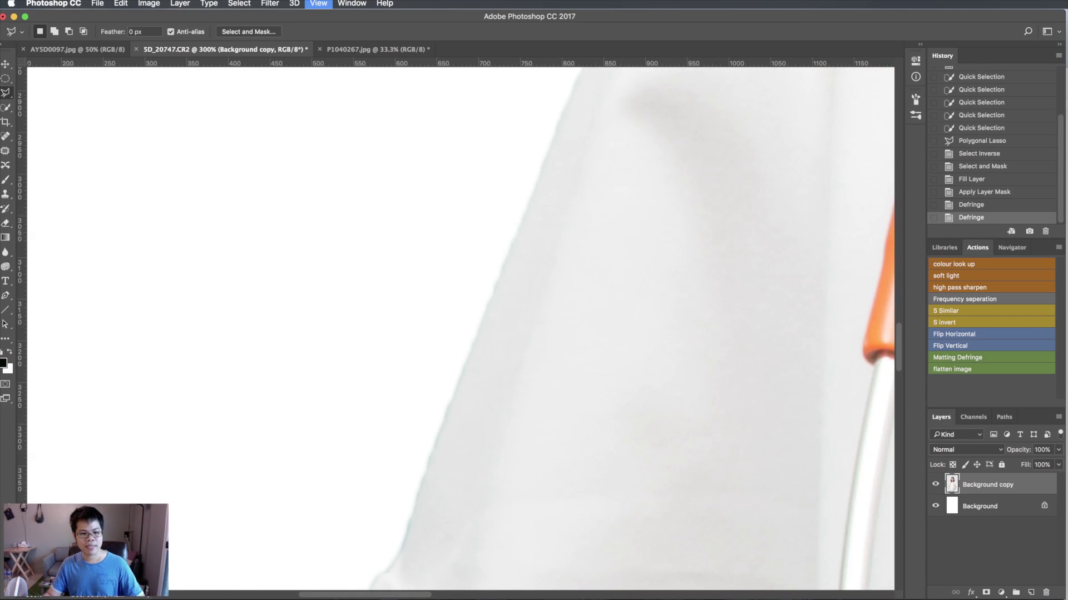
{"action": "scroll", "coordinate": [461, 328], "scroll_direction": "down", "scroll_amount": 5}
{"action": "scroll", "coordinate": [460, 328], "scroll_direction": "left", "scroll_amount": 3}
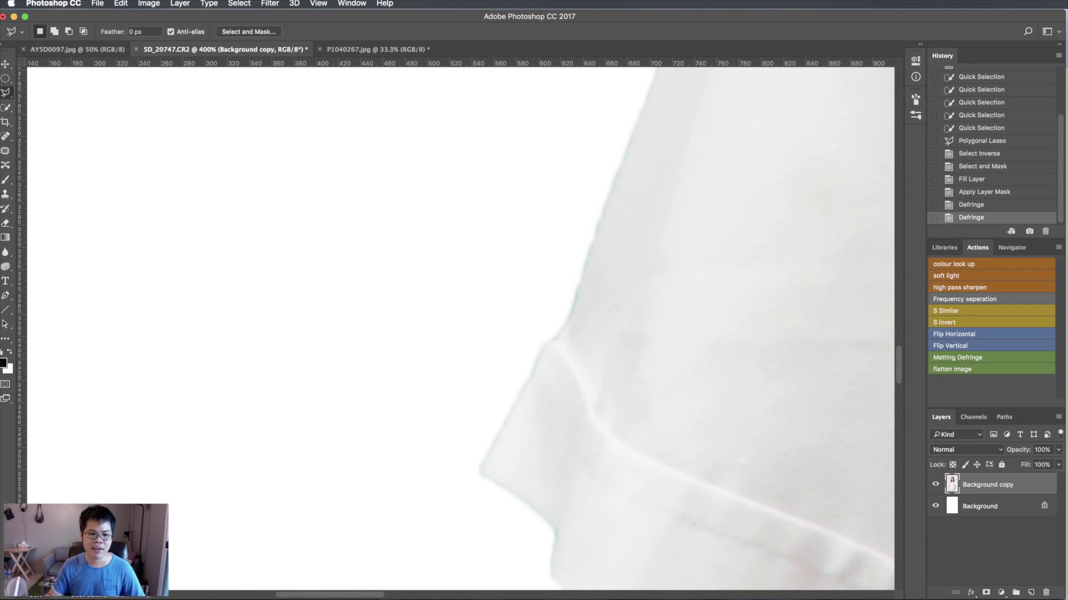
{"action": "key", "text": "ctrl+alt+z"}
{"action": "key", "text": "ctrl+alt+z"}
{"action": "key", "text": "ctrl+shift+z"}
{"action": "key", "text": "ctrl+shift+z"}
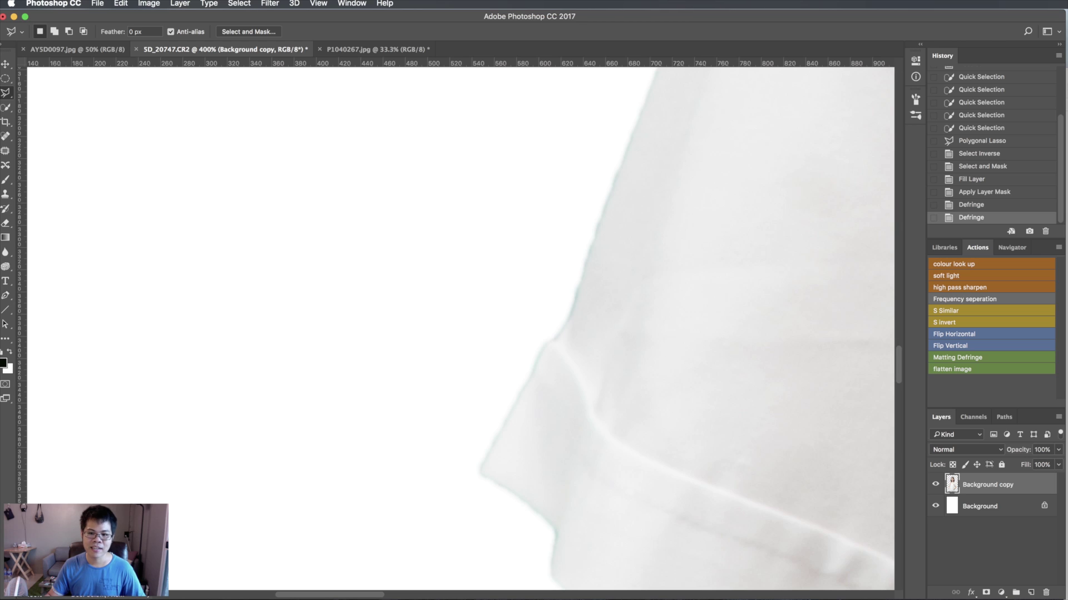
{"action": "key", "text": "ctrl+alt+z"}
{"action": "key", "text": "ctrl+alt+z"}
{"action": "key", "text": "ctrl+shift+z"}
{"action": "key", "text": "ctrl+shift+z"}
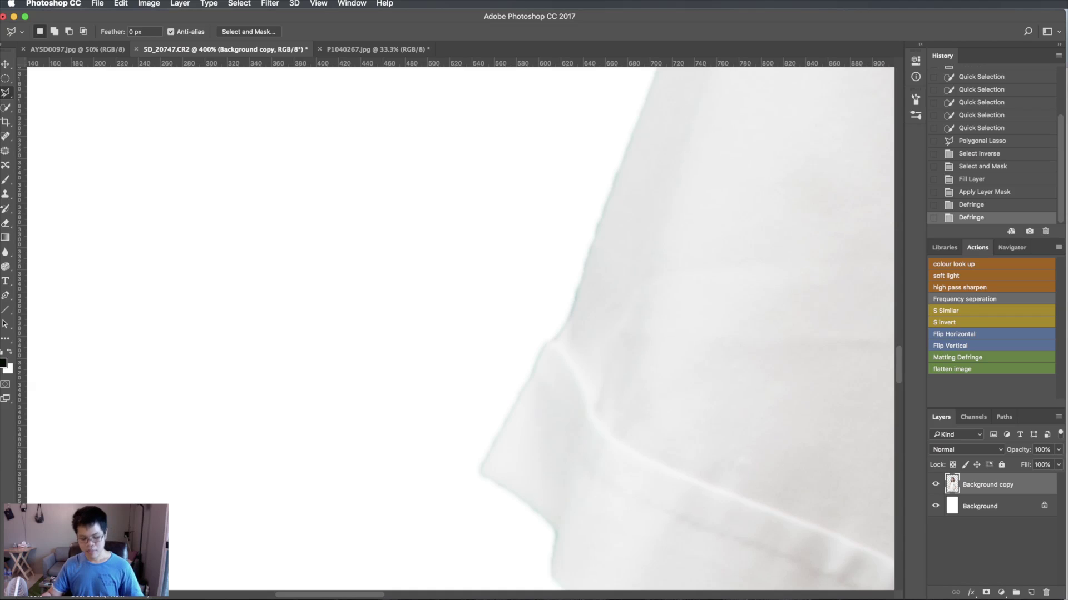
{"action": "key", "text": "ctrl+minus"}
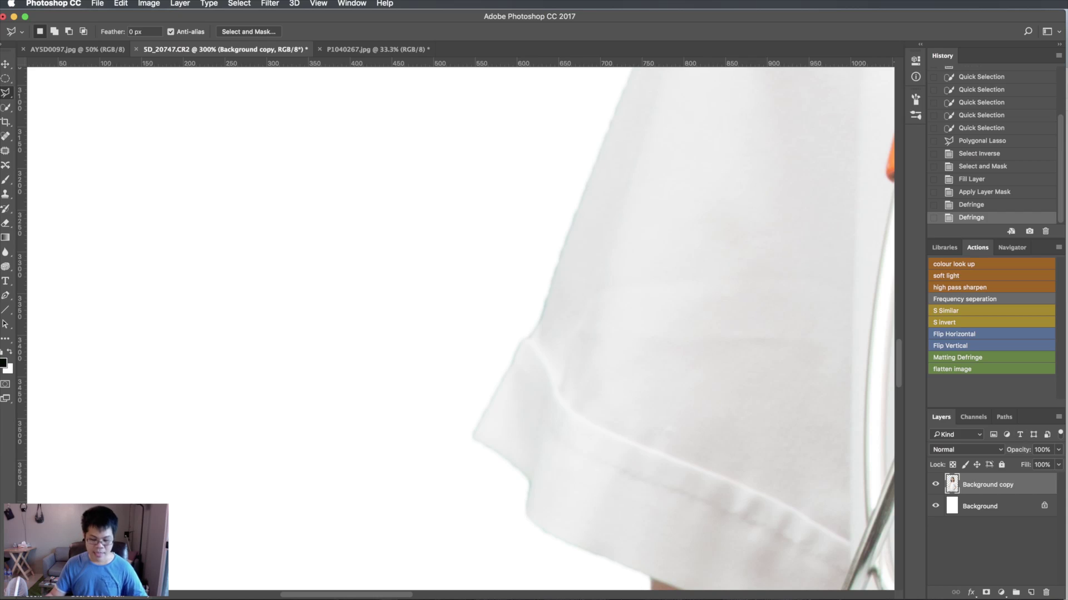
Select the cutout, contract the selection by 3 pixels and feather it 1 pixel
{"action": "left_click", "coordinate": [952, 485], "text": "ctrl"}
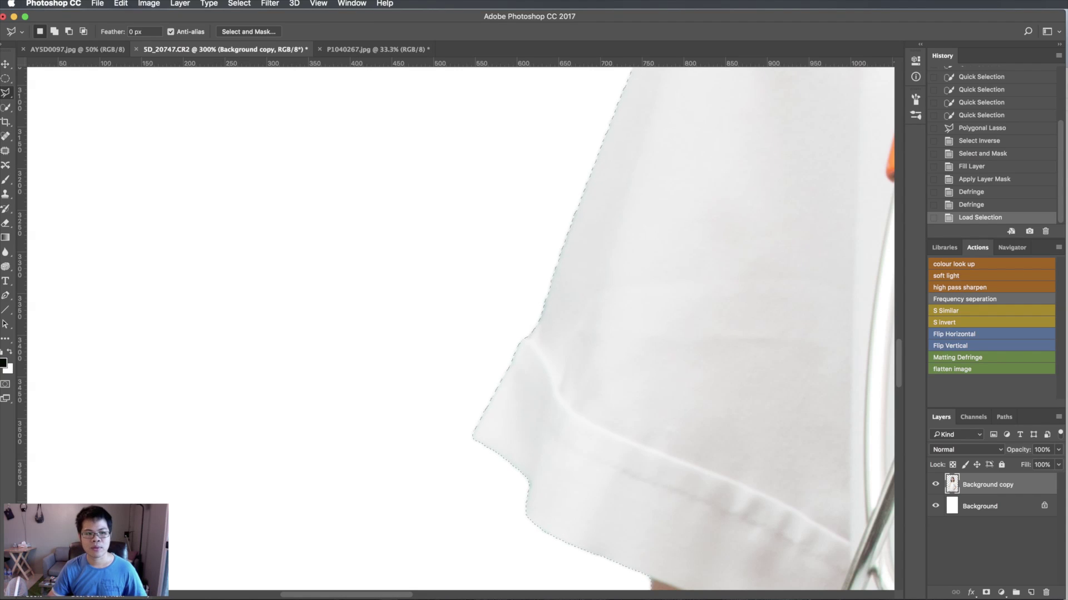
{"action": "left_click", "coordinate": [239, 3]}
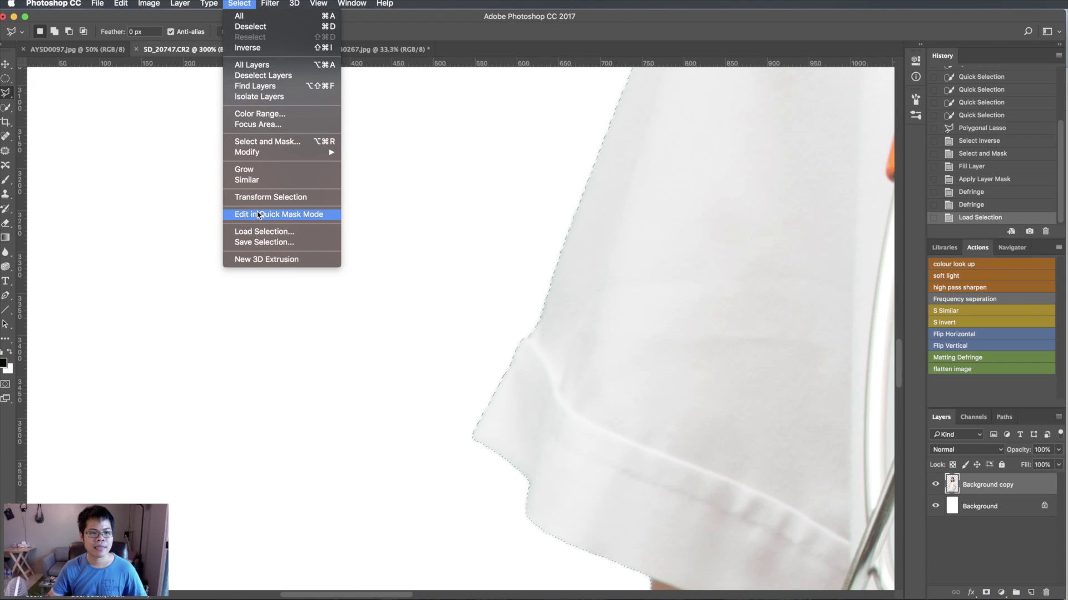
{"action": "mouse_move", "coordinate": [247, 152]}
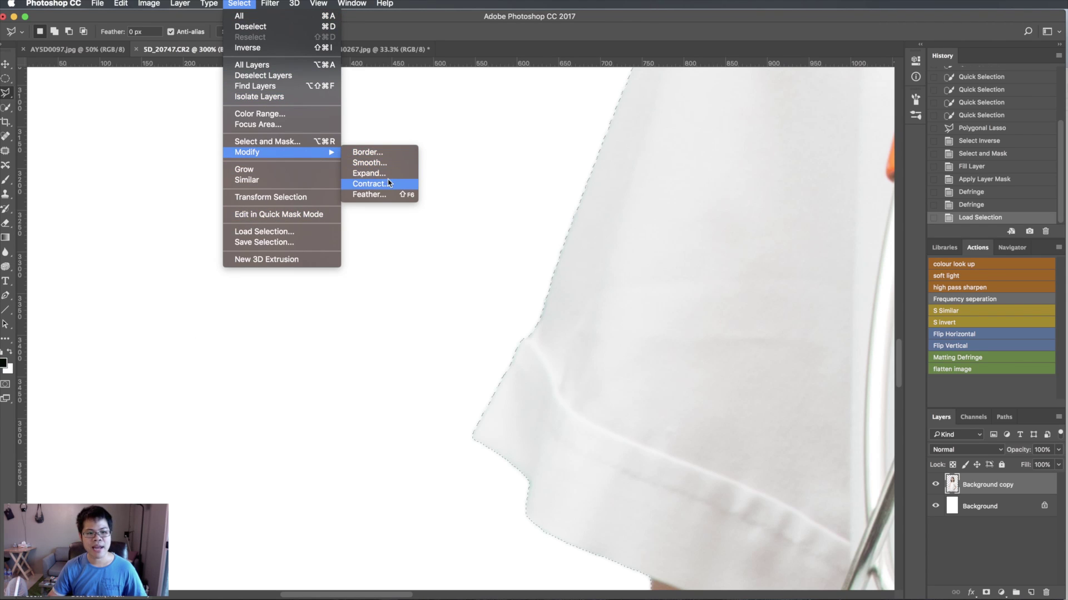
{"action": "left_click", "coordinate": [371, 184]}
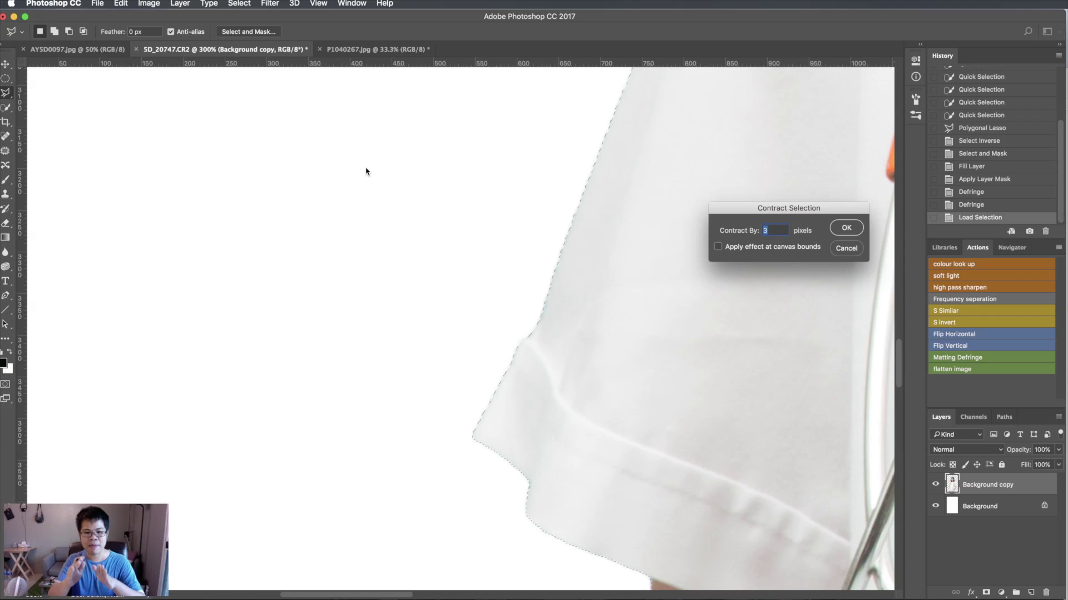
{"action": "left_click", "coordinate": [846, 229]}
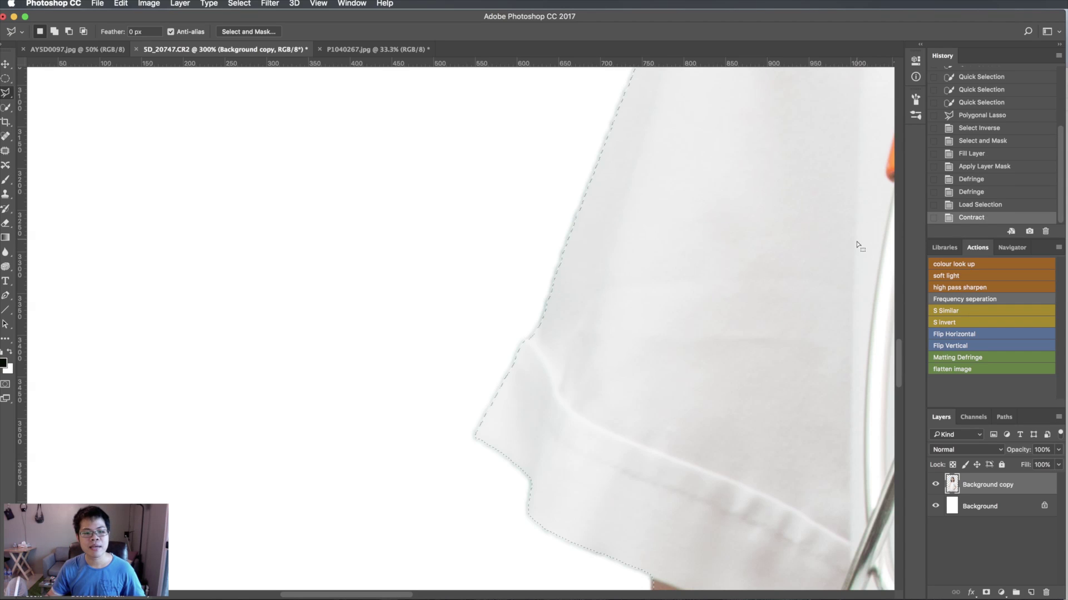
{"action": "right_click", "coordinate": [556, 401]}
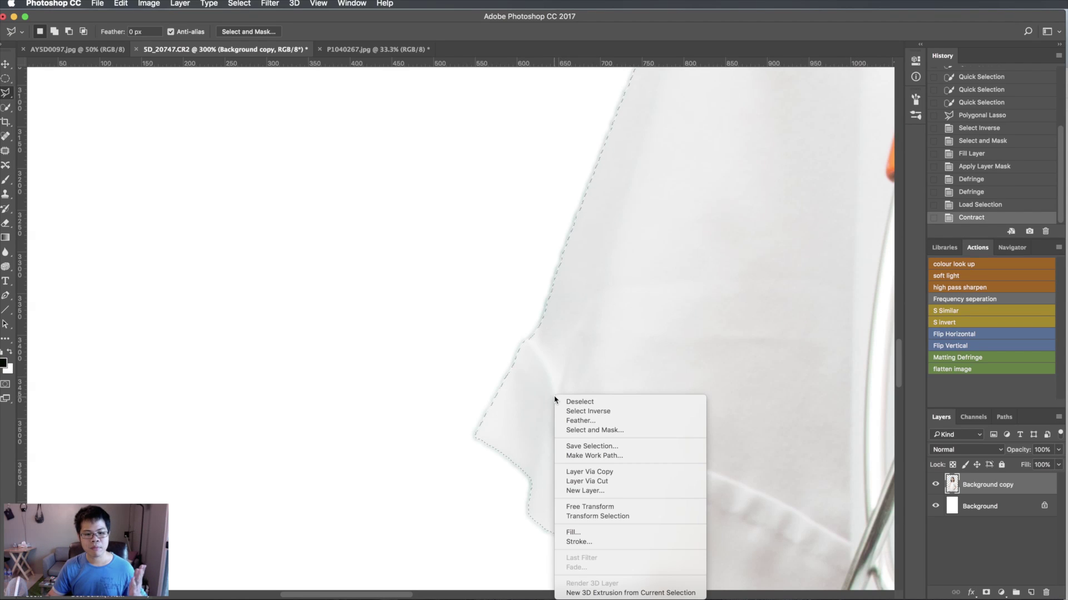
{"action": "left_click", "coordinate": [578, 421]}
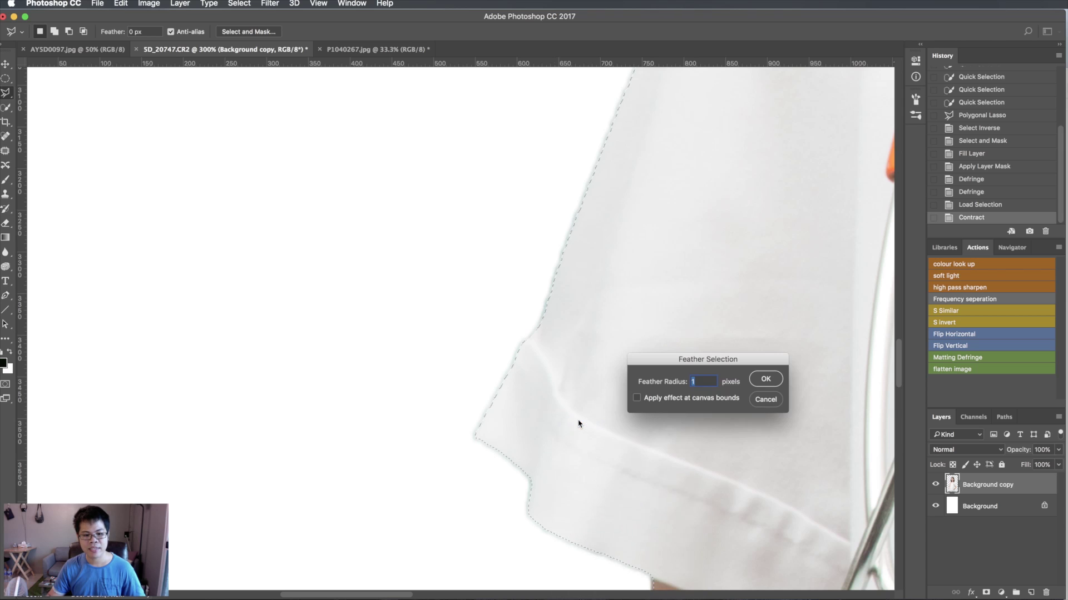
{"action": "left_click", "coordinate": [765, 380]}
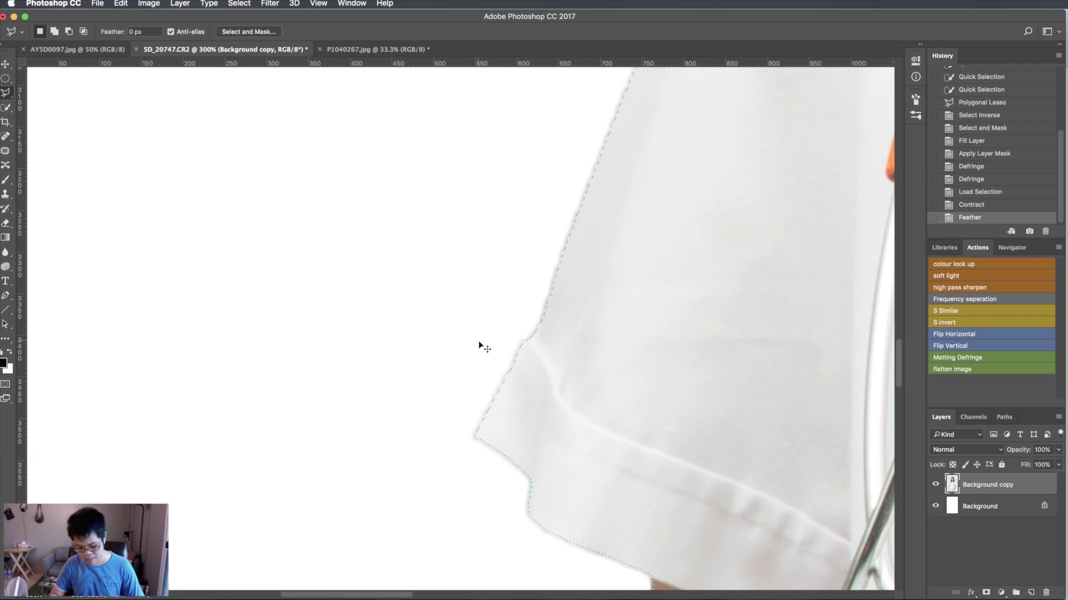
Invert the selection, delete the edge fringe, deselect, and compare in History
{"action": "key", "text": "ctrl+shift+i"}
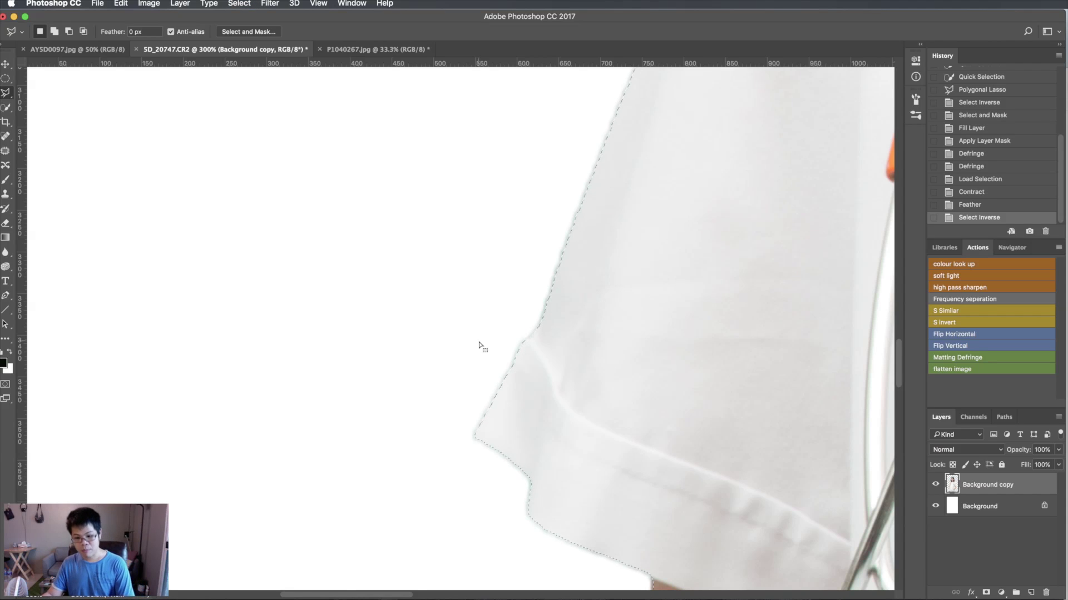
{"action": "key", "text": "Delete"}
{"action": "key", "text": "ctrl+d"}
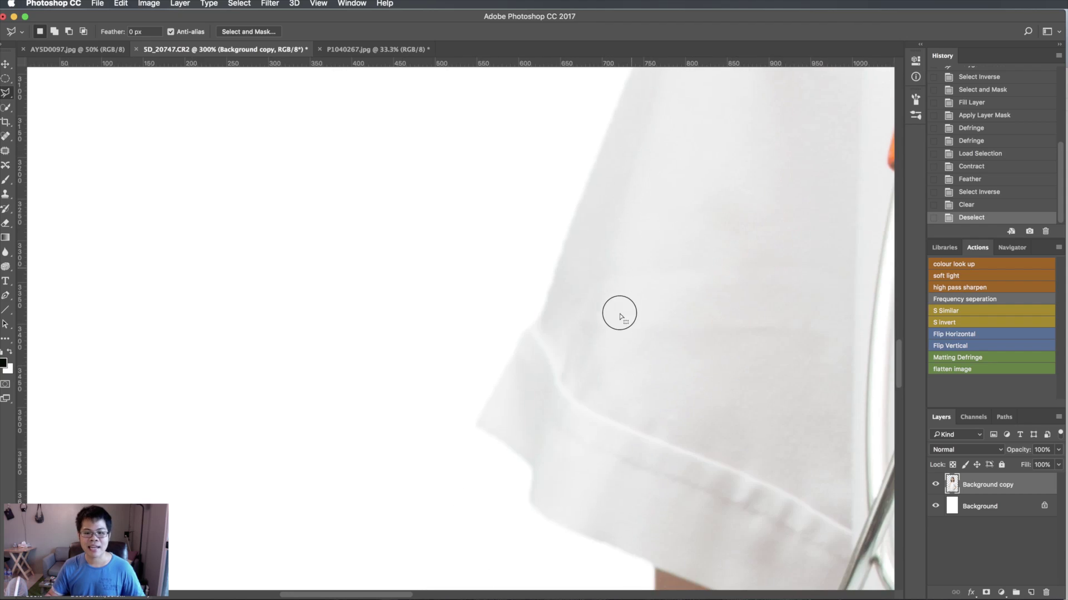
{"action": "left_click", "coordinate": [986, 179]}
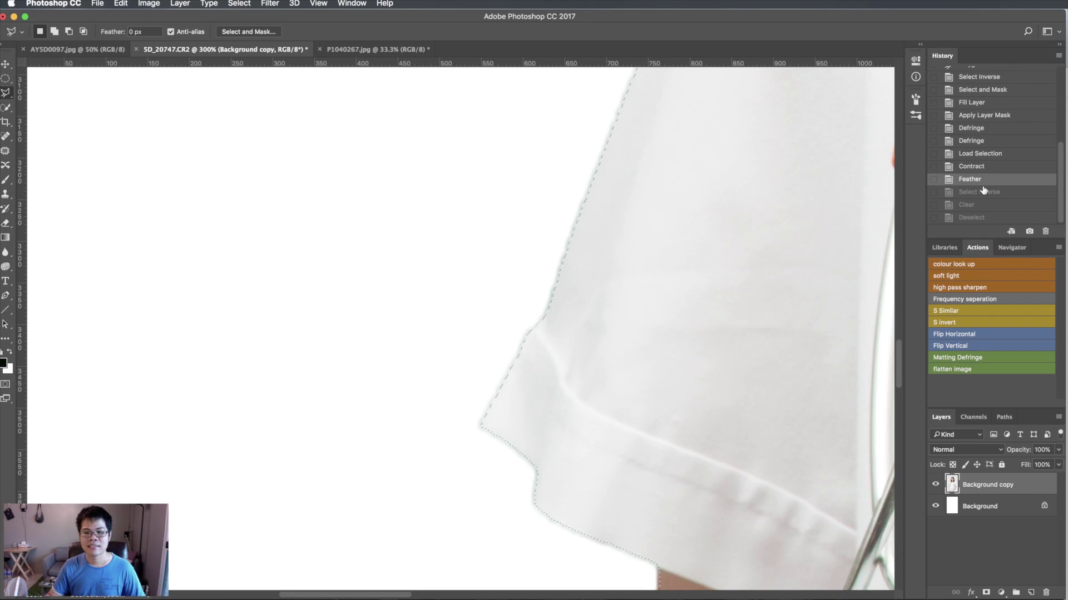
{"action": "left_click", "coordinate": [982, 217]}
{"action": "key", "text": "ctrl+minus"}
Duplicate the trimmed cutout into Background copy 2 and Background copy 3
{"action": "key", "text": "ctrl+minus"}
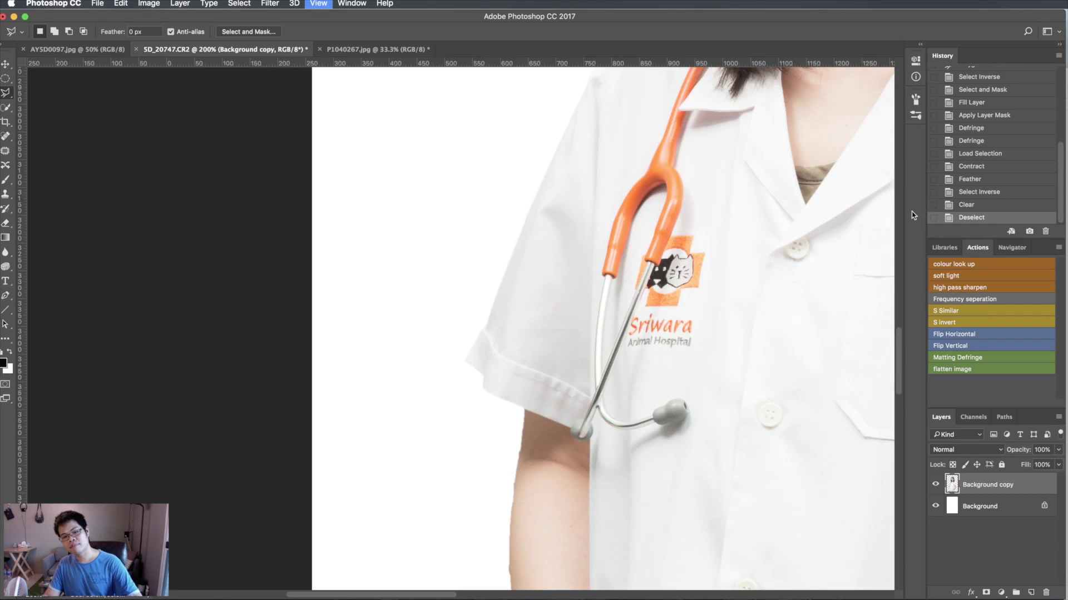
{"action": "key", "text": "ctrl+minus"}
{"action": "left_click_drag", "start_coordinate": [731, 220], "coordinate": [624, 424]}
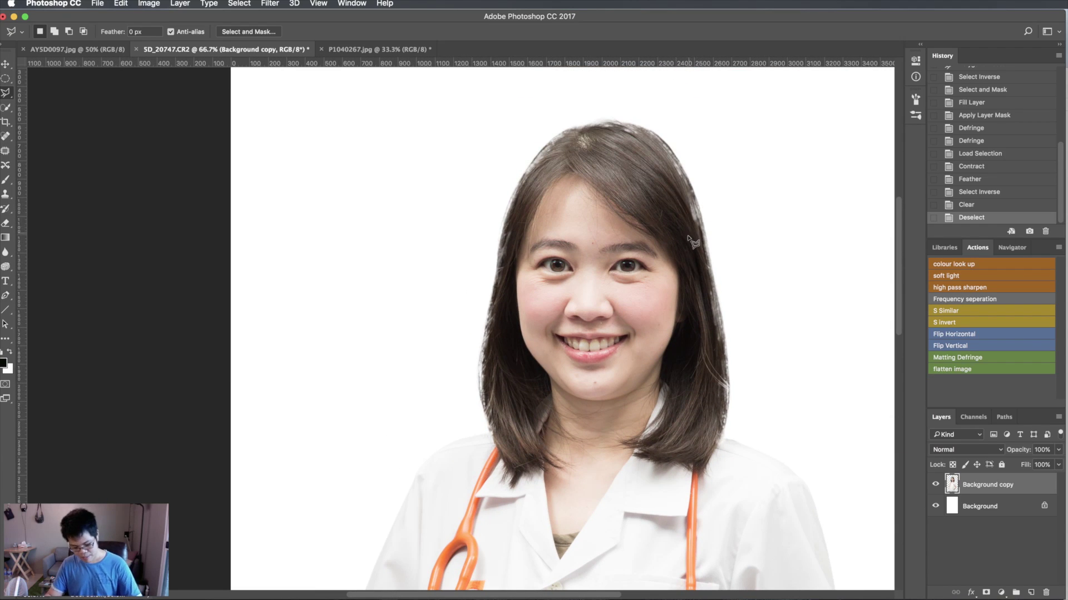
{"action": "key", "text": "ctrl+plus"}
{"action": "scroll", "coordinate": [540, 343], "scroll_direction": "right", "scroll_amount": 5}
{"action": "scroll", "coordinate": [540, 343], "scroll_direction": "up", "scroll_amount": 2}
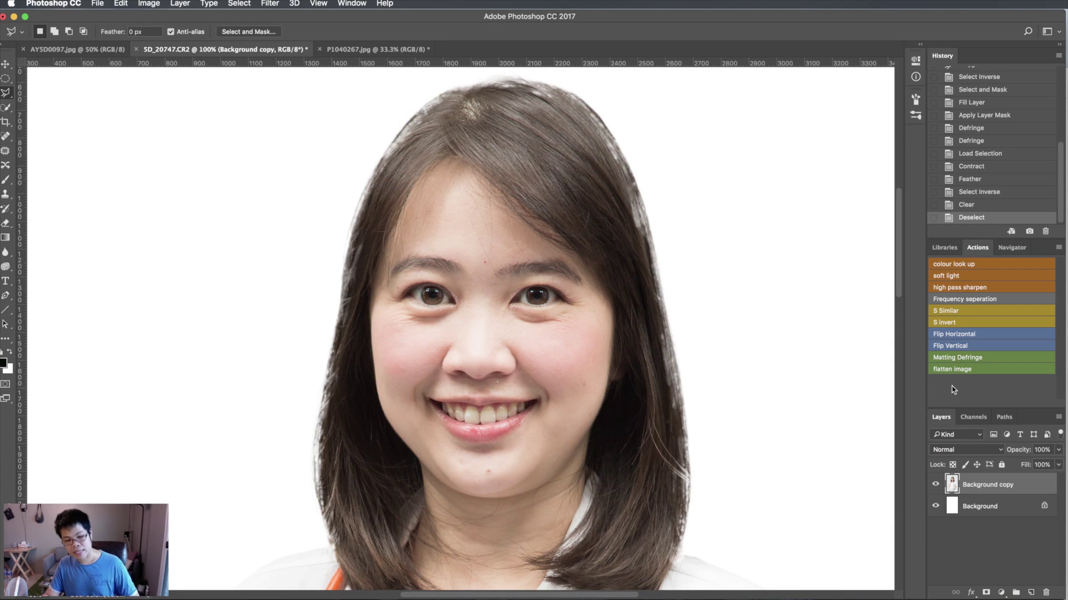
{"action": "key", "text": "ctrl+j"}
{"action": "key", "text": "ctrl+j"}
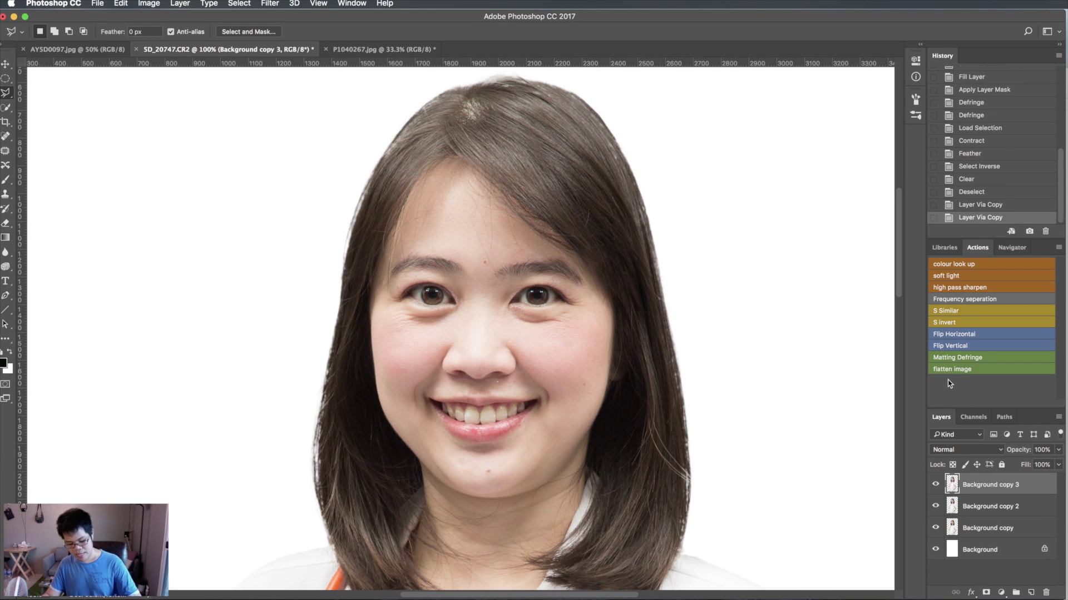
{"action": "key", "text": "ctrl+minus"}
{"action": "key", "text": "ctrl+minus"}
{"action": "key", "text": "ctrl+minus"}
{"action": "left_click_drag", "start_coordinate": [625, 461], "coordinate": [624, 165]}
{"action": "key", "text": "ctrl+plus"}
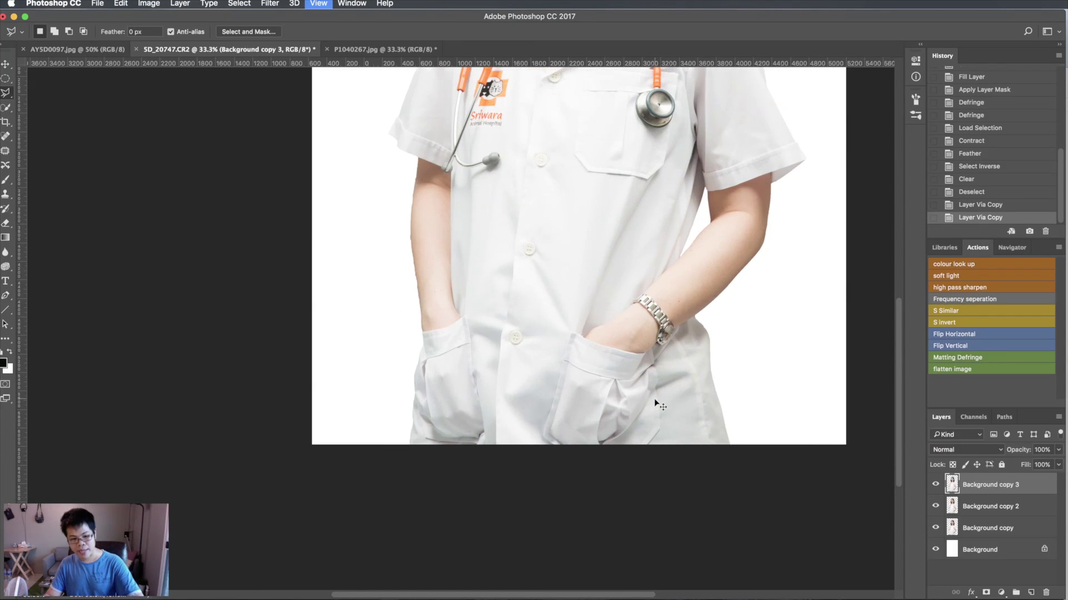
{"action": "key", "text": "ctrl+plus"}
{"action": "key", "text": "ctrl+plus"}
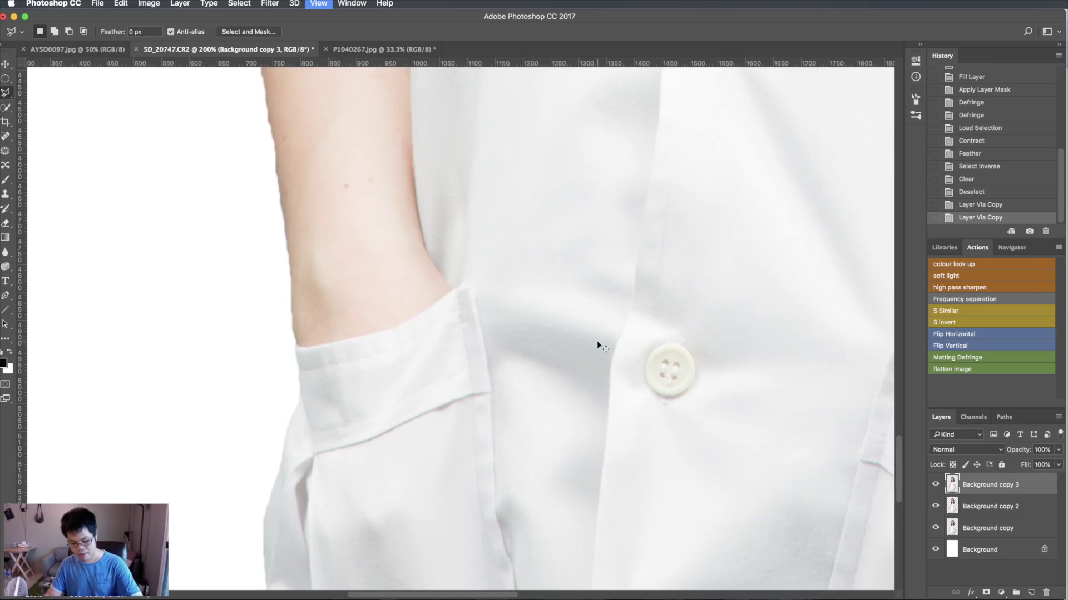
{"action": "key", "text": "ctrl+plus"}
{"action": "key", "text": "ctrl+plus"}
Polygonal-lasso the arm edge, cancel the Feather dialog, and deselect
{"action": "left_click_drag", "start_coordinate": [615, 502], "coordinate": [616, 502]}
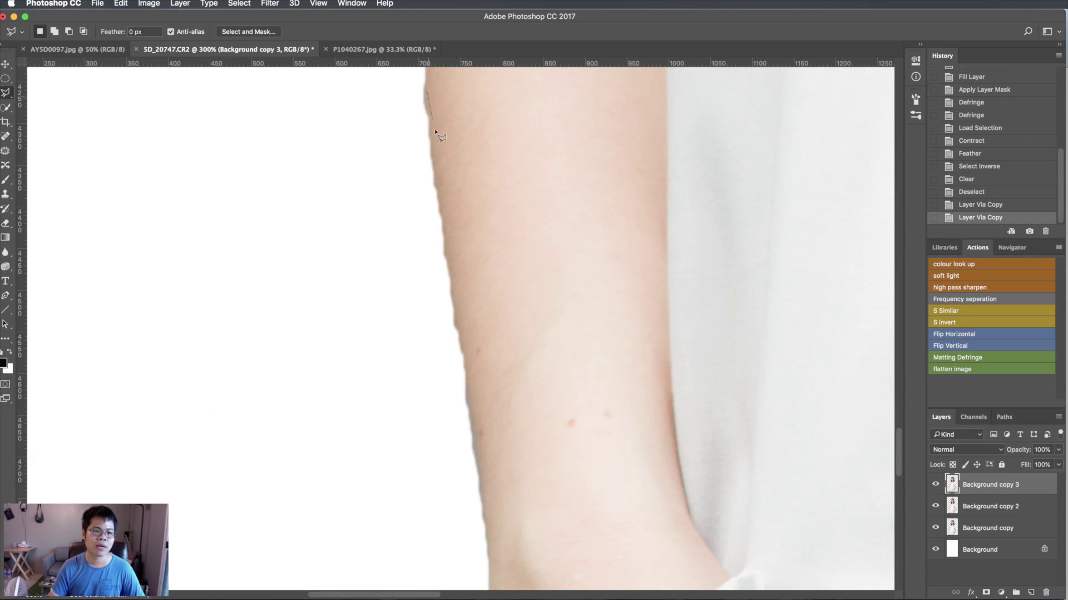
{"action": "left_click", "coordinate": [441, 367]}
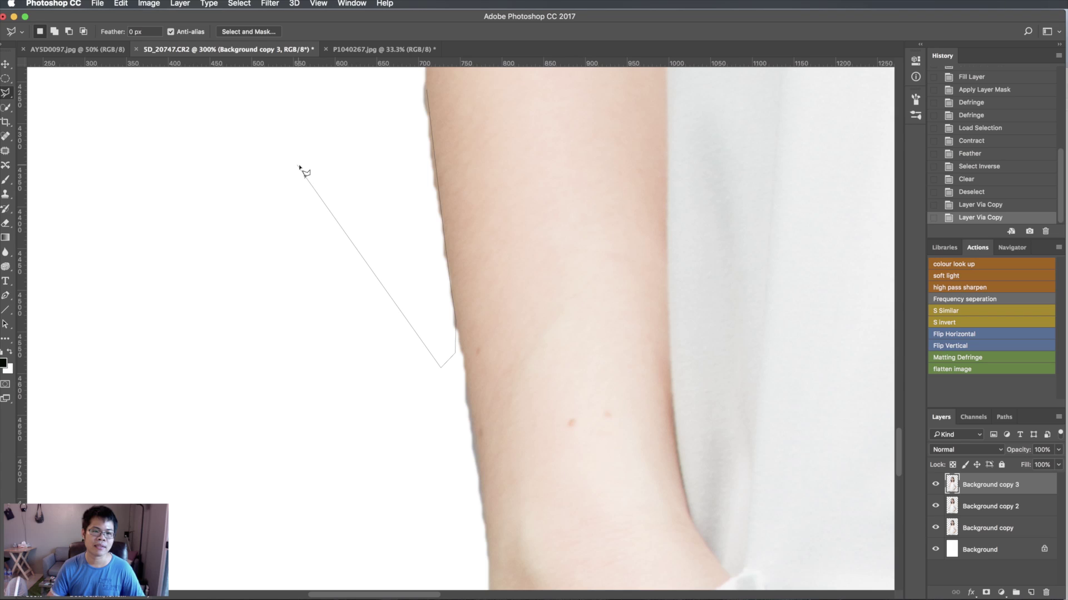
{"action": "left_click", "coordinate": [317, 109]}
{"action": "double_click", "coordinate": [350, 94]}
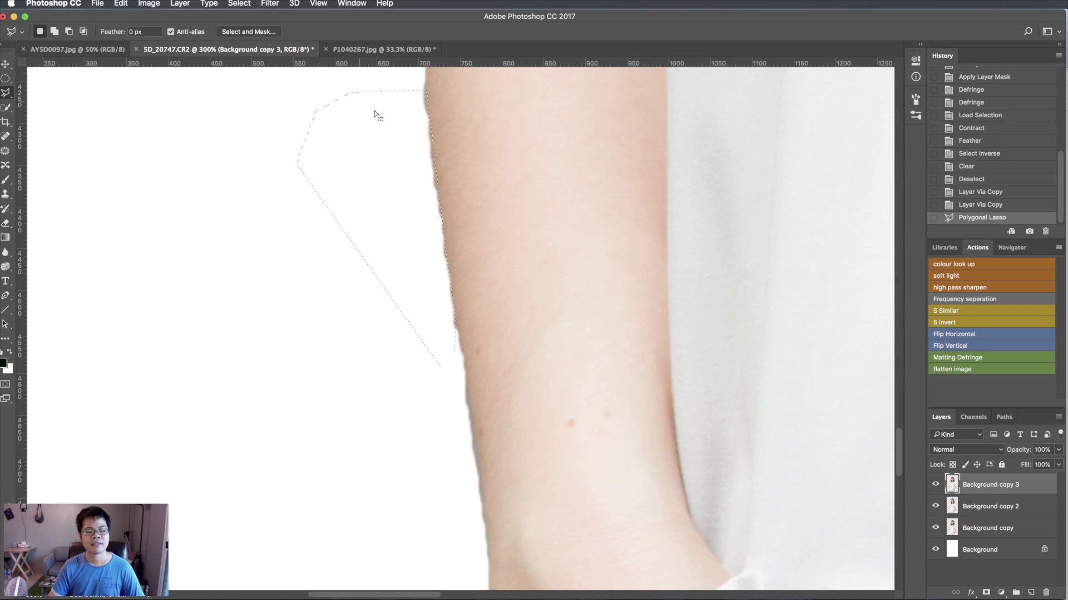
{"action": "right_click", "coordinate": [352, 200]}
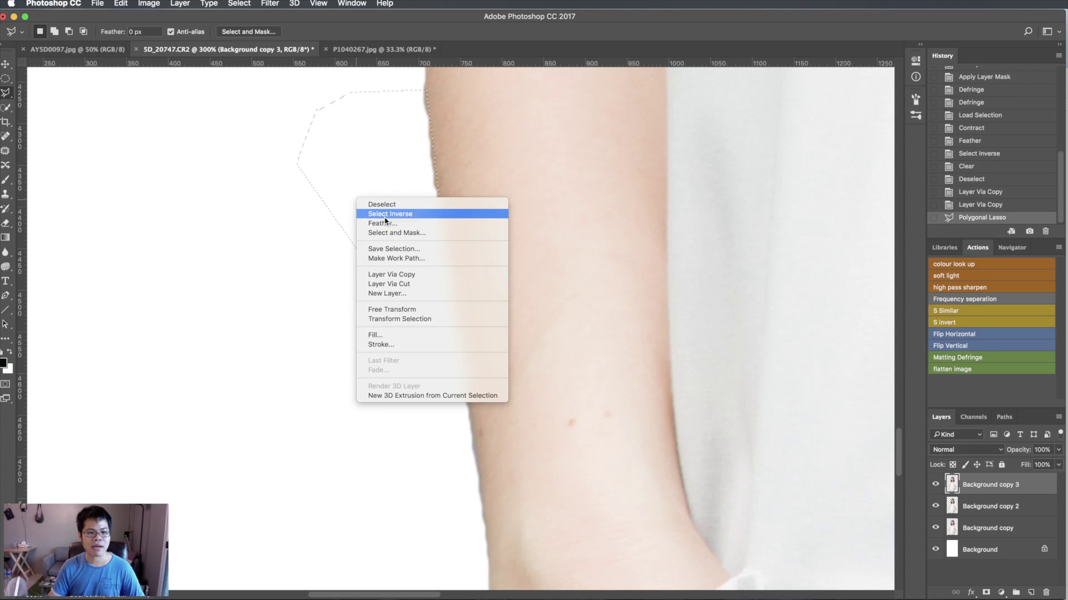
{"action": "left_click", "coordinate": [379, 225]}
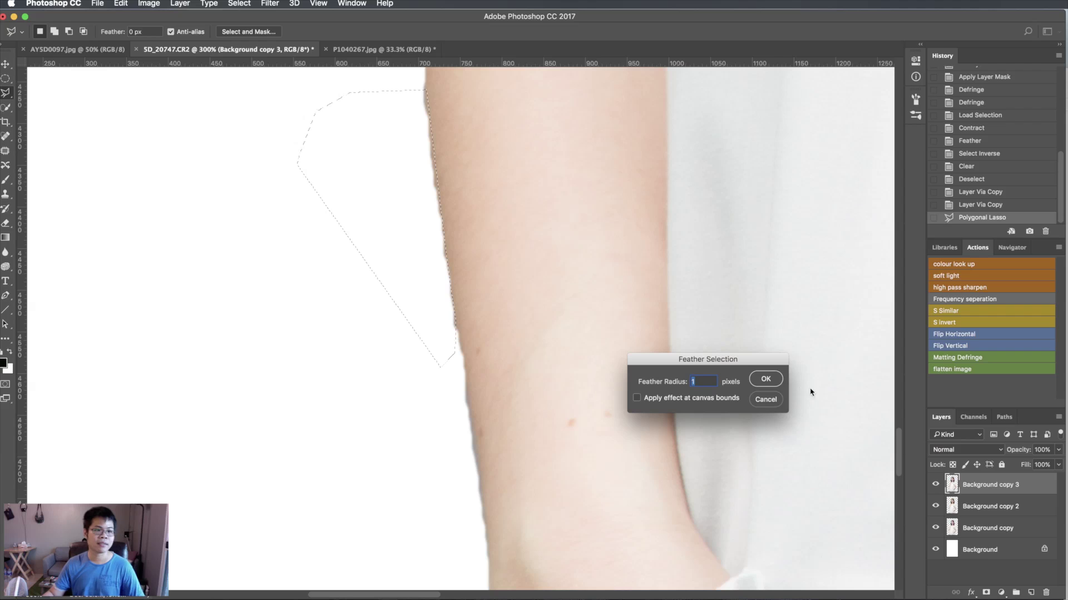
{"action": "left_click", "coordinate": [765, 399]}
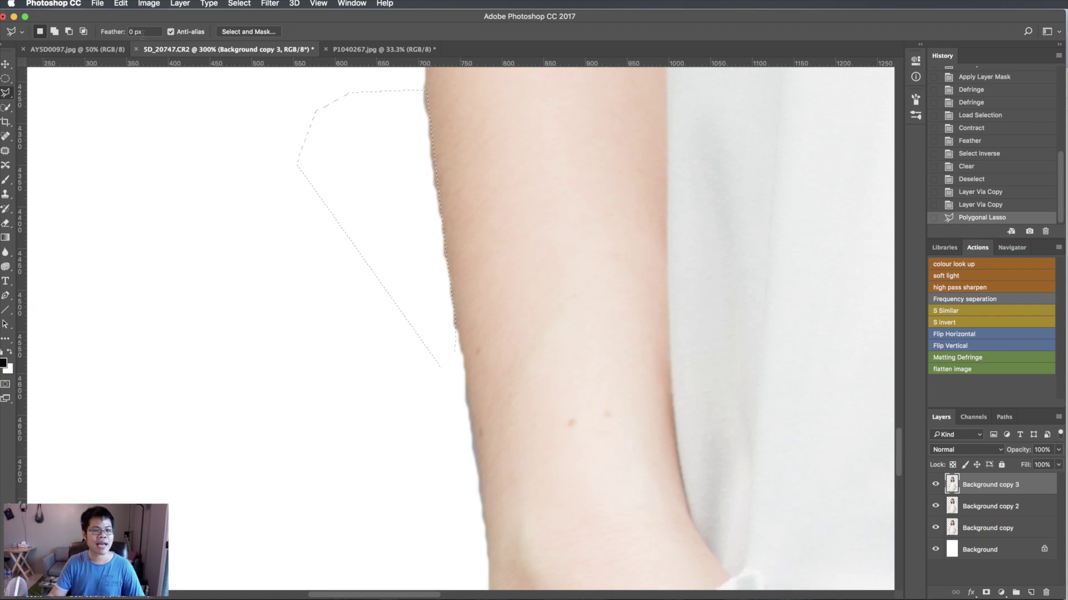
{"action": "key", "text": "ctrl+d"}
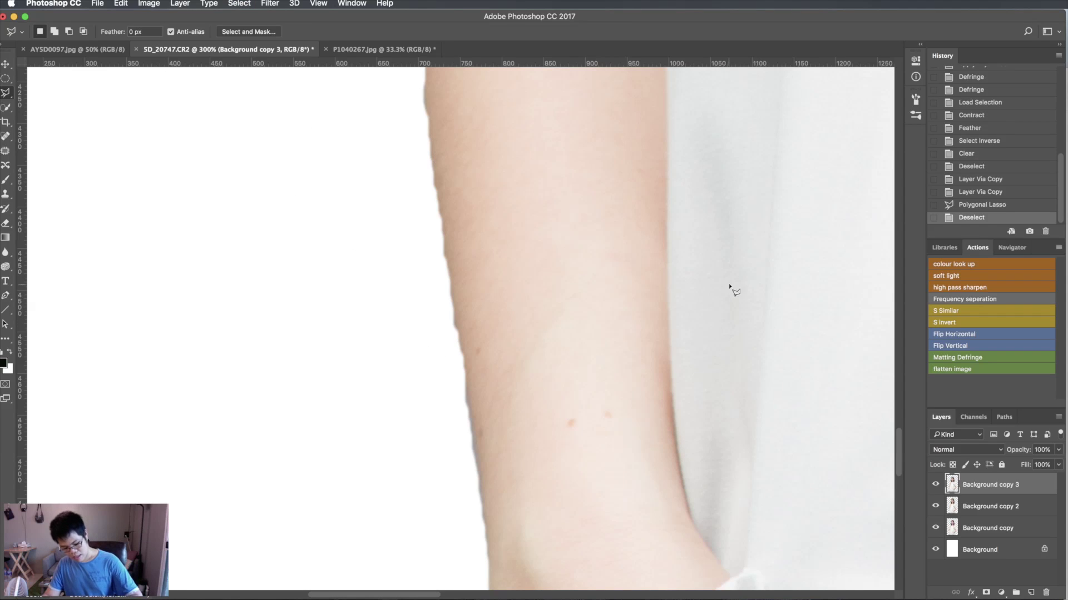
Send Background copy 3 down the layer stack and switch to the AYSD0097 baby photo
{"action": "key", "text": "ctrl+bracketleft"}
{"action": "key", "text": "ctrl+bracketleft"}
{"action": "key", "text": "ctrl+minus"}
{"action": "key", "text": "ctrl+minus"}
{"action": "key", "text": "ctrl+minus"}
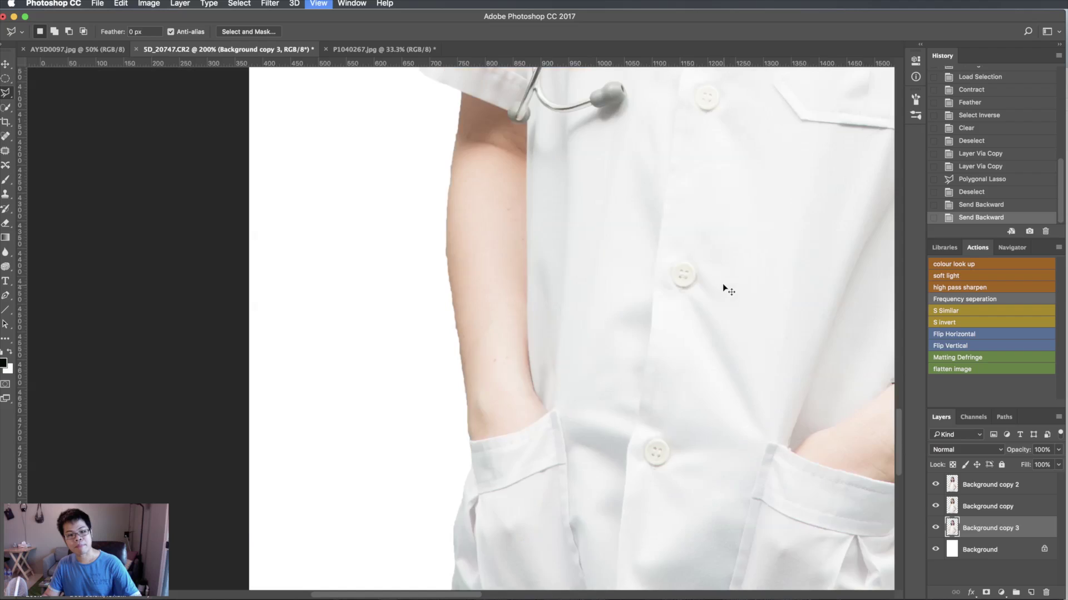
{"action": "key", "text": "ctrl+minus"}
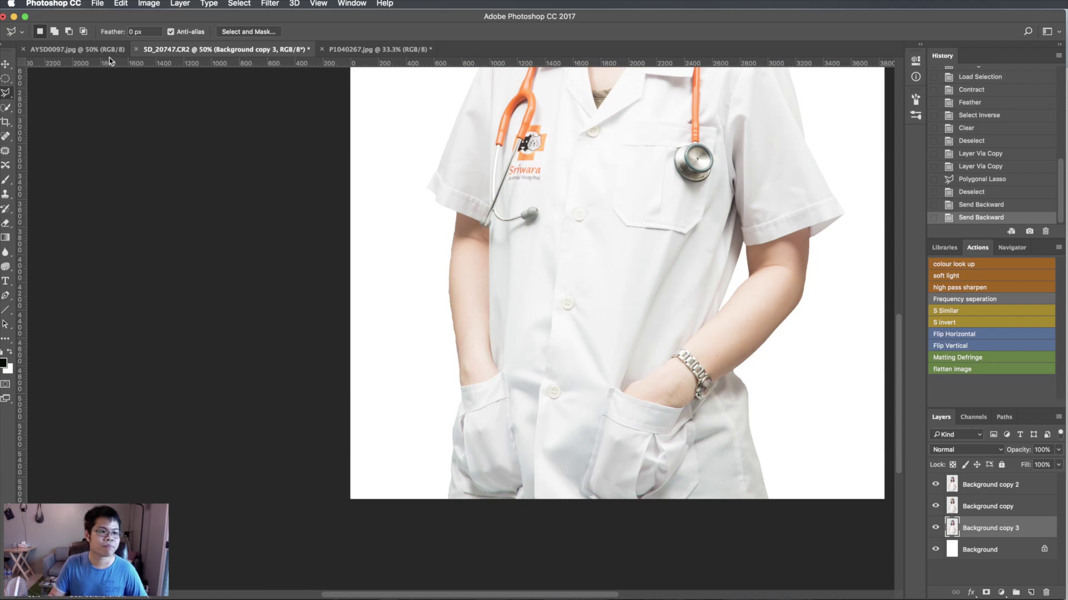
{"action": "left_click", "coordinate": [100, 51]}
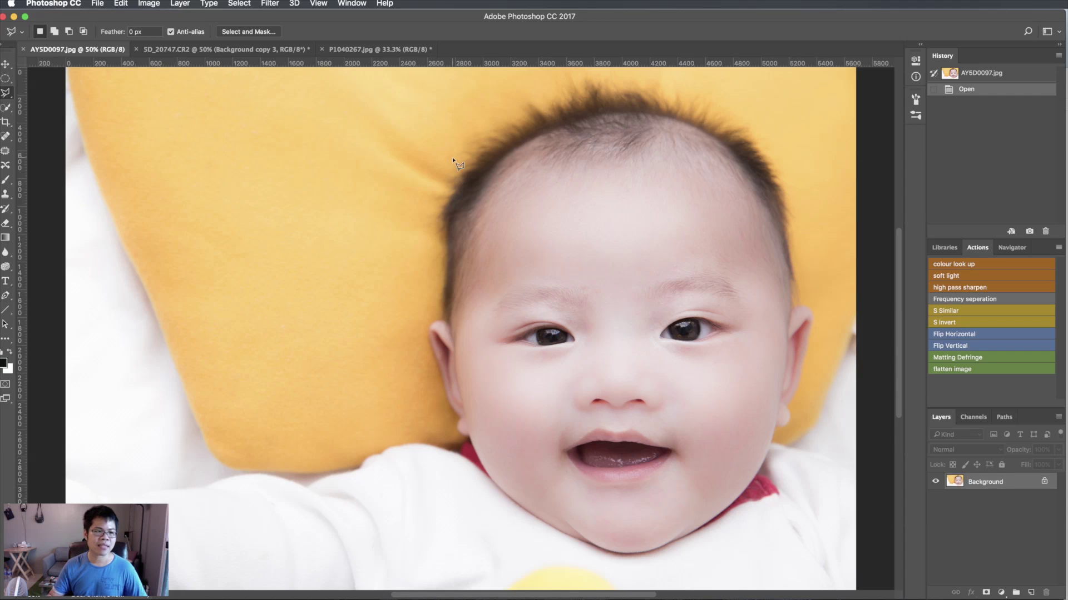
Choose the Quick Selection tool and raise its brush size to 250
{"action": "left_click", "coordinate": [5, 65]}
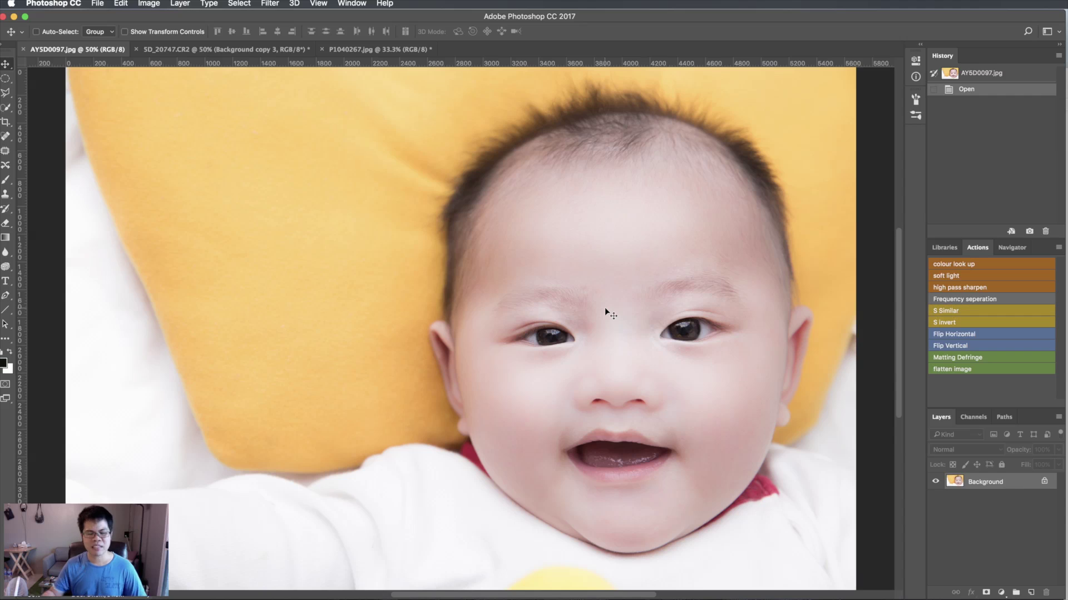
{"action": "left_click", "coordinate": [6, 109]}
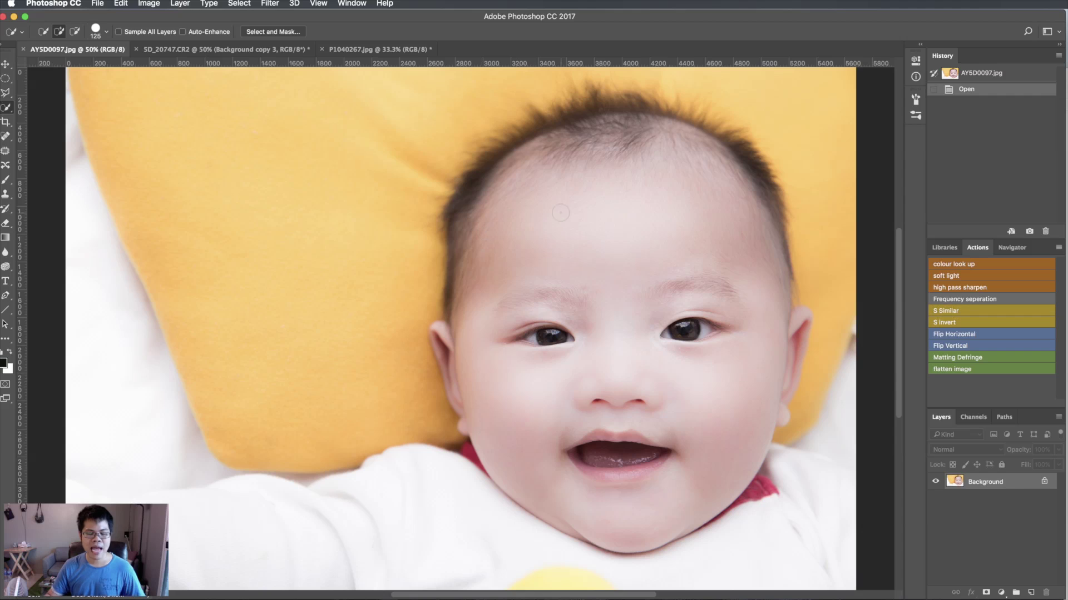
{"action": "key", "text": "bracketright"}
{"action": "key", "text": "bracketright"}
{"action": "key", "text": "bracketright"}
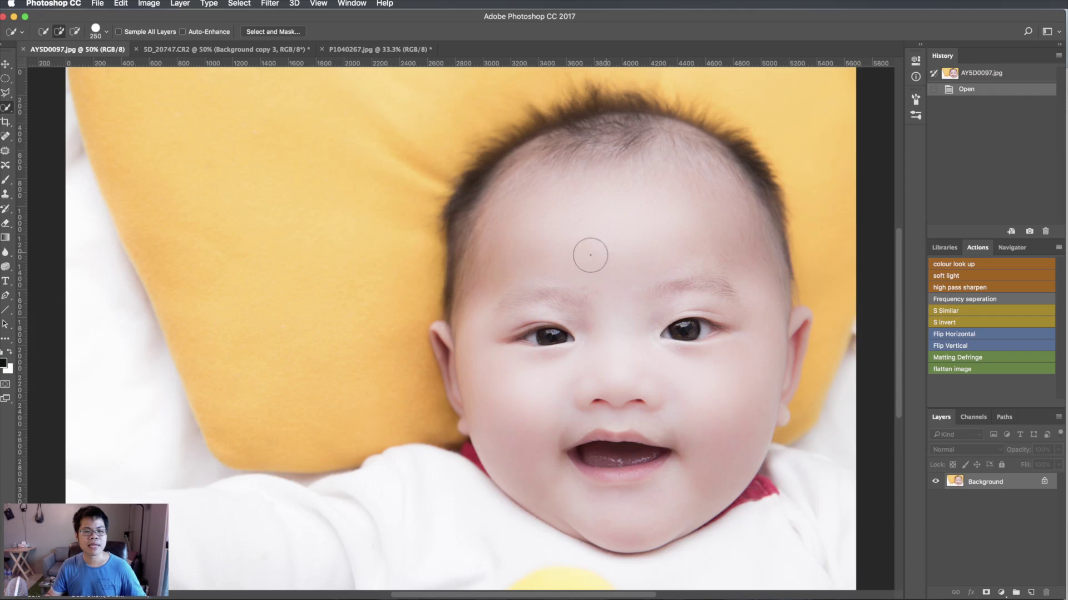
Brush the baby's head, face and body into the quick selection
{"action": "mouse_move", "coordinate": [593, 375]}
{"action": "left_mouse_down"}
{"action": "mouse_move", "coordinate": [623, 496]}
{"action": "mouse_move", "coordinate": [512, 508]}
{"action": "left_mouse_up"}
{"action": "left_click_drag", "start_coordinate": [432, 529], "coordinate": [788, 474]}
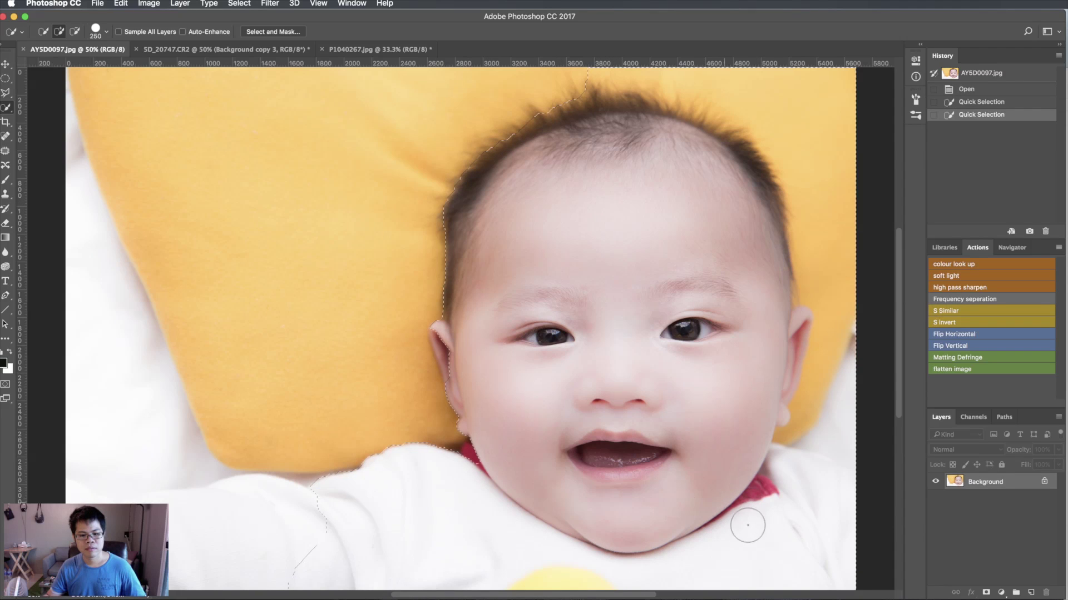
{"action": "left_click", "coordinate": [327, 572]}
{"action": "left_click_drag", "start_coordinate": [223, 562], "coordinate": [123, 556]}
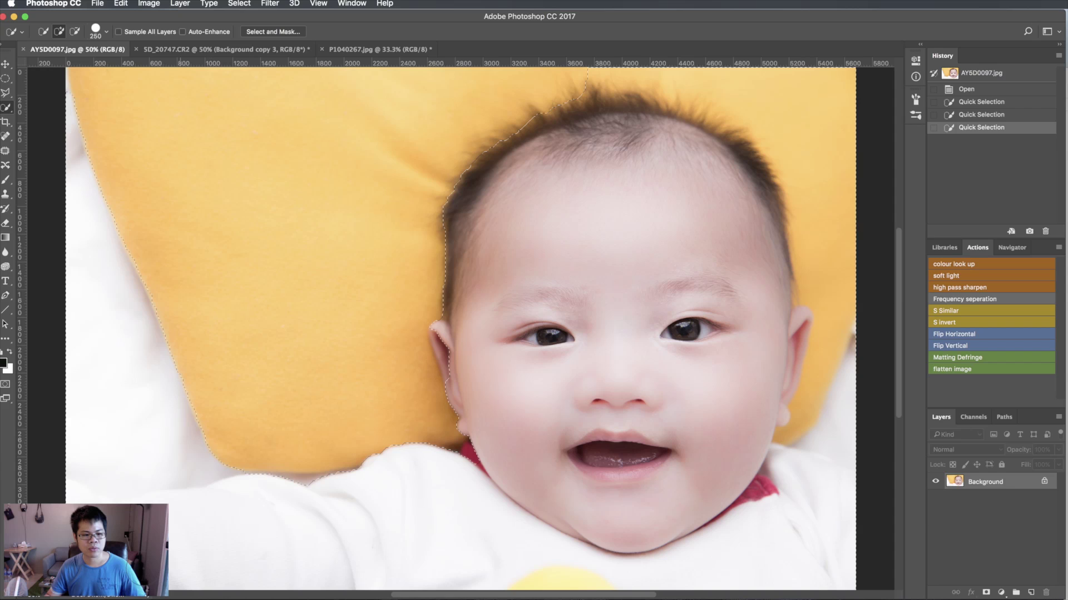
{"action": "left_click_drag", "start_coordinate": [426, 434], "coordinate": [288, 438]}
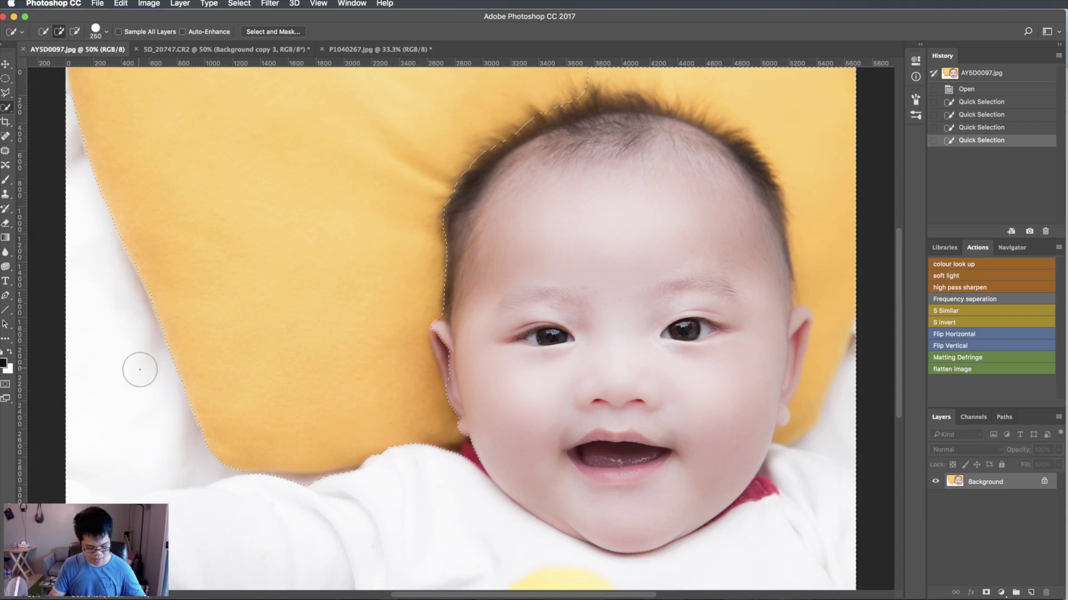
Subtract the bedding and pillow at brush size 125, add the hairline, and open Select and Mask
{"action": "left_click_drag", "start_coordinate": [112, 296], "coordinate": [190, 437]}
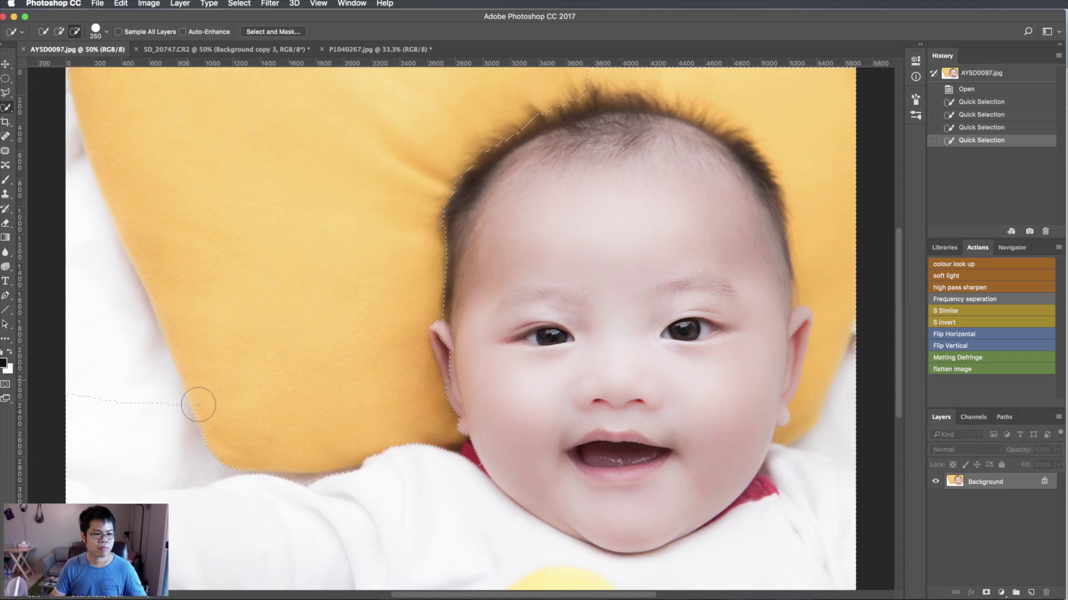
{"action": "left_click_drag", "start_coordinate": [190, 437], "coordinate": [110, 433]}
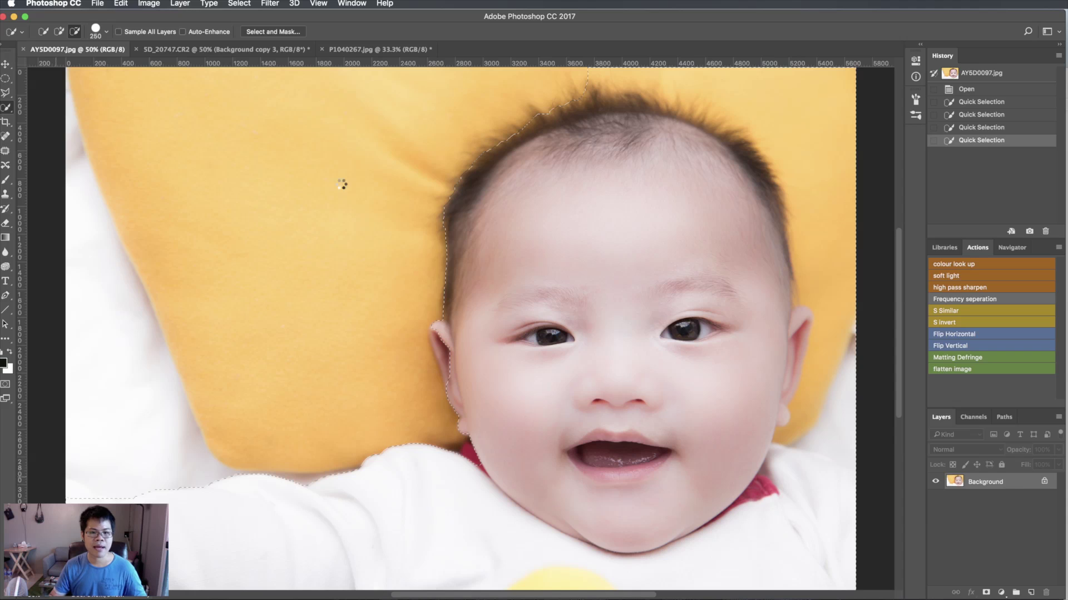
{"action": "left_click_drag", "start_coordinate": [779, 100], "coordinate": [845, 184]}
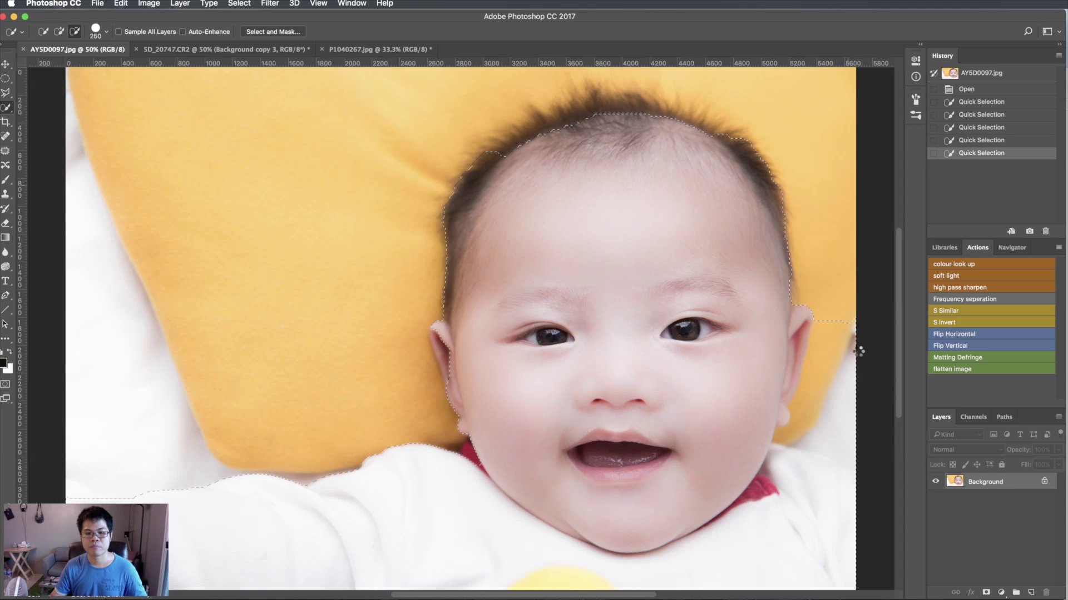
{"action": "left_click_drag", "start_coordinate": [859, 351], "coordinate": [840, 333]}
{"action": "key", "text": "bracketleft"}
{"action": "key", "text": "bracketleft"}
{"action": "key", "text": "bracketleft"}
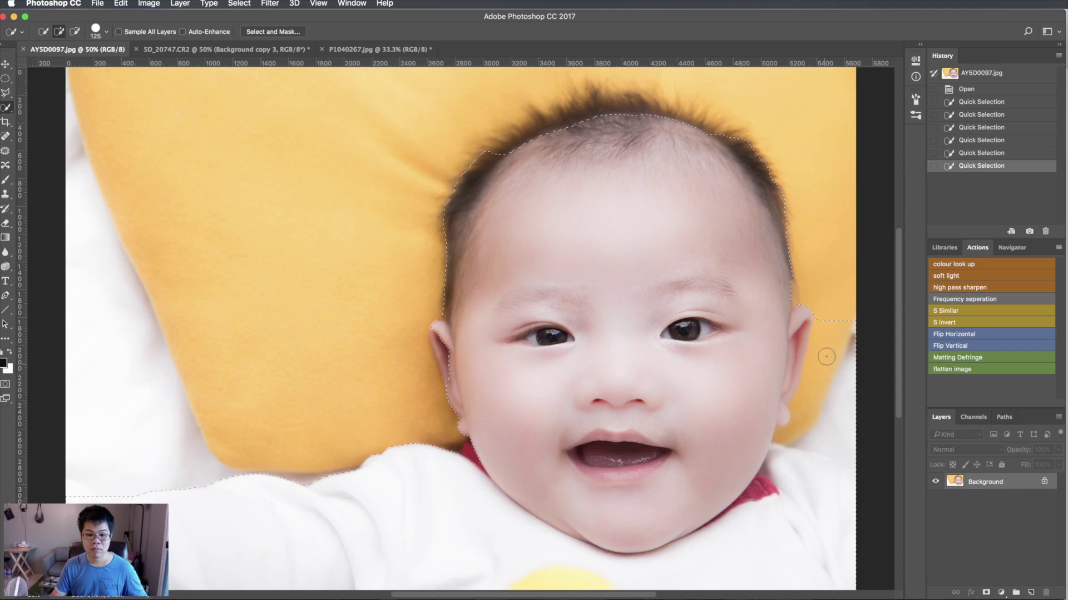
{"action": "left_click_drag", "start_coordinate": [827, 356], "coordinate": [825, 347]}
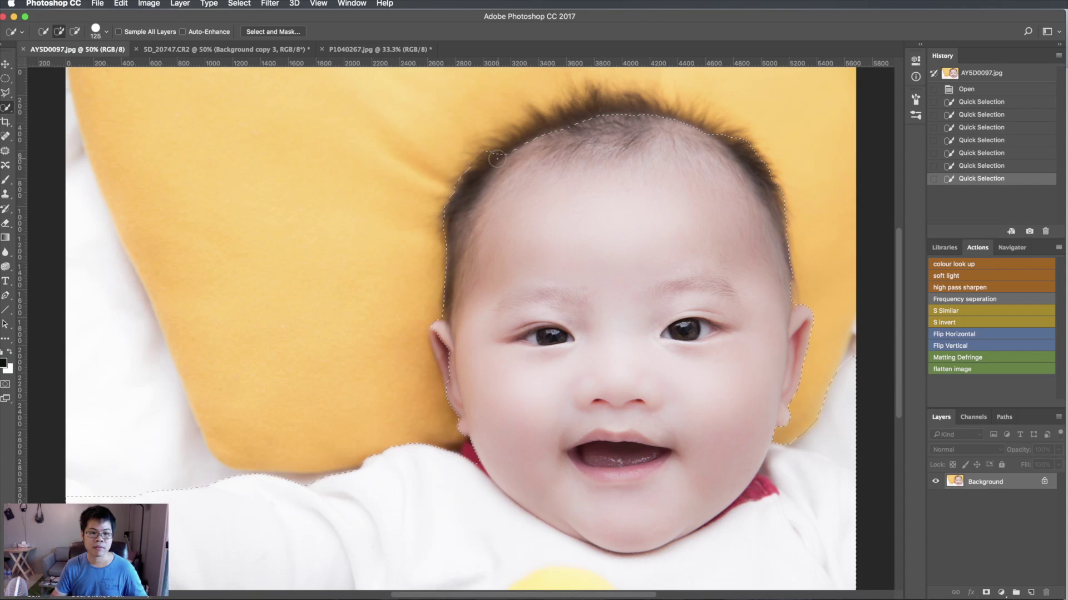
{"action": "left_click_drag", "start_coordinate": [494, 161], "coordinate": [520, 143]}
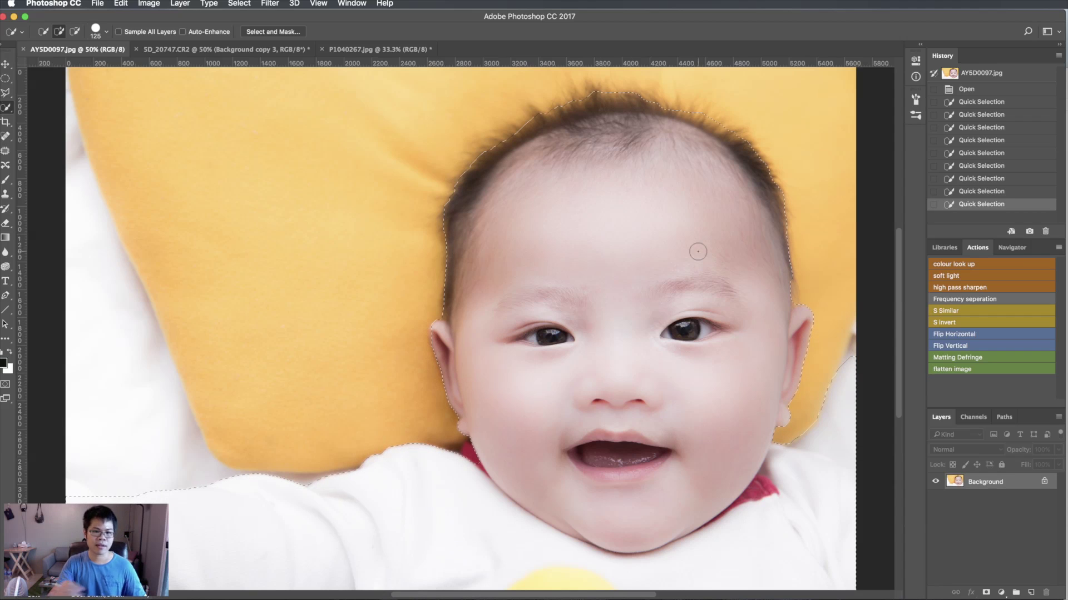
{"action": "left_click", "coordinate": [290, 35]}
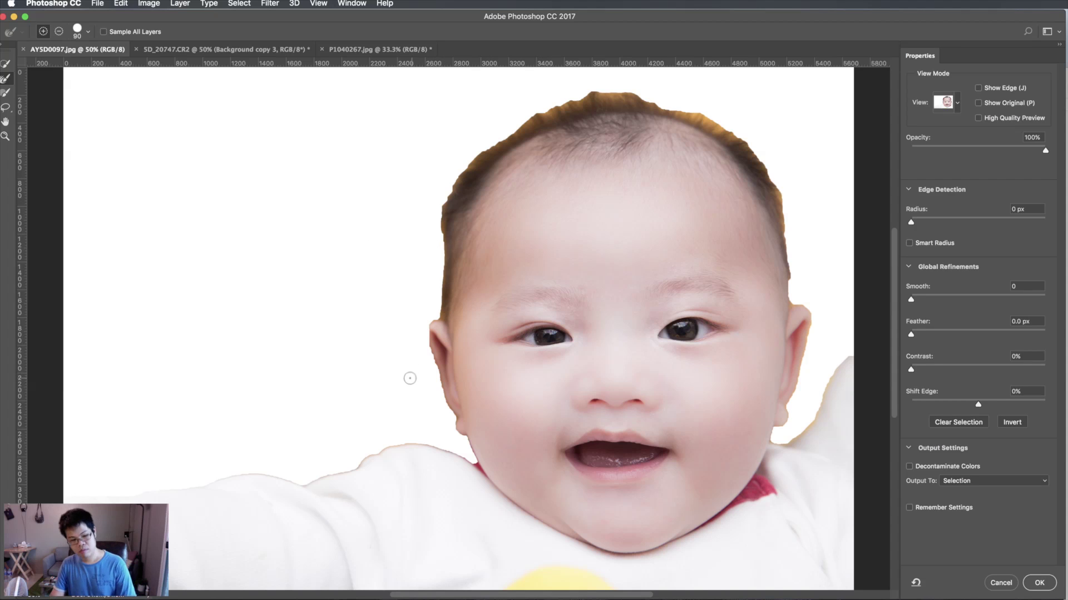
Refine the hair edge with Smooth 3, Contrast 7% and Shift Edge -31%, output as New Layer with Layer Mask
{"action": "key", "text": "bracketright"}
{"action": "key", "text": "bracketright"}
{"action": "key", "text": "bracketright"}
{"action": "mouse_move", "coordinate": [431, 339]}
{"action": "left_mouse_down"}
{"action": "mouse_move", "coordinate": [581, 94]}
{"action": "mouse_move", "coordinate": [785, 218]}
{"action": "mouse_move", "coordinate": [669, 105]}
{"action": "mouse_move", "coordinate": [444, 317]}
{"action": "left_mouse_up"}
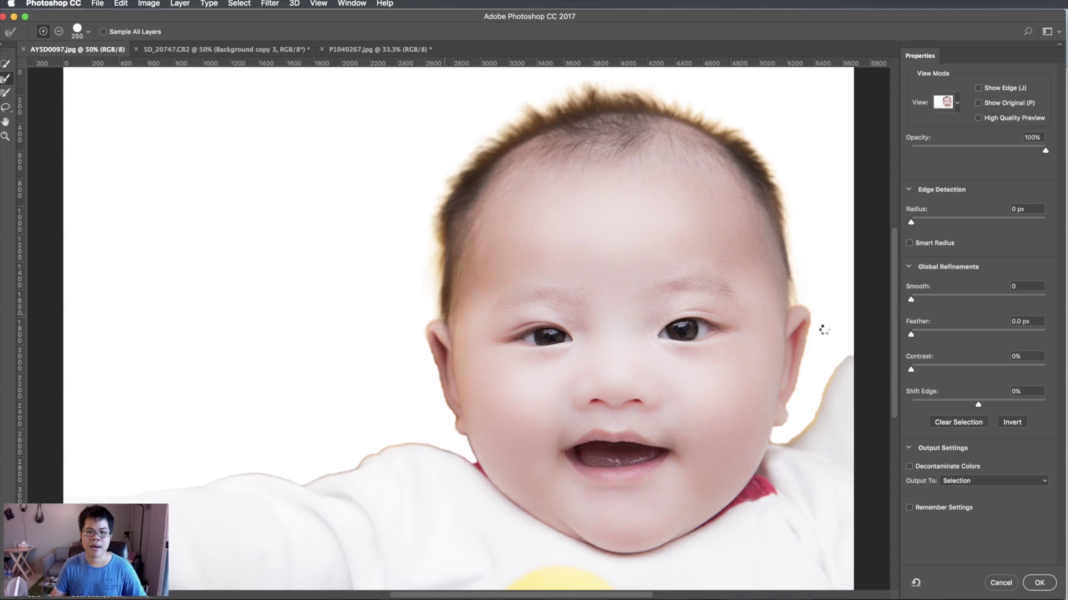
{"action": "left_click_drag", "start_coordinate": [911, 299], "coordinate": [916, 301]}
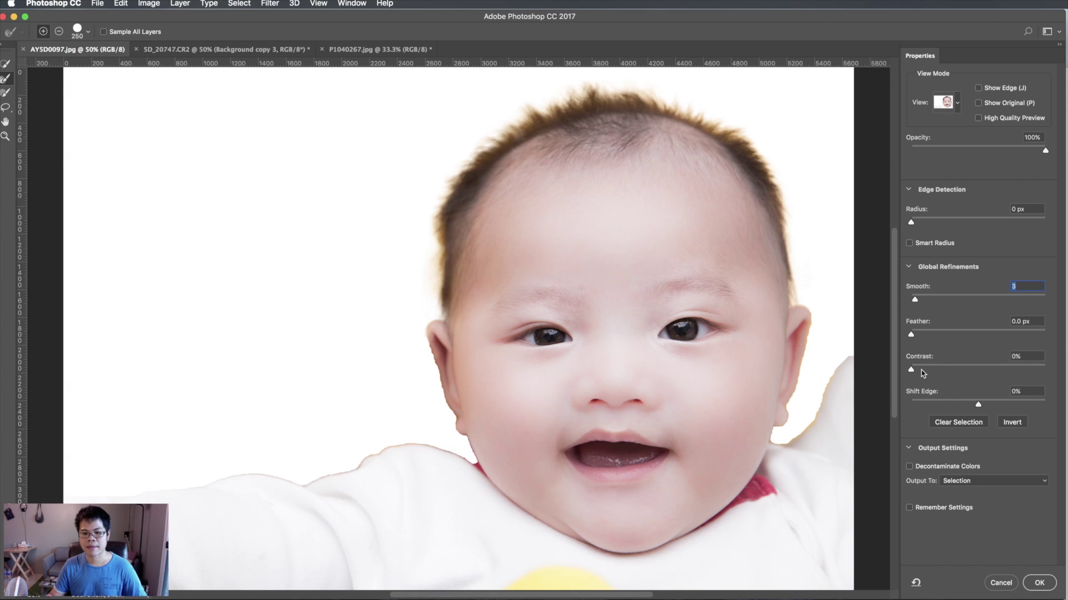
{"action": "left_click", "coordinate": [962, 405]}
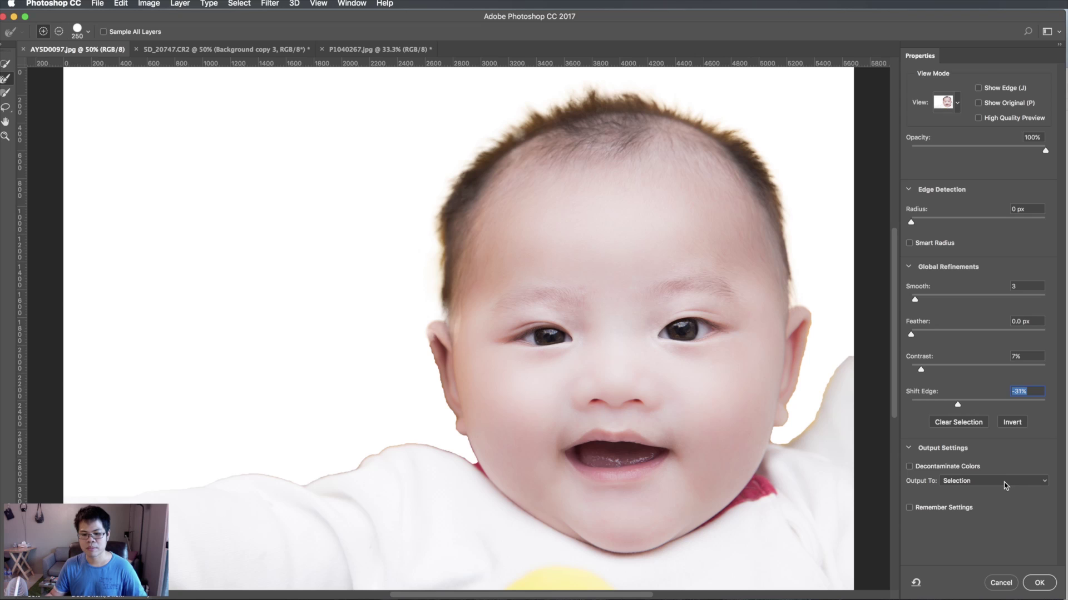
{"action": "left_click", "coordinate": [1005, 482]}
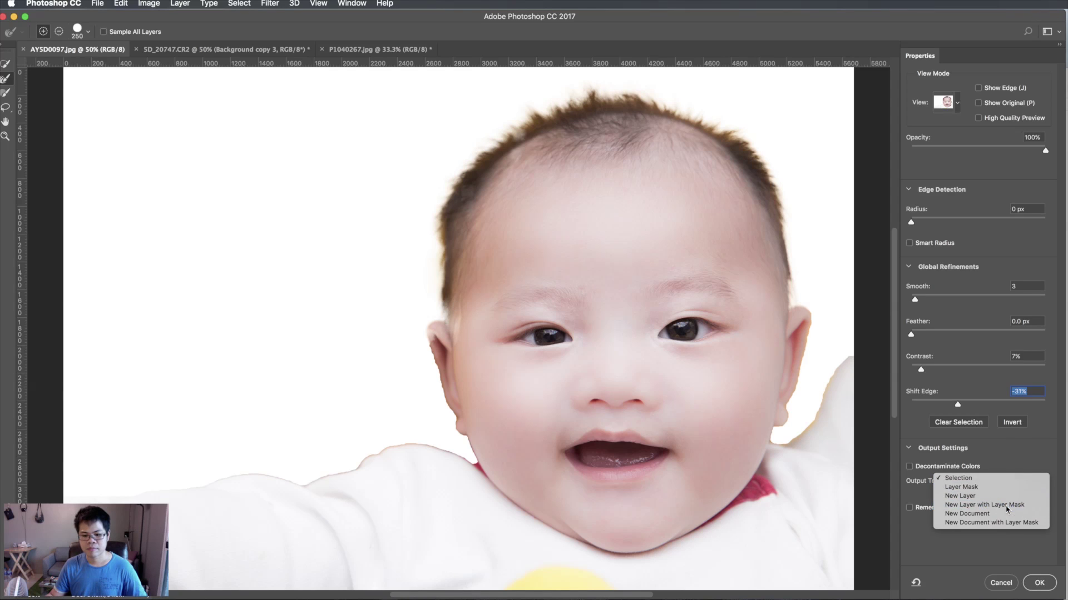
{"action": "left_click", "coordinate": [1008, 507]}
{"action": "left_click", "coordinate": [1038, 584]}
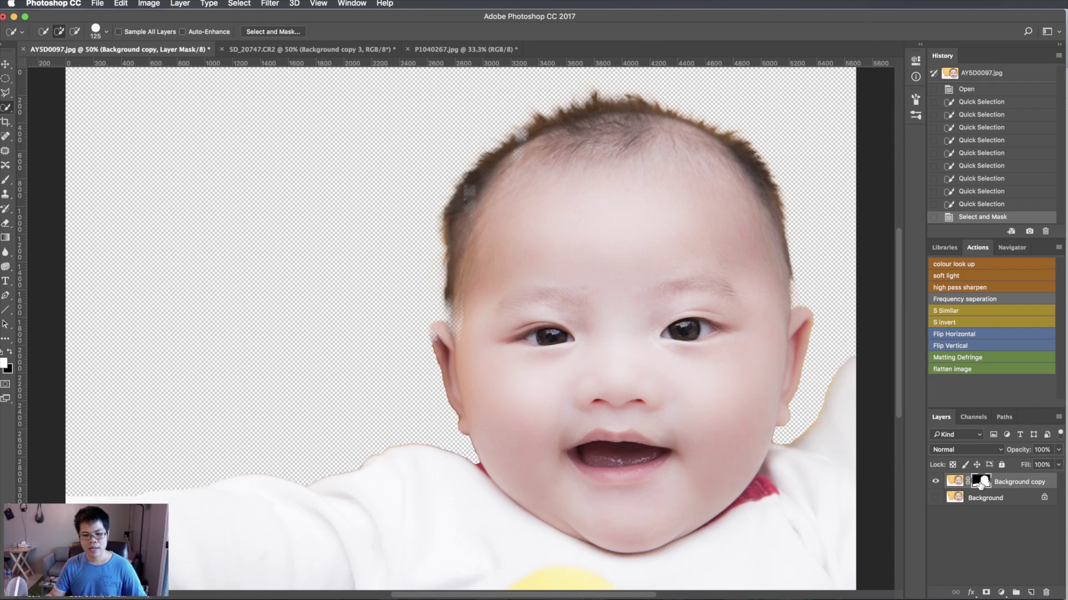
Zoom in, touch up the mask near the ear, and lasso-select the ear area
{"action": "key", "text": "ctrl+plus"}
{"action": "key", "text": "ctrl+plus"}
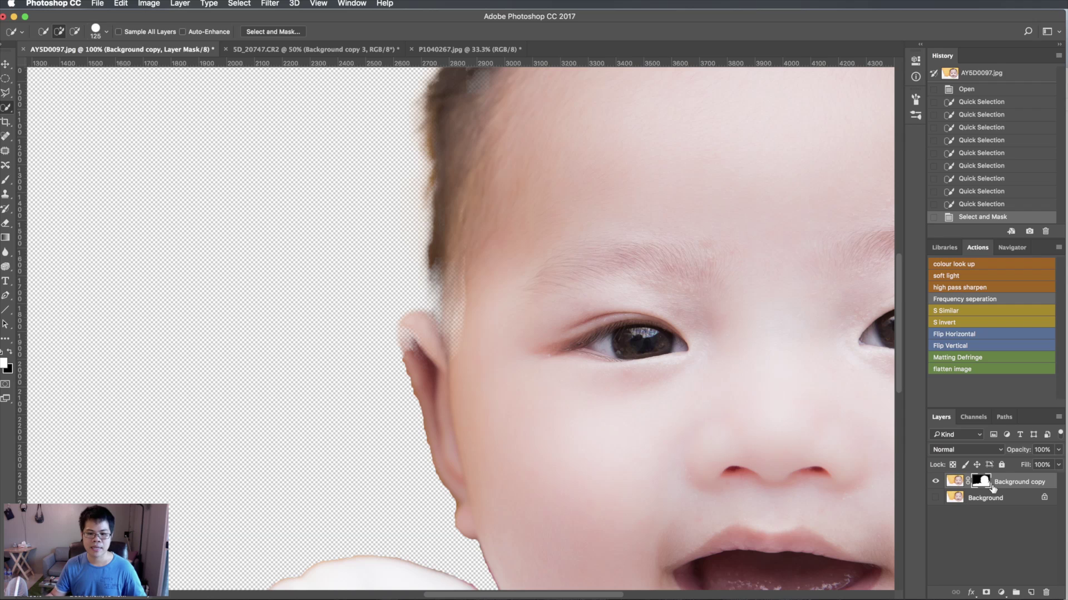
{"action": "left_click", "coordinate": [6, 179]}
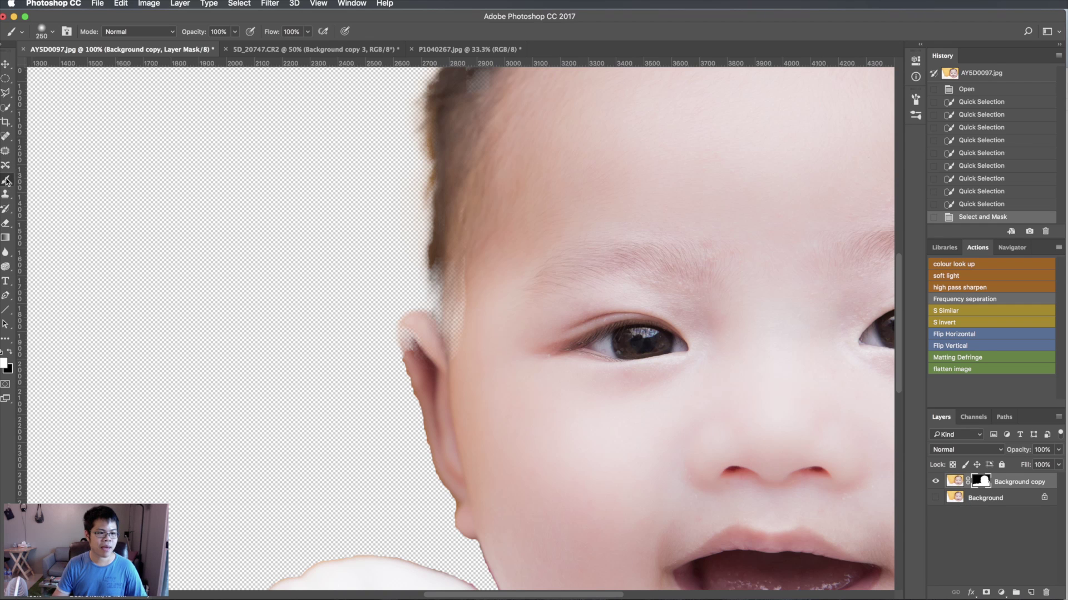
{"action": "mouse_move", "coordinate": [491, 281]}
{"action": "left_mouse_down"}
{"action": "mouse_move", "coordinate": [476, 345]}
{"action": "mouse_move", "coordinate": [486, 290]}
{"action": "mouse_move", "coordinate": [489, 312]}
{"action": "left_mouse_up"}
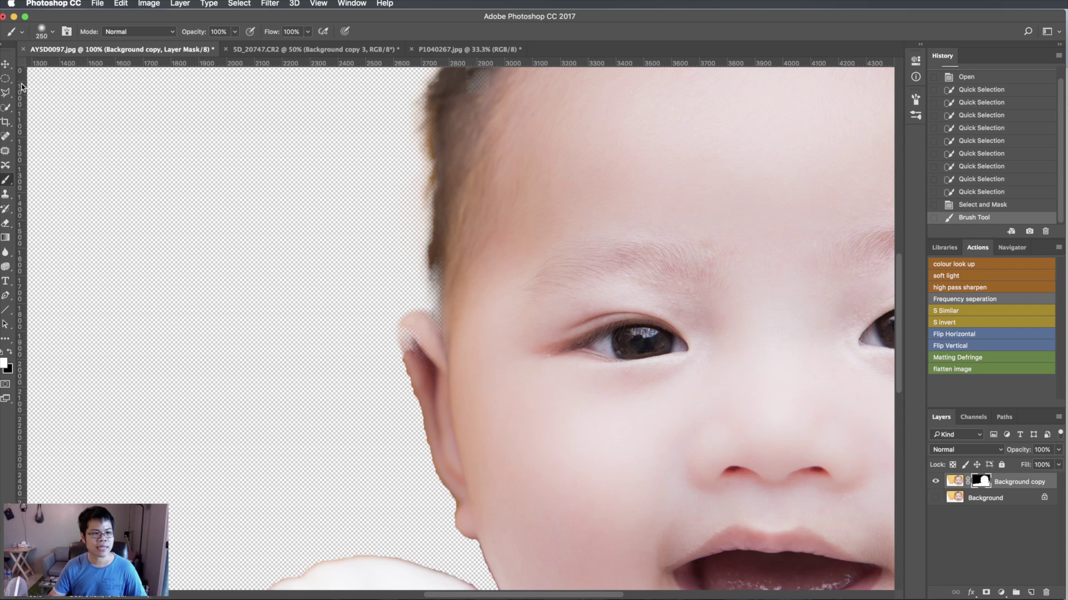
{"action": "left_click", "coordinate": [6, 94]}
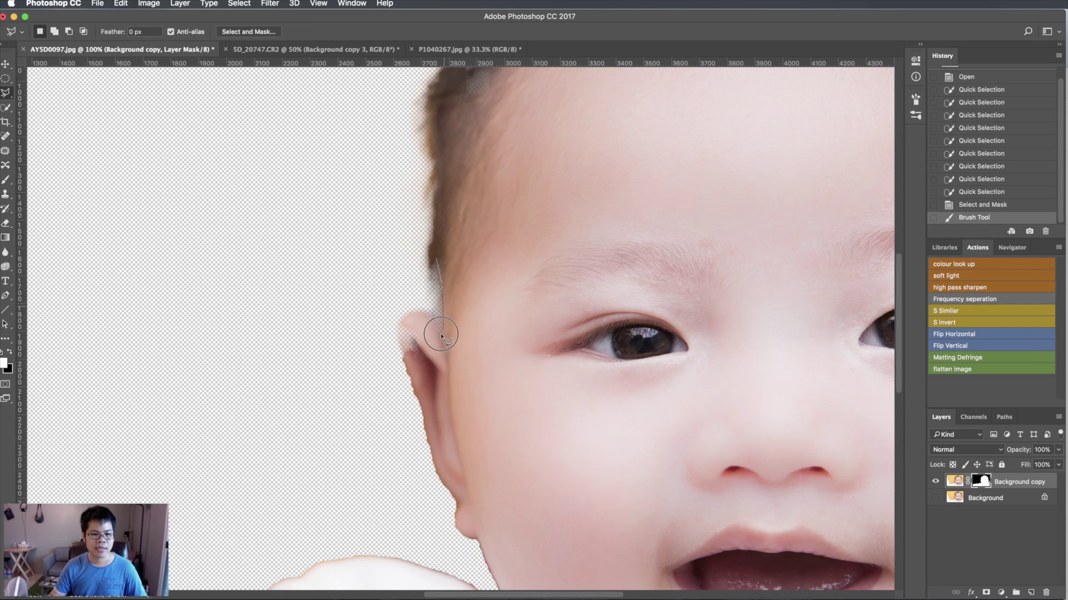
{"action": "left_click_drag", "start_coordinate": [412, 329], "coordinate": [408, 344]}
{"action": "left_click", "coordinate": [477, 371]}
{"action": "left_click", "coordinate": [497, 248]}
{"action": "double_click", "coordinate": [477, 242]}
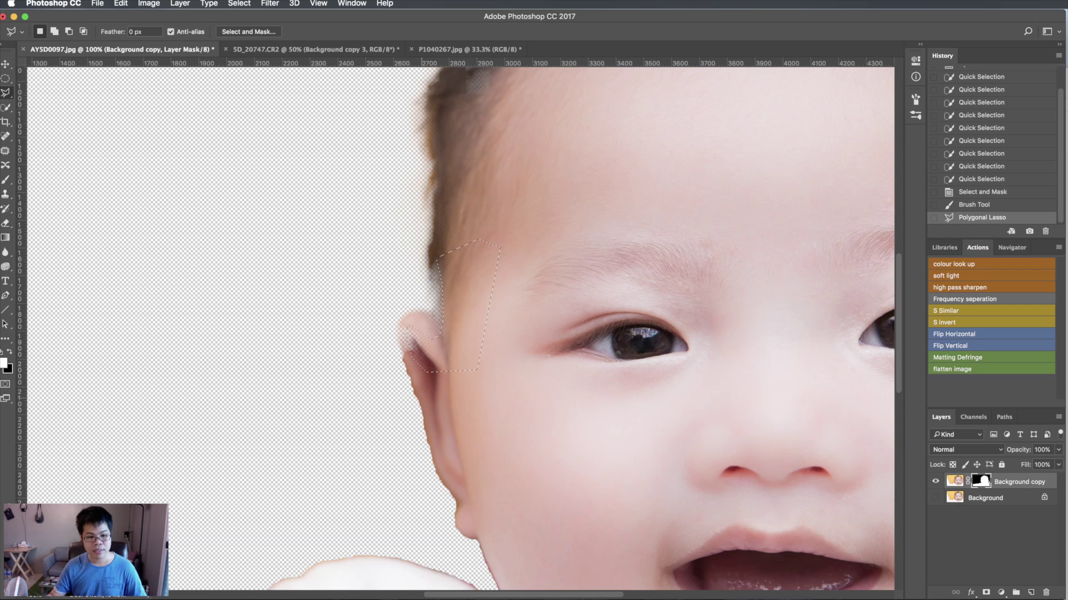
Paint the layer mask inside the ear selection and along the face and outer ear edges
{"action": "key", "text": "b"}
{"action": "left_click_drag", "start_coordinate": [409, 361], "coordinate": [454, 342]}
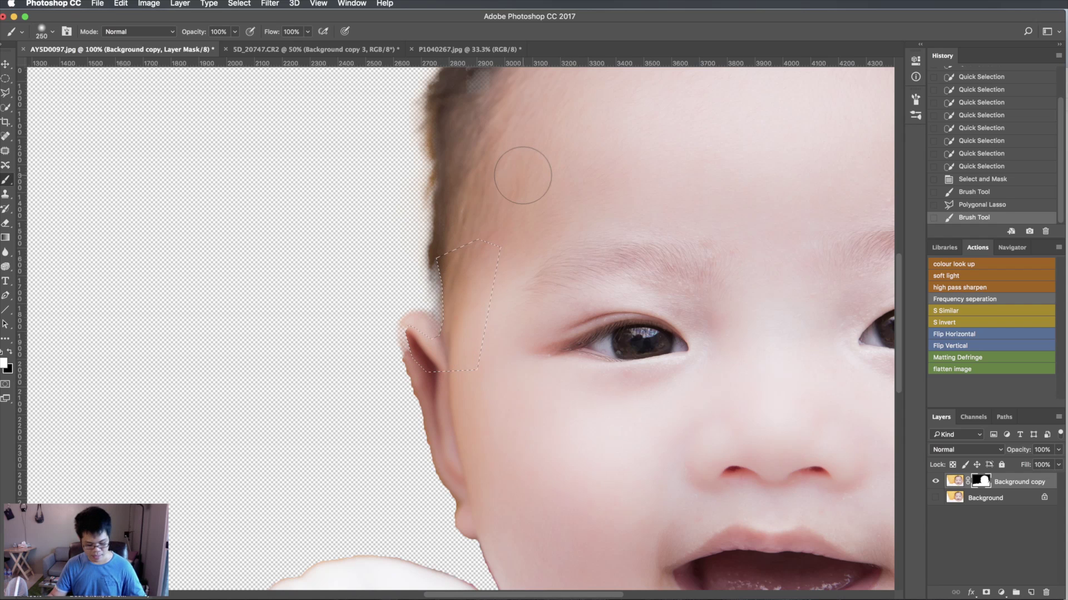
{"action": "key", "text": "ctrl+d"}
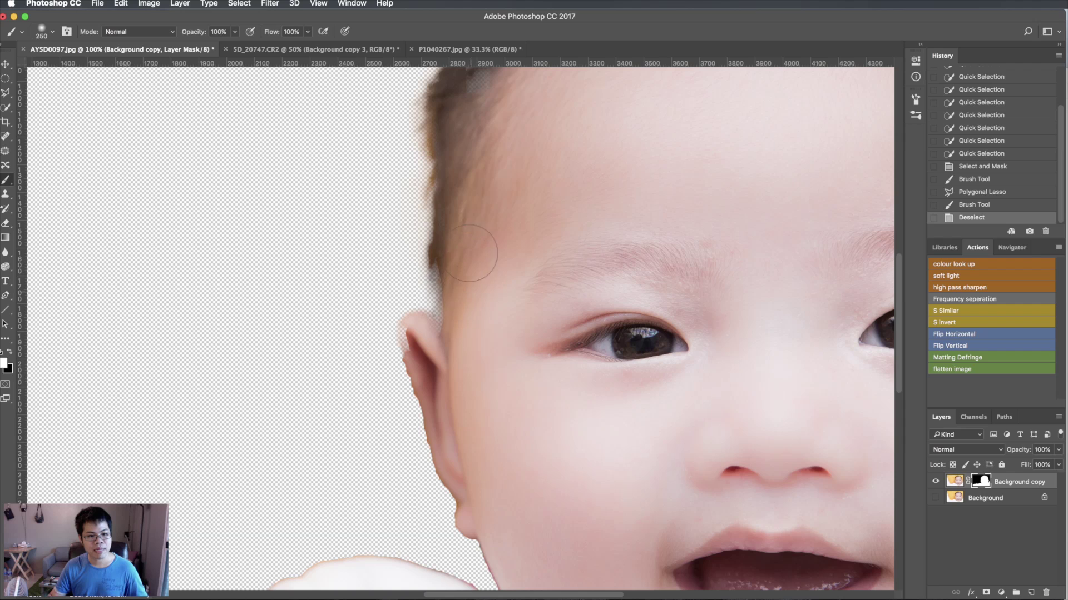
{"action": "left_click_drag", "start_coordinate": [469, 253], "coordinate": [467, 409]}
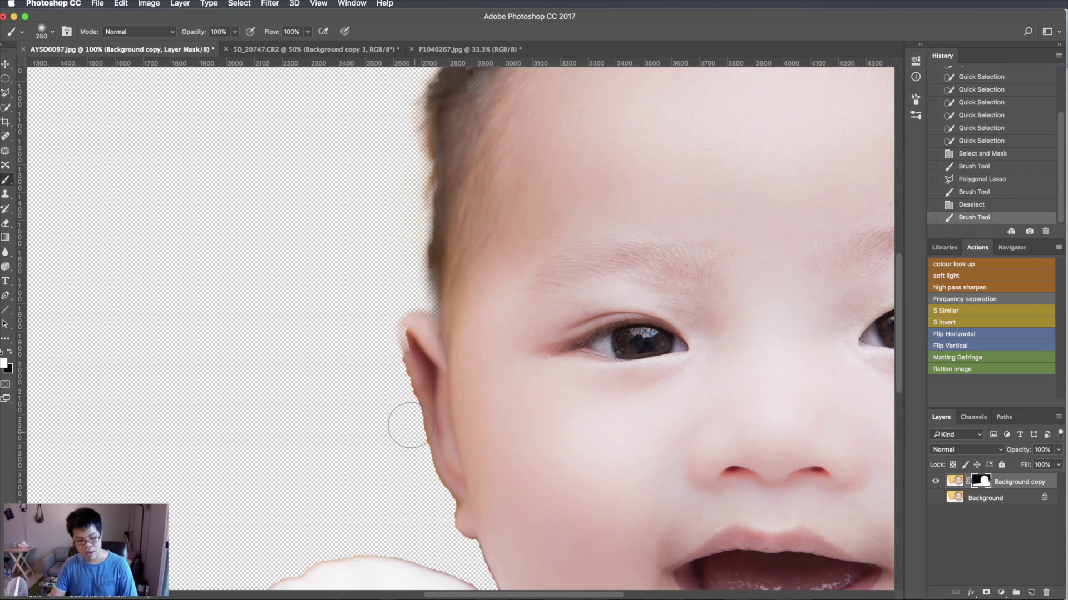
{"action": "key", "text": "bracketleft"}
{"action": "key", "text": "bracketleft"}
{"action": "key", "text": "bracketleft"}
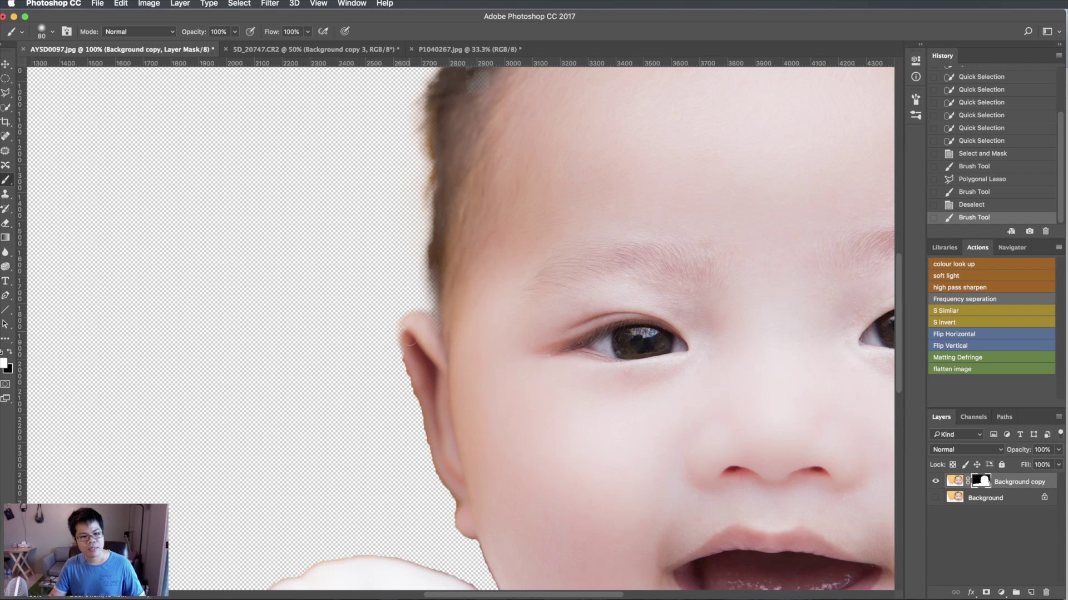
{"action": "left_click_drag", "start_coordinate": [409, 341], "coordinate": [439, 383]}
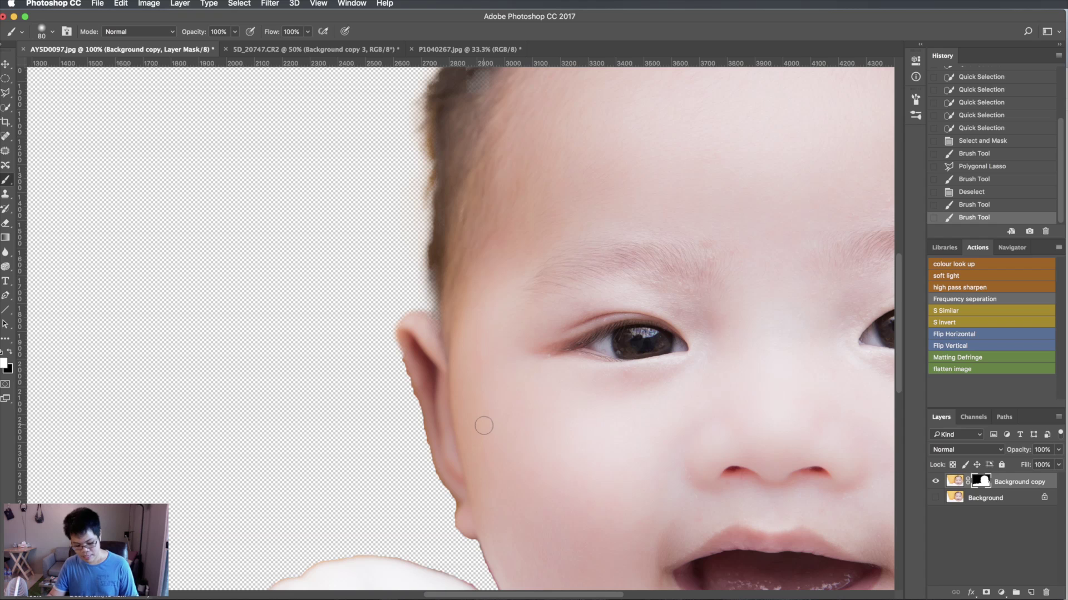
Lasso the ear and jaw edge and paint it black on the mask to hide the pale fringe
{"action": "key", "text": "l"}
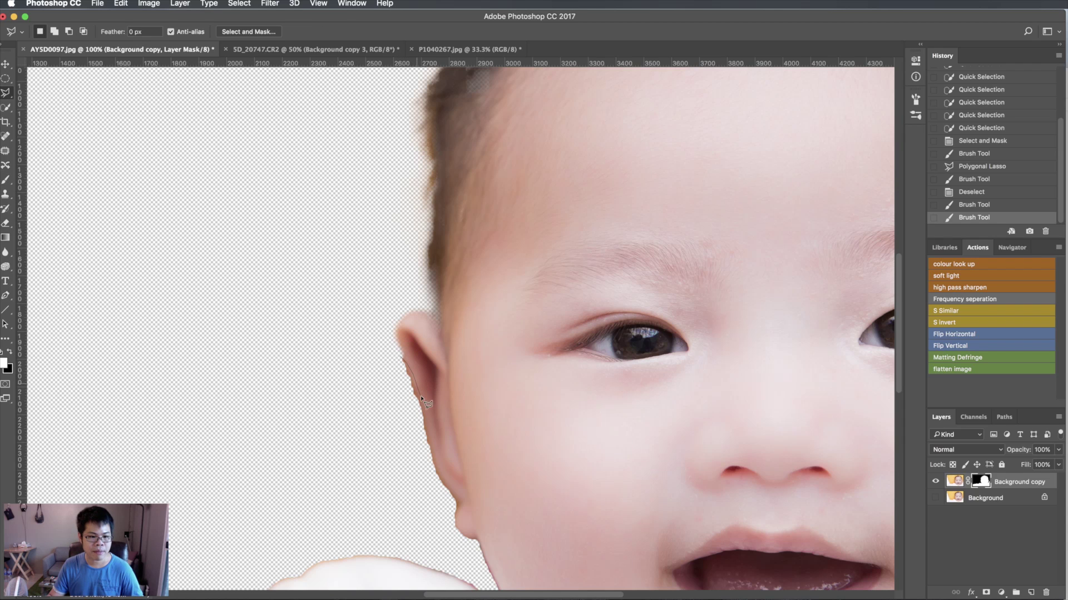
{"action": "left_click", "coordinate": [462, 543]}
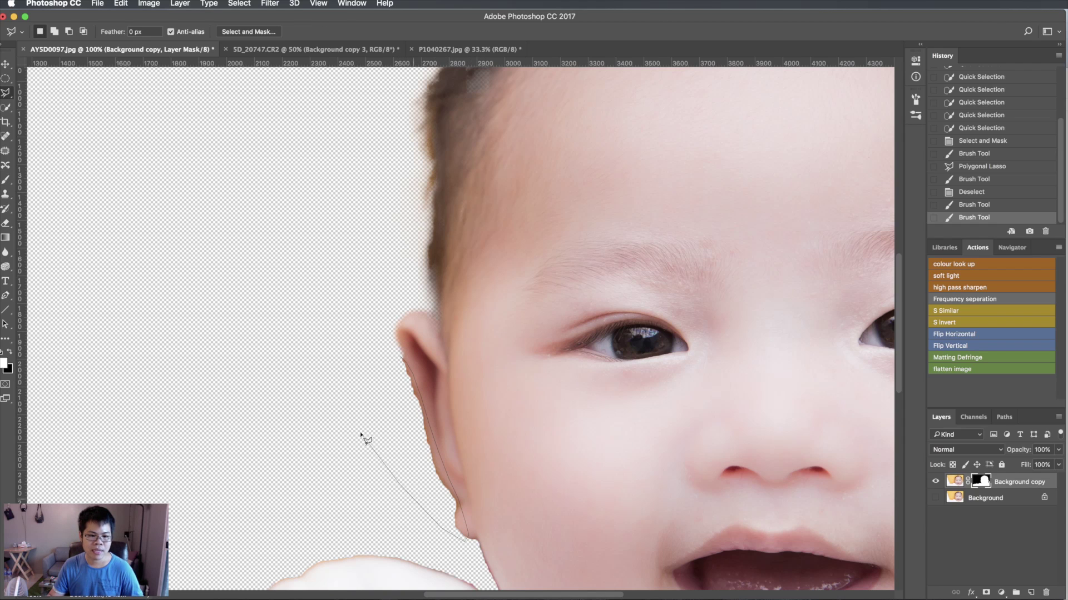
{"action": "double_click", "coordinate": [361, 377]}
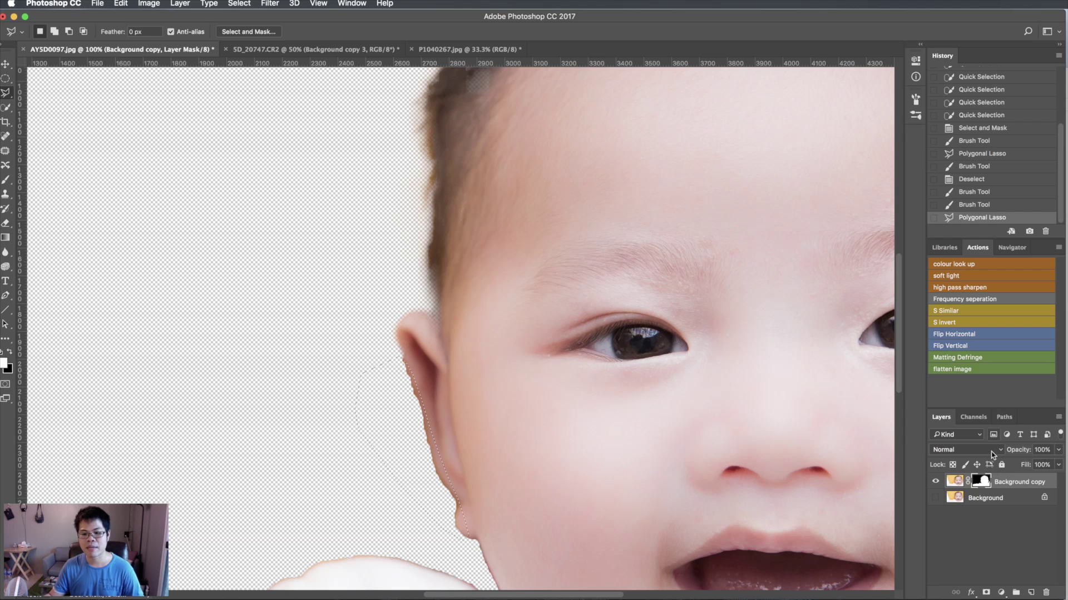
{"action": "key", "text": "b"}
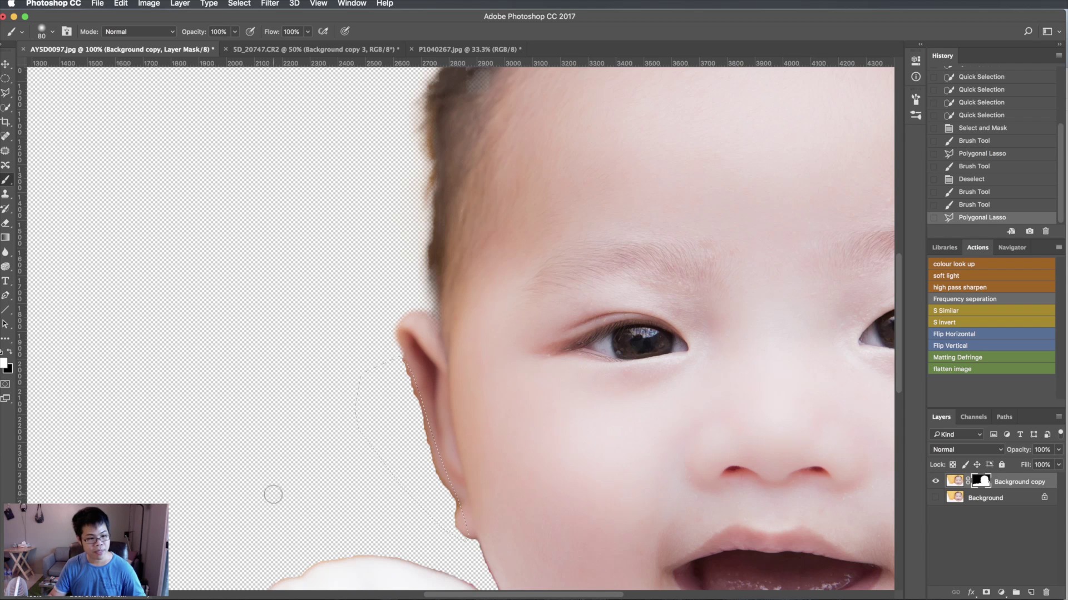
{"action": "key", "text": "x"}
{"action": "mouse_move", "coordinate": [408, 364]}
{"action": "left_mouse_down"}
{"action": "mouse_move", "coordinate": [450, 502]}
{"action": "mouse_move", "coordinate": [421, 437]}
{"action": "left_mouse_up"}
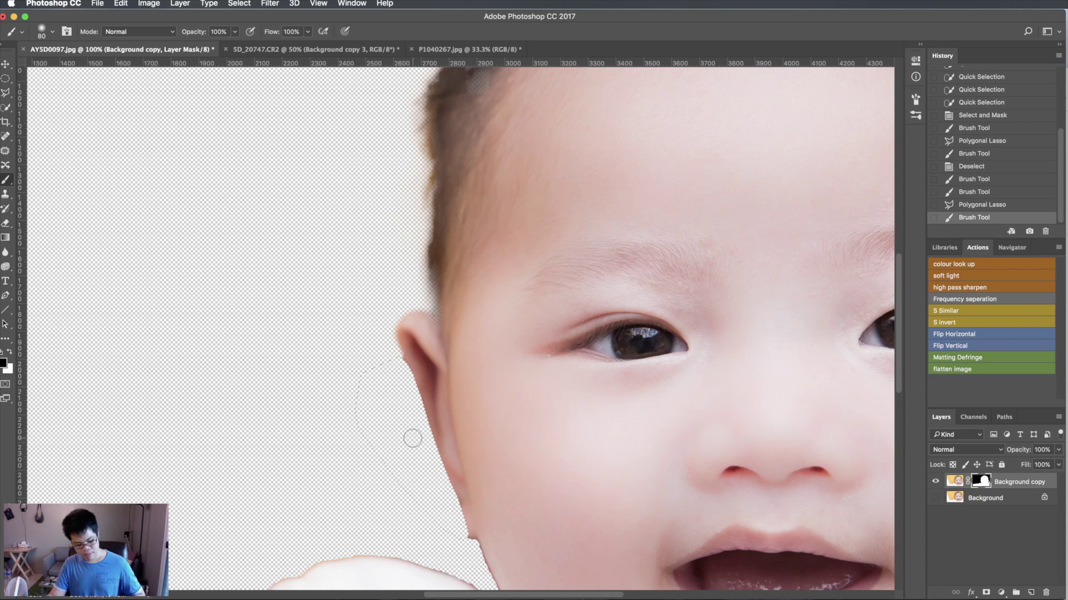
{"action": "key", "text": "ctrl+d"}
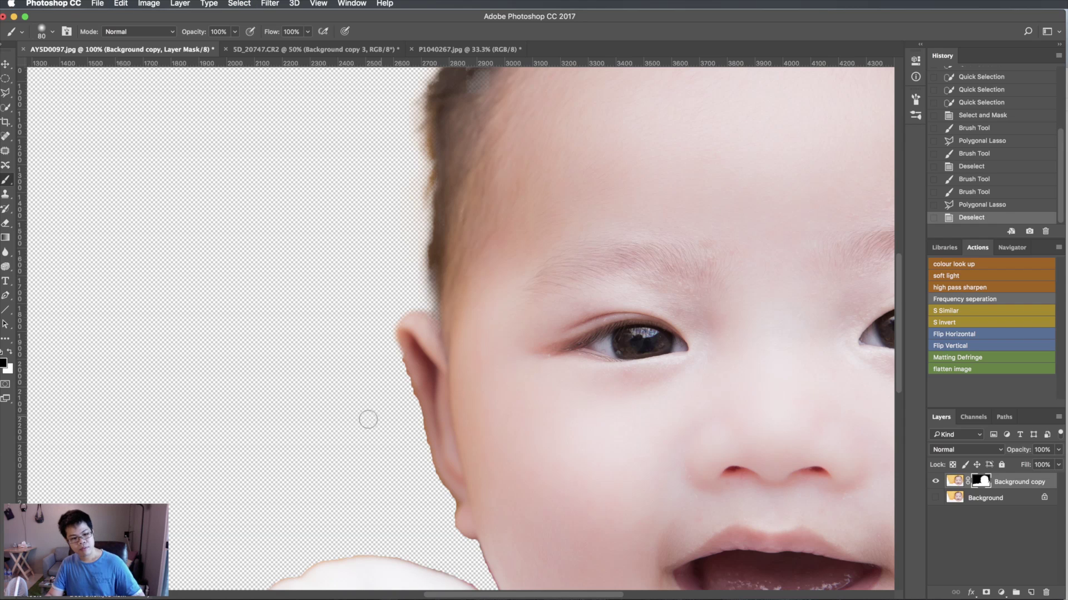
Inspect the forehead, eyes and ears, and remove the stray extra layer copies
{"action": "scroll", "coordinate": [405, 254], "scroll_direction": "down", "scroll_amount": 10}
{"action": "scroll", "coordinate": [406, 255], "scroll_direction": "left", "scroll_amount": 10}
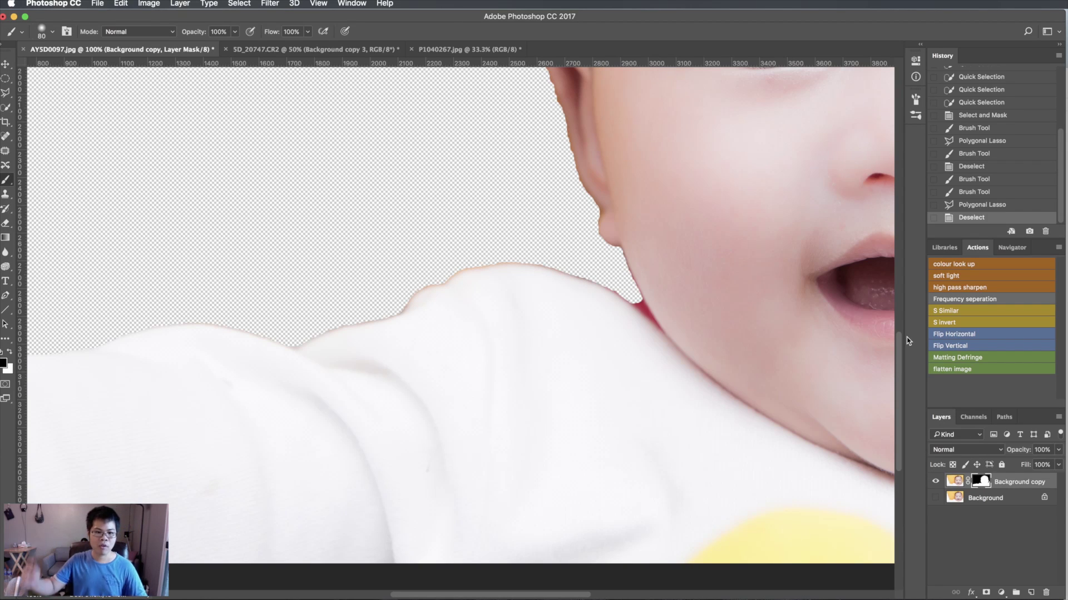
{"action": "scroll", "coordinate": [668, 390], "scroll_direction": "up", "scroll_amount": 10}
{"action": "scroll", "coordinate": [643, 517], "scroll_direction": "up", "scroll_amount": 10}
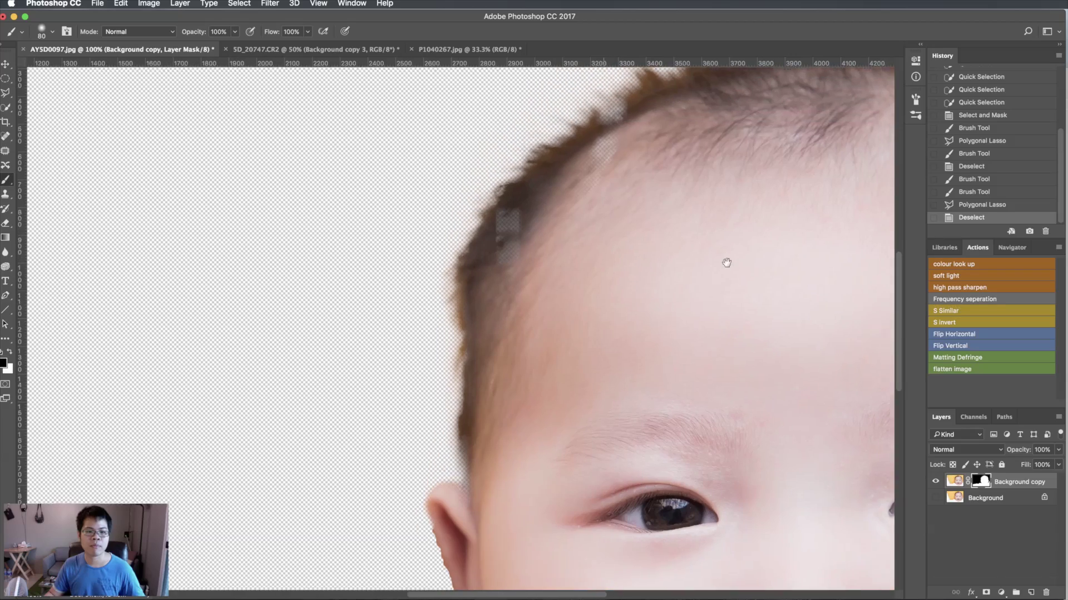
{"action": "scroll", "coordinate": [725, 262], "scroll_direction": "right", "scroll_amount": 5}
{"action": "scroll", "coordinate": [659, 393], "scroll_direction": "right", "scroll_amount": 5}
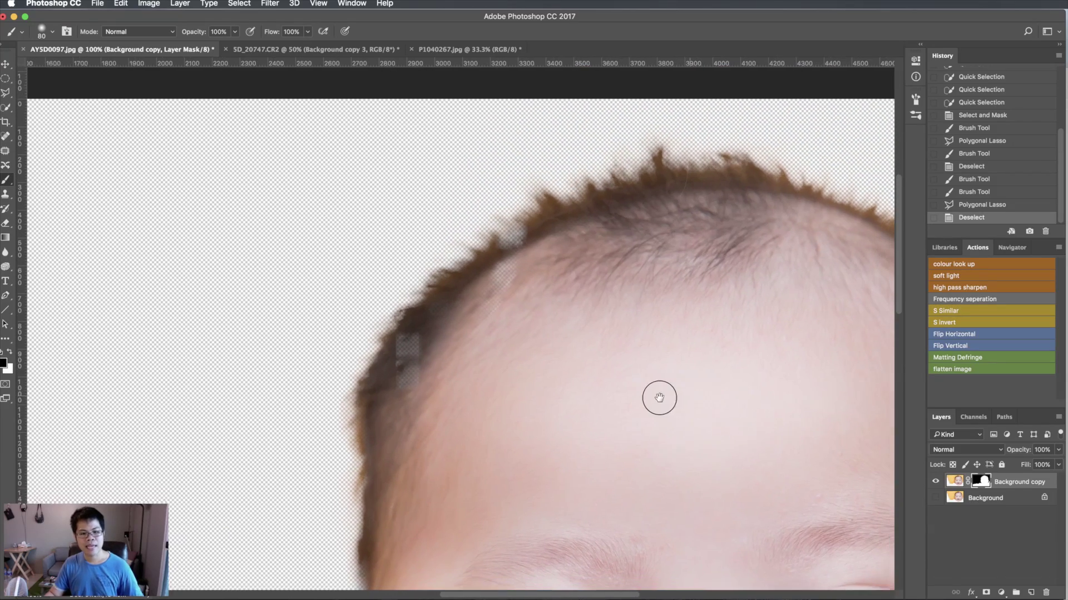
{"action": "scroll", "coordinate": [601, 400], "scroll_direction": "down", "scroll_amount": 2}
{"action": "key", "text": "ctrl+minus"}
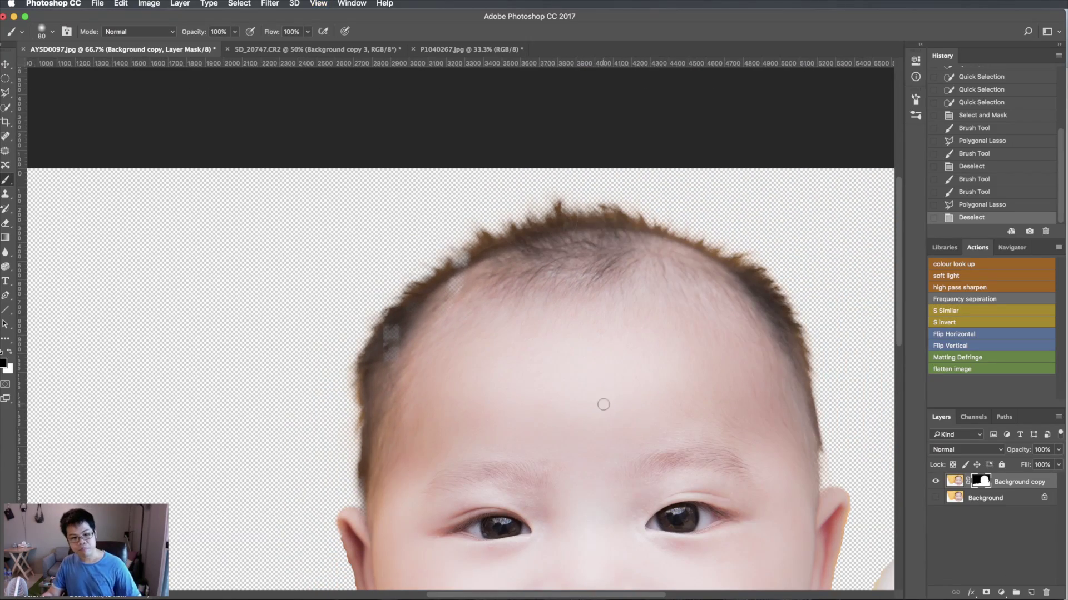
{"action": "left_click_drag", "start_coordinate": [580, 377], "coordinate": [582, 390]}
{"action": "scroll", "coordinate": [582, 391], "scroll_direction": "right", "scroll_amount": 2}
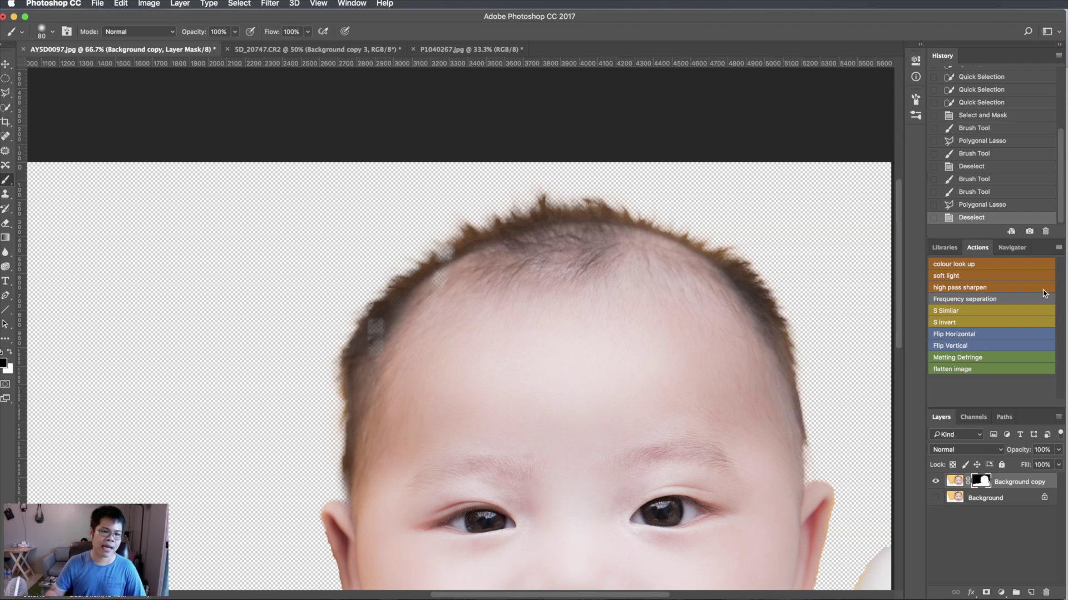
{"action": "key", "text": "ctrl+j"}
{"action": "key", "text": "ctrl+j"}
{"action": "key", "text": "ctrl+j"}
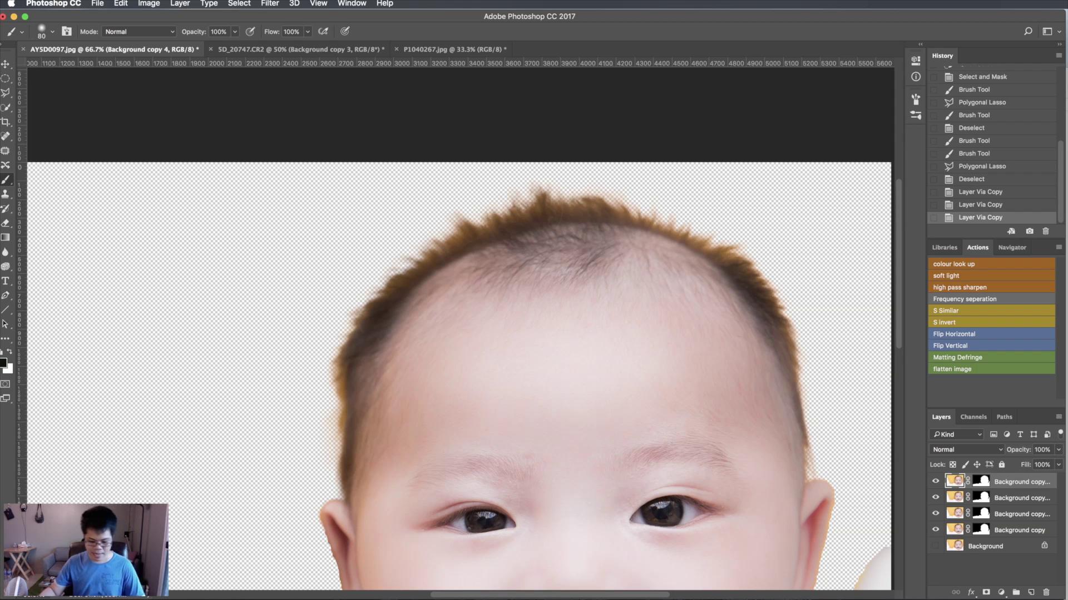
{"action": "key", "text": "BackSpace"}
{"action": "key", "text": "BackSpace"}
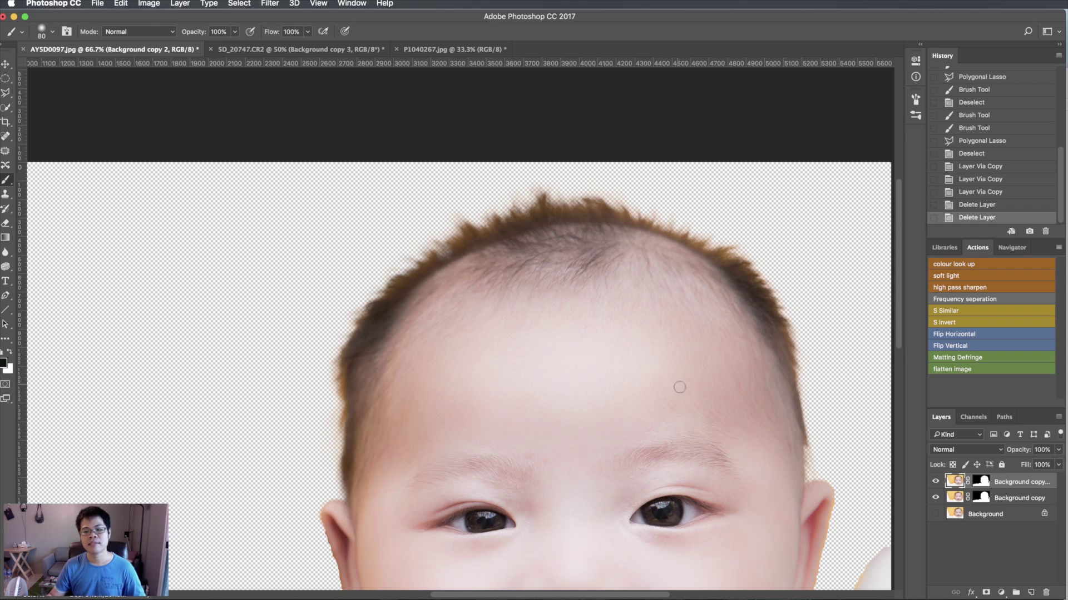
Merge the hair layer down with its mask applied and duplicate it as Background copy 2
{"action": "key", "text": "ctrl+e"}
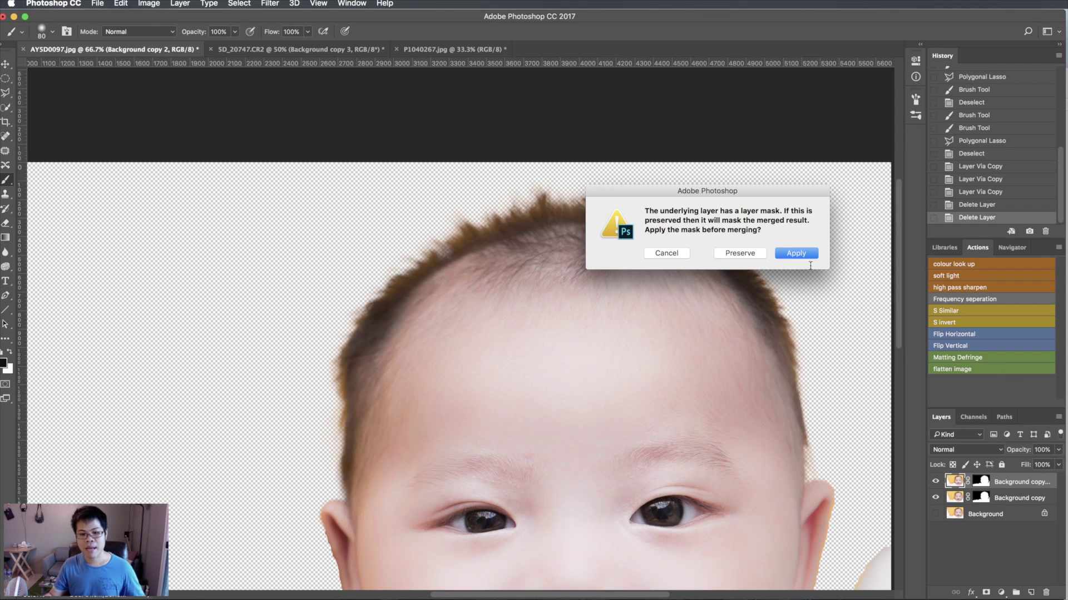
{"action": "left_click", "coordinate": [796, 254]}
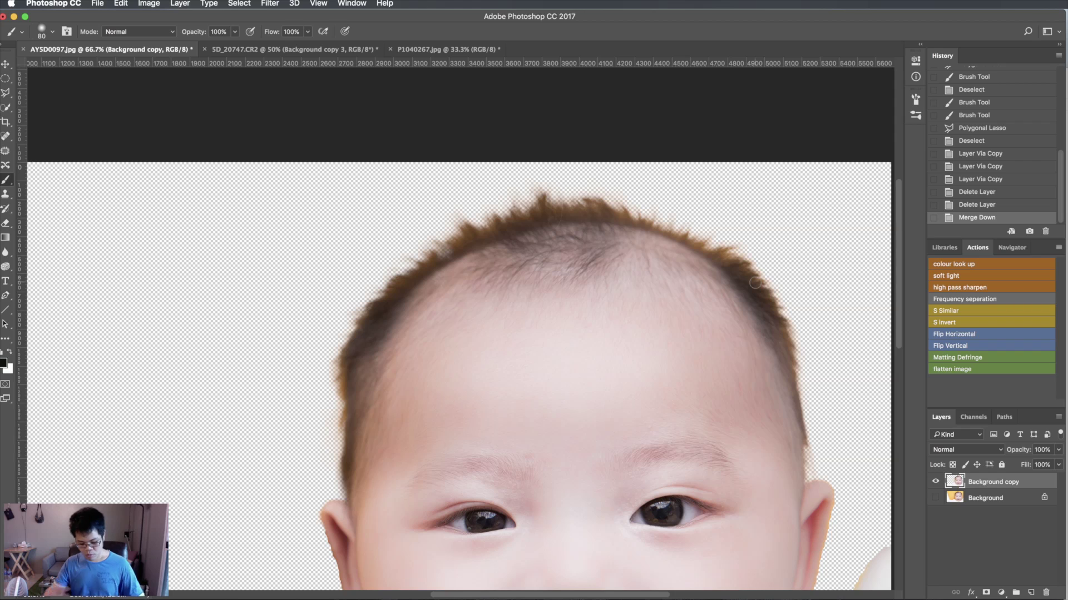
{"action": "key", "text": "ctrl+j"}
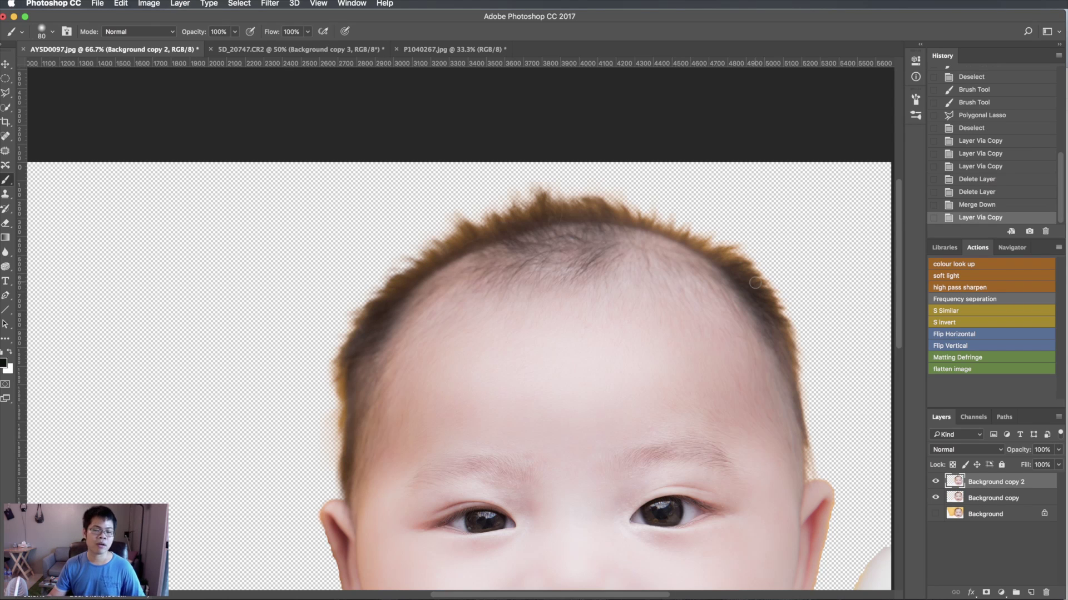
Hide Background copy, desaturate Background copy 2 to about -79, and give it a black hide-all mask
{"action": "left_click", "coordinate": [935, 499]}
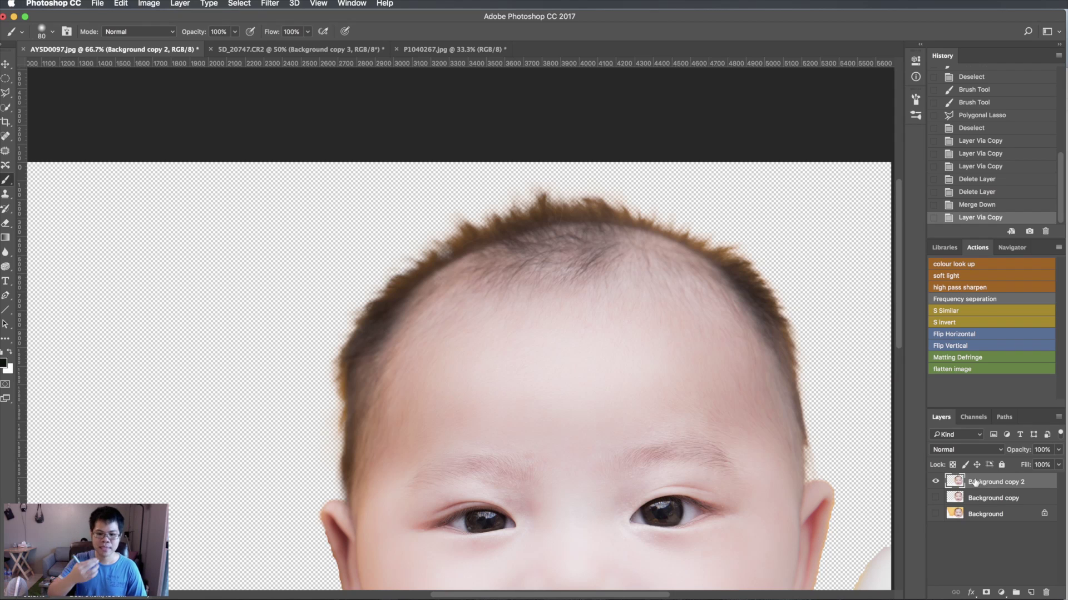
{"action": "key", "text": "ctrl+u"}
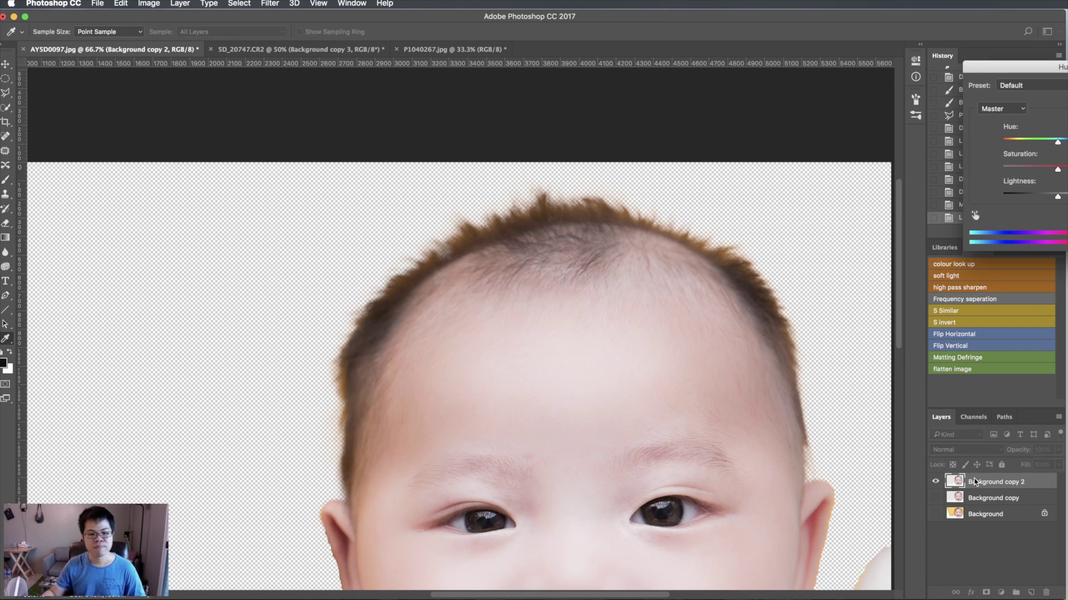
{"action": "left_click_drag", "start_coordinate": [999, 78], "coordinate": [736, 52]}
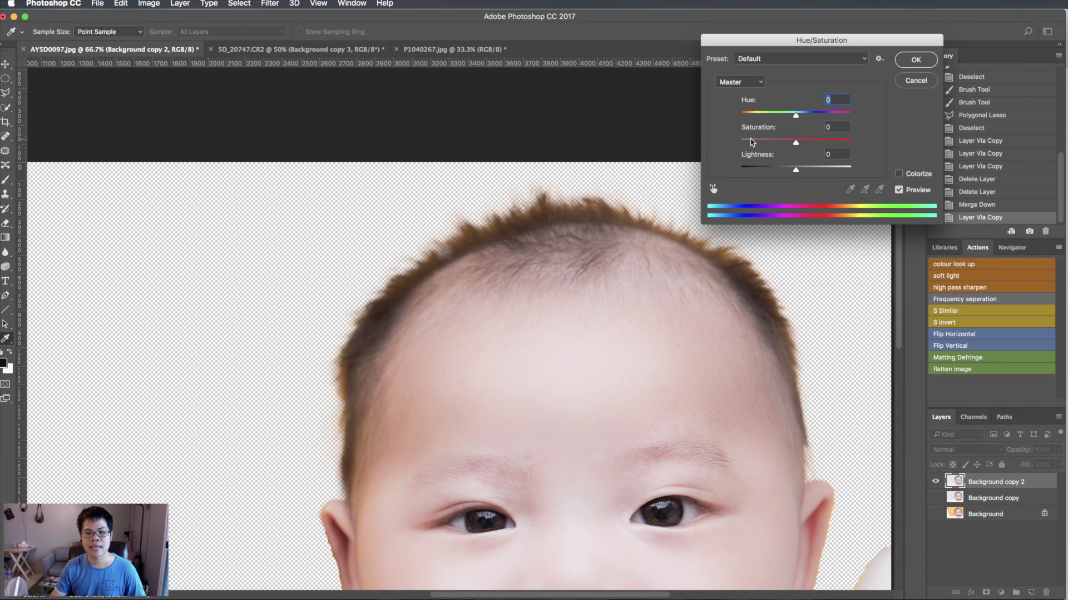
{"action": "left_click", "coordinate": [741, 140]}
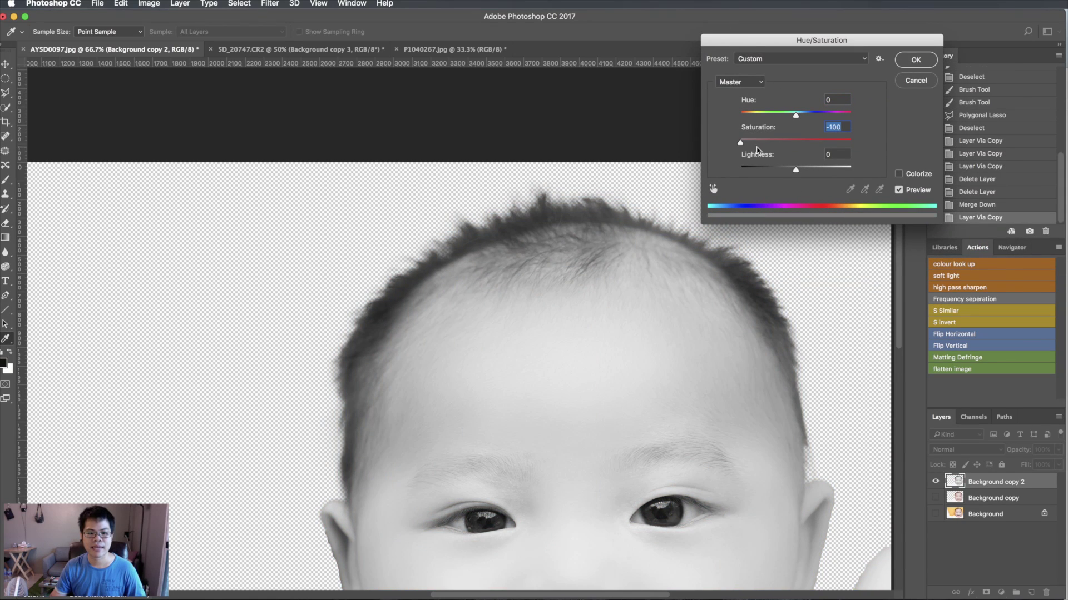
{"action": "left_click_drag", "start_coordinate": [753, 144], "coordinate": [750, 141]}
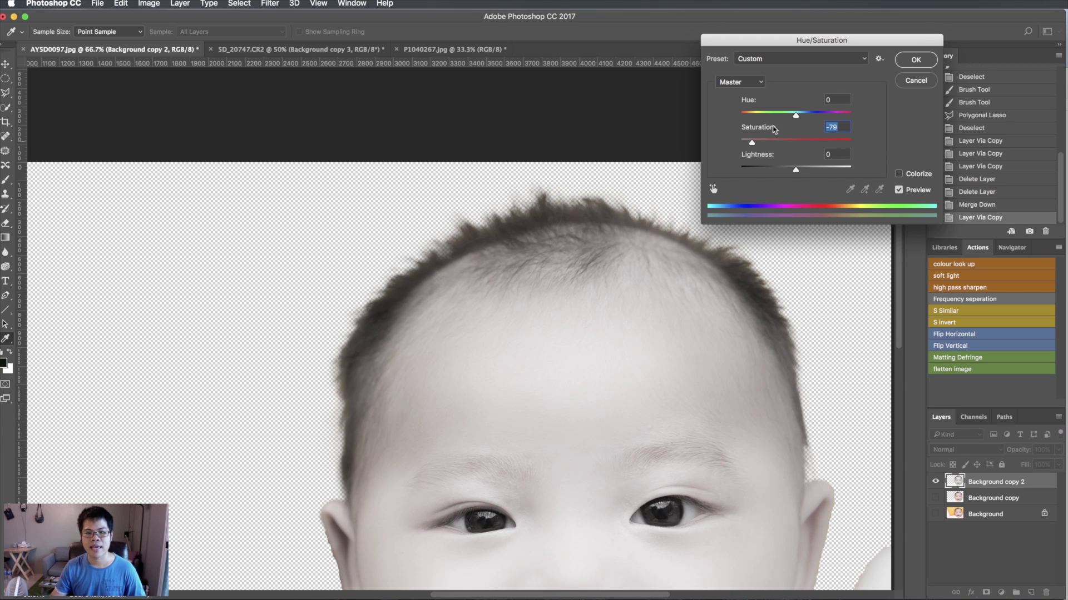
{"action": "left_click", "coordinate": [916, 59]}
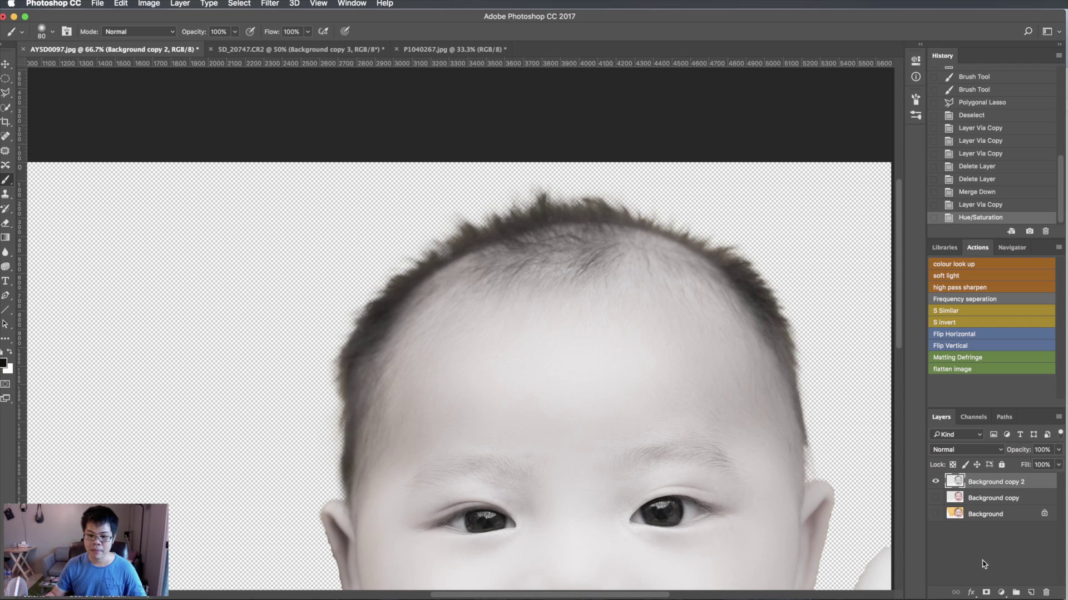
{"action": "left_click", "coordinate": [985, 593], "text": "alt"}
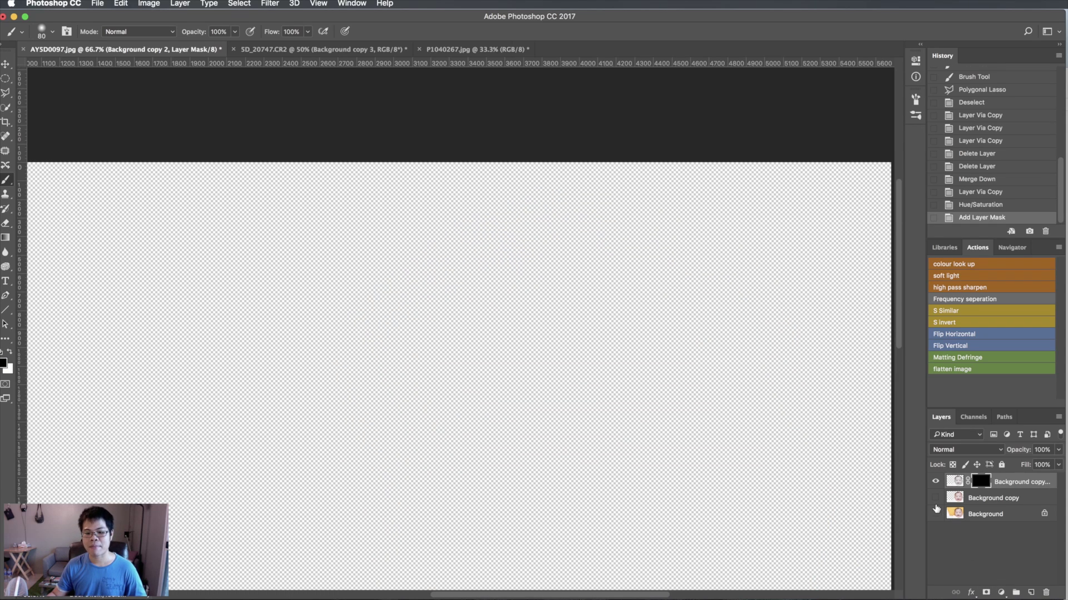
Show Background copy again, target Background copy 2's mask, and make white the foreground colour
{"action": "left_click", "coordinate": [936, 498]}
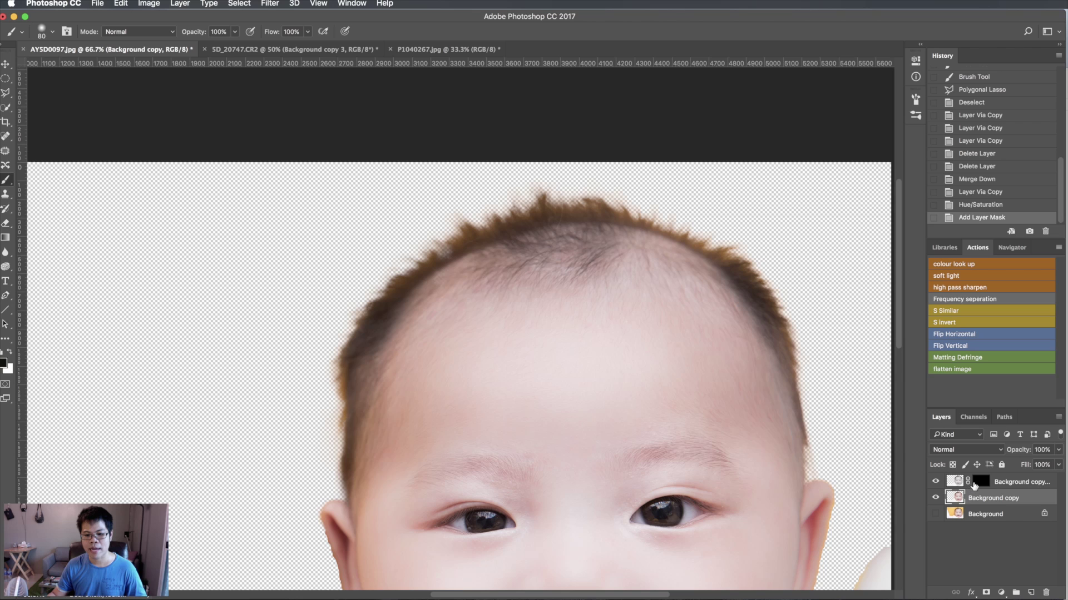
{"action": "left_click", "coordinate": [982, 483]}
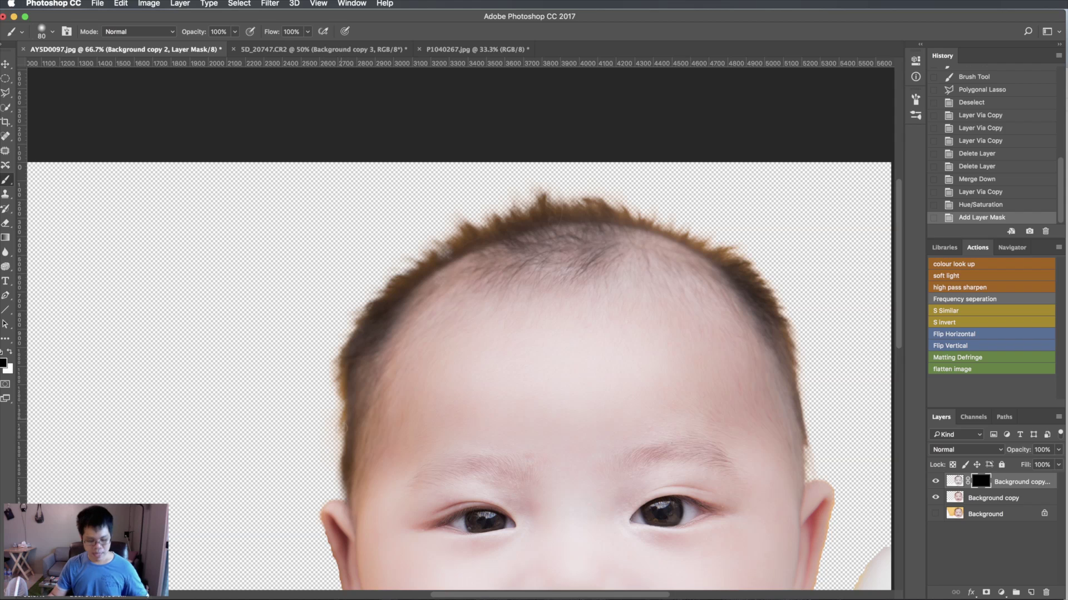
{"action": "key", "text": "x"}
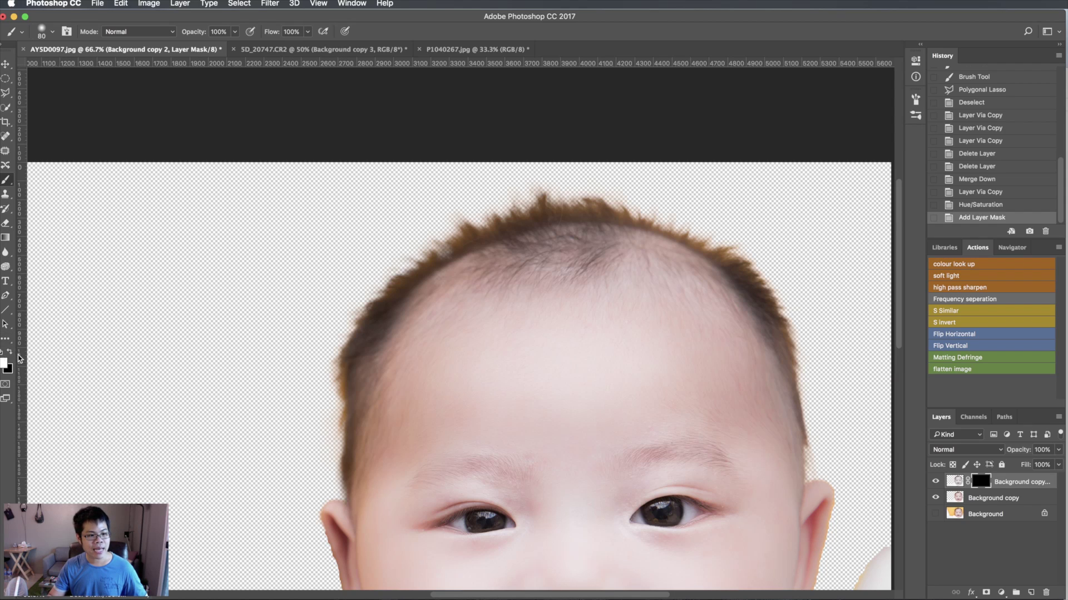
{"action": "left_click", "coordinate": [5, 363]}
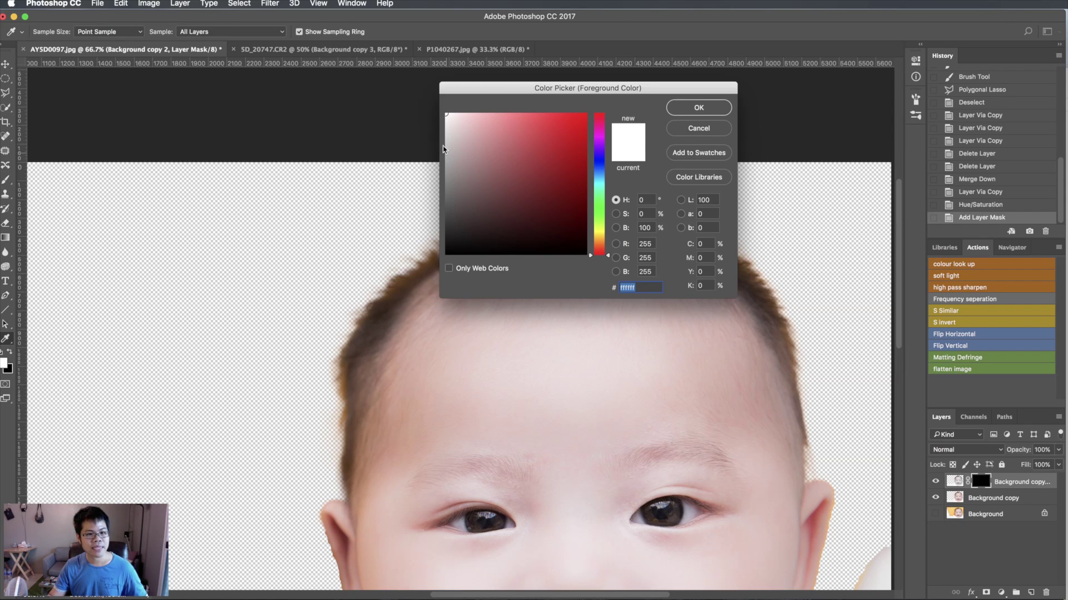
{"action": "left_click", "coordinate": [708, 107]}
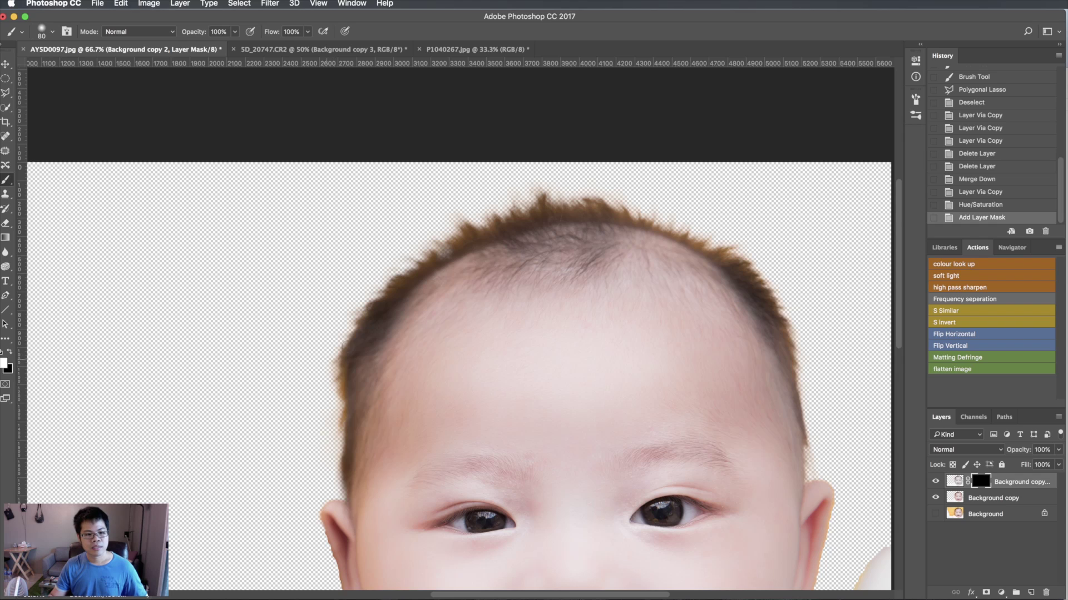
Paint white along the top hairline with a large 250 px soft brush to reveal the grey copy
{"action": "key", "text": "bracketright"}
{"action": "key", "text": "bracketright"}
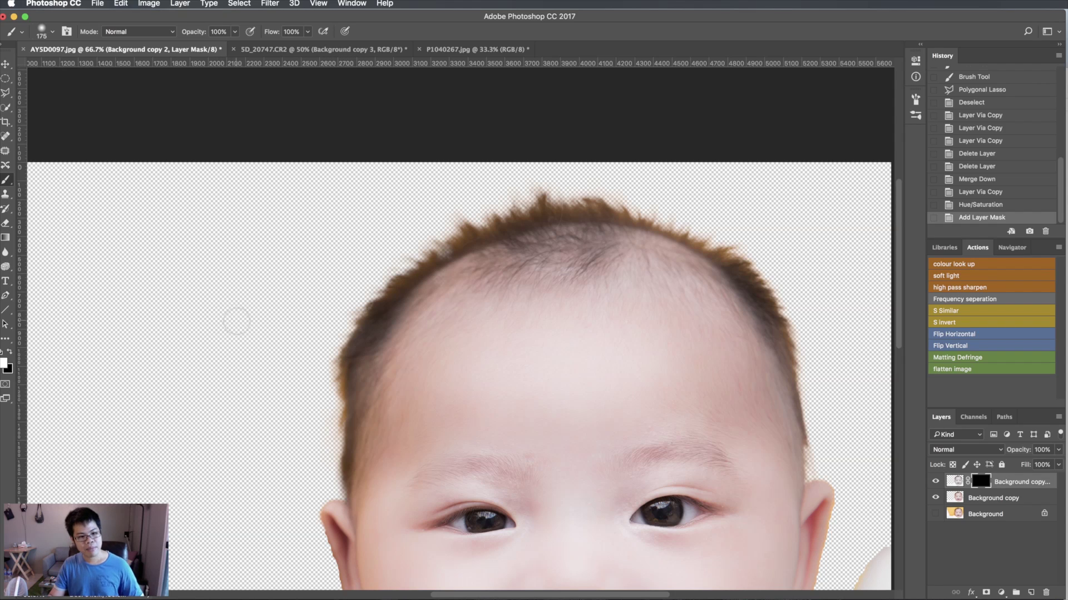
{"action": "right_click", "coordinate": [242, 324]}
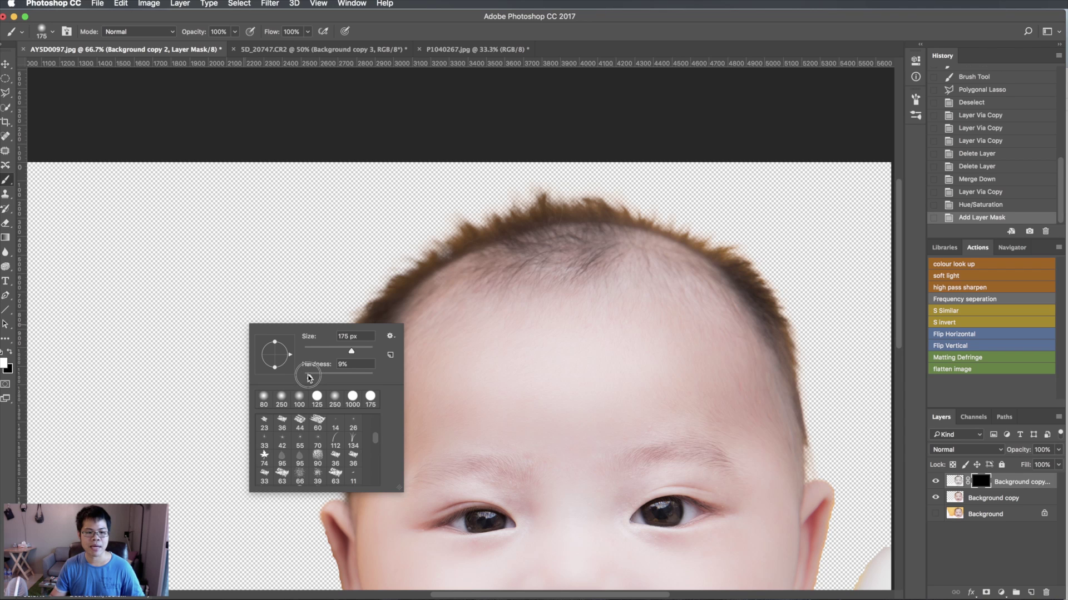
{"action": "left_click_drag", "start_coordinate": [310, 380], "coordinate": [315, 378]}
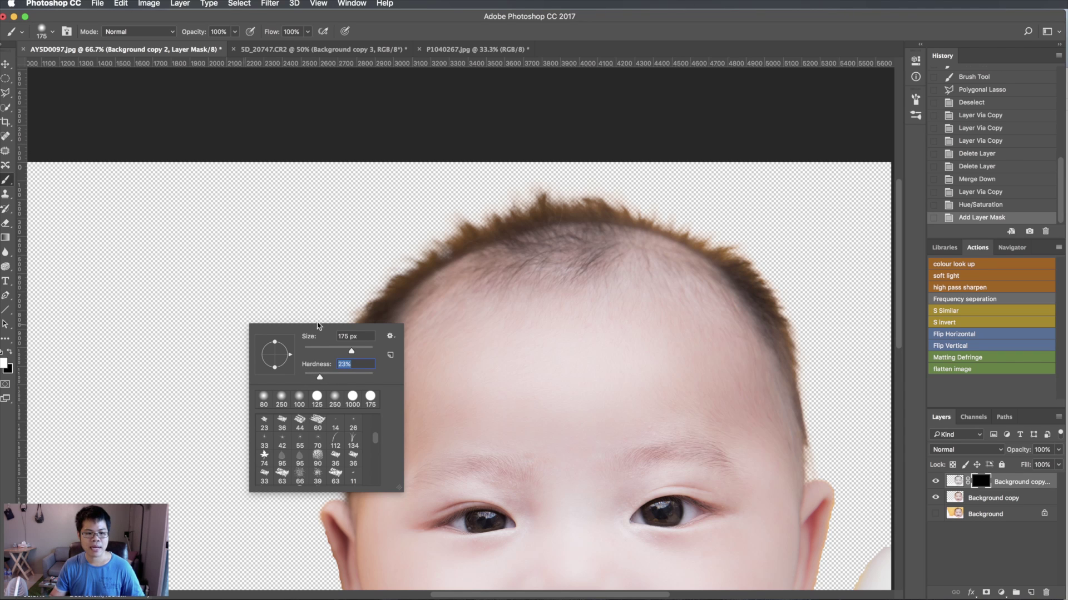
{"action": "left_click", "coordinate": [358, 258]}
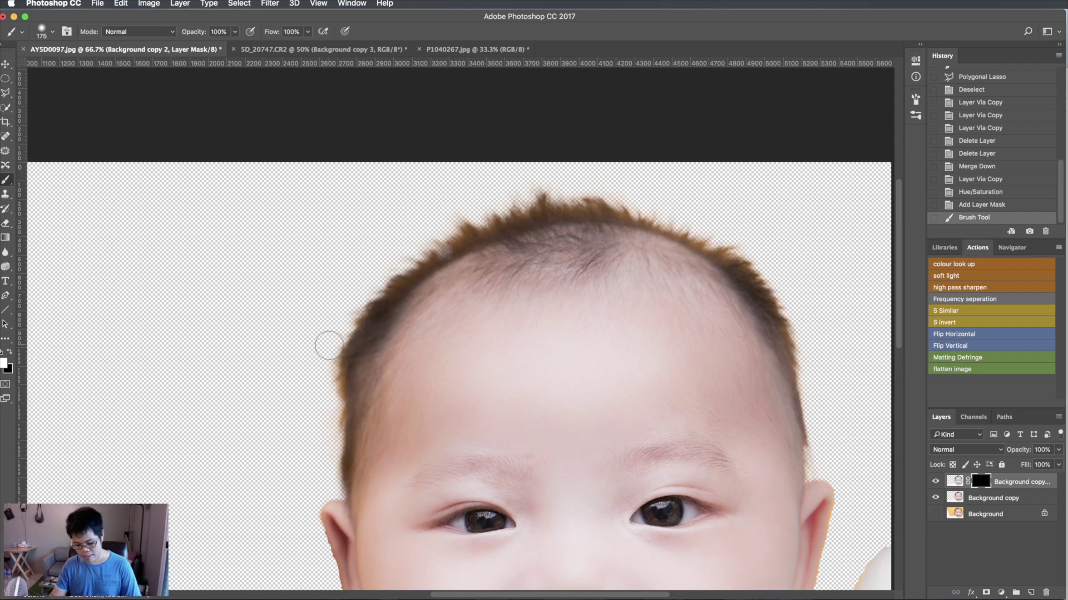
{"action": "key", "text": "bracketright"}
{"action": "key", "text": "bracketright"}
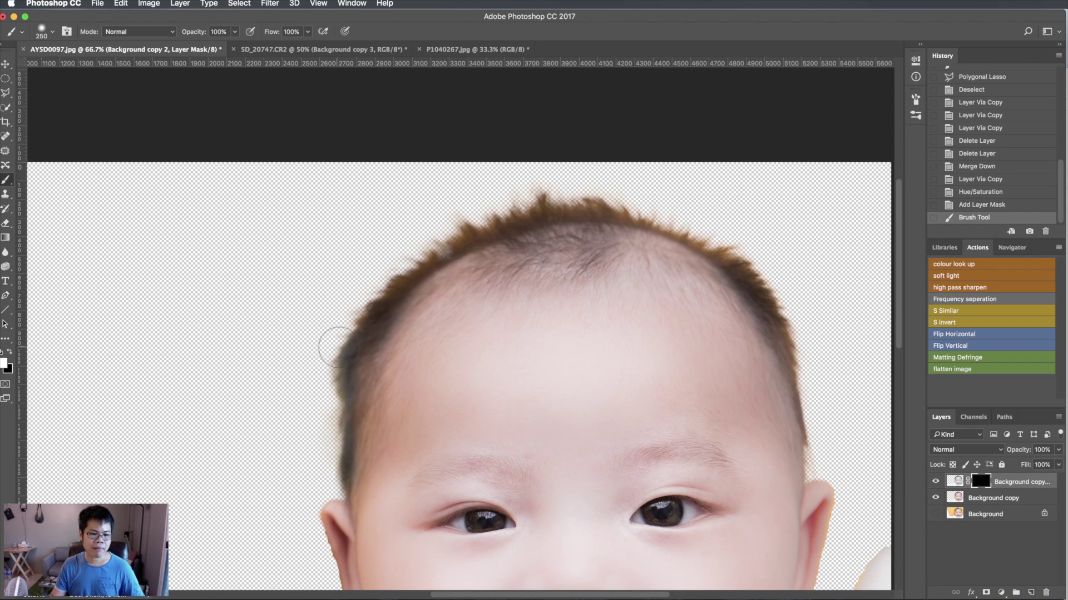
{"action": "left_click_drag", "start_coordinate": [371, 276], "coordinate": [606, 194]}
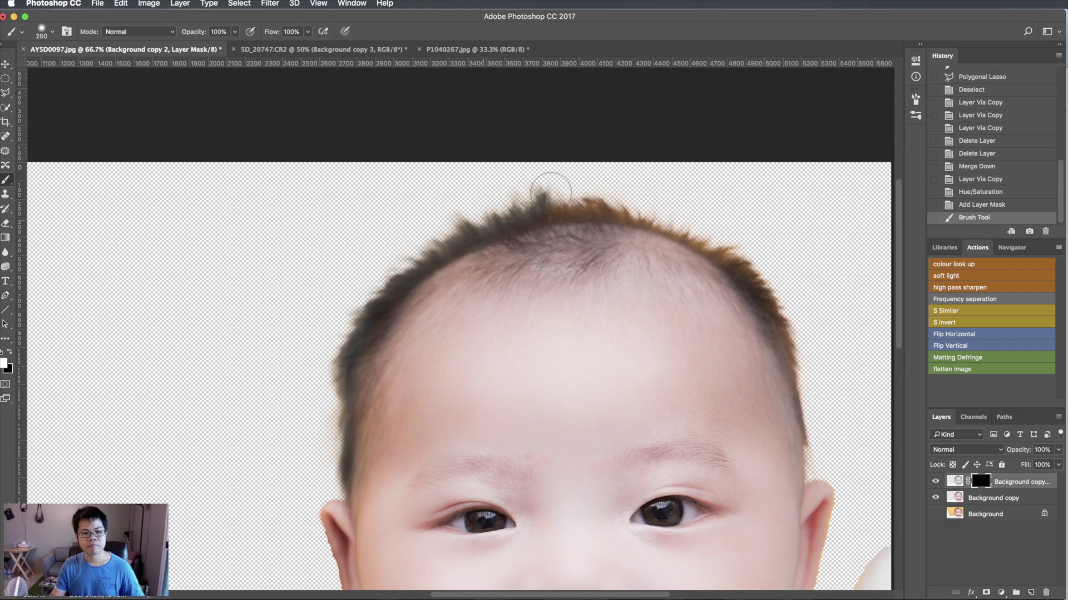
{"action": "mouse_move", "coordinate": [525, 199]}
{"action": "left_mouse_down"}
{"action": "mouse_move", "coordinate": [639, 211]}
{"action": "mouse_move", "coordinate": [811, 456]}
{"action": "left_mouse_up"}
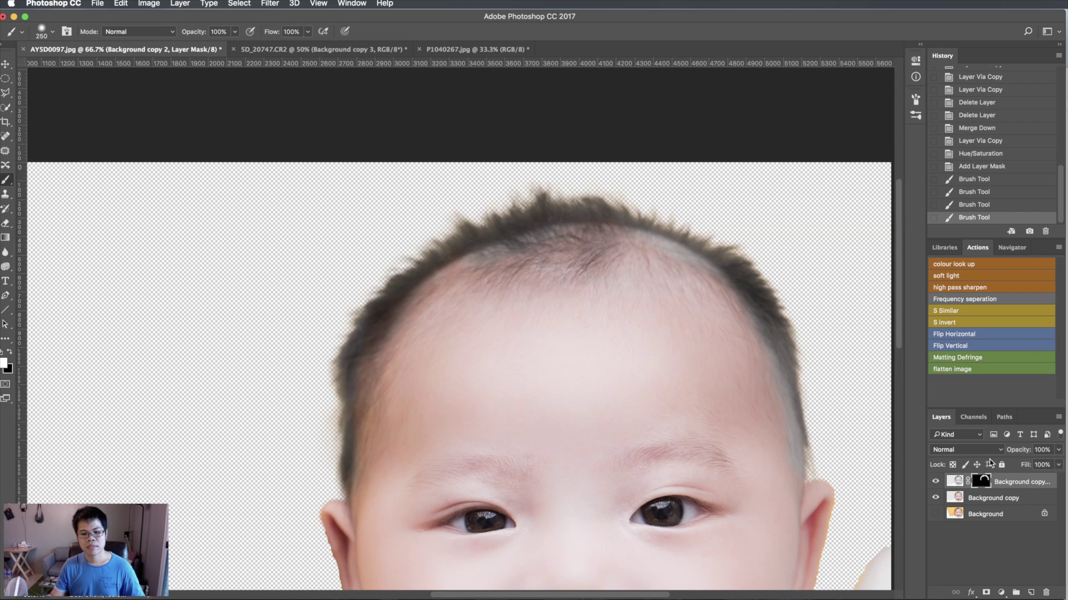
Start a Curves adjustment on the layer's pixels, then cancel it
{"action": "left_click", "coordinate": [954, 482]}
{"action": "key", "text": "ctrl+m"}
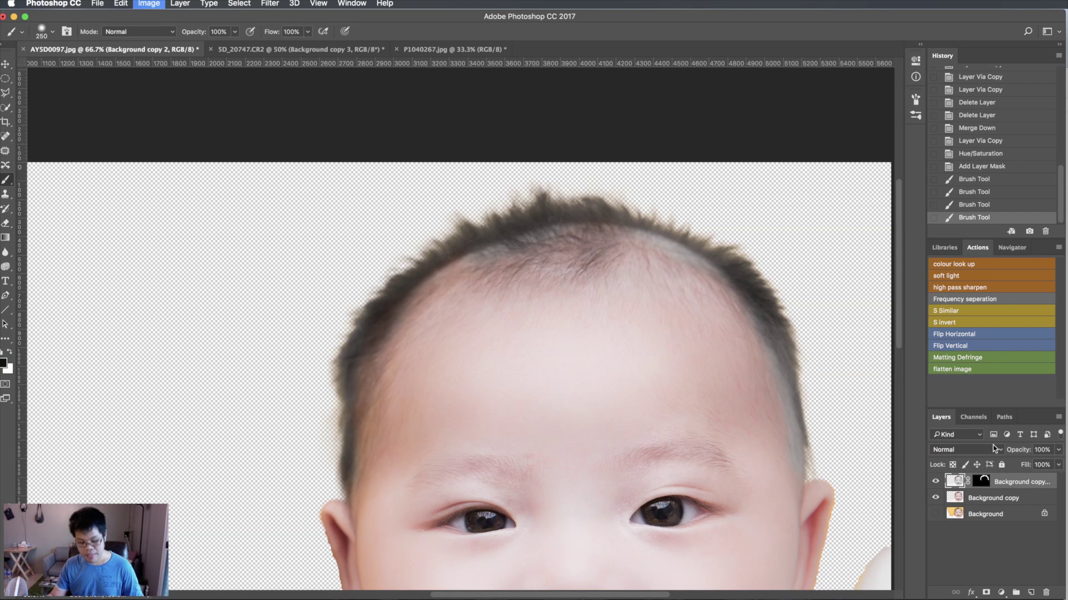
{"action": "left_click_drag", "start_coordinate": [234, 95], "coordinate": [198, 88]}
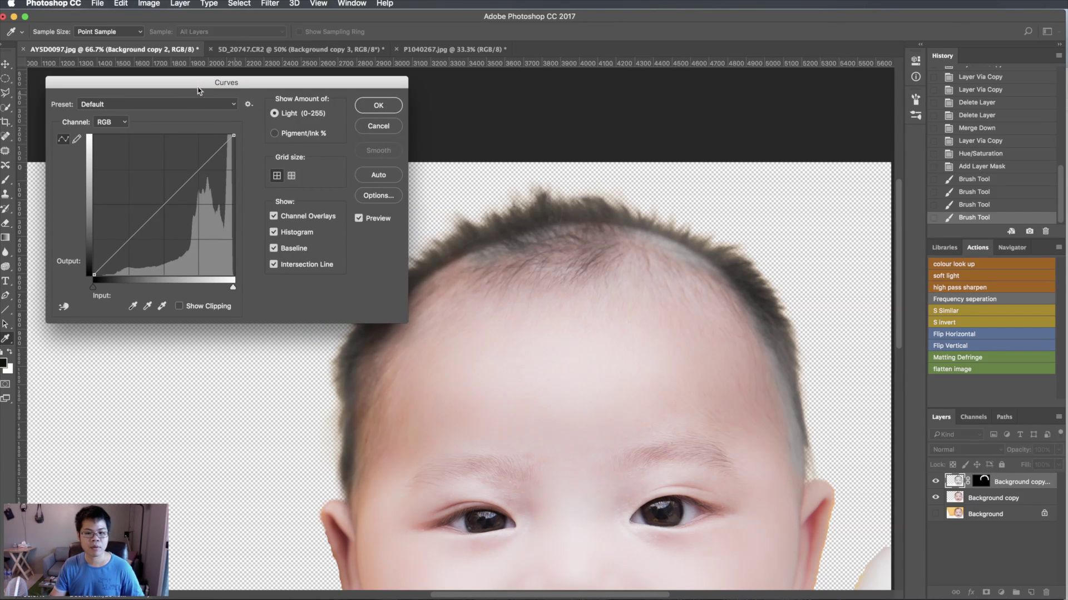
{"action": "left_click", "coordinate": [380, 127]}
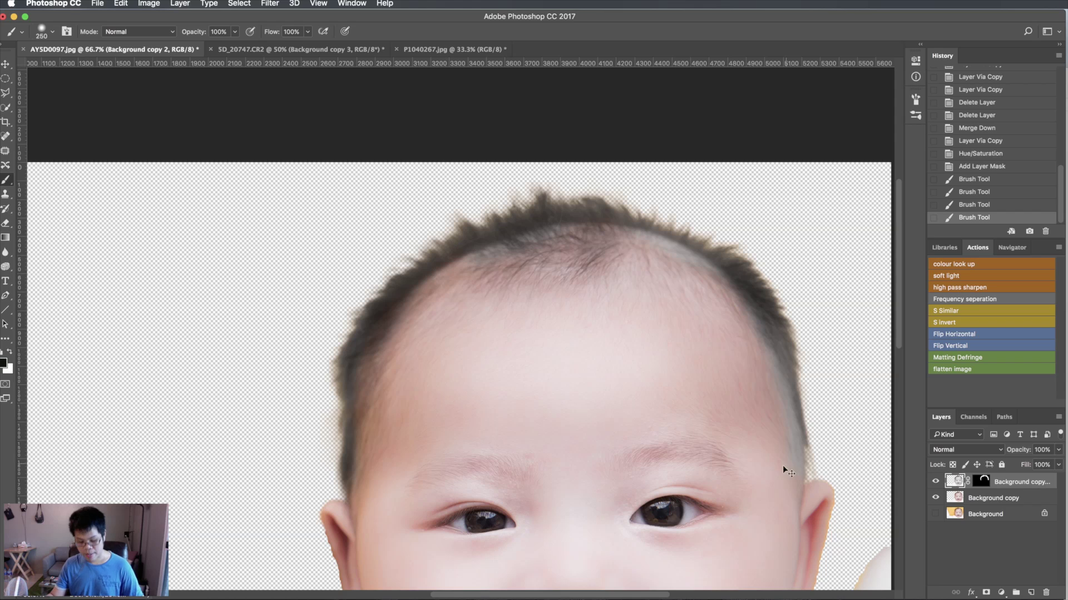
Load the mask as a selection, darken the hairline with a lowered Curves midtone, then deselect
{"action": "left_click", "coordinate": [955, 481], "text": "ctrl"}
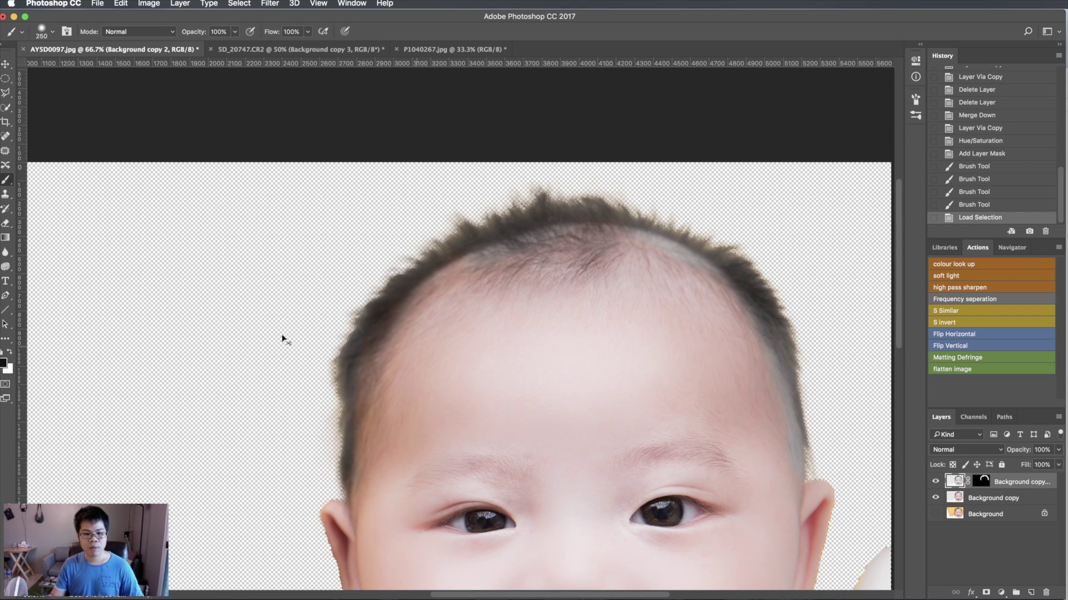
{"action": "key", "text": "ctrl+m"}
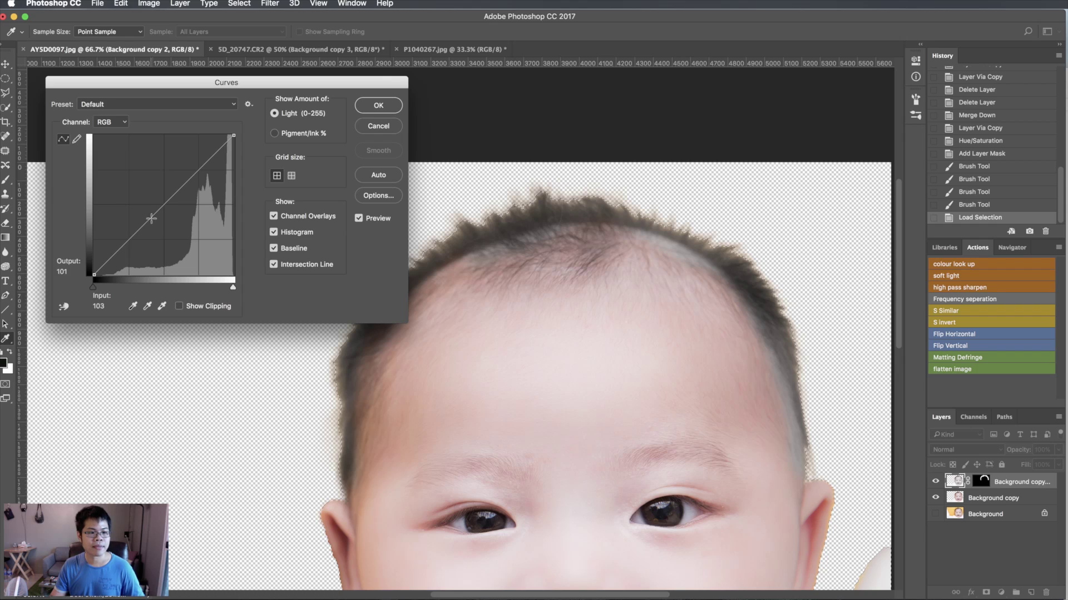
{"action": "left_click_drag", "start_coordinate": [157, 213], "coordinate": [158, 233]}
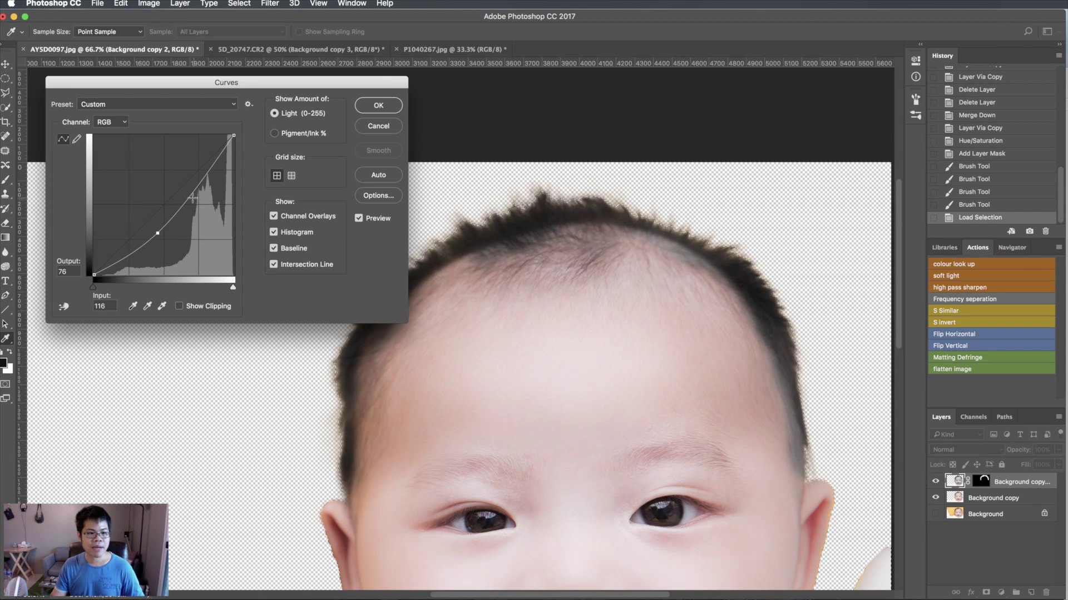
{"action": "left_click_drag", "start_coordinate": [192, 197], "coordinate": [190, 190]}
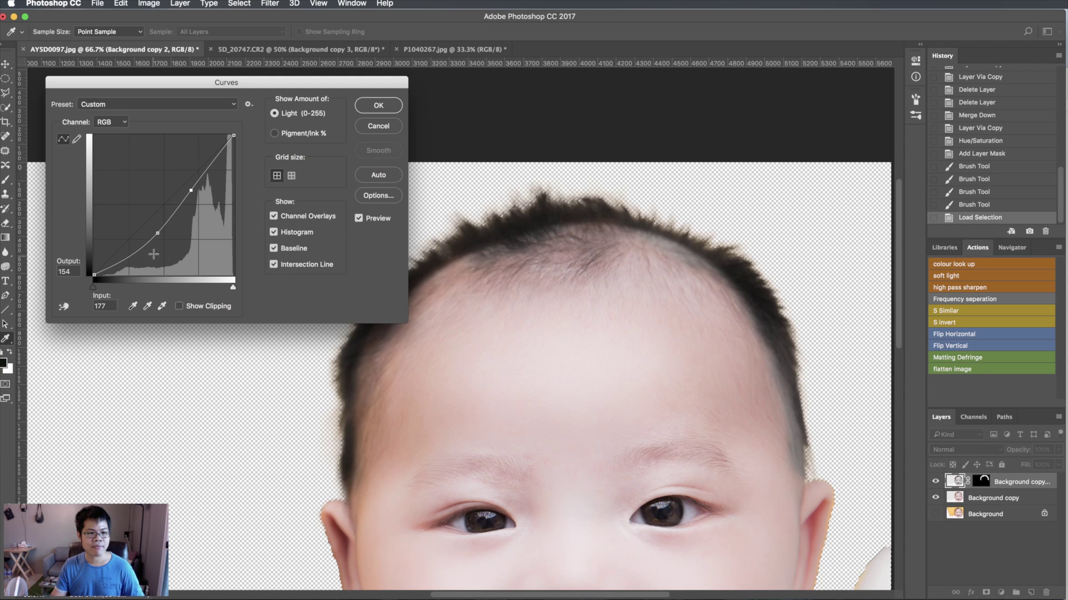
{"action": "left_click_drag", "start_coordinate": [158, 233], "coordinate": [157, 231]}
{"action": "left_click", "coordinate": [384, 109]}
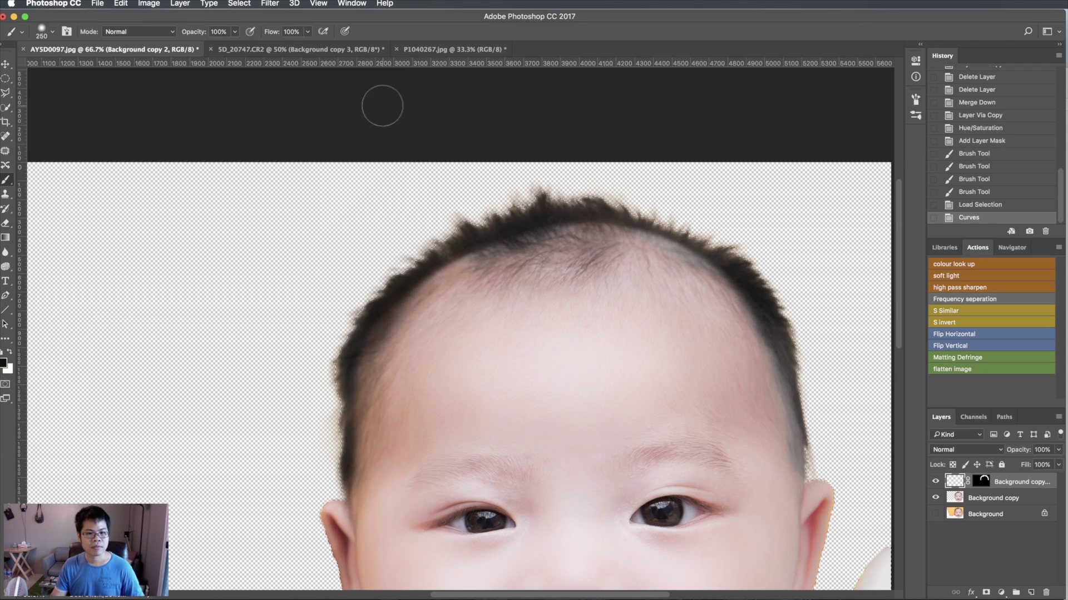
{"action": "key", "text": "ctrl+d"}
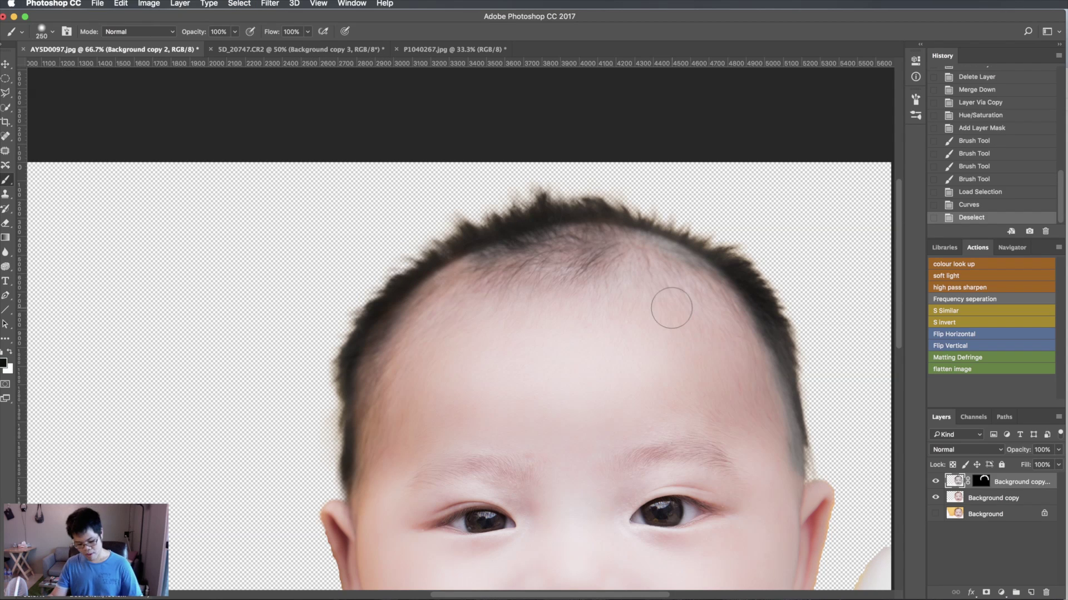
{"action": "key", "text": "ctrl+minus"}
{"action": "key", "text": "ctrl+minus"}
{"action": "key", "text": "ctrl+minus"}
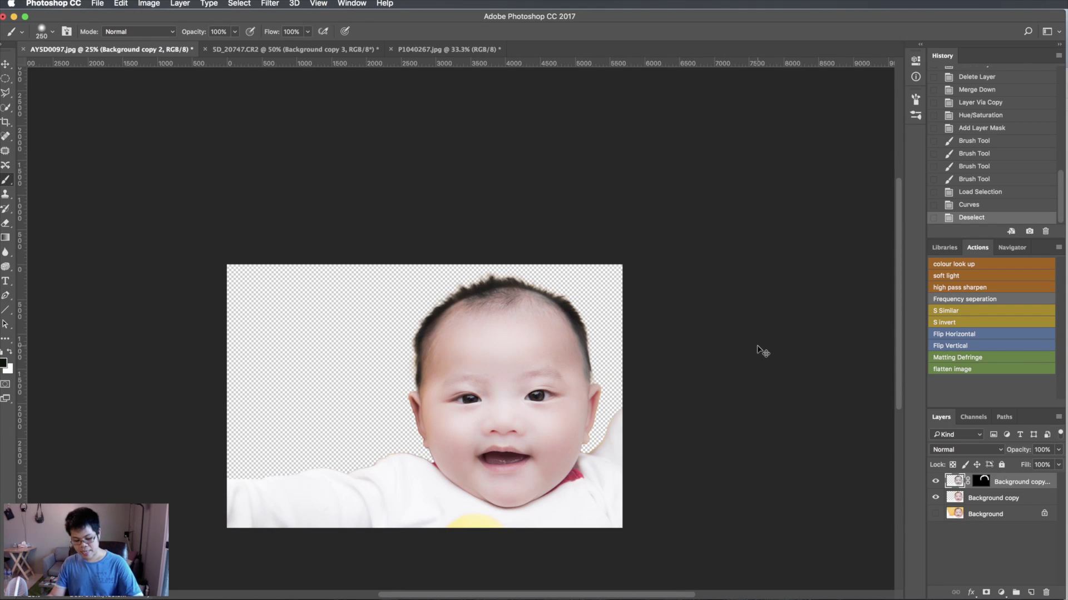
Make the bottom Background layer visible and fill it with white
{"action": "key", "text": "ctrl+plus"}
{"action": "left_click", "coordinate": [995, 514]}
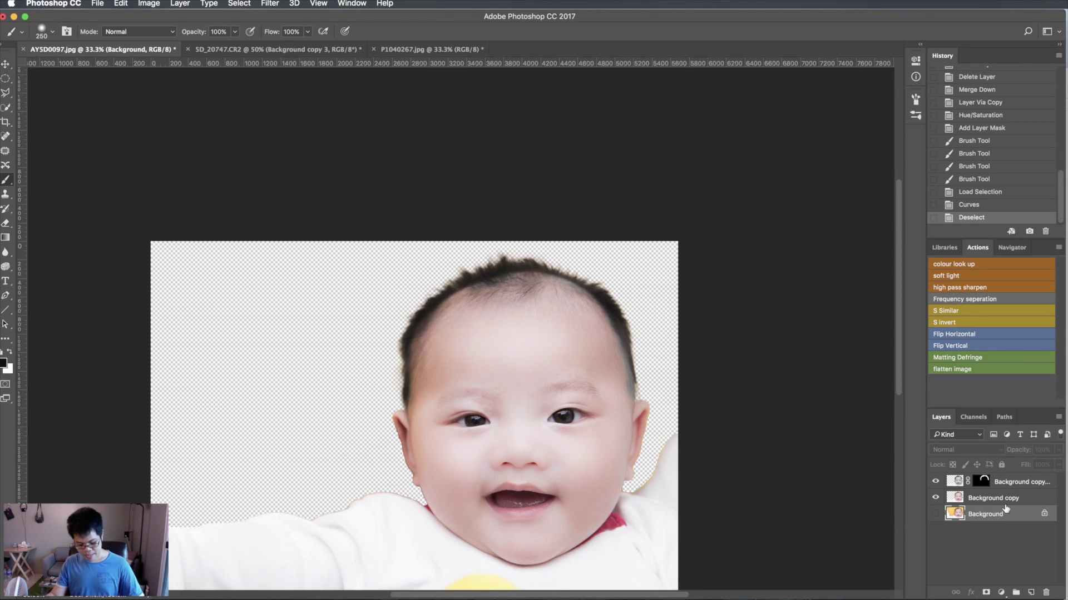
{"action": "left_click", "coordinate": [935, 514]}
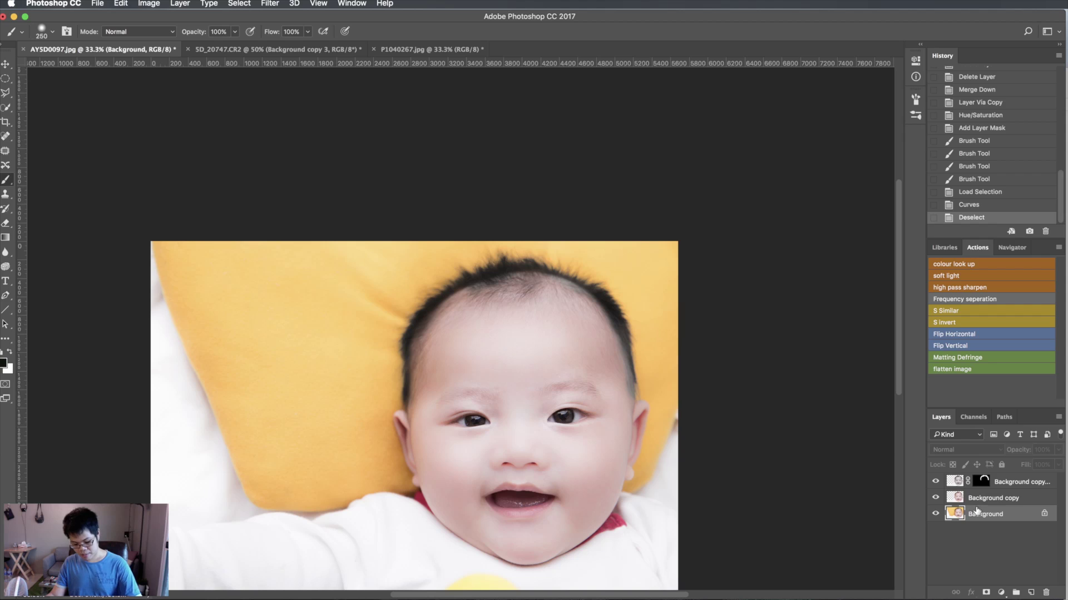
{"action": "key", "text": "ctrl+plus"}
{"action": "key", "text": "ctrl+BackSpace"}
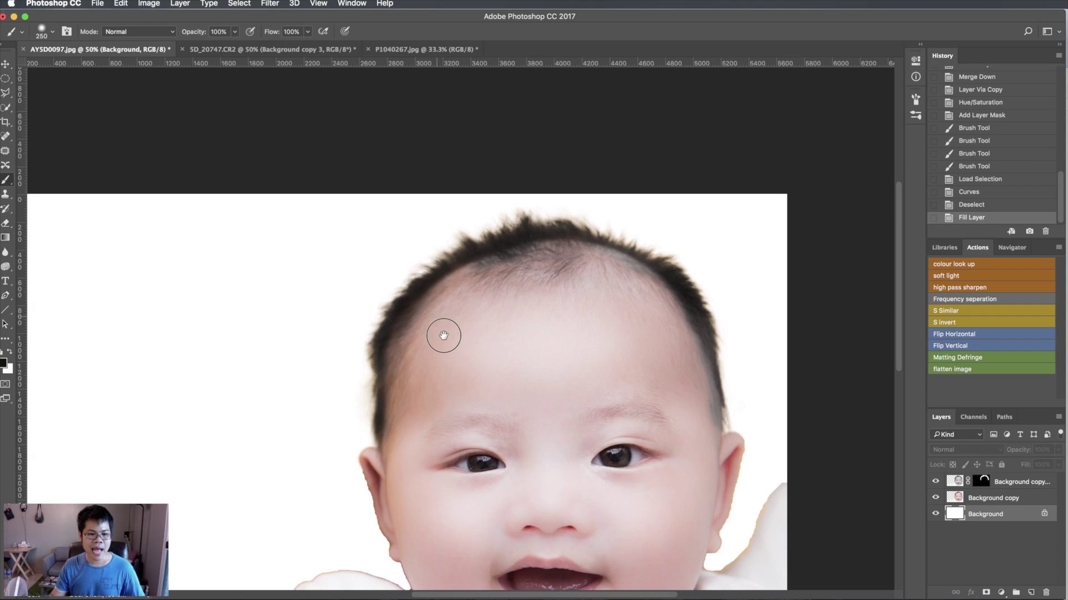
Zoom and pan across the hair fringe to check it against the white backdrop
{"action": "left_click_drag", "start_coordinate": [443, 302], "coordinate": [467, 325]}
{"action": "key", "text": "ctrl+plus"}
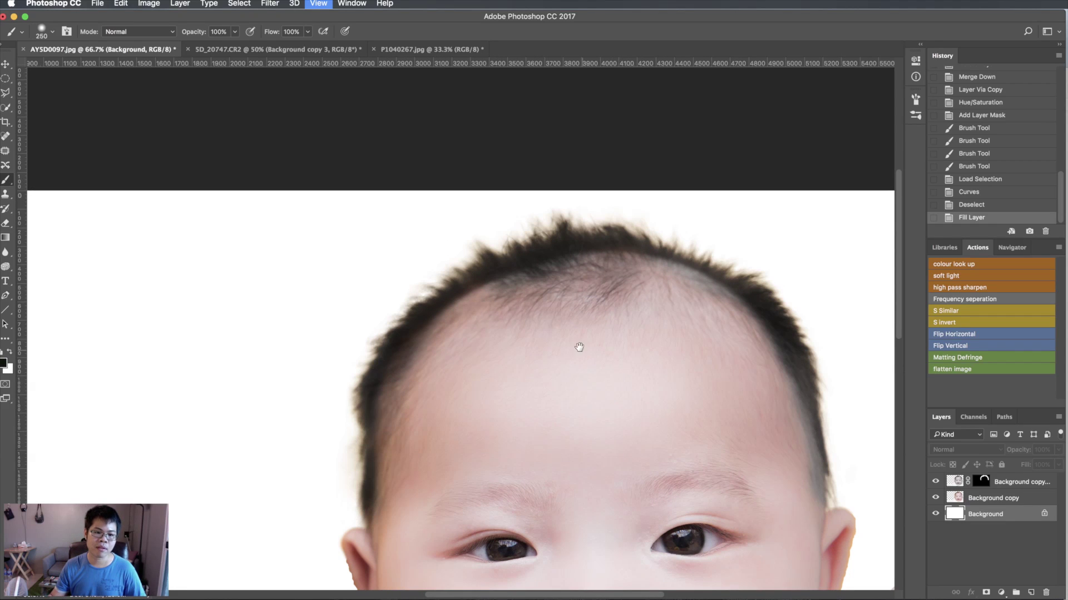
{"action": "key", "text": "space"}
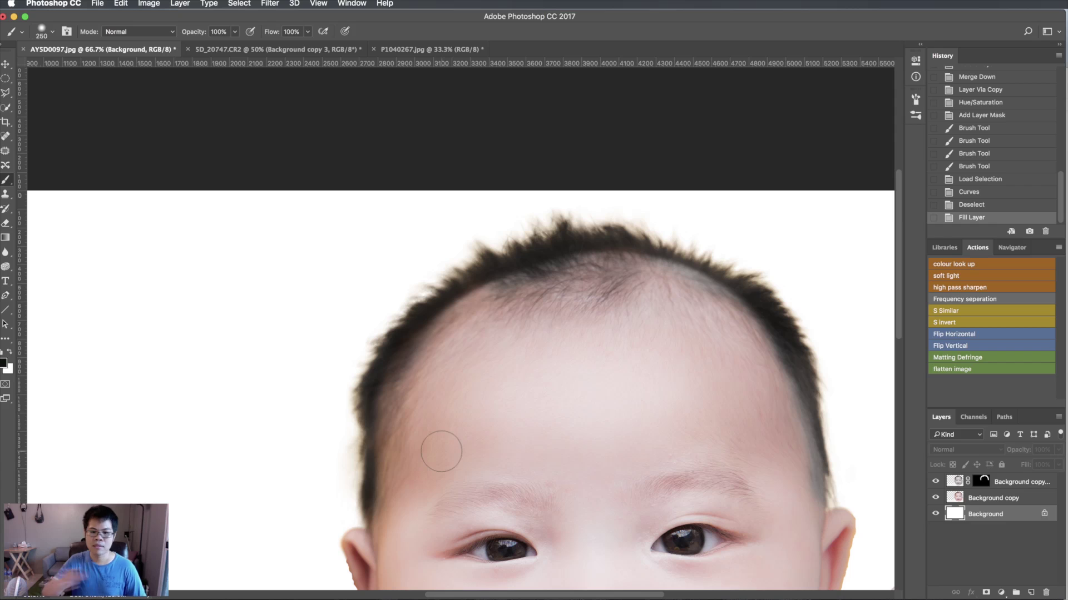
{"action": "left_click_drag", "start_coordinate": [522, 486], "coordinate": [518, 478]}
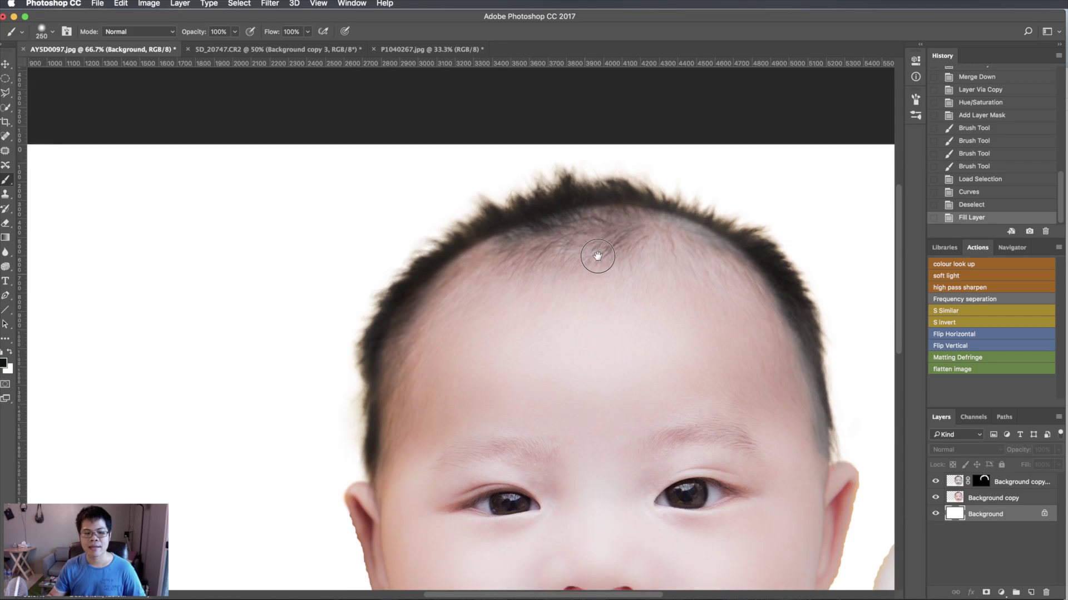
{"action": "scroll", "coordinate": [581, 403], "scroll_direction": "down", "scroll_amount": 5}
{"action": "scroll", "coordinate": [582, 403], "scroll_direction": "left", "scroll_amount": 2}
{"action": "scroll", "coordinate": [566, 472], "scroll_direction": "down", "scroll_amount": 3}
{"action": "scroll", "coordinate": [566, 472], "scroll_direction": "left", "scroll_amount": 2}
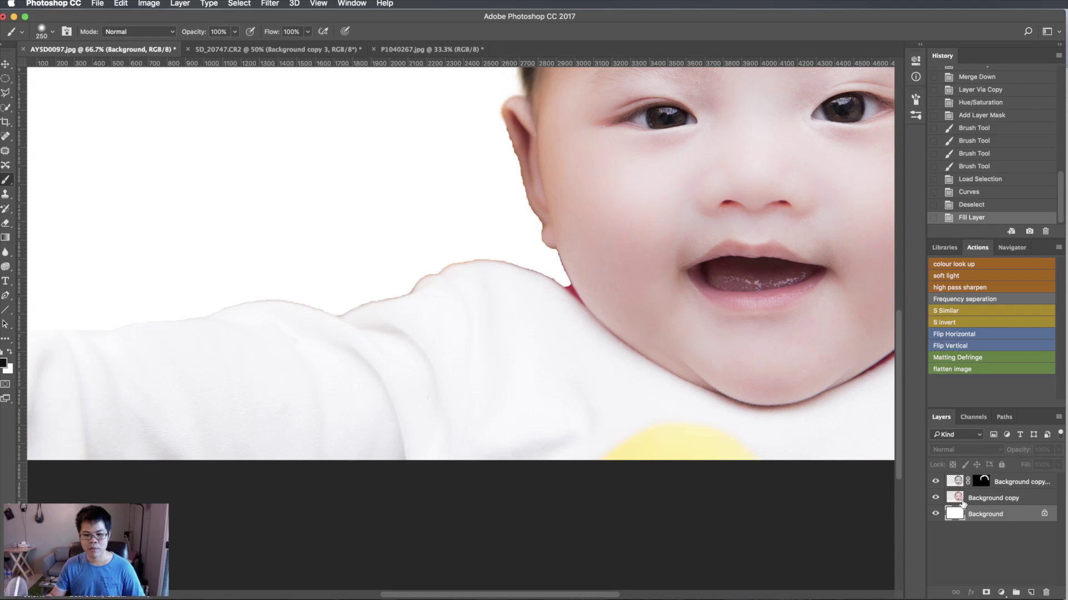
Hide the white Background, merge the cut-out down, and contract its loaded outline by 3 px
{"action": "left_click", "coordinate": [937, 514]}
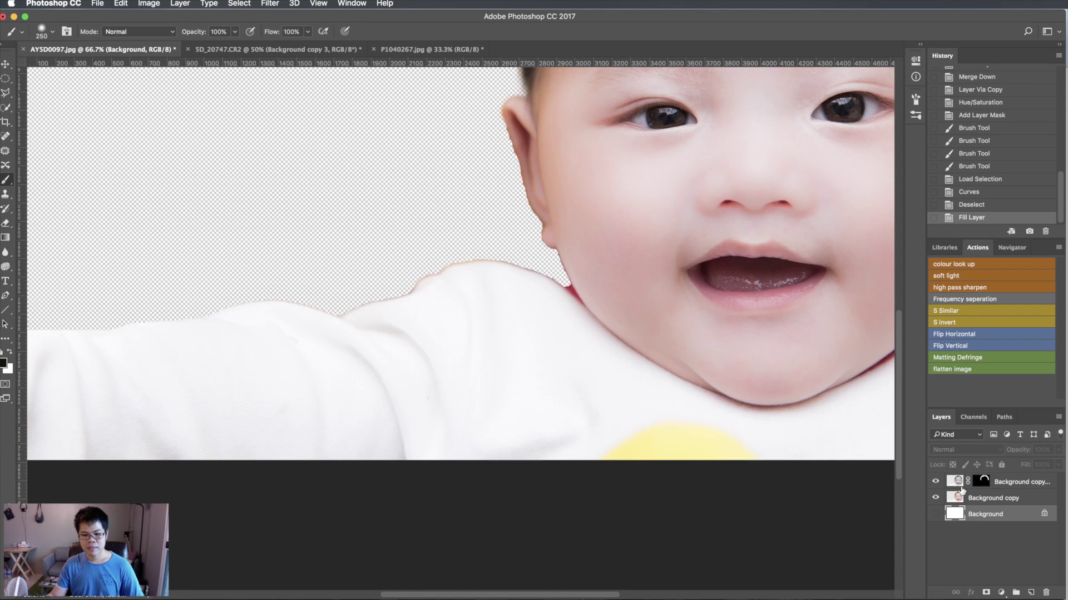
{"action": "key", "text": "ctrl+e"}
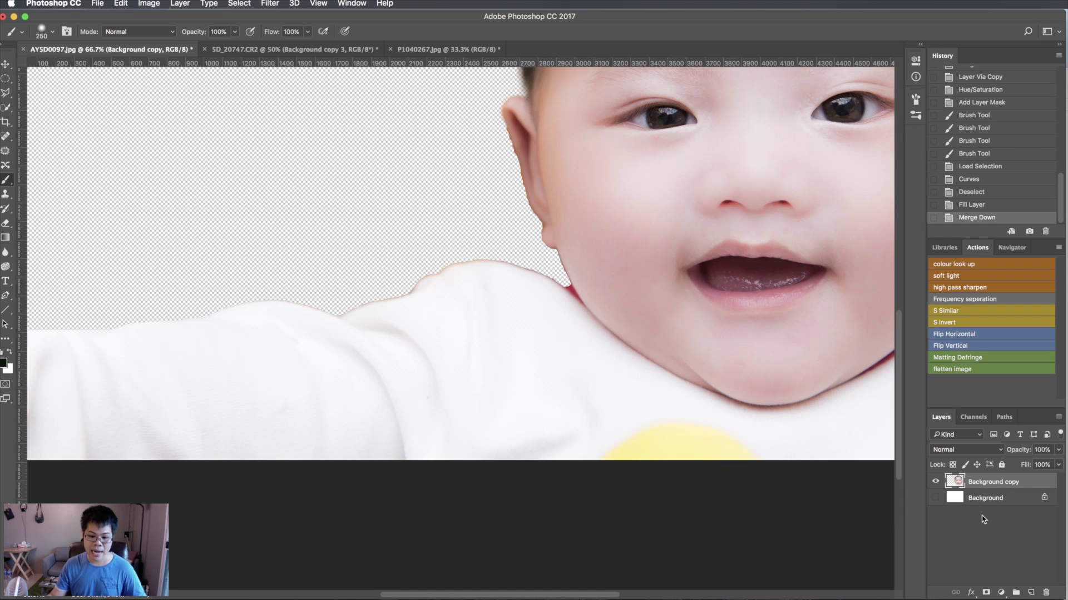
{"action": "left_click", "coordinate": [958, 481], "text": "ctrl"}
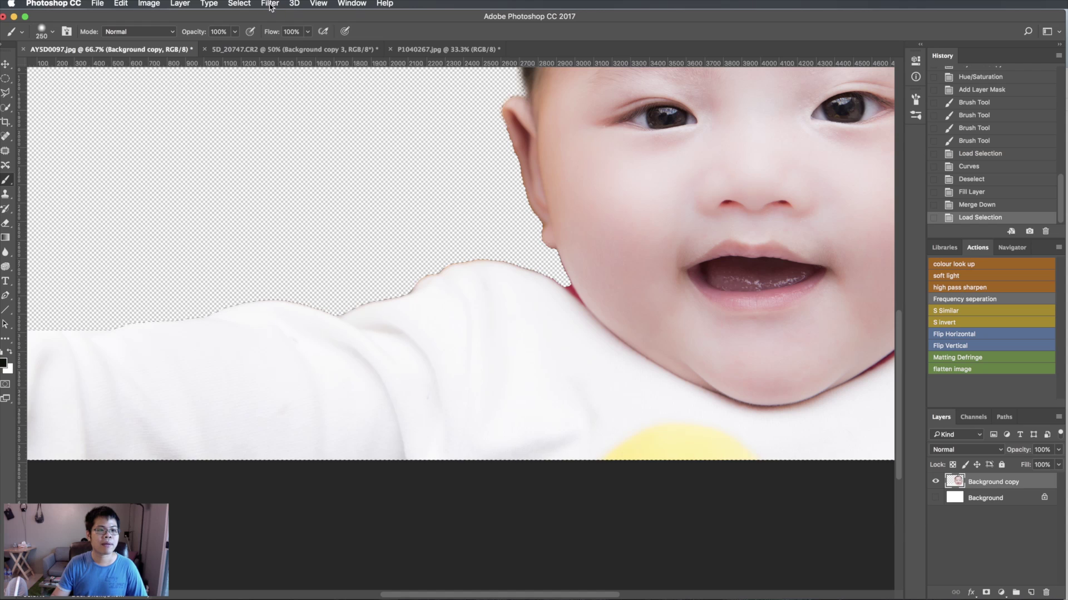
{"action": "left_click", "coordinate": [240, 3]}
{"action": "mouse_move", "coordinate": [247, 152]}
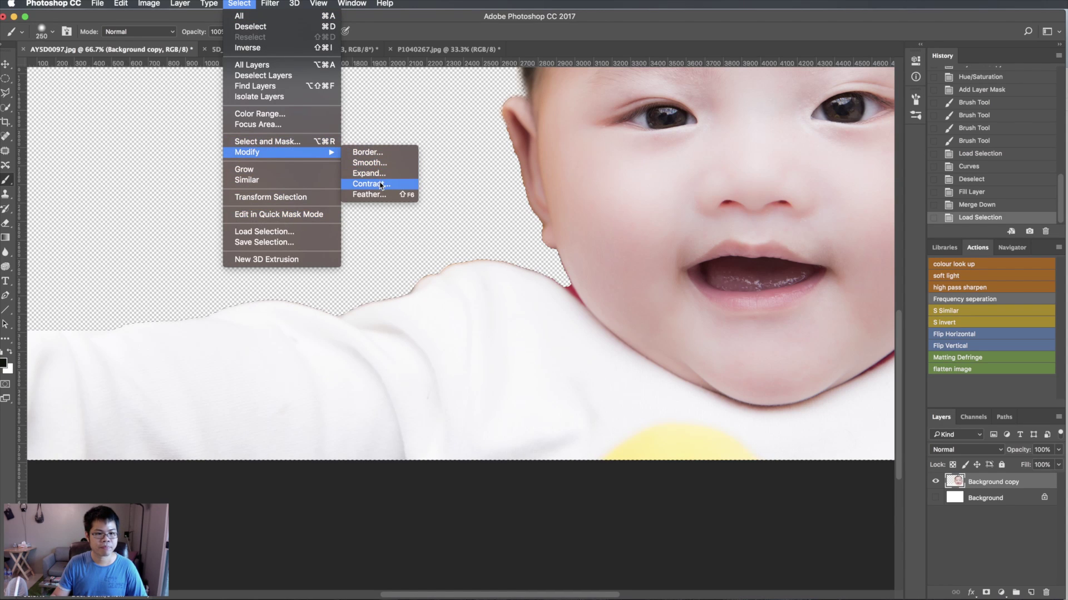
{"action": "left_click", "coordinate": [381, 184]}
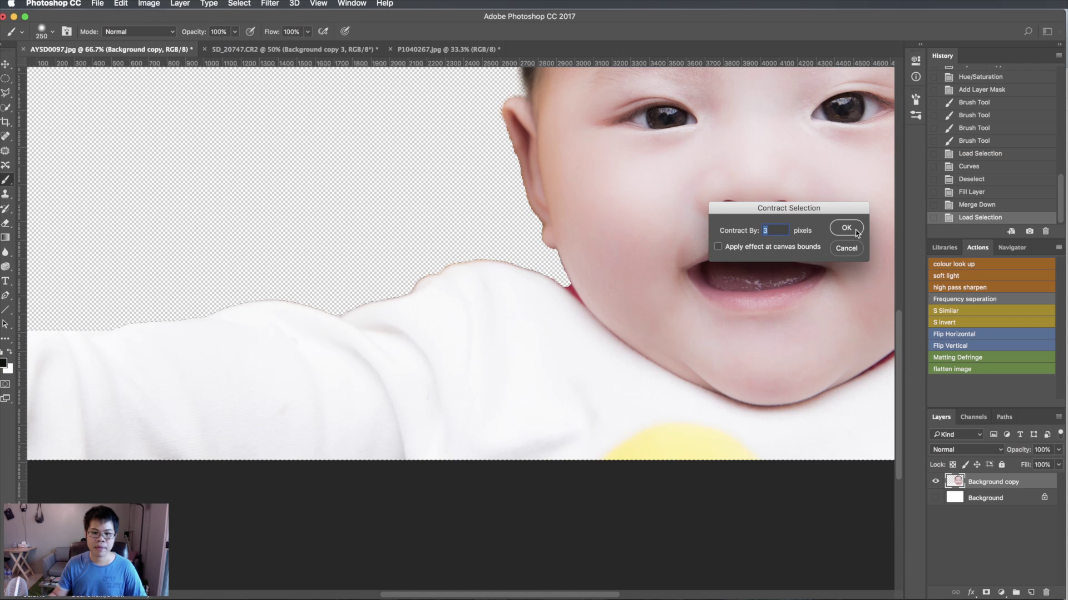
{"action": "left_click", "coordinate": [846, 228]}
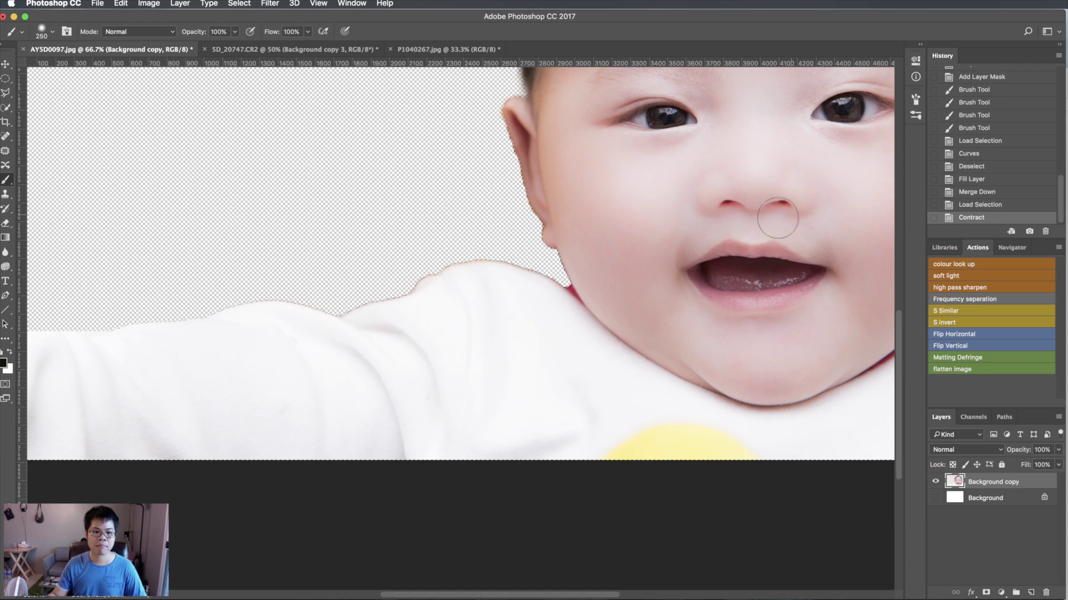
Feather the contracted selection by 1 px
{"action": "right_click", "coordinate": [466, 368]}
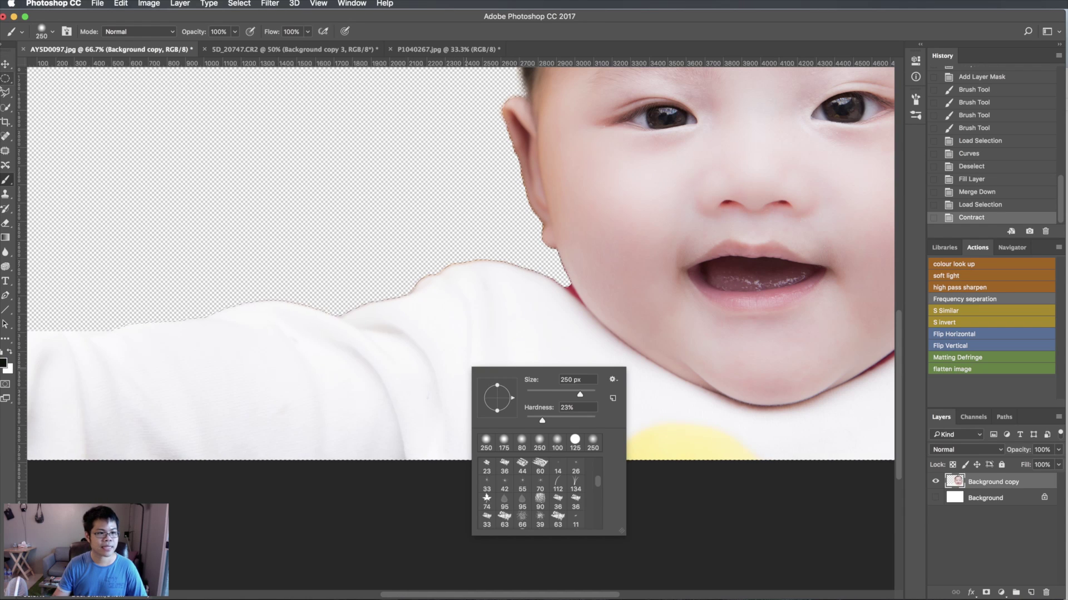
{"action": "key", "text": "l"}
{"action": "right_click", "coordinate": [512, 322]}
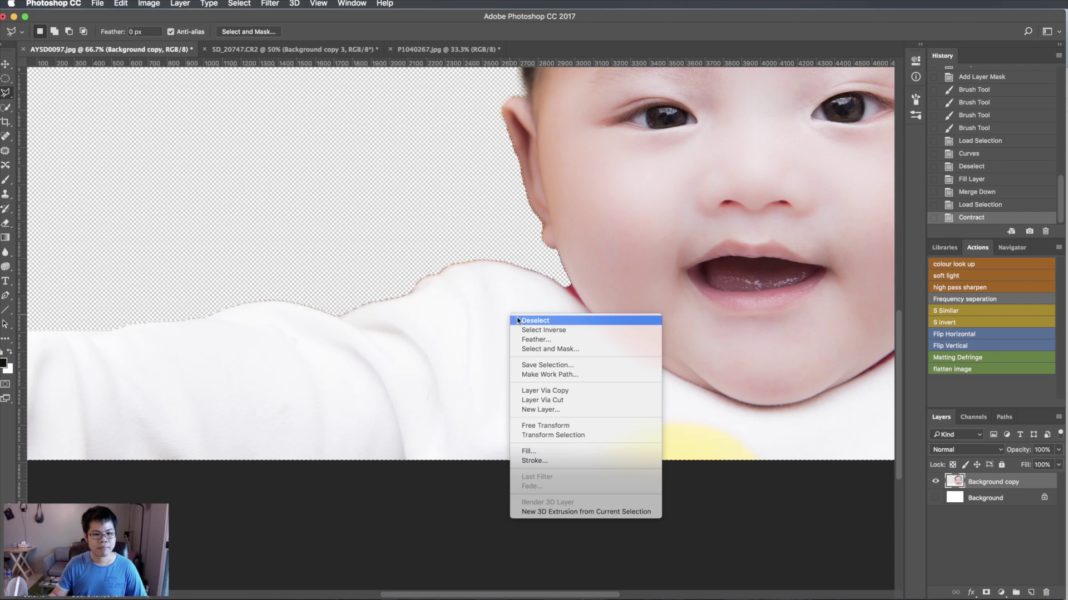
{"action": "left_click", "coordinate": [537, 340]}
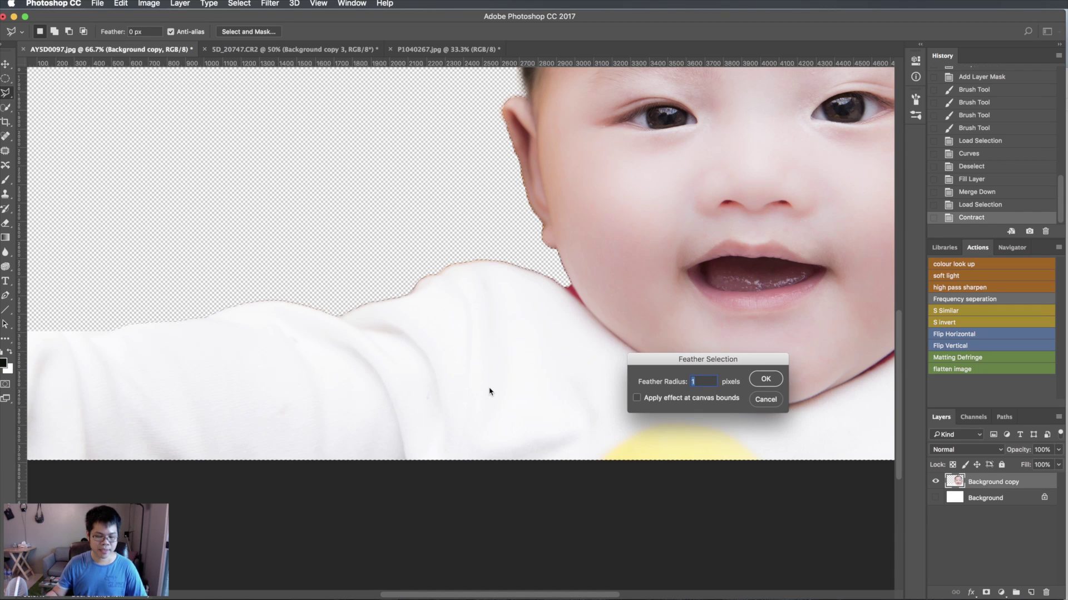
{"action": "left_click", "coordinate": [766, 380]}
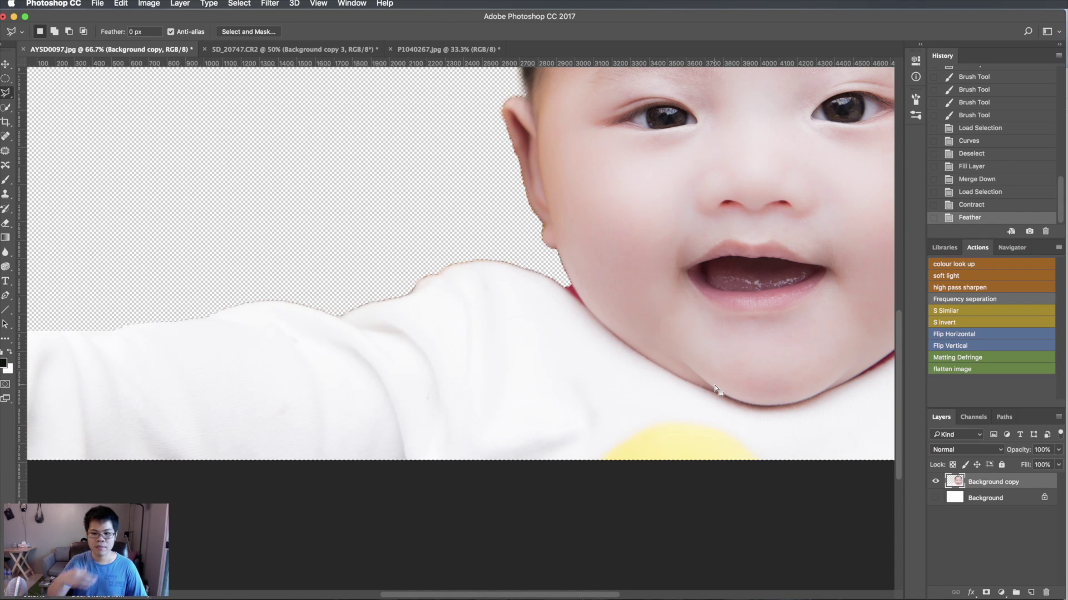
Invert the selection, delete the outer edge fringe, and compare before and after in History
{"action": "left_click", "coordinate": [234, 5]}
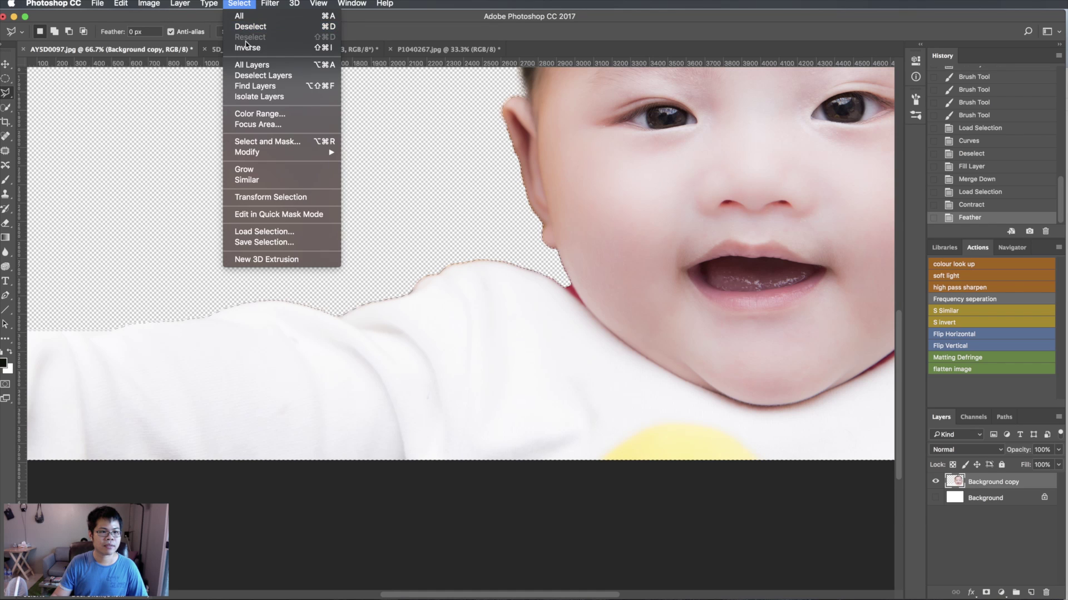
{"action": "left_click", "coordinate": [237, 49]}
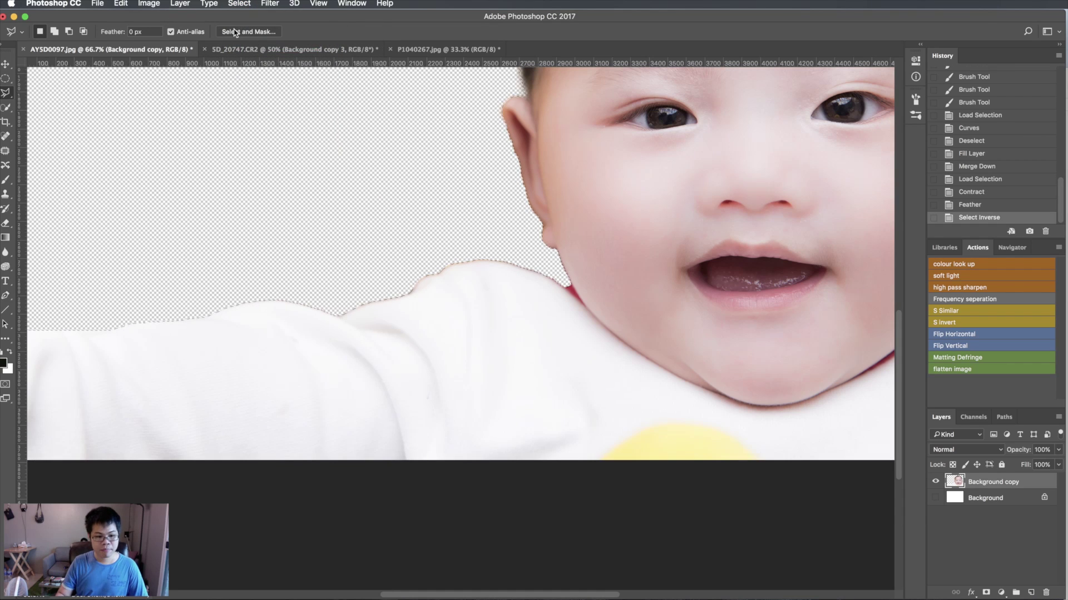
{"action": "key", "text": "Delete"}
{"action": "key", "text": "super+d"}
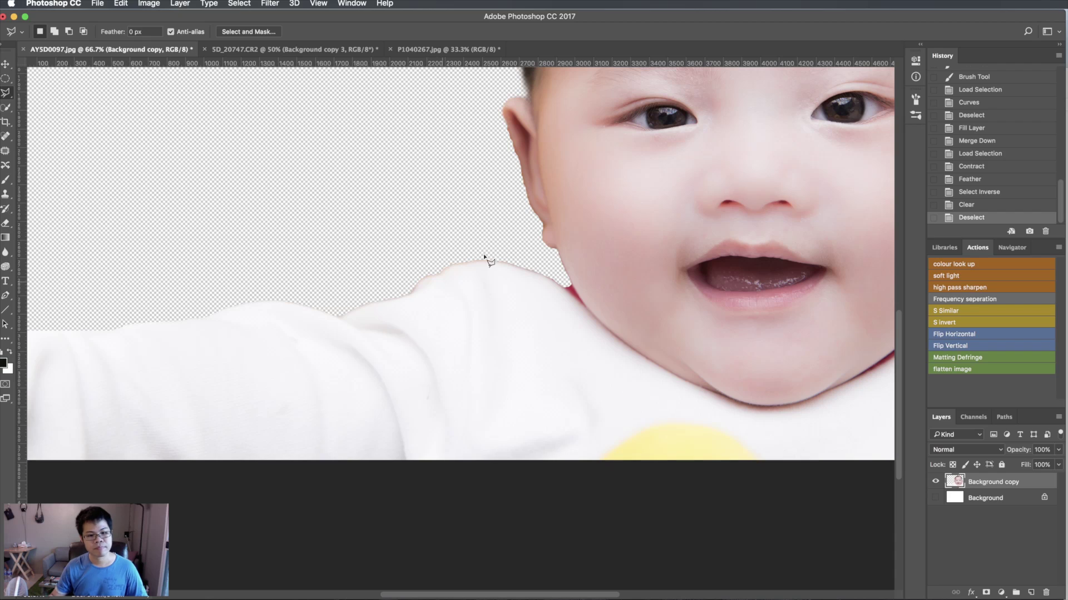
{"action": "left_click", "coordinate": [995, 142]}
{"action": "left_click", "coordinate": [982, 218]}
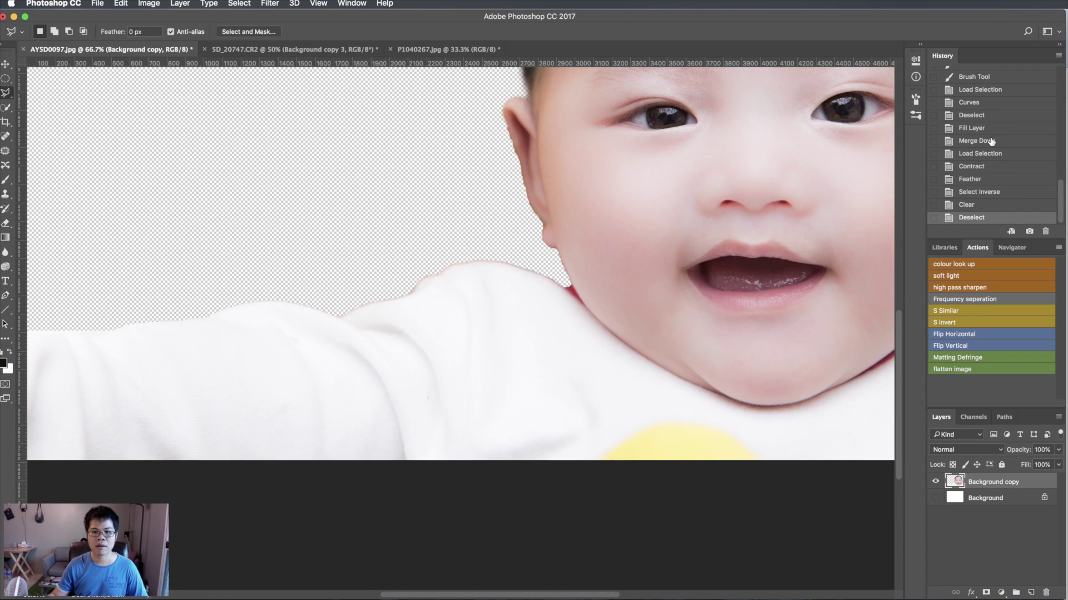
{"action": "left_click", "coordinate": [989, 142]}
{"action": "left_click", "coordinate": [981, 217]}
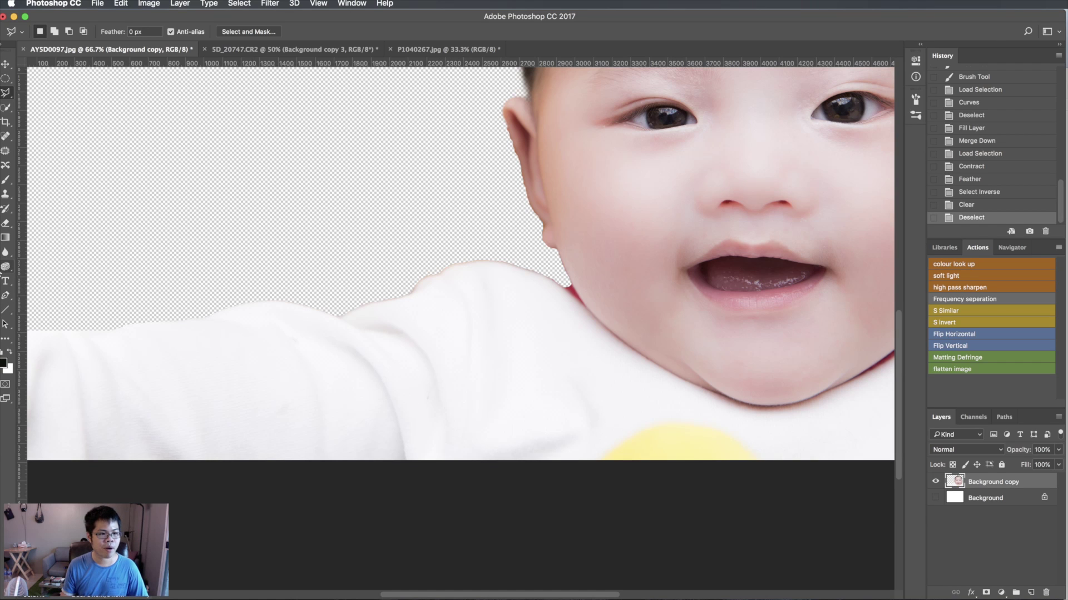
Desaturate the yellow fringe along the shoulder and right shirt edge with the Sponge tool, then zoom out
{"action": "left_click", "coordinate": [8, 268]}
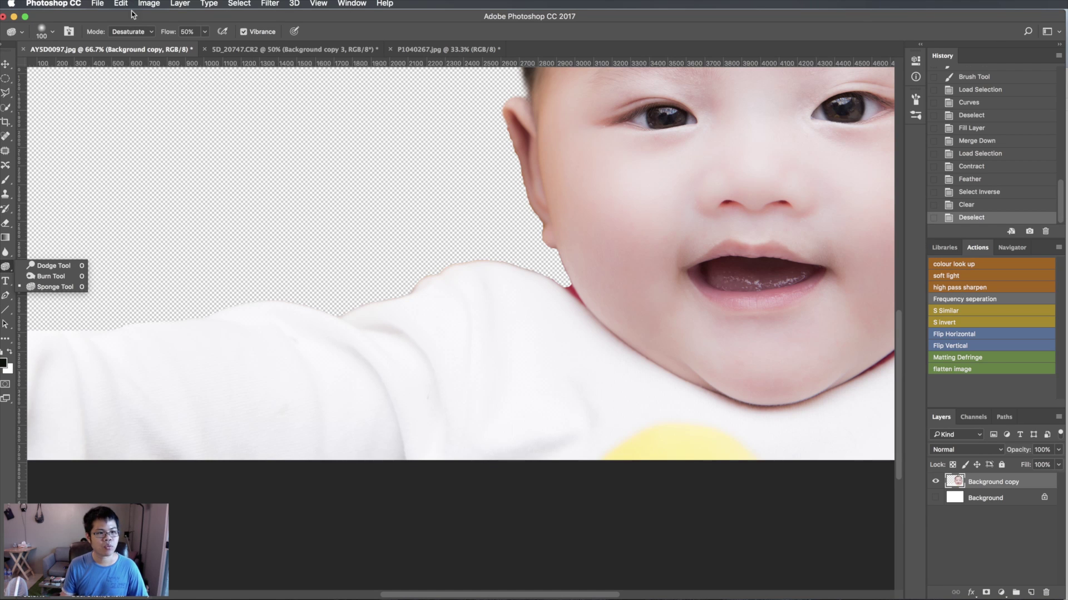
{"action": "left_click", "coordinate": [454, 266]}
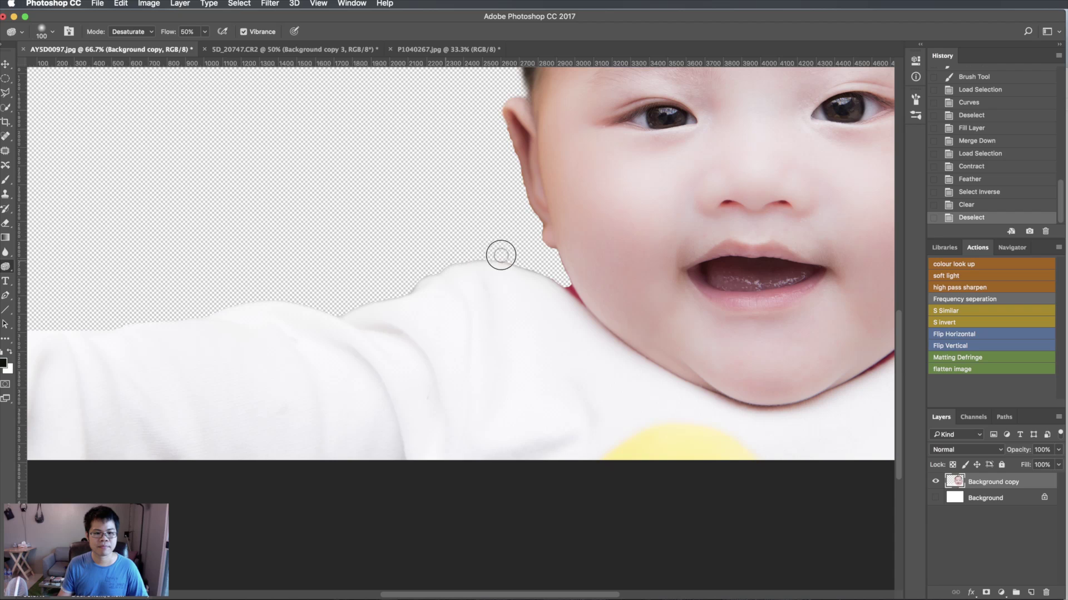
{"action": "left_click", "coordinate": [548, 281]}
{"action": "left_click_drag", "start_coordinate": [686, 191], "coordinate": [543, 341]}
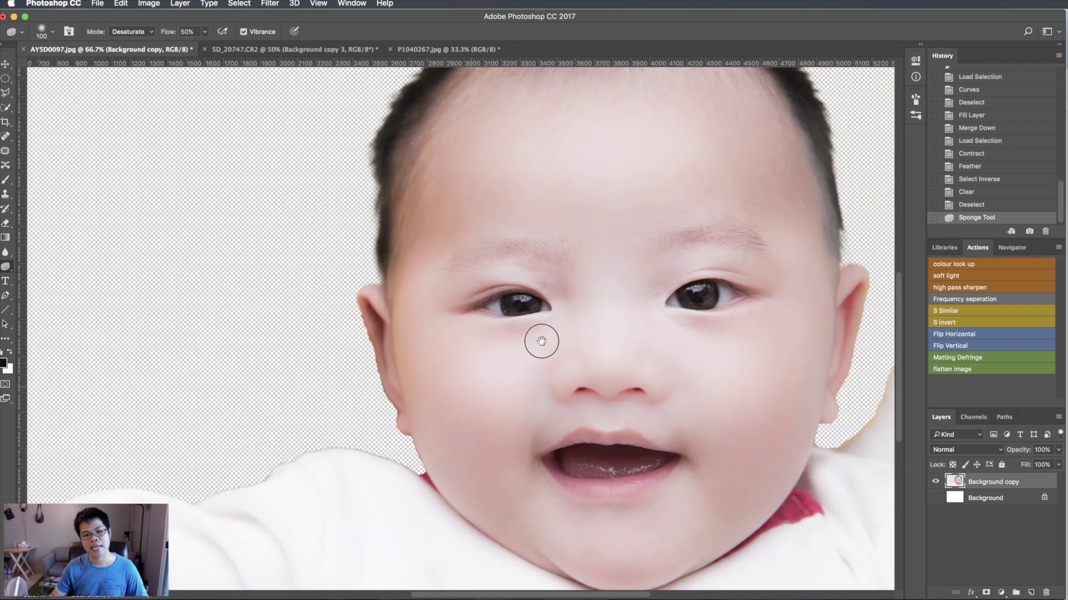
{"action": "scroll", "coordinate": [556, 404], "scroll_direction": "right", "scroll_amount": 10}
{"action": "scroll", "coordinate": [556, 404], "scroll_direction": "up", "scroll_amount": 2}
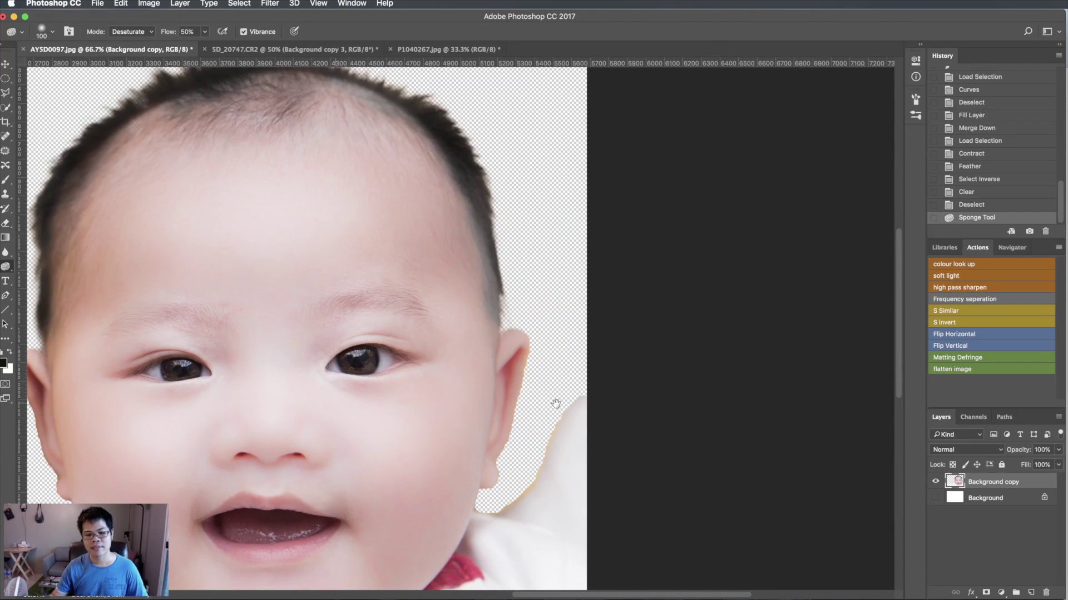
{"action": "mouse_move", "coordinate": [580, 392]}
{"action": "left_mouse_down"}
{"action": "mouse_move", "coordinate": [487, 522]}
{"action": "mouse_move", "coordinate": [480, 514]}
{"action": "left_mouse_up"}
{"action": "left_click", "coordinate": [540, 485]}
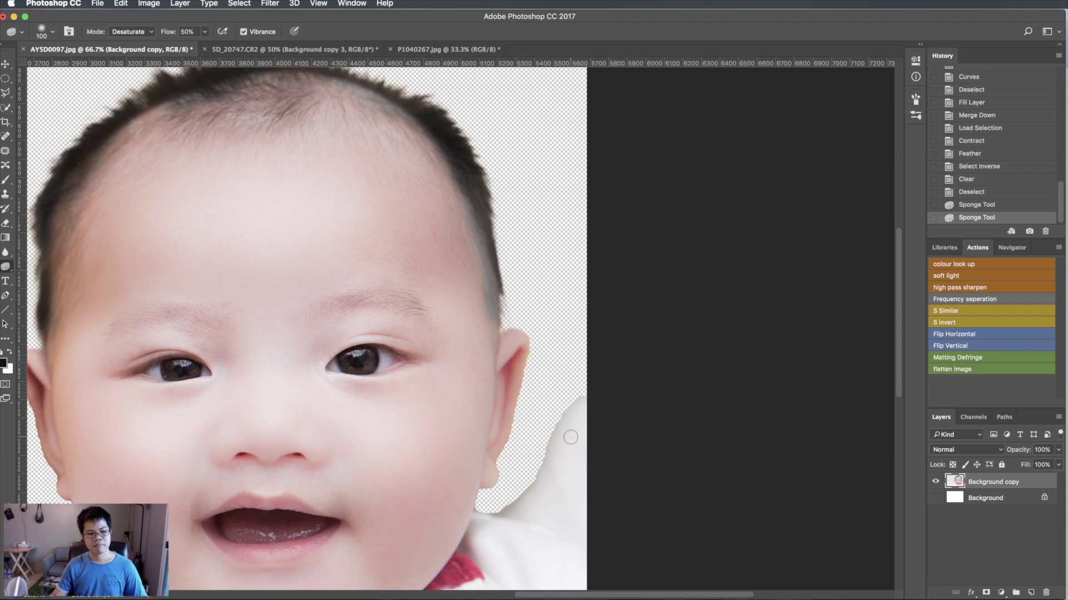
{"action": "key", "text": "ctrl+minus"}
{"action": "key", "text": "ctrl+minus"}
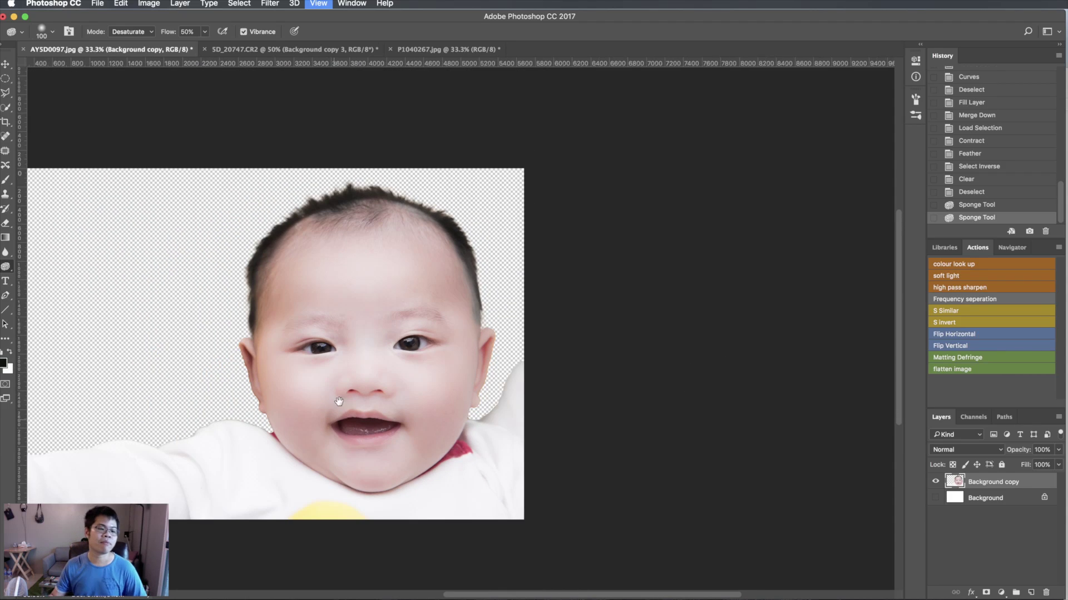
{"action": "left_click_drag", "start_coordinate": [494, 210], "coordinate": [568, 343]}
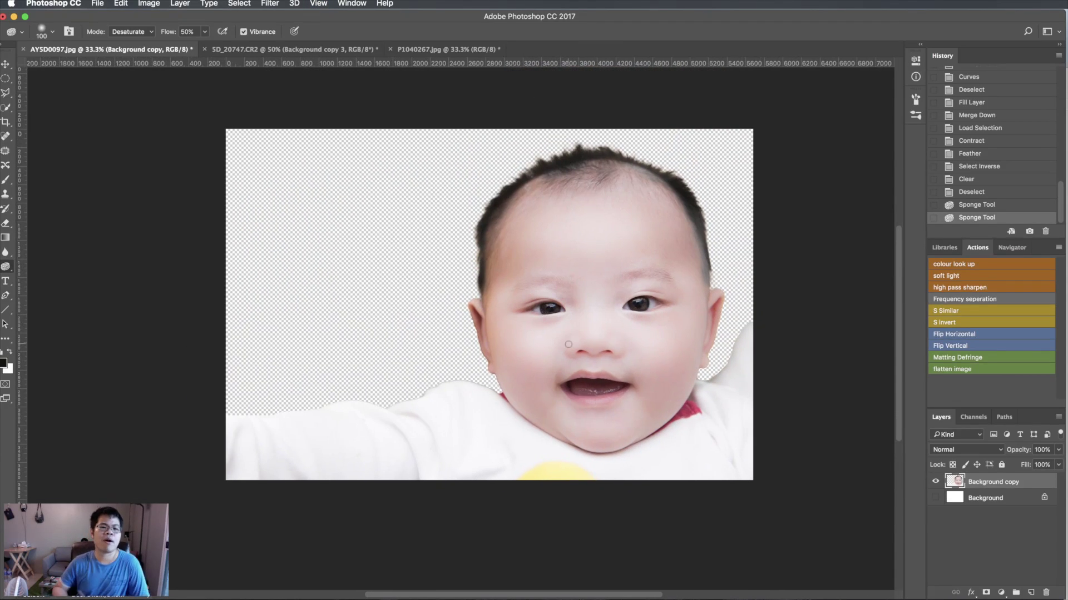